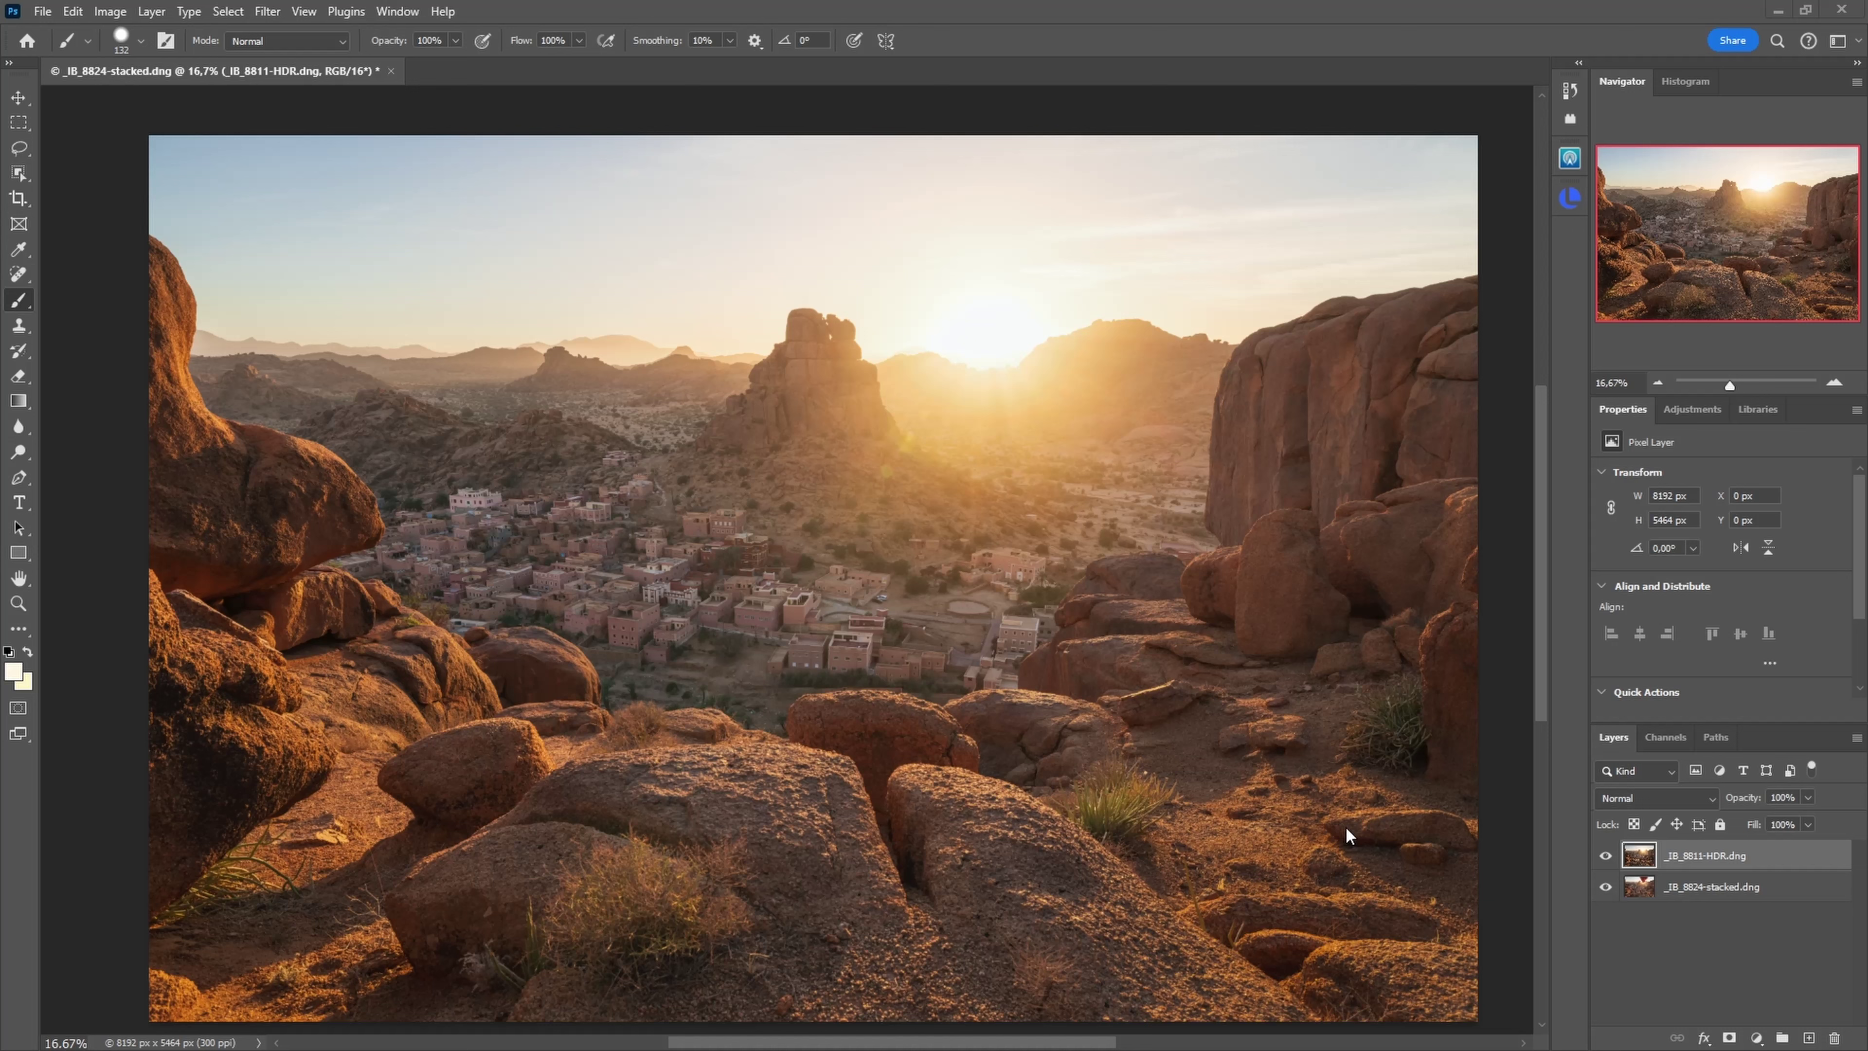
Step: Hide the HDR layer and zoom in on the stacked exposure's foreground rocks, then fit the photo
left_click(1605, 860)
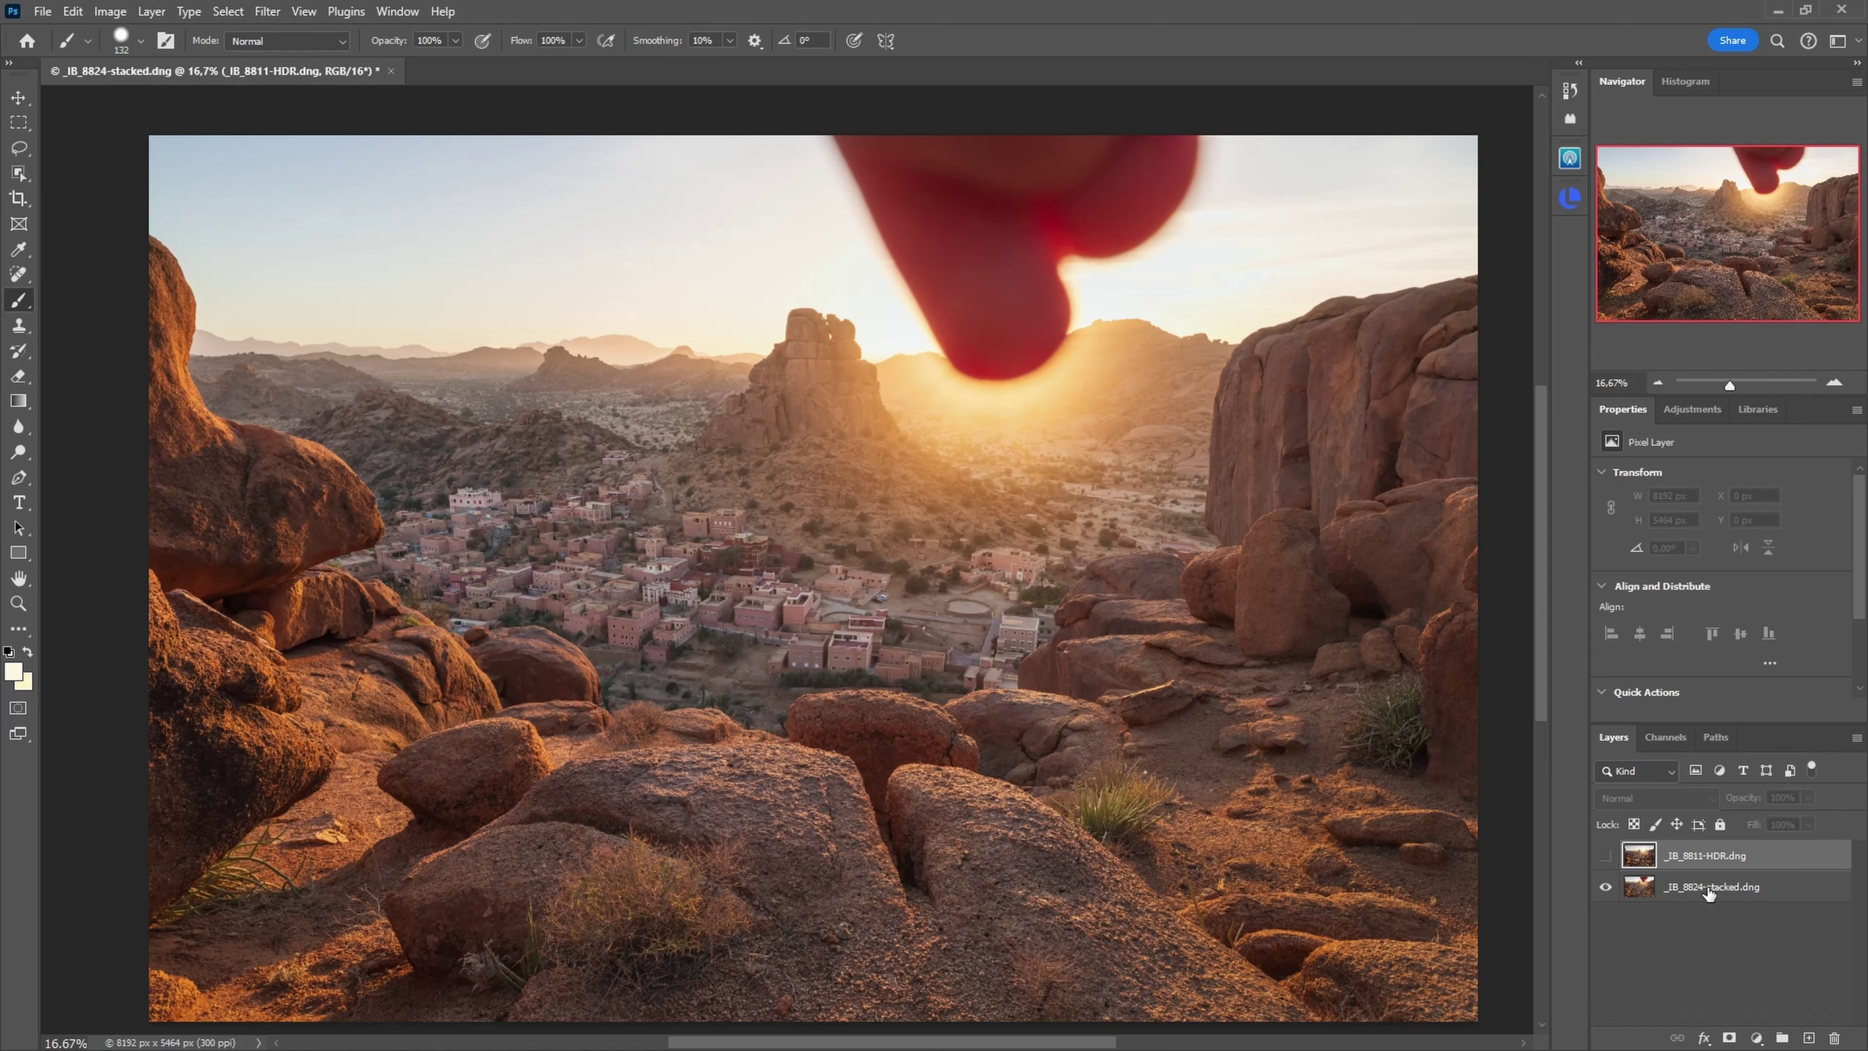
left_click(958, 1019)
left_click_drag(957, 1019, 957, 1019)
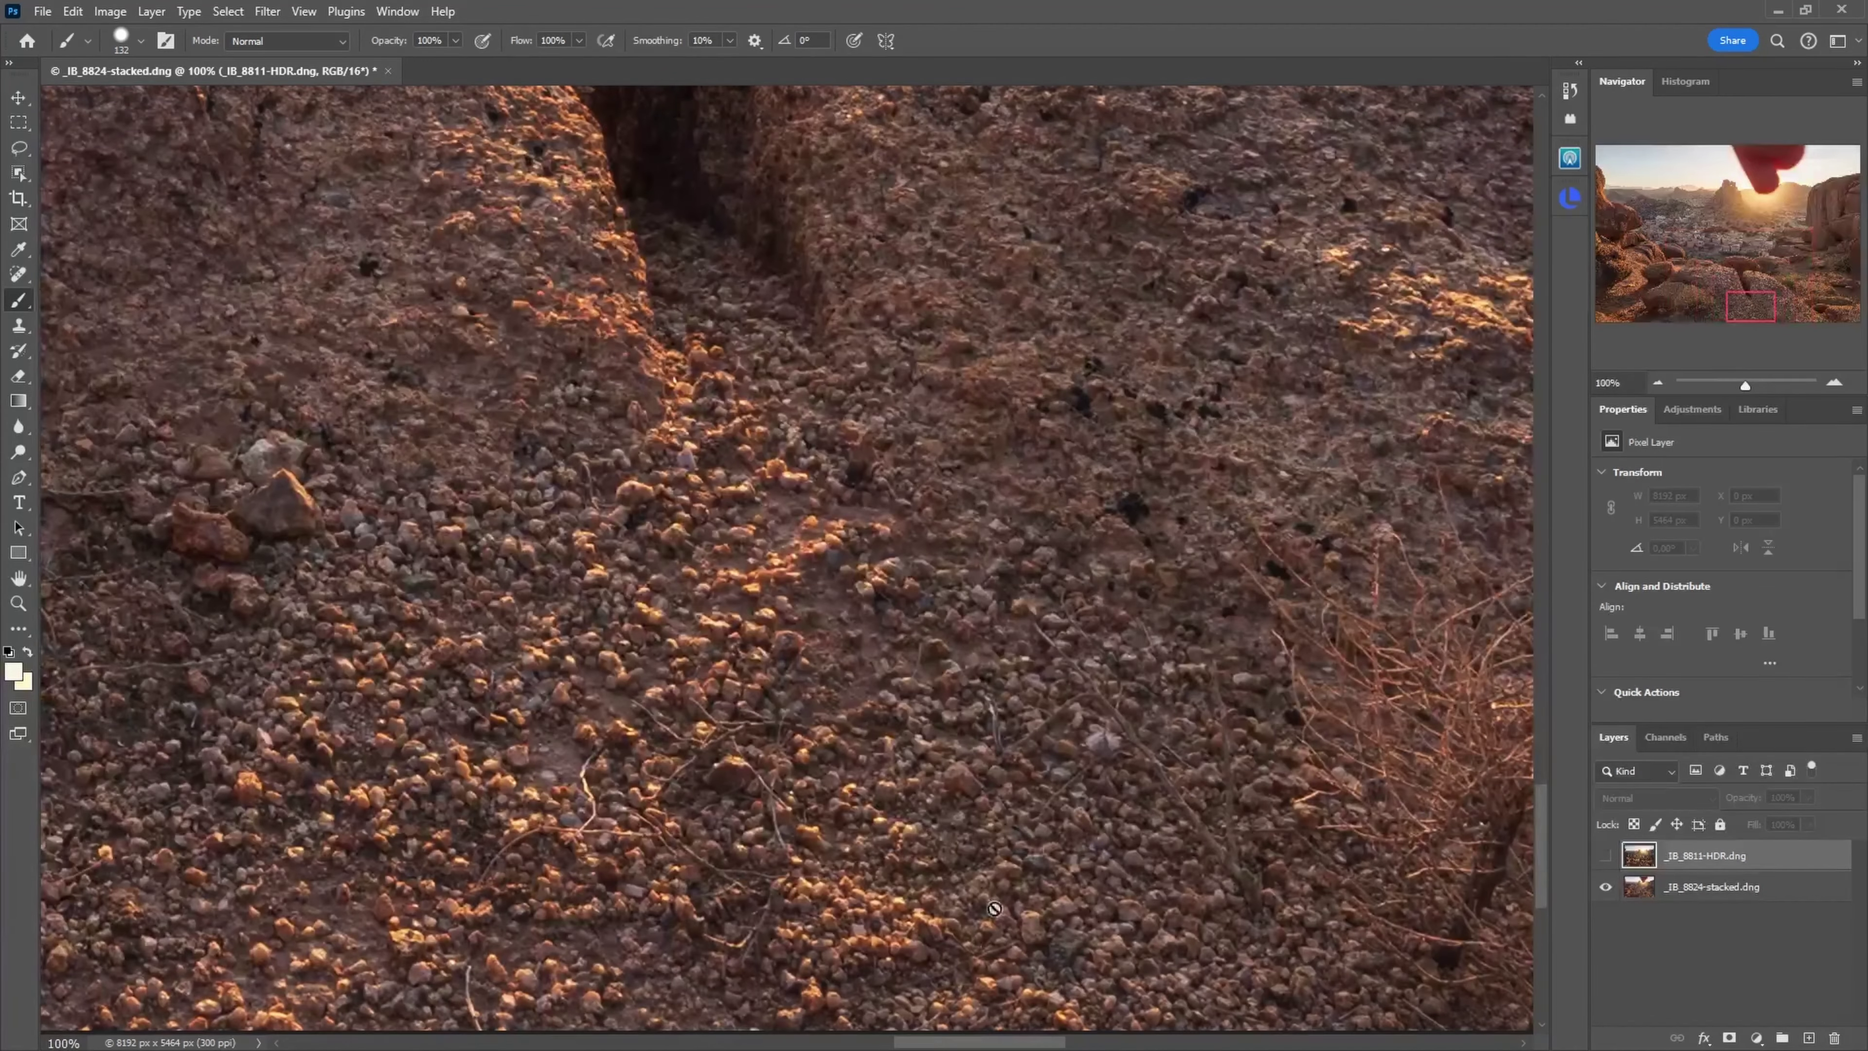
left_click(1706, 208)
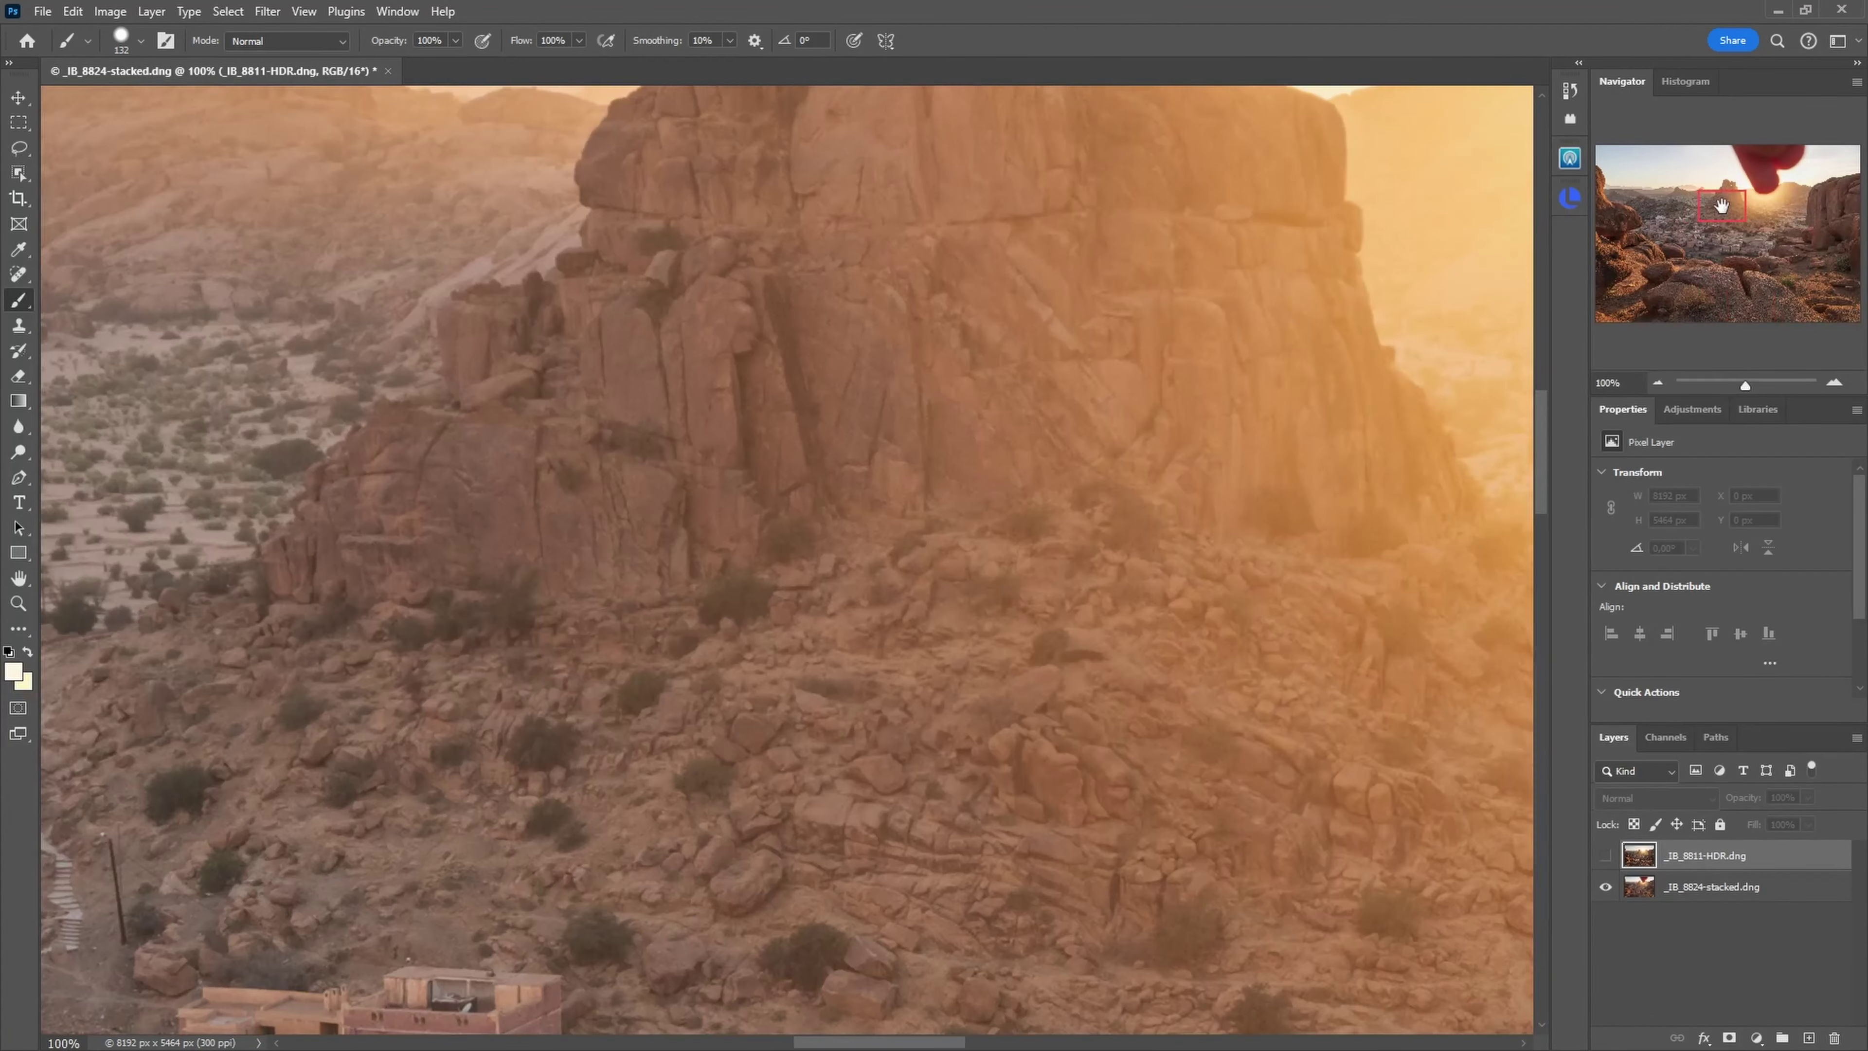
left_click_drag(1088, 589, 1089, 589)
left_click(1088, 588)
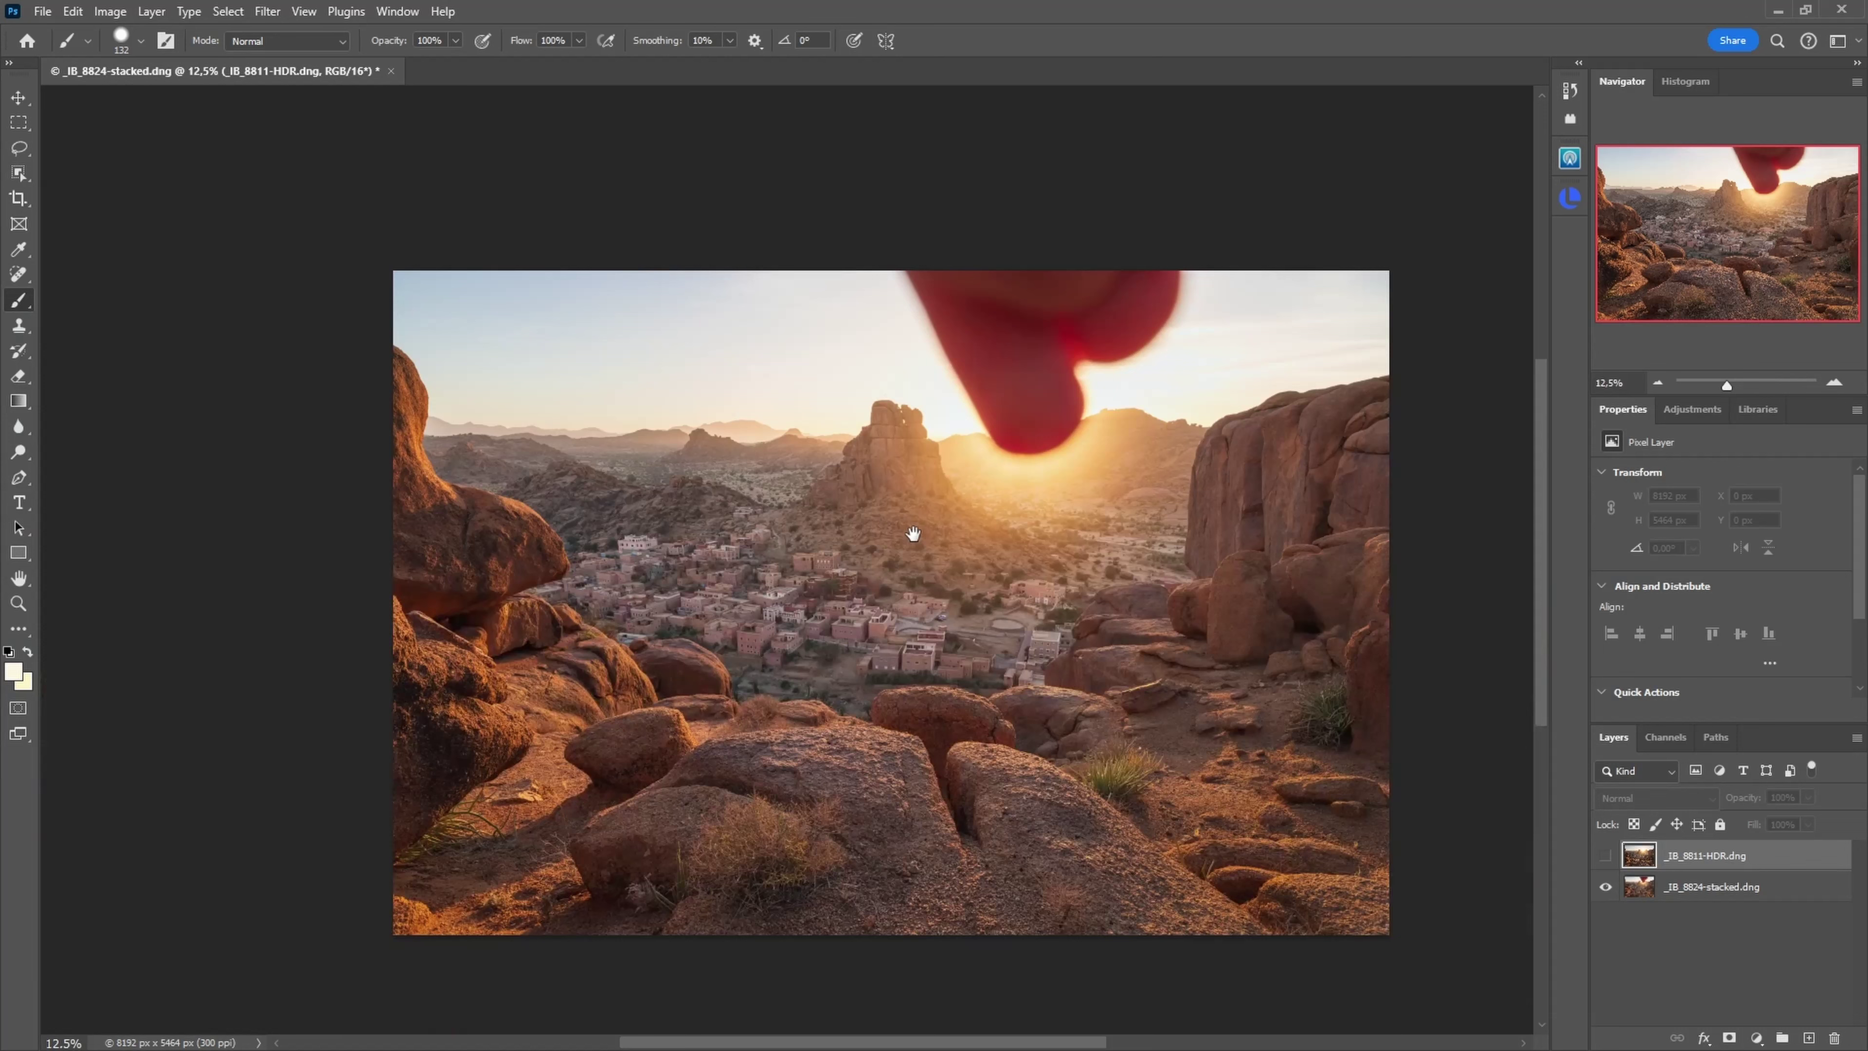
Step: Auto-align the HDR and stacked exposure layers with Auto projection
left_click(1605, 855)
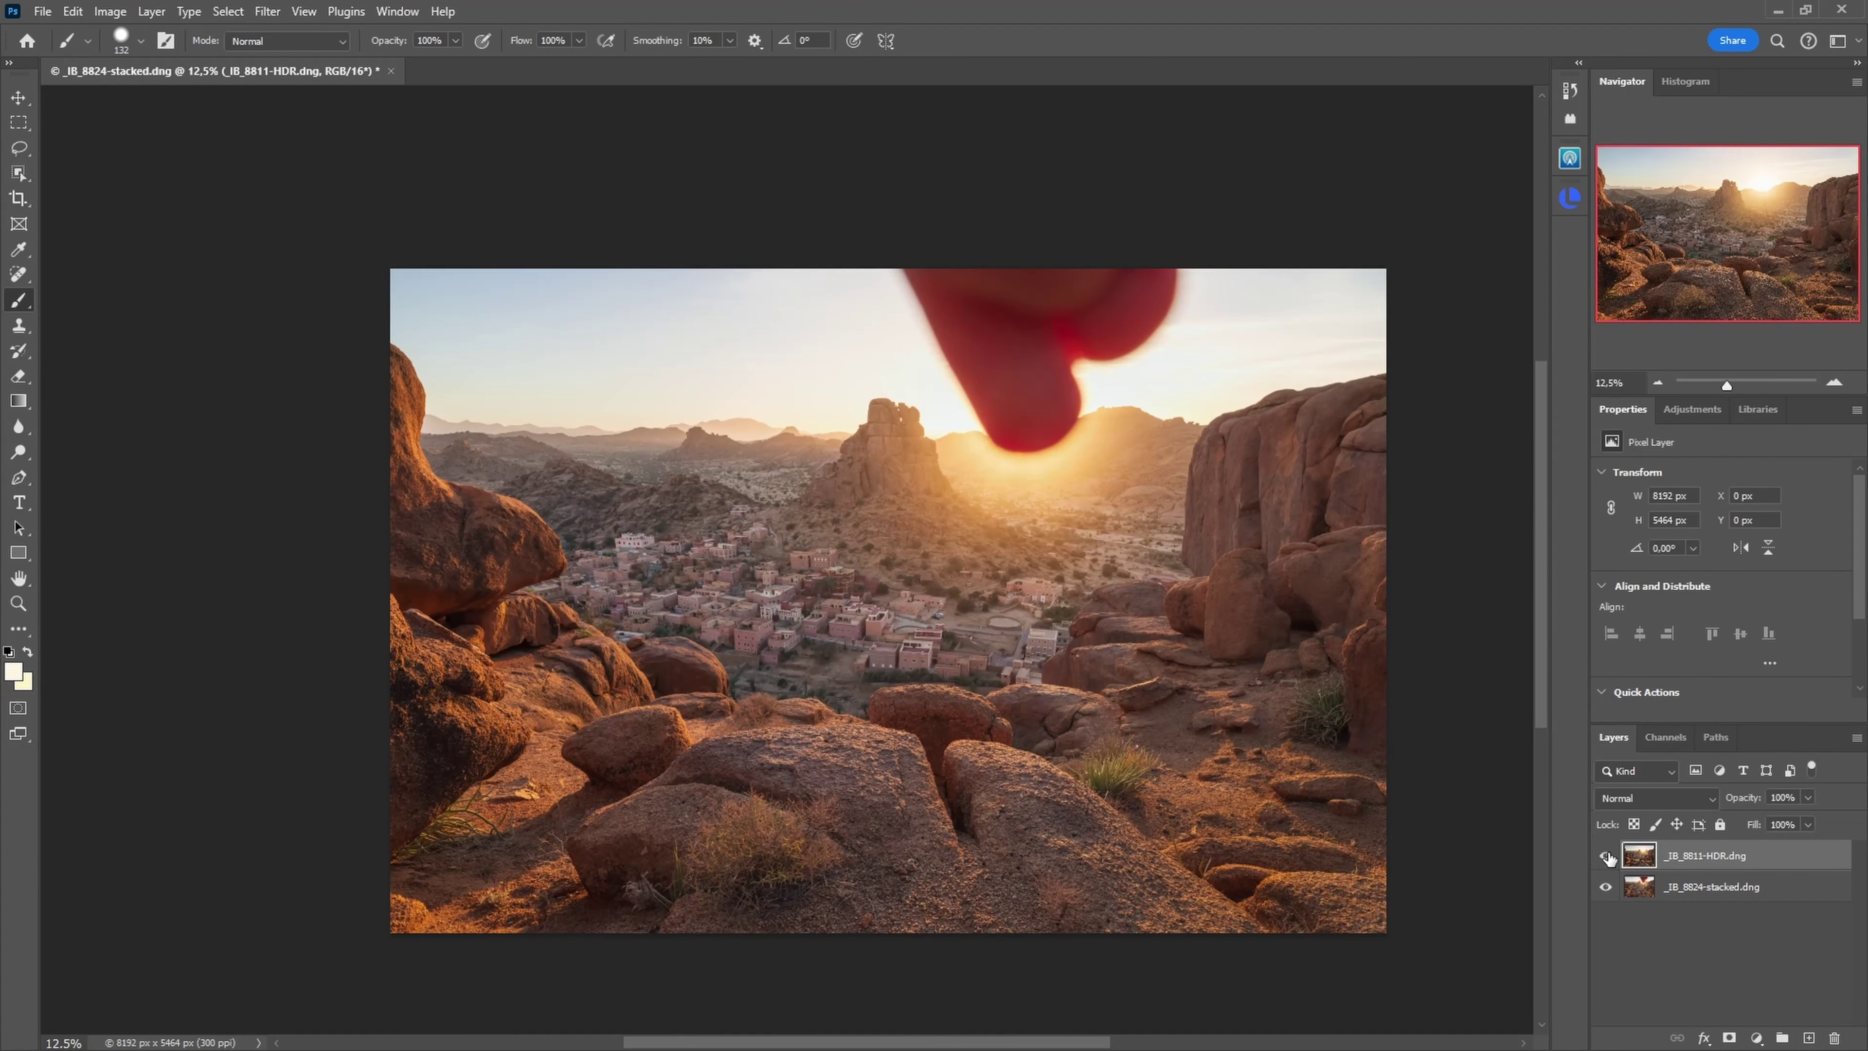
left_click(1711, 886, "shift")
left_click(73, 11)
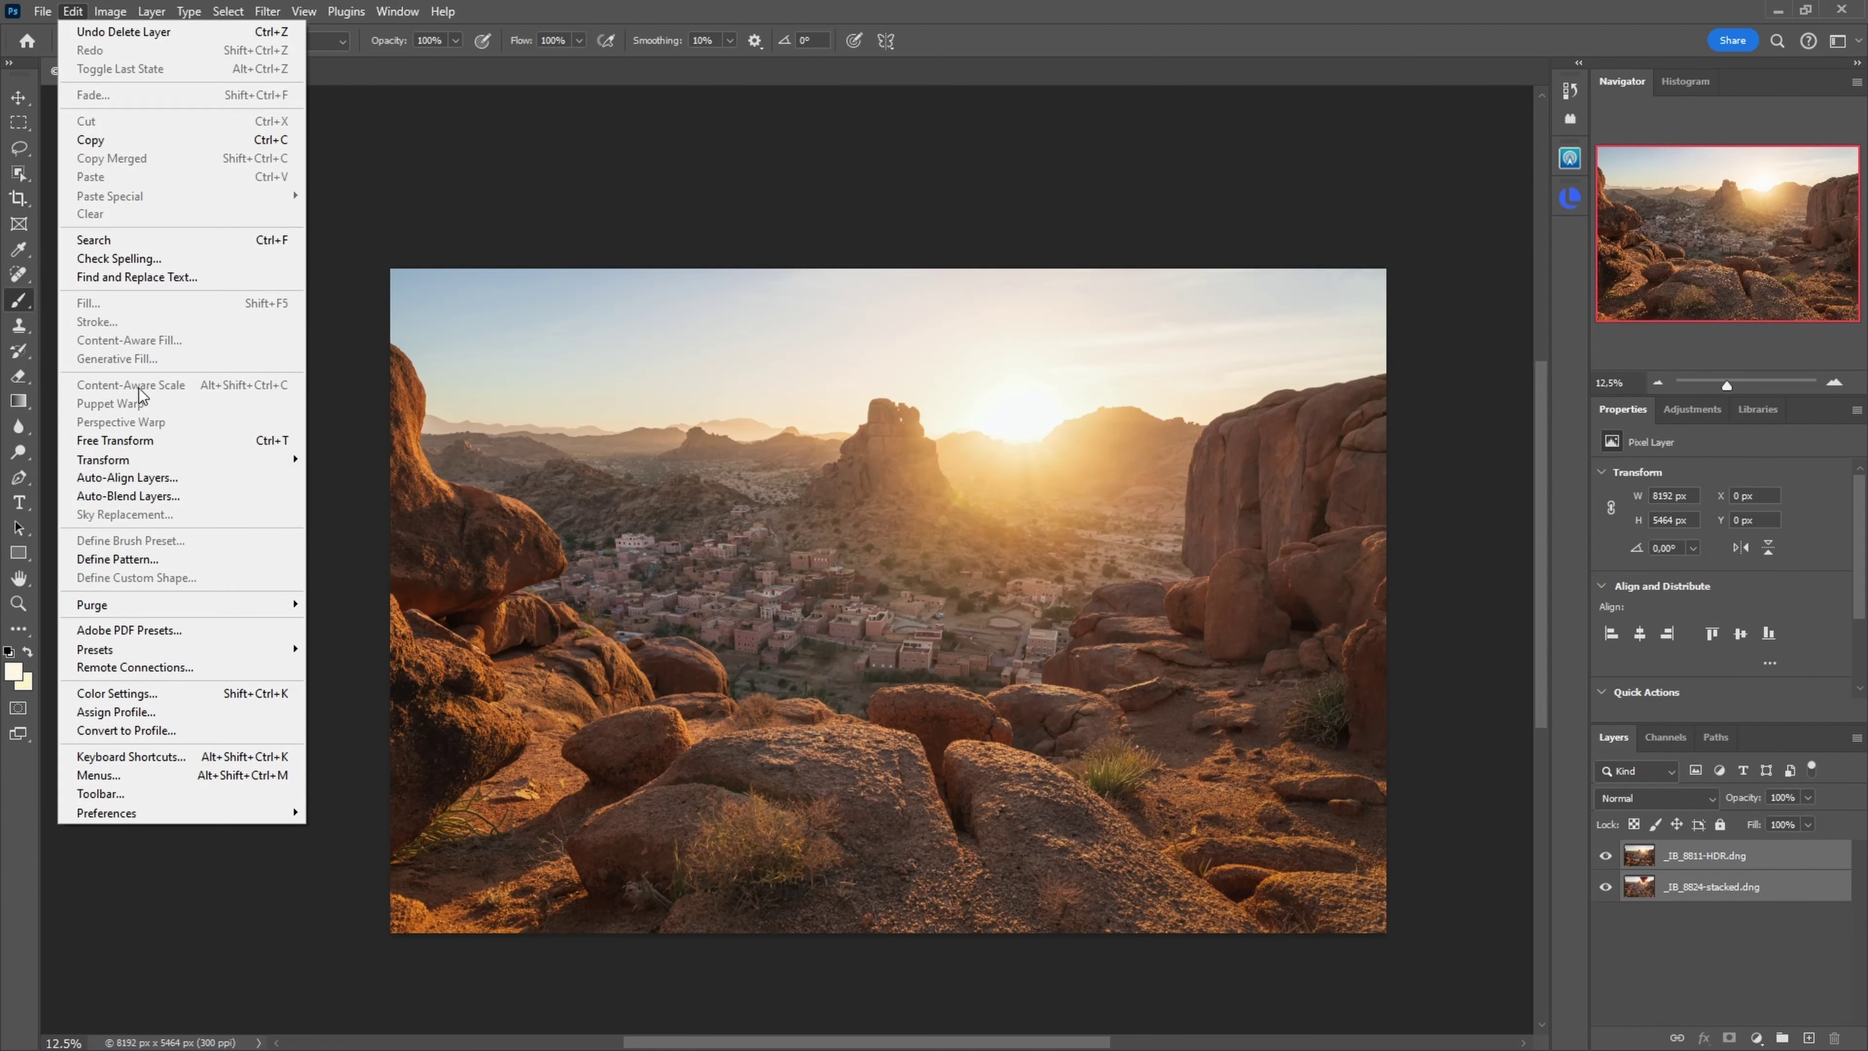
left_click(141, 475)
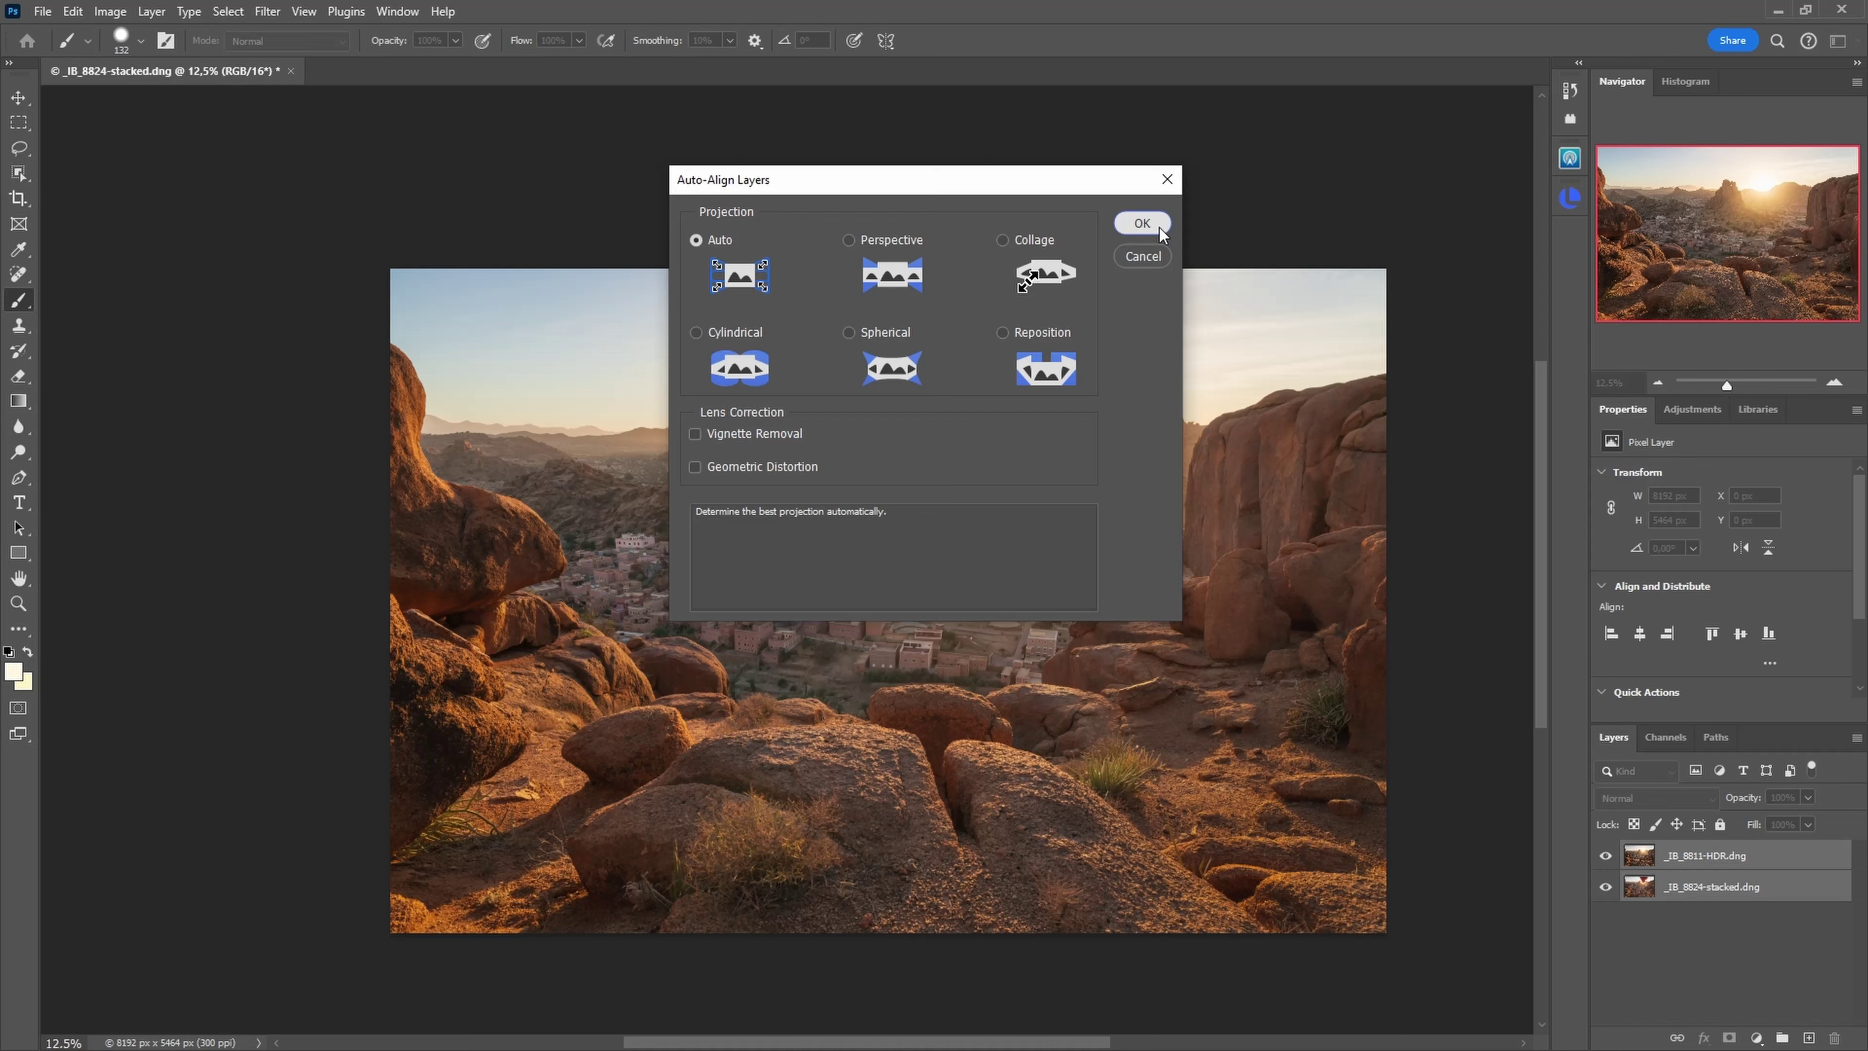
left_click(1160, 225)
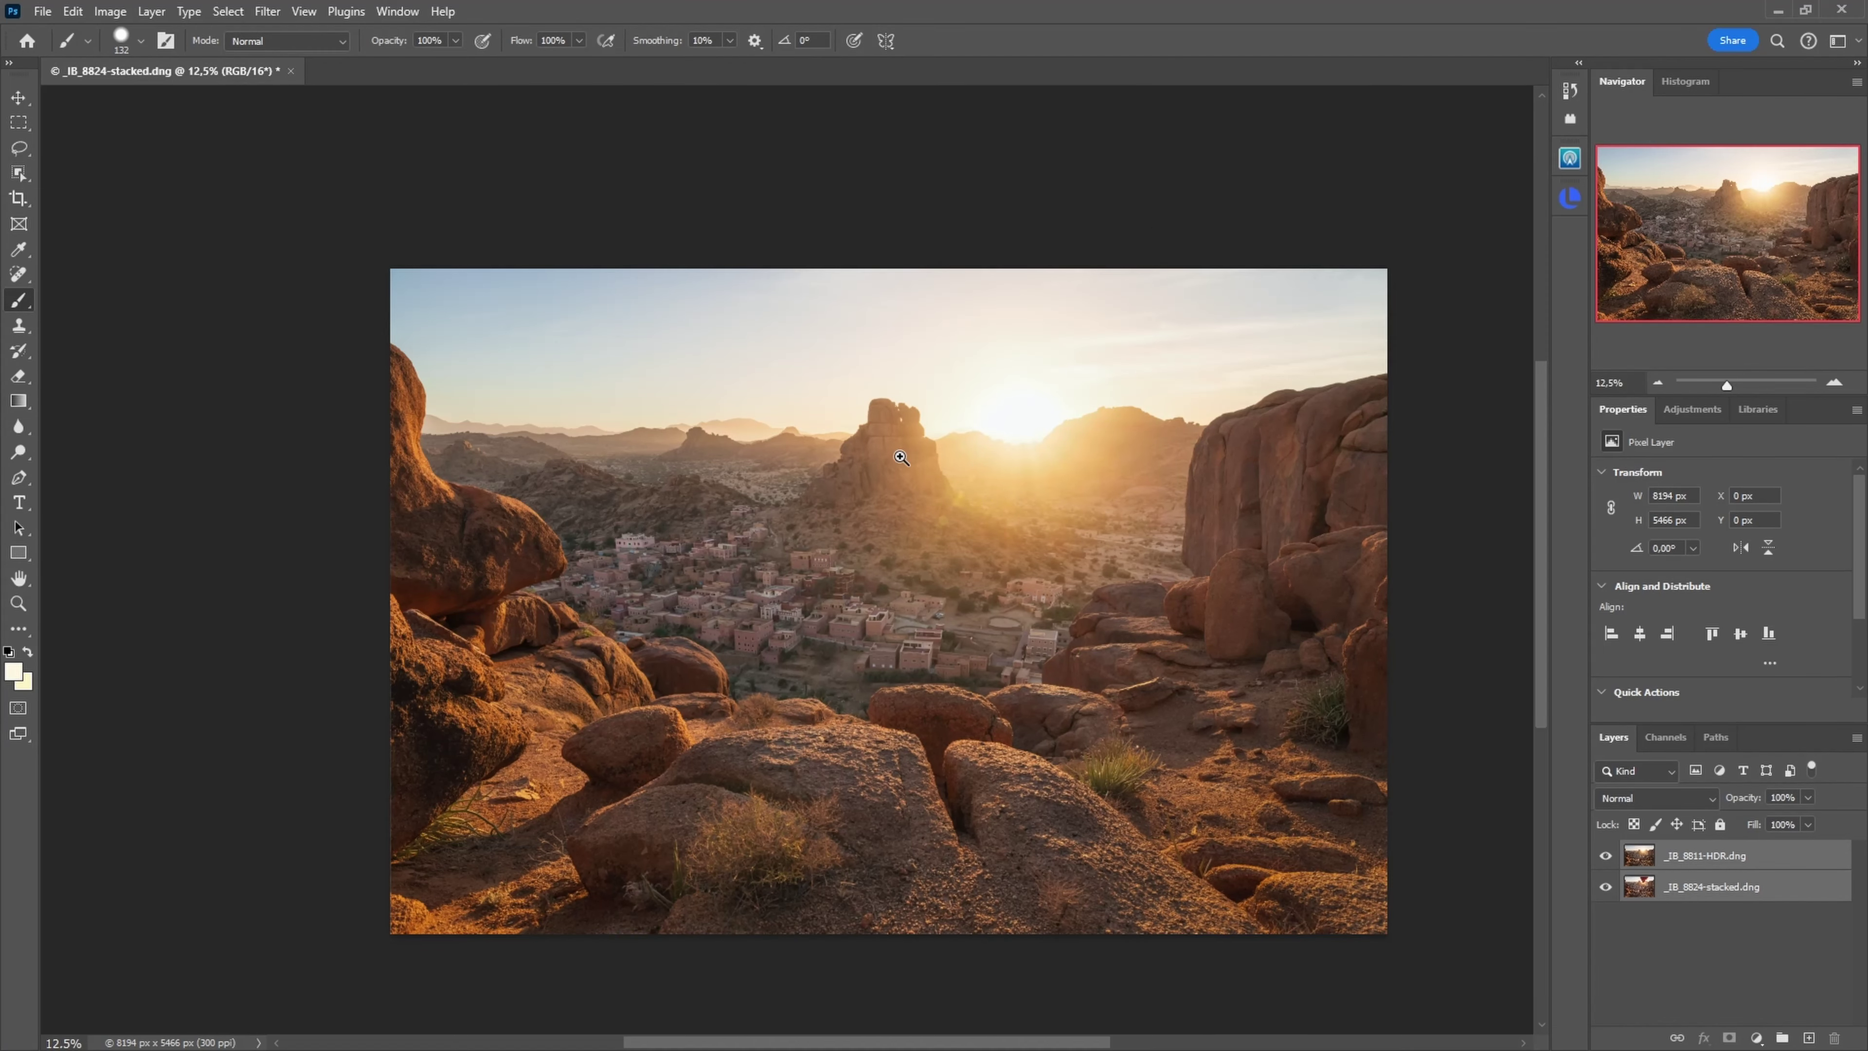
Step: Zoom in and toggle the HDR layer to check alignment at the rock spire and right-hand rocks
left_click_drag(931, 442, 1081, 455)
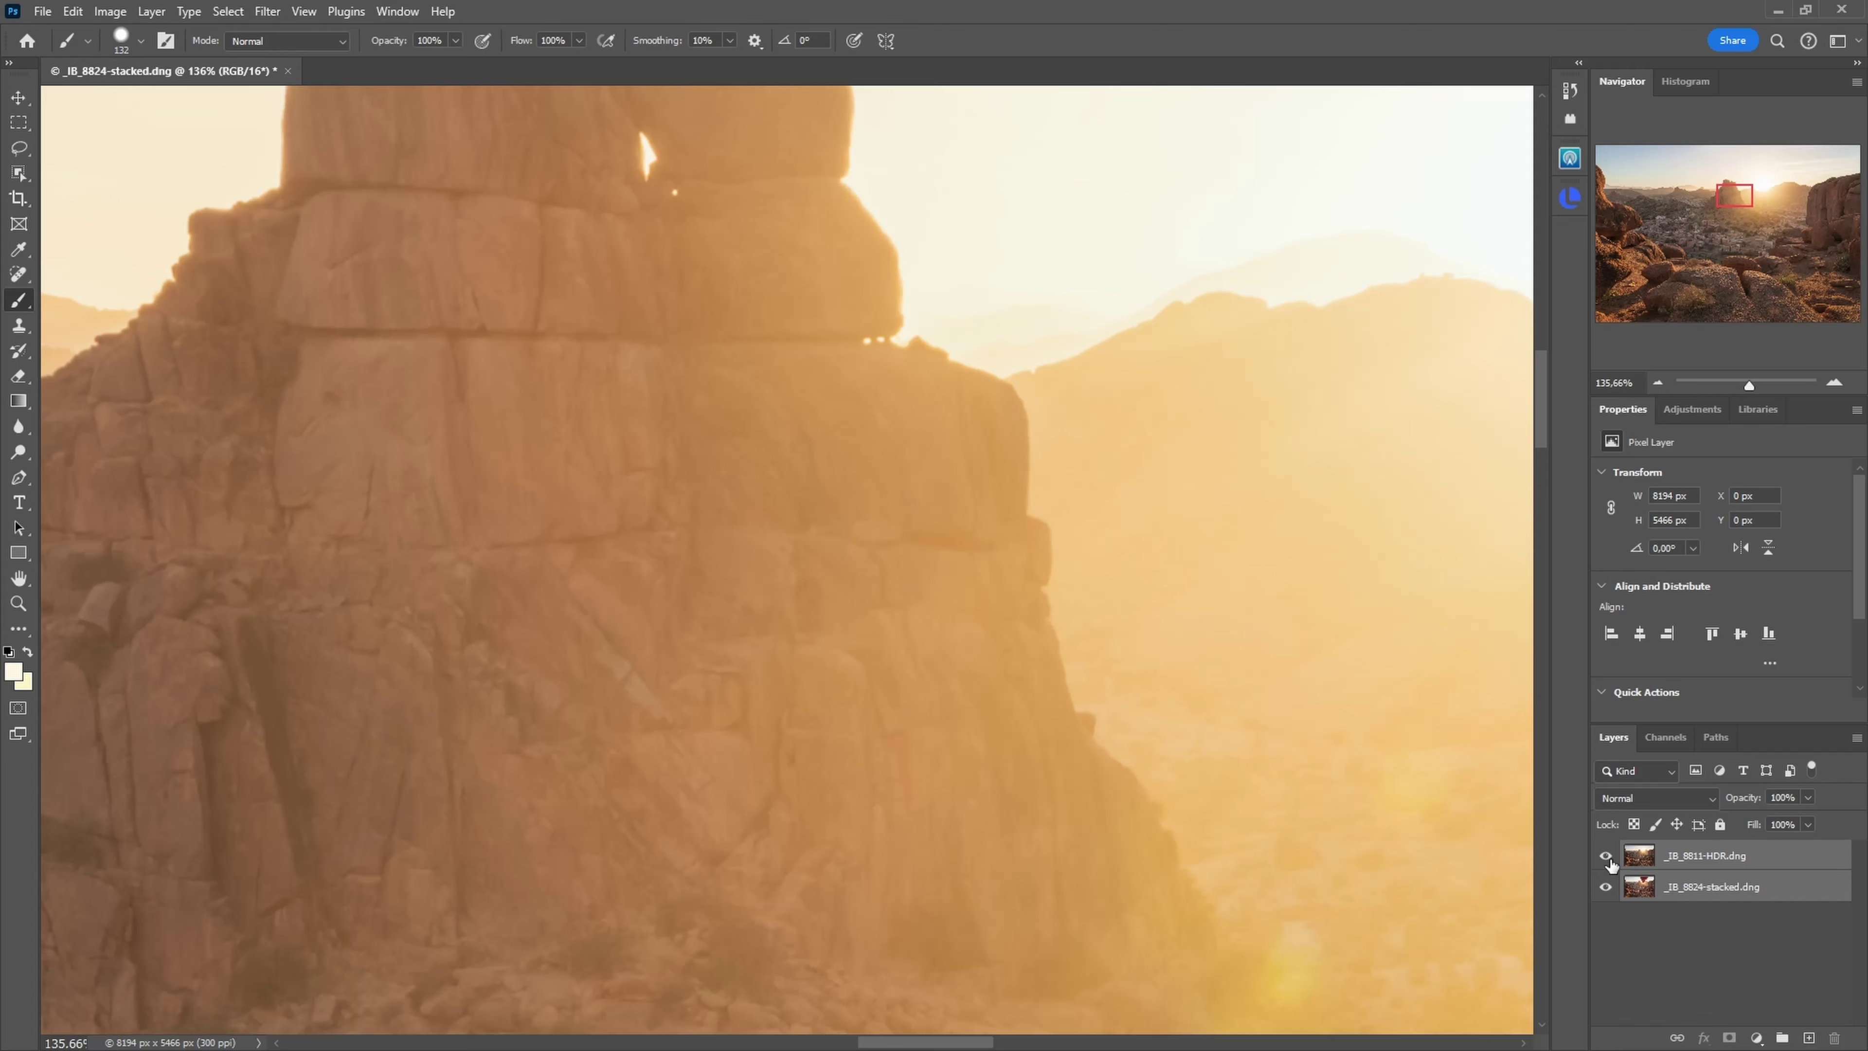
left_click(1607, 856)
left_click(1607, 855)
left_click(1811, 184)
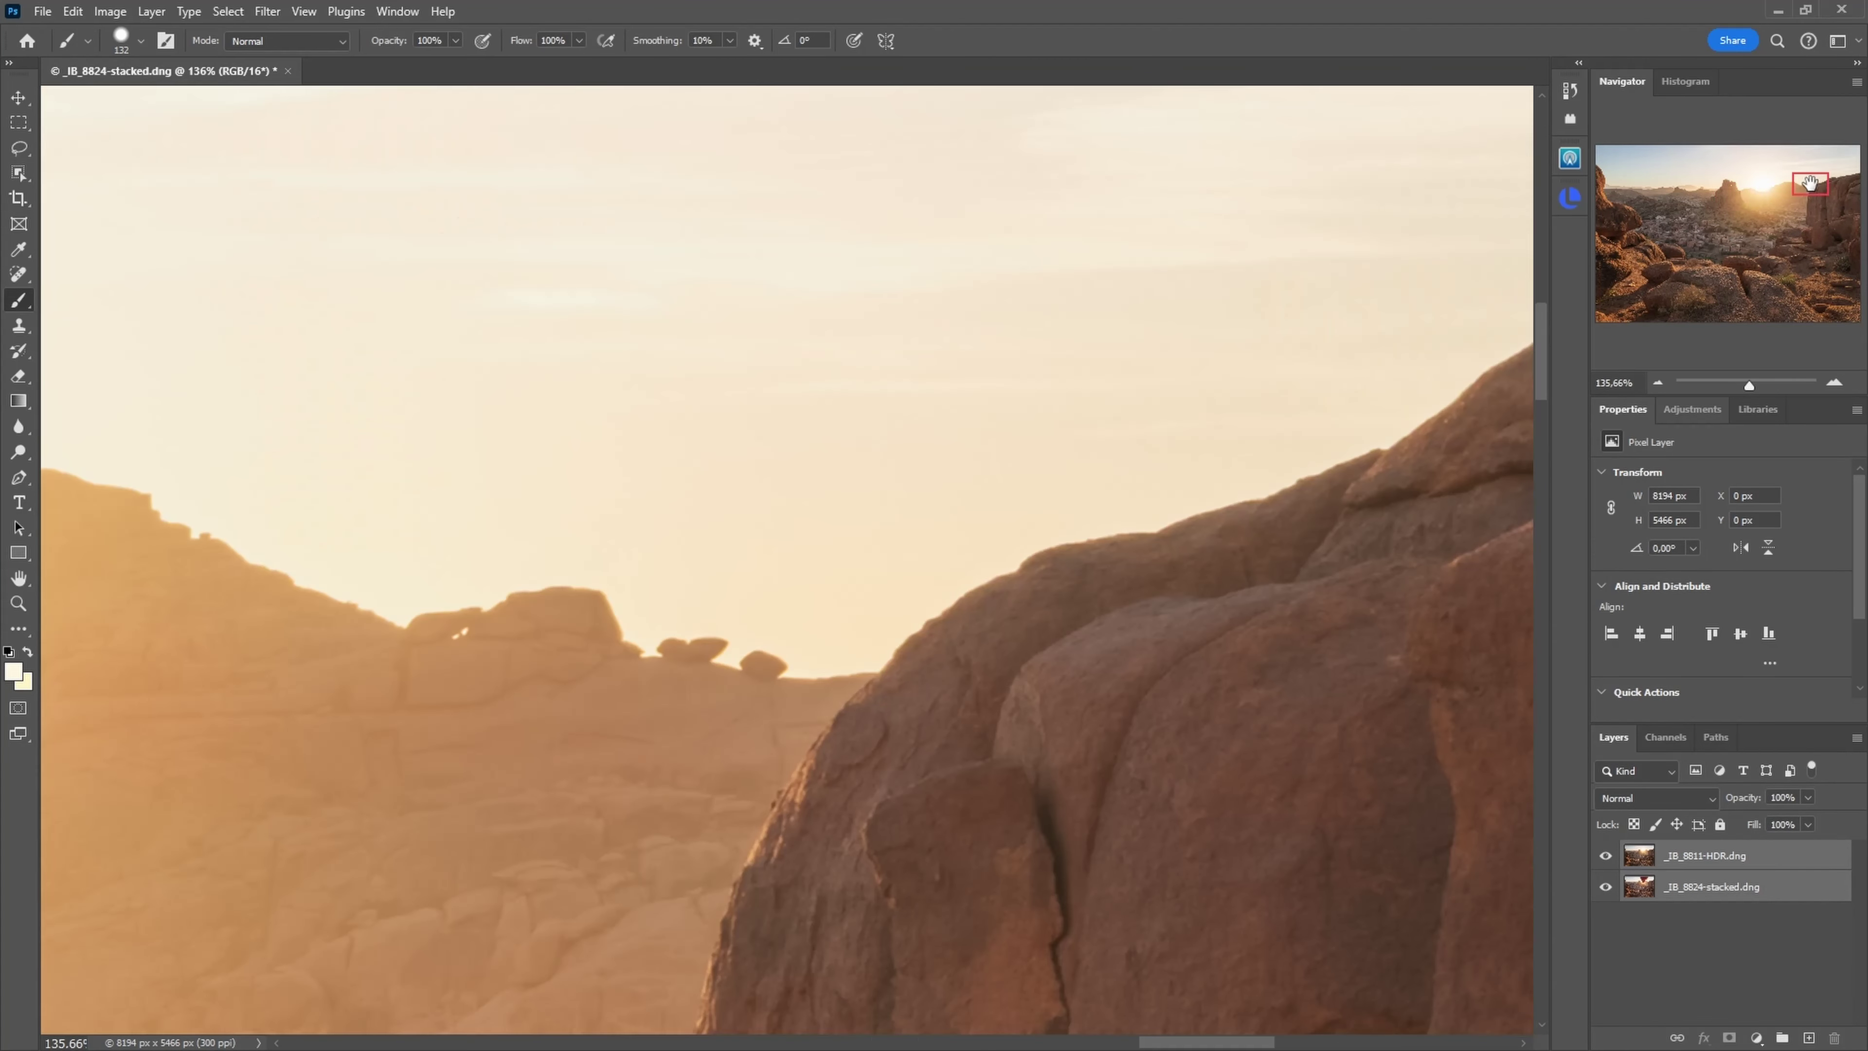
left_click(1607, 855)
left_click(1606, 856)
scroll(944, 736, "down", 7)
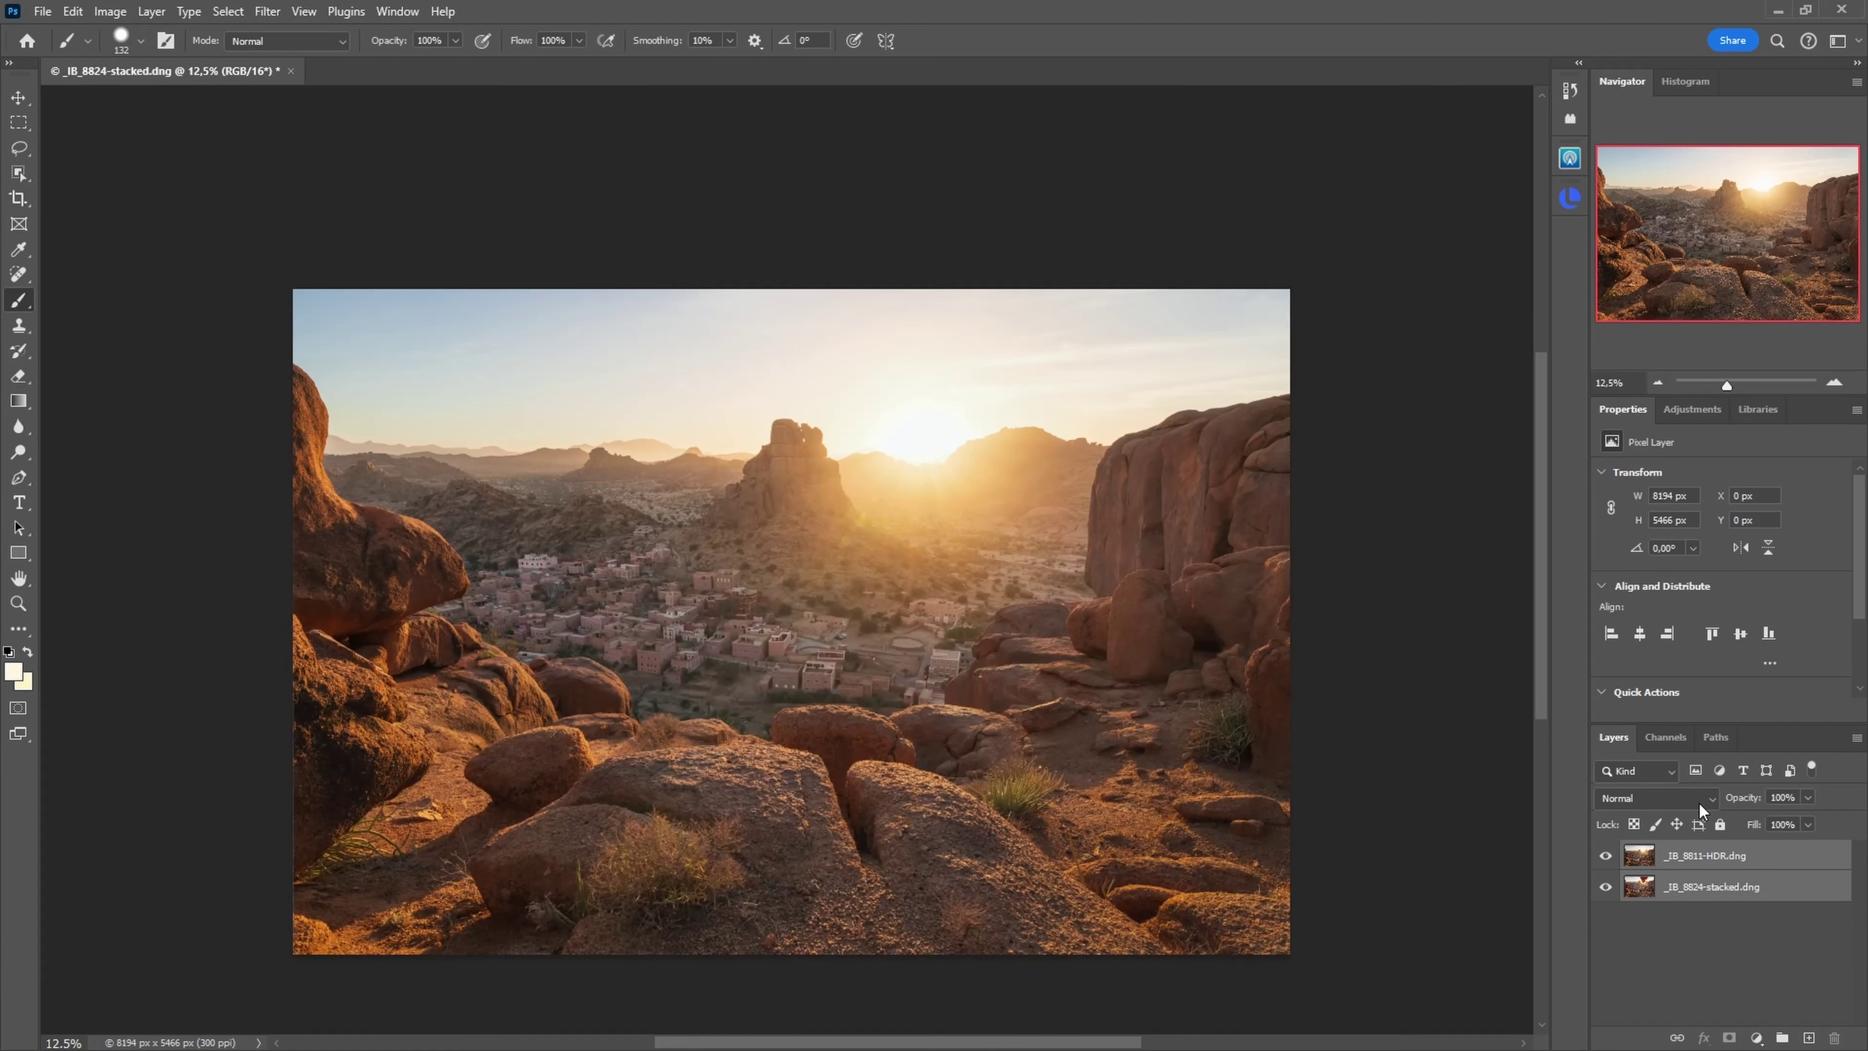
Step: Add a hide-all mask to the HDR layer and paint in its sky with a ~1250 px brush
left_click(1756, 853)
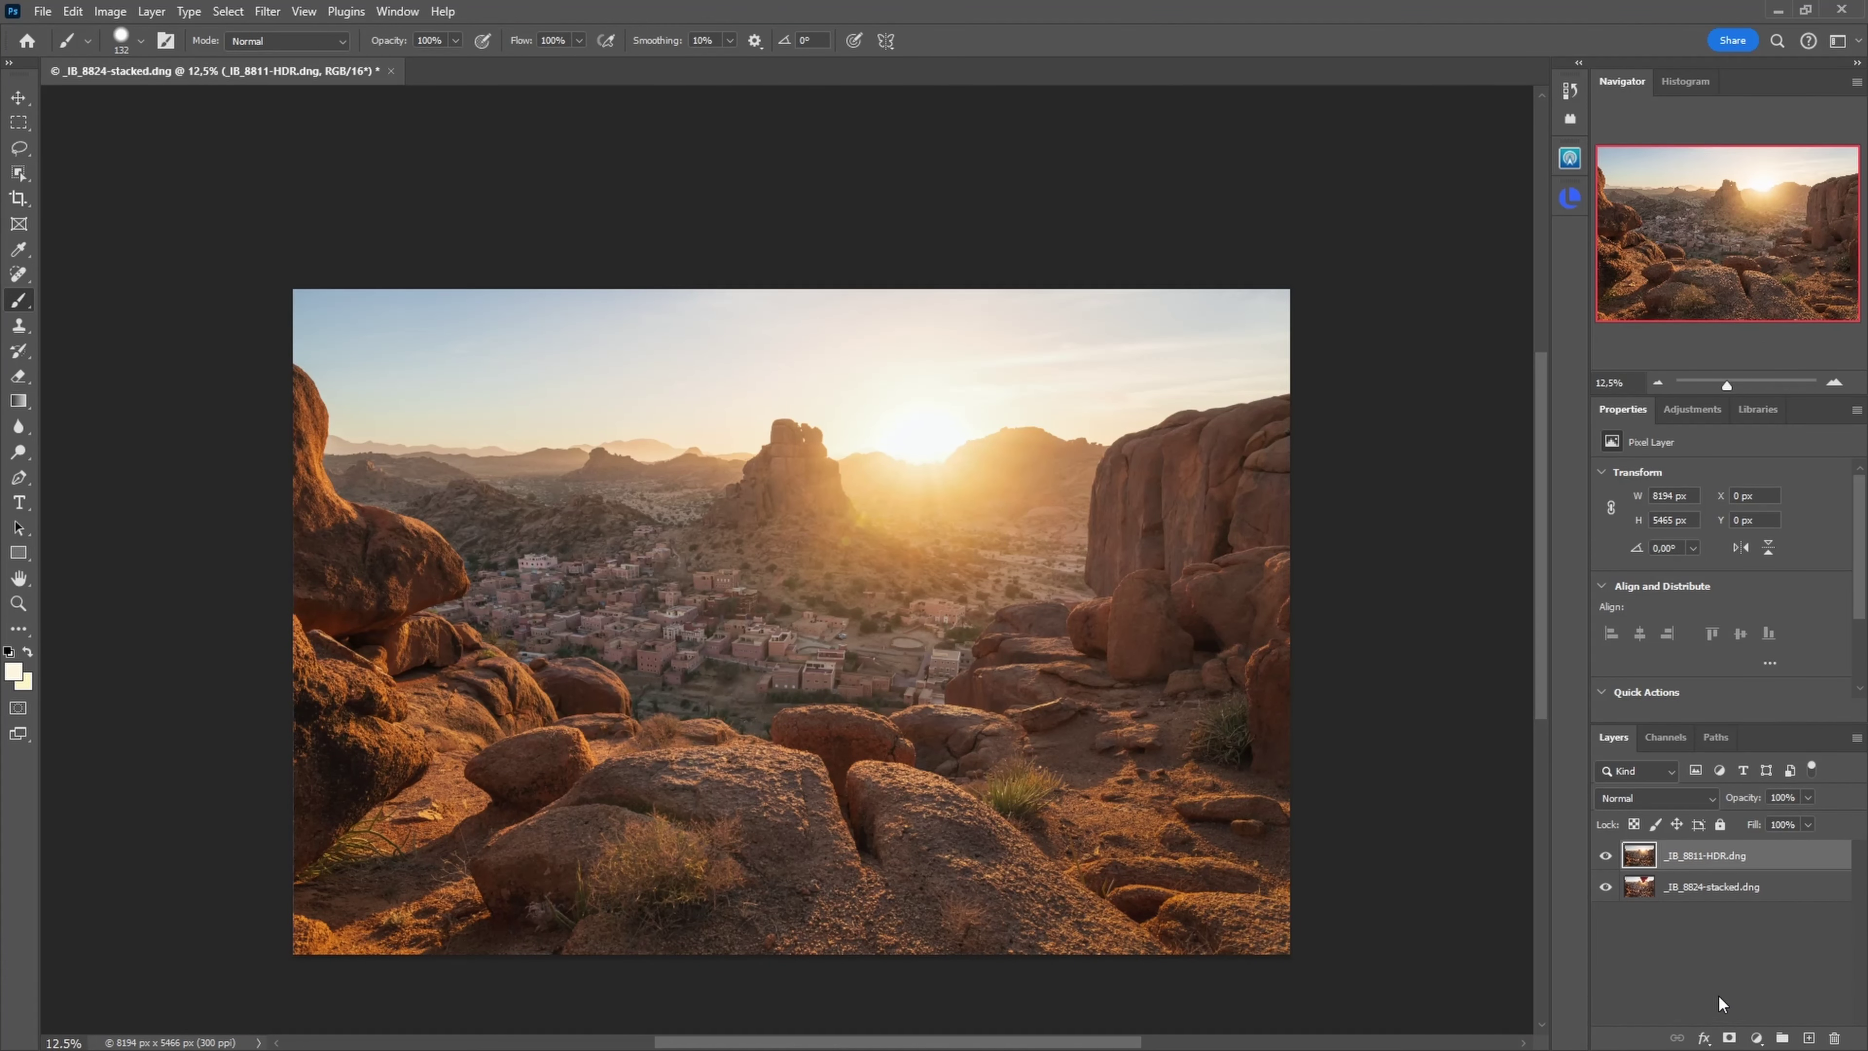
left_click(1728, 1038, "alt")
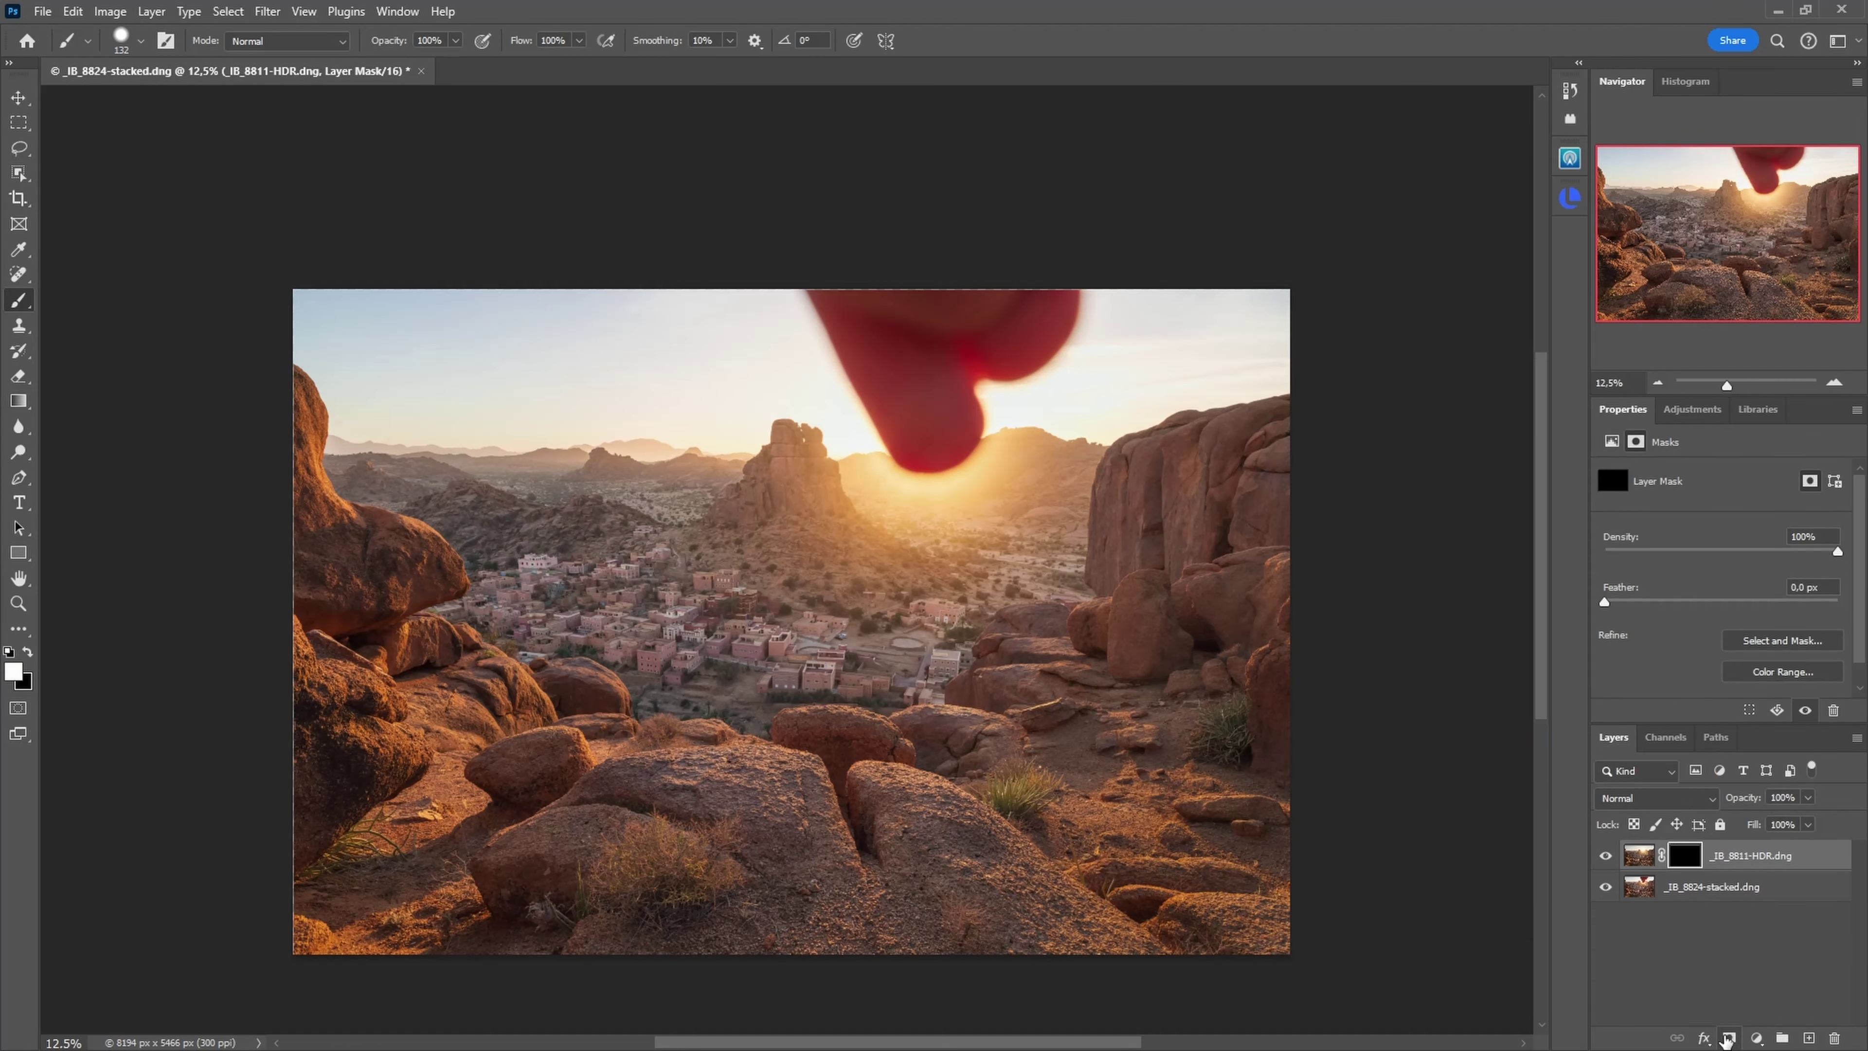
mouse_move(889, 430)
left_mouse_down()
mouse_move(889, 400)
mouse_move(953, 424)
mouse_move(938, 326)
left_mouse_up()
mouse_move(917, 418)
left_mouse_down()
mouse_move(951, 439)
mouse_move(921, 454)
mouse_move(965, 424)
mouse_move(930, 445)
mouse_move(820, 325)
mouse_move(929, 297)
mouse_move(1006, 306)
mouse_move(897, 355)
mouse_move(1023, 340)
mouse_move(1002, 361)
mouse_move(1069, 315)
mouse_move(975, 362)
mouse_move(1011, 336)
left_mouse_up()
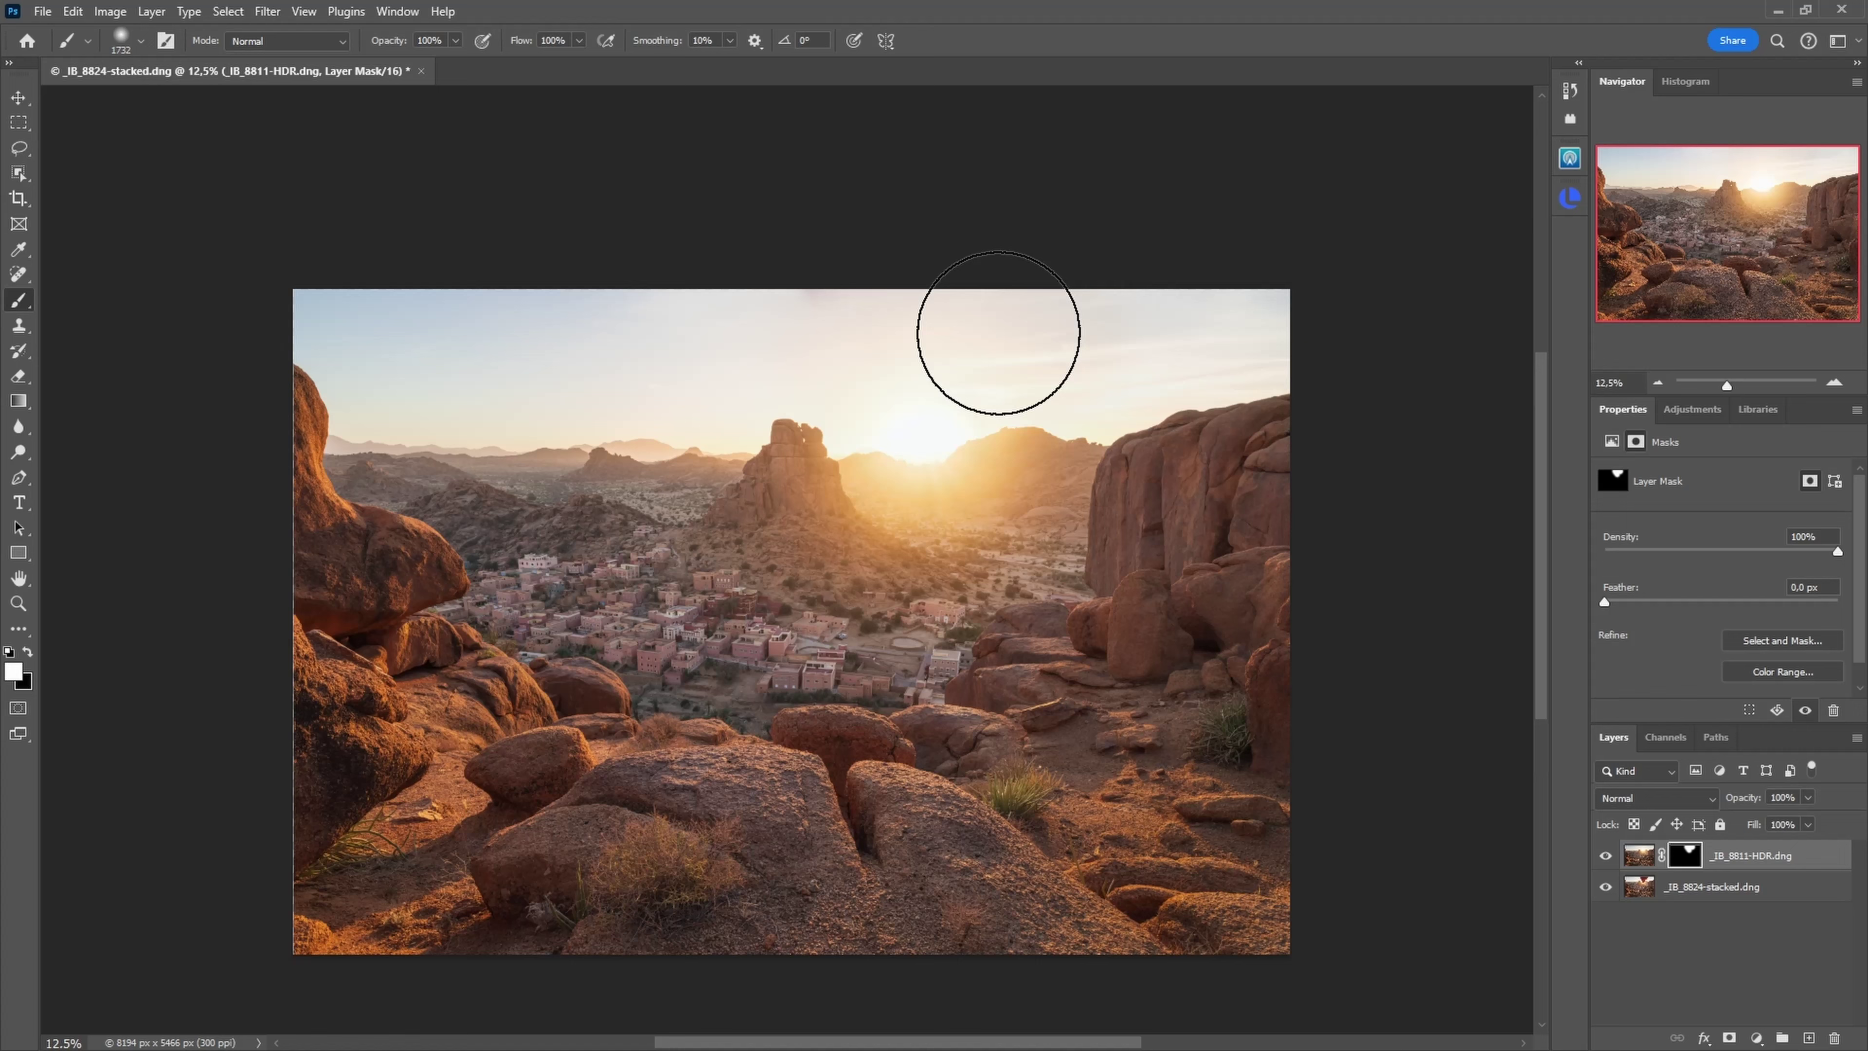
mouse_move(670, 282)
left_mouse_down()
mouse_move(346, 293)
mouse_move(621, 300)
left_mouse_up()
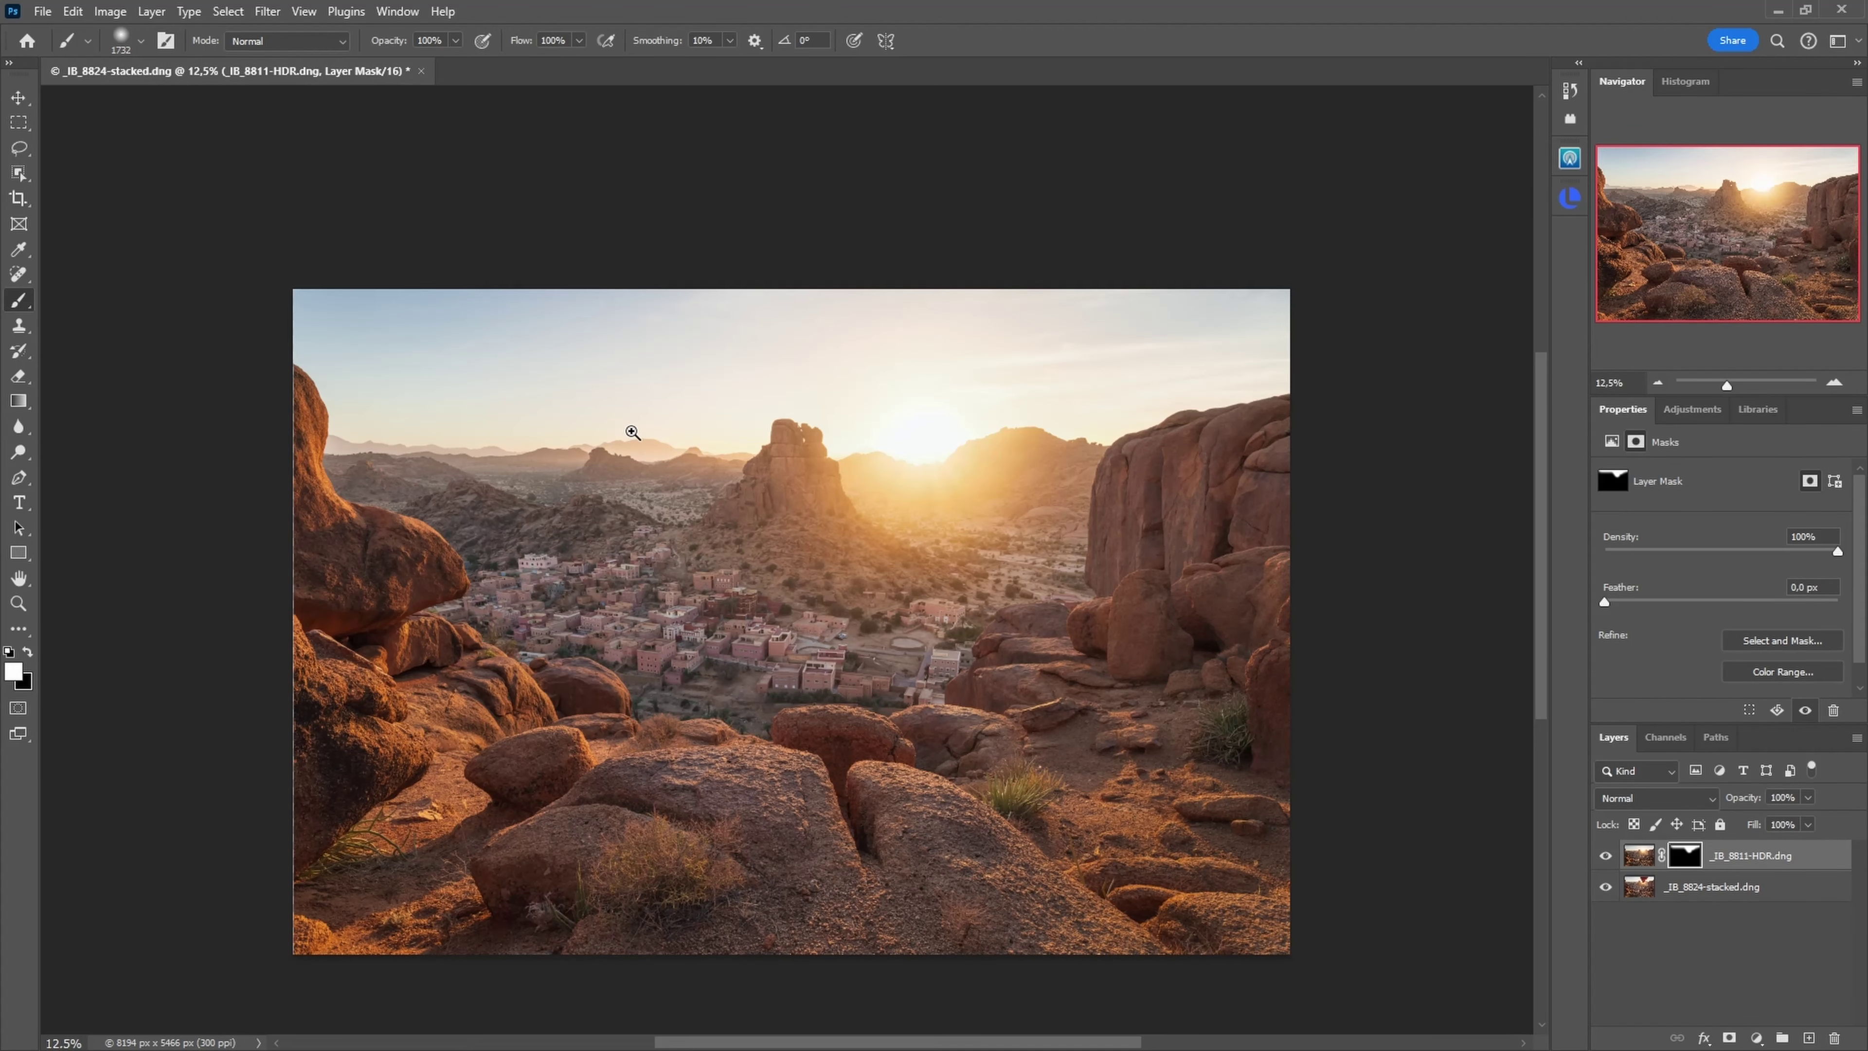
Step: Shrink the brush to about 876 px, toggle the mask to compare, and pan across the photo
scroll(631, 431, "up", 2)
left_click_drag(676, 465, 559, 465)
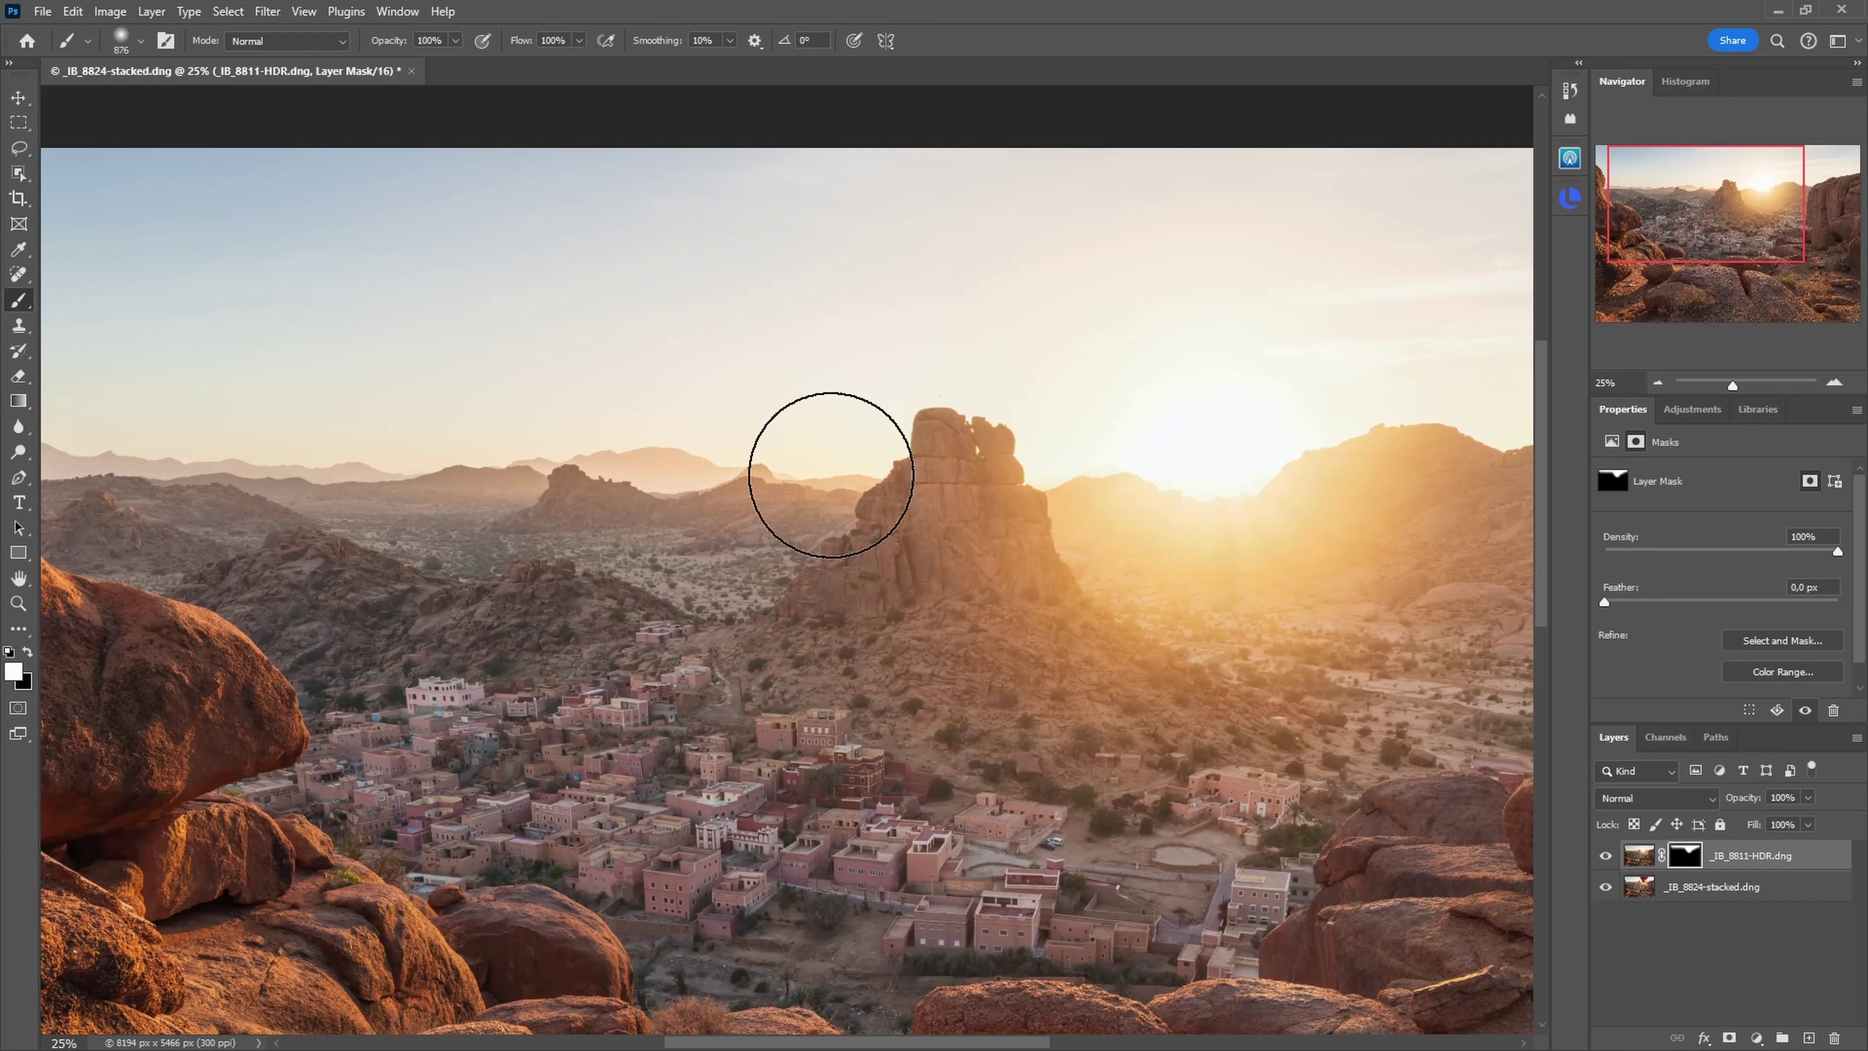
left_click(1686, 854, "shift")
left_click(1686, 854, "shift")
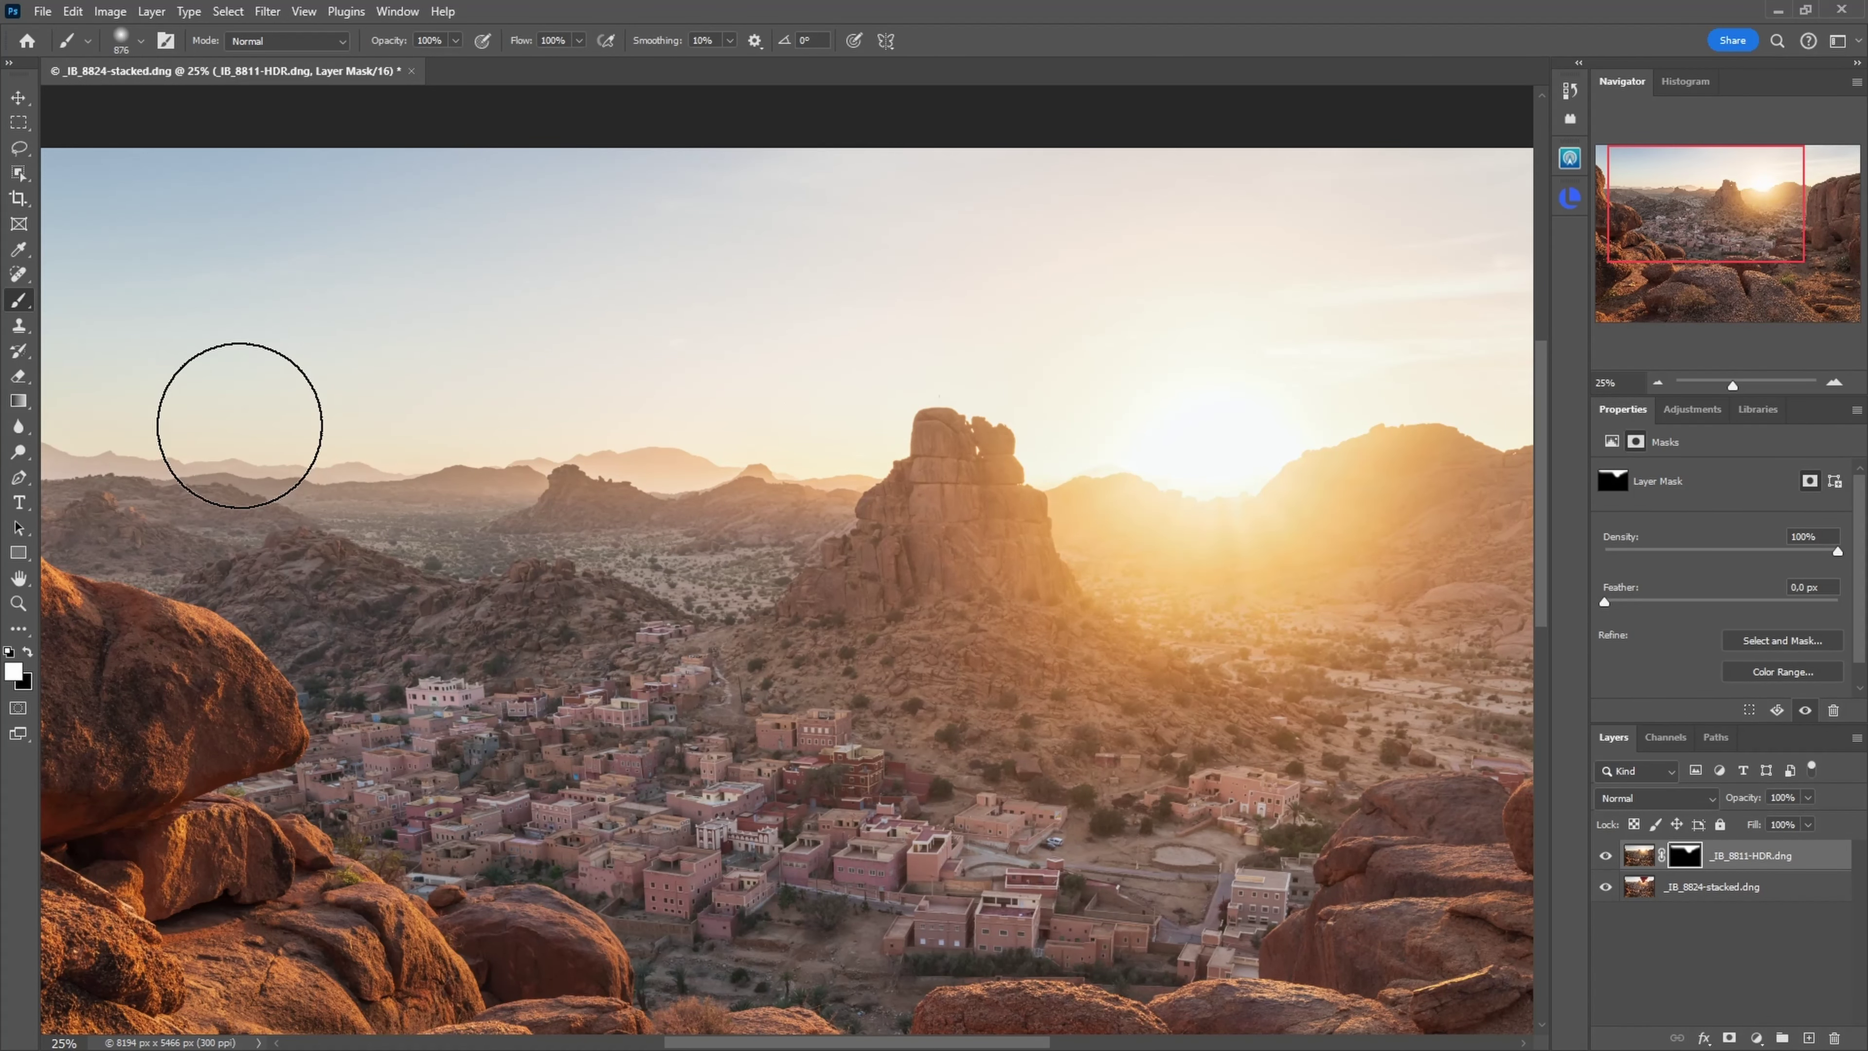
left_click_drag(188, 422, 380, 422)
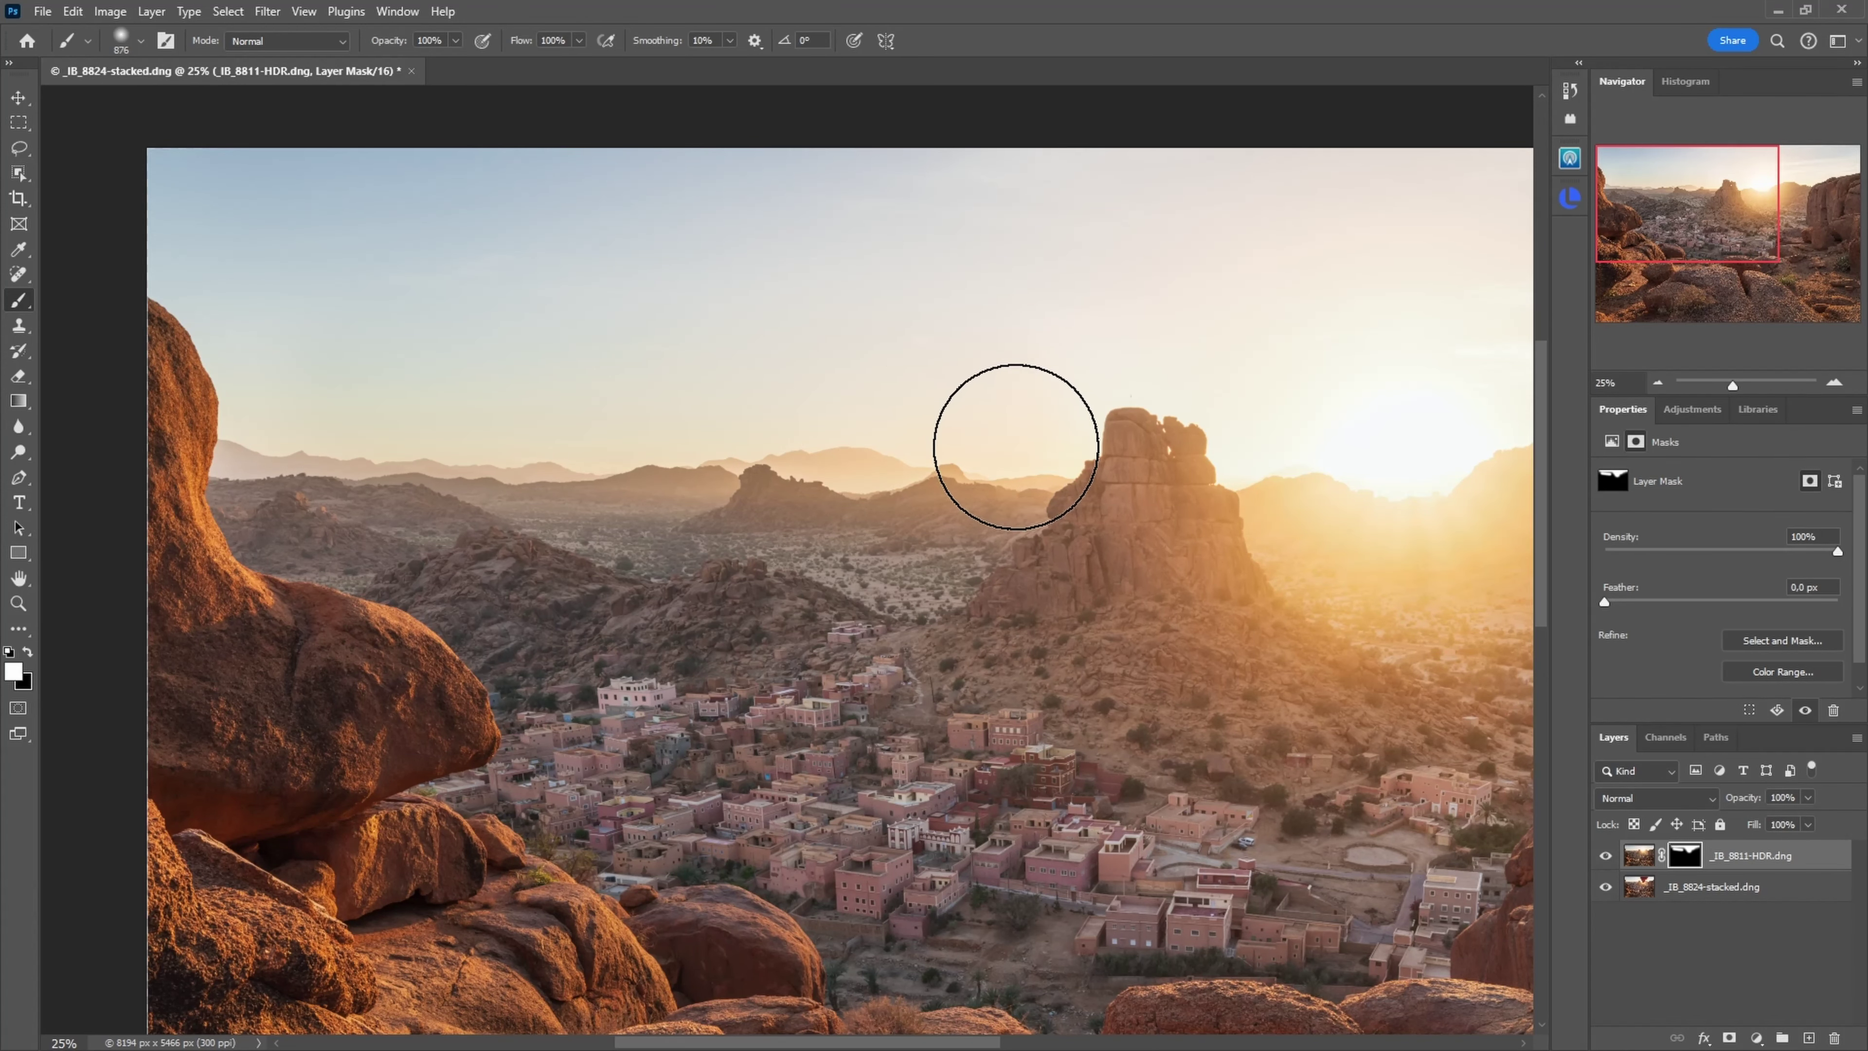
left_click_drag(1317, 503, 1067, 480)
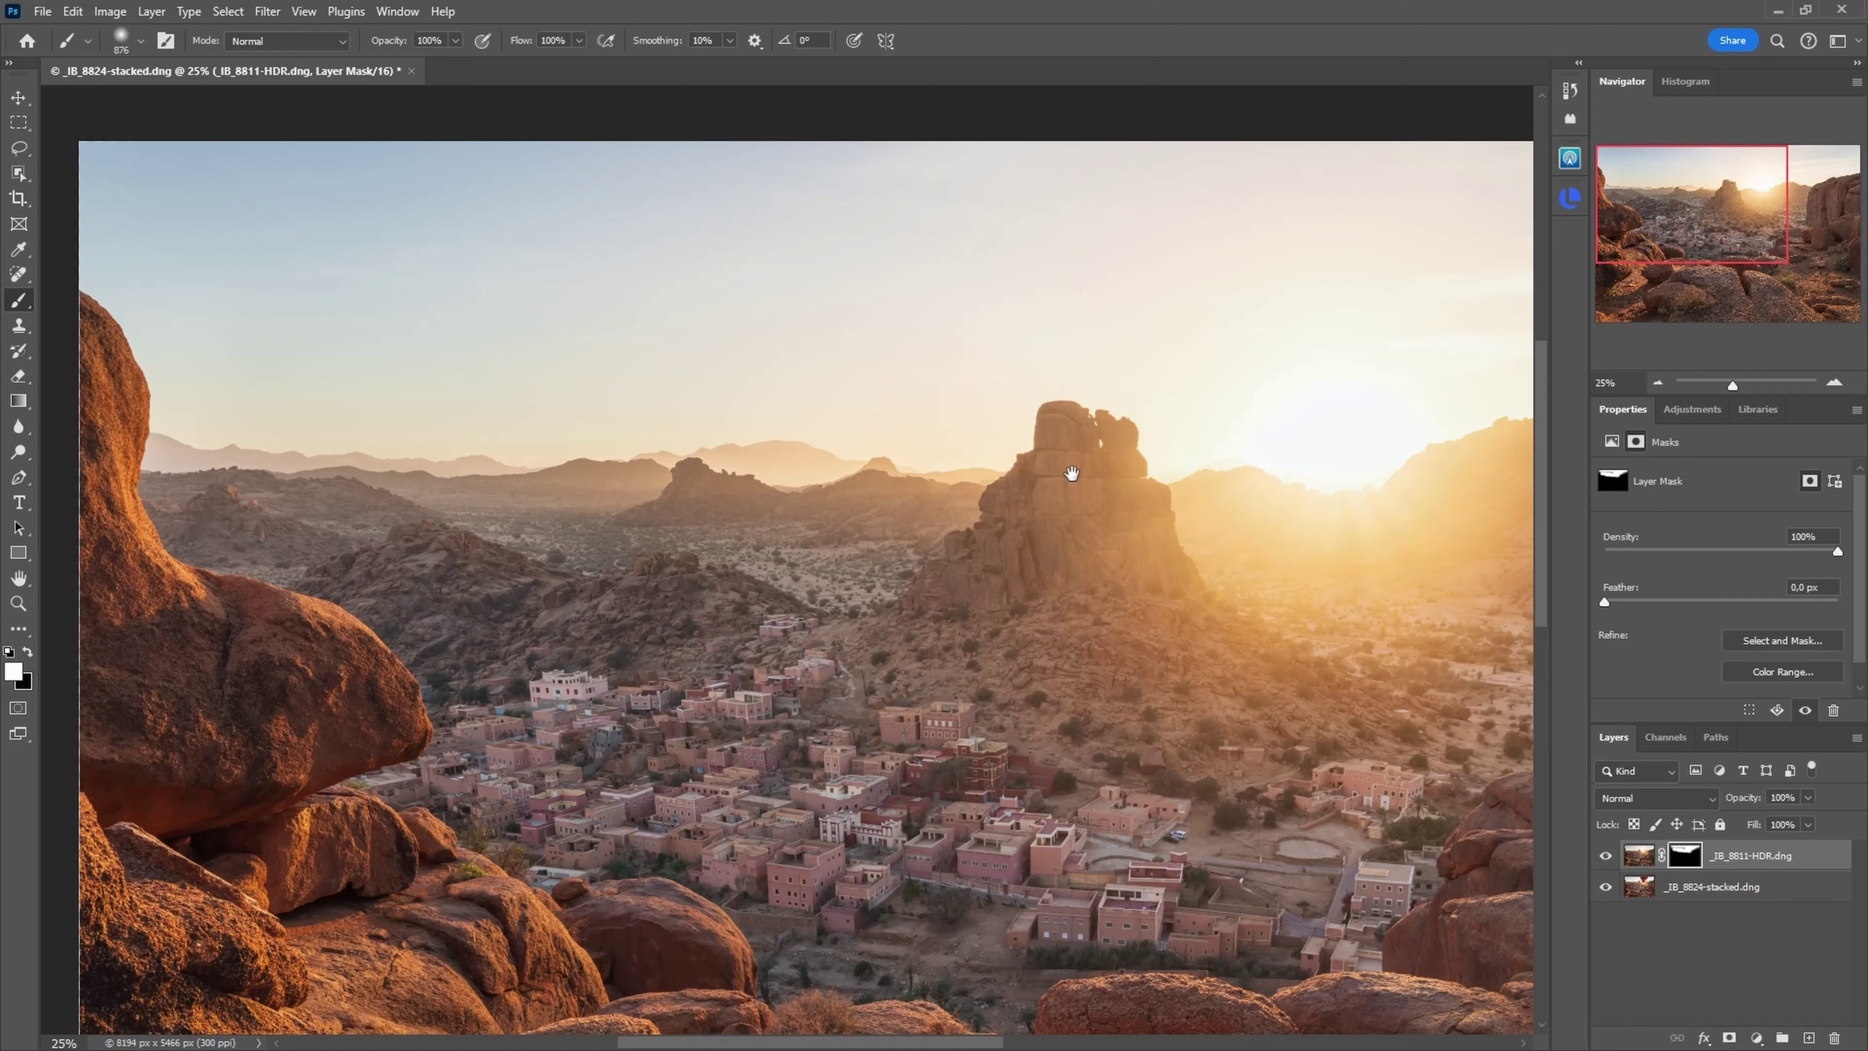
left_click_drag(1381, 336, 954, 421)
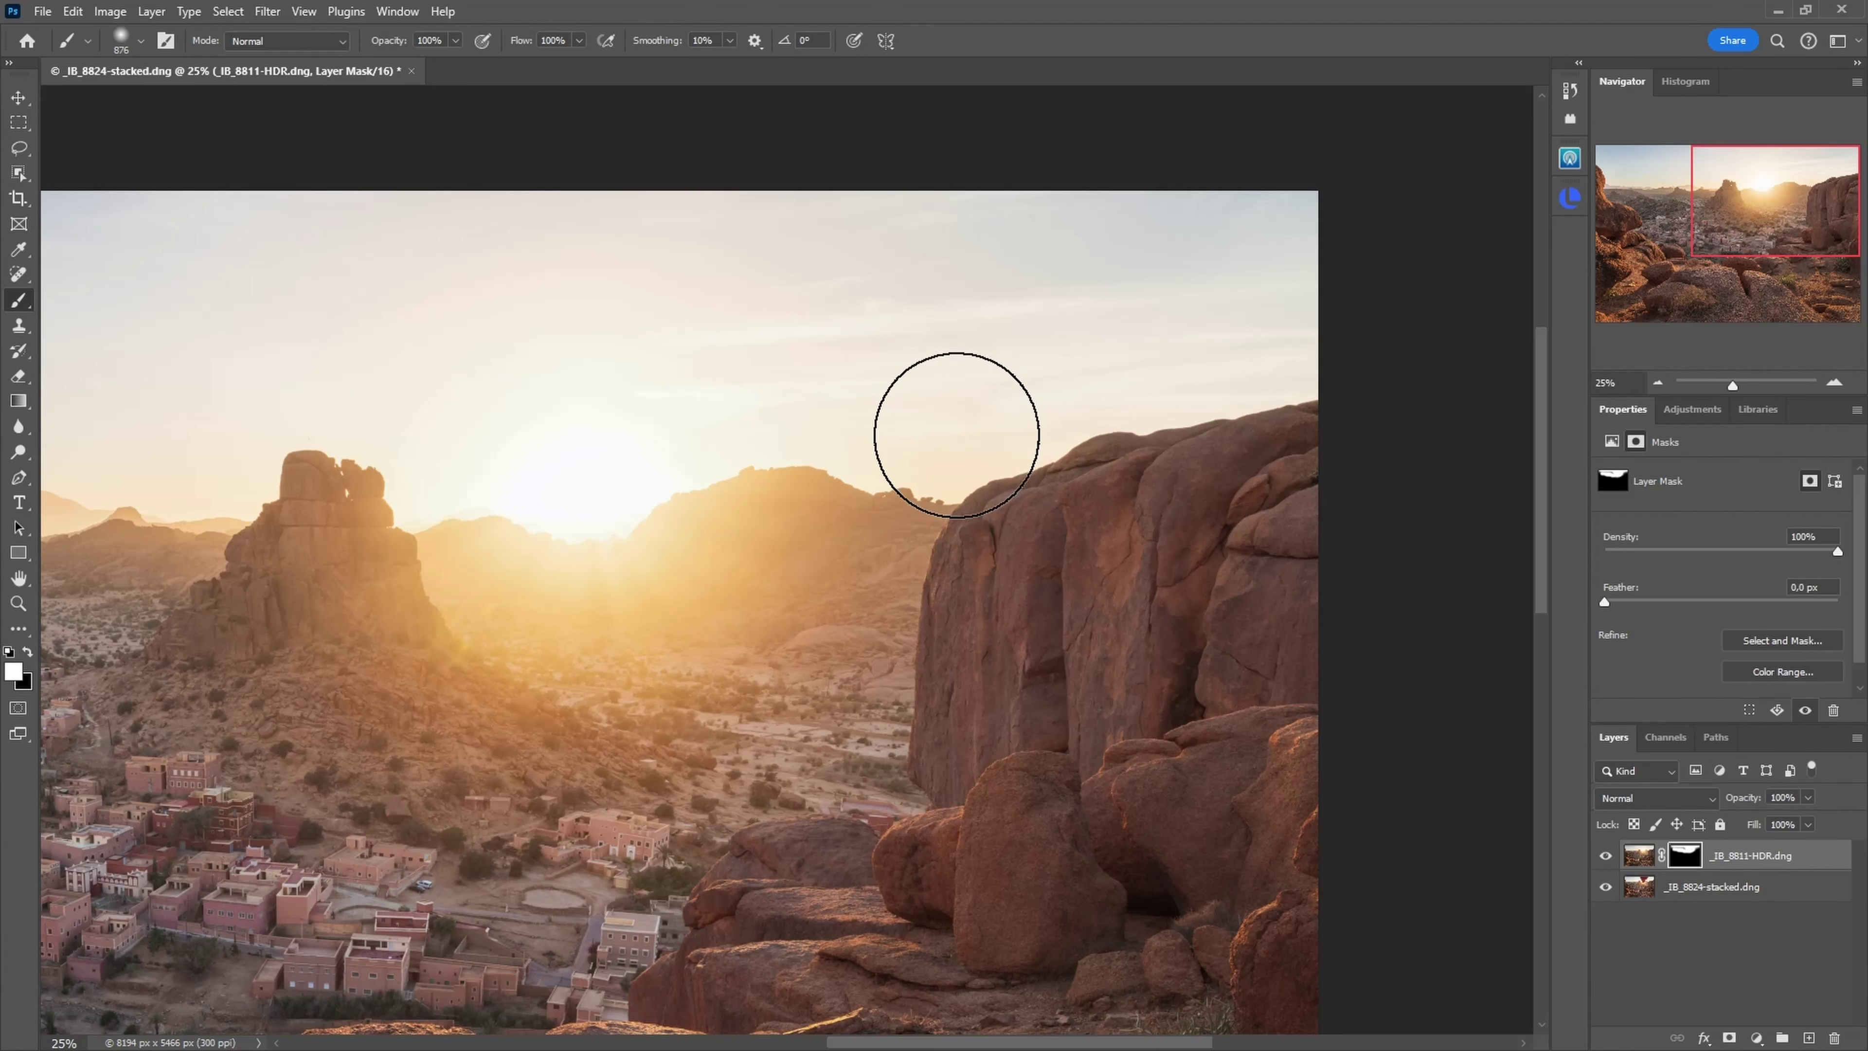
Step: In mask view, paint white over the grey streak in the sky with a ~1180 px brush
key("x")
left_click_drag(725, 604, 717, 605)
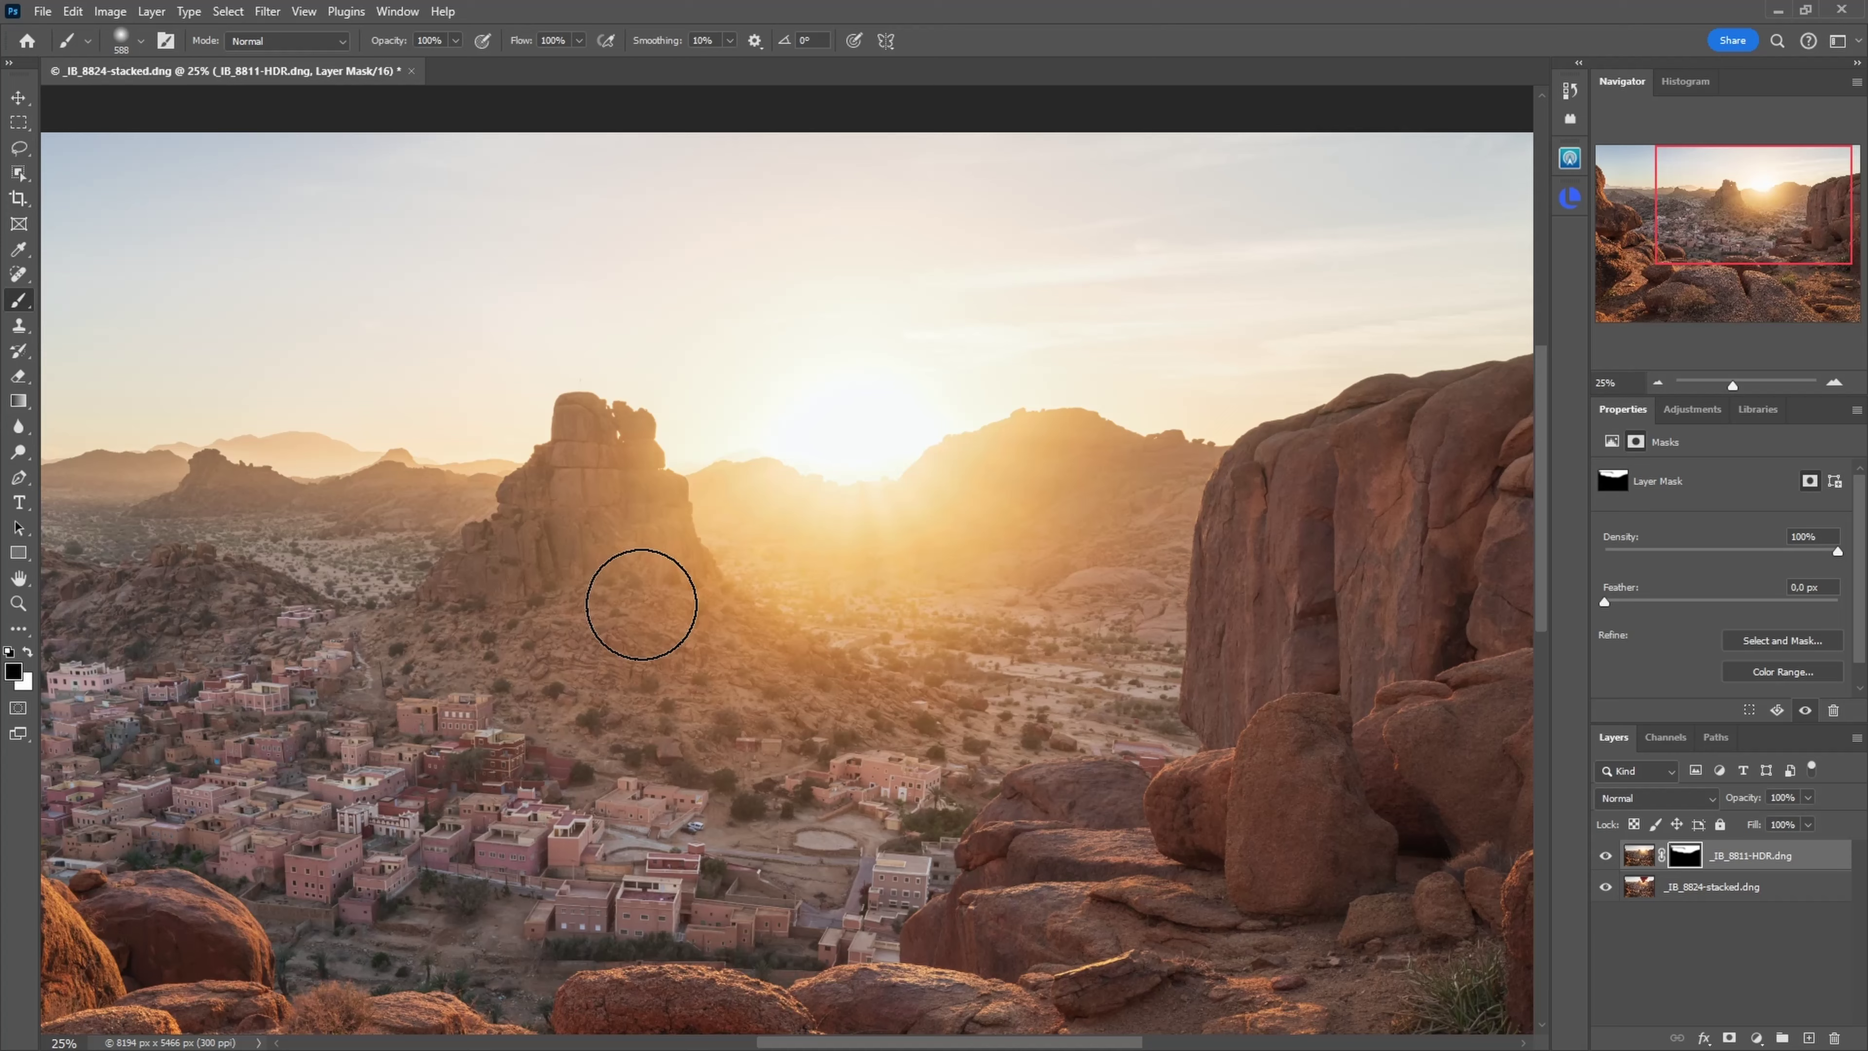
left_click(968, 694, "ctrl+alt")
left_click(968, 694, "ctrl+alt")
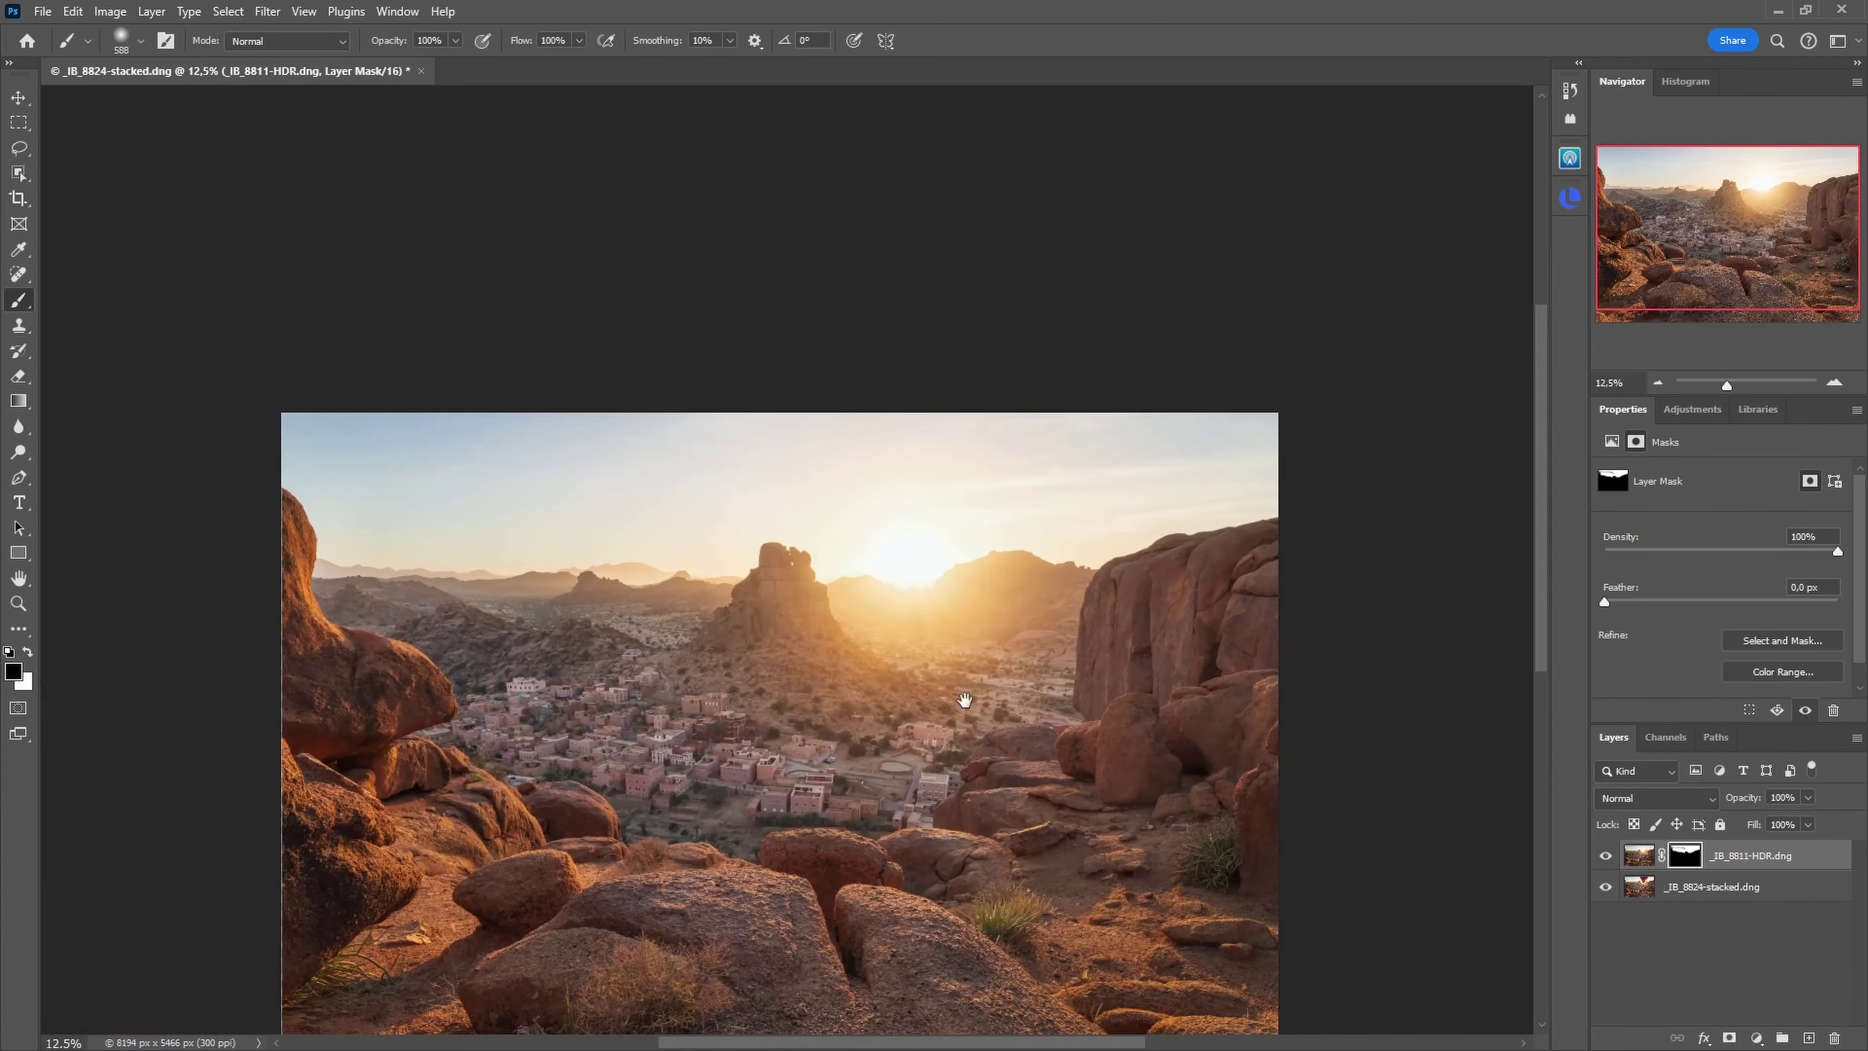
left_click(1683, 859, "alt")
left_click_drag(781, 398, 809, 397)
key("x")
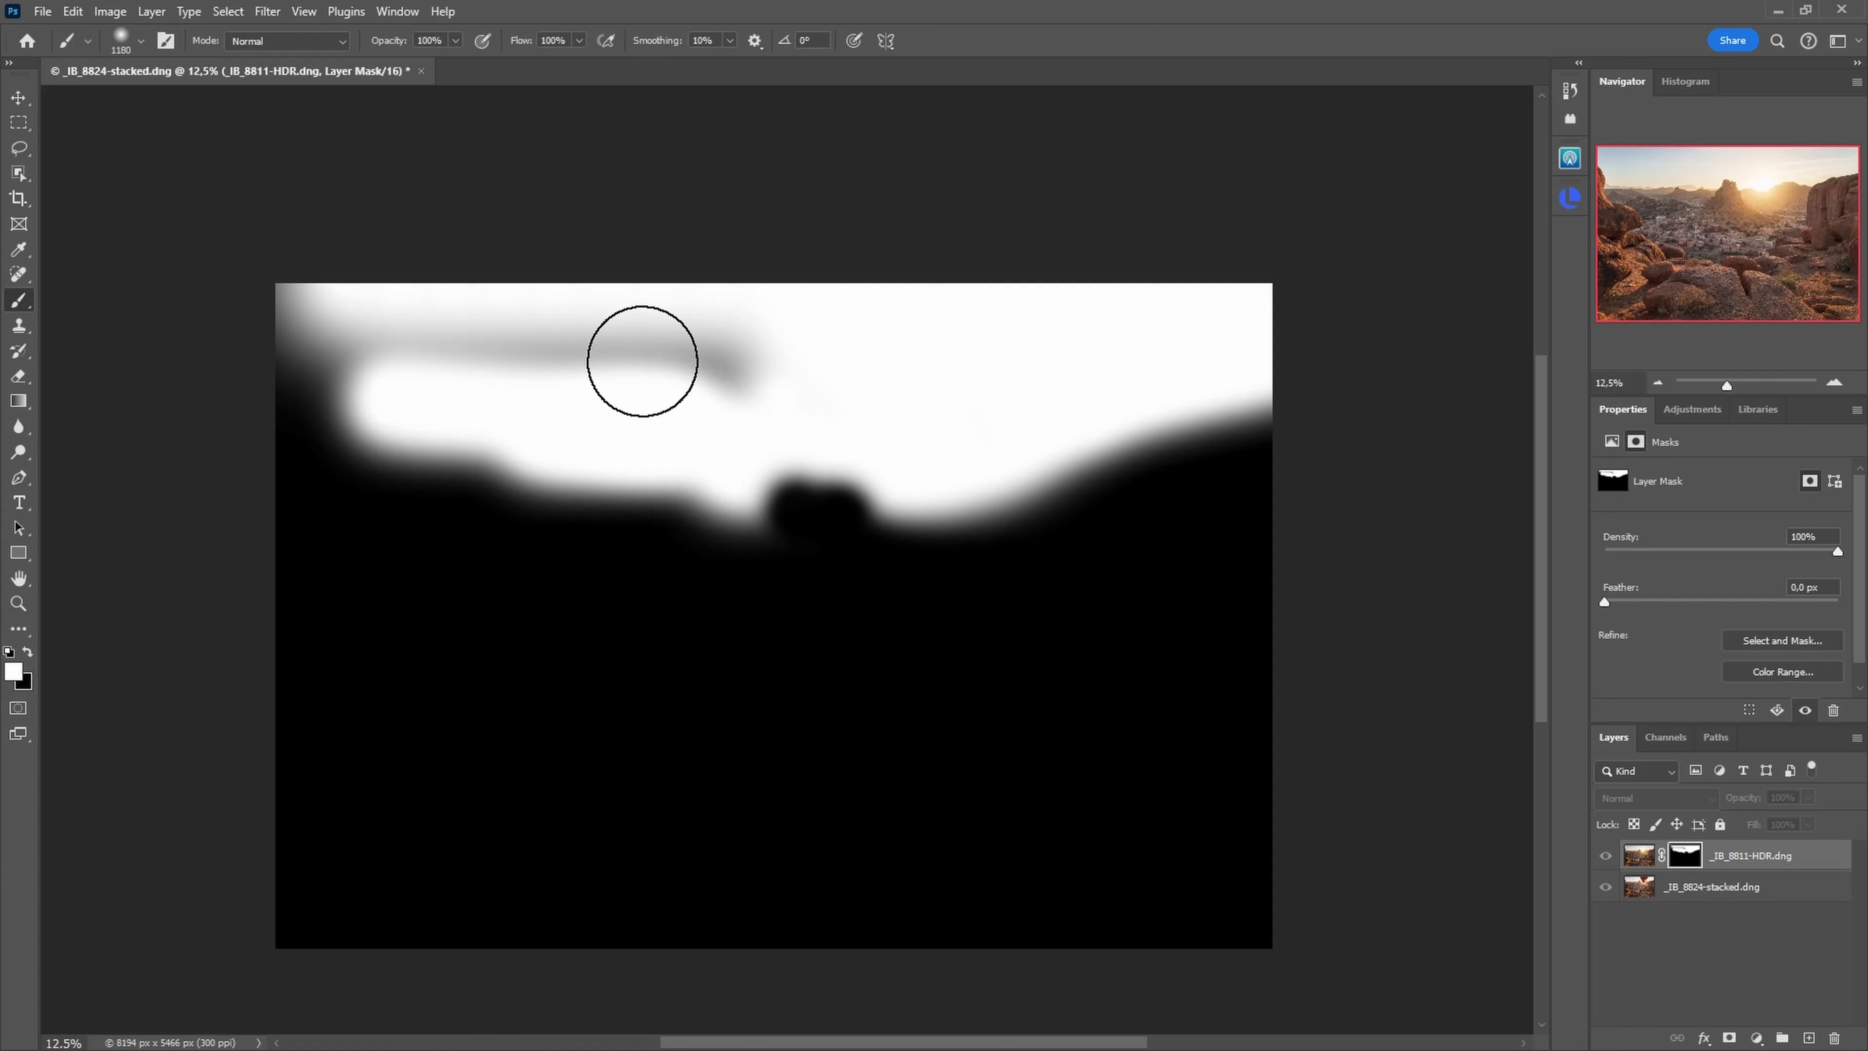
mouse_move(642, 362)
left_mouse_down()
mouse_move(470, 345)
mouse_move(413, 327)
mouse_move(350, 267)
left_mouse_up()
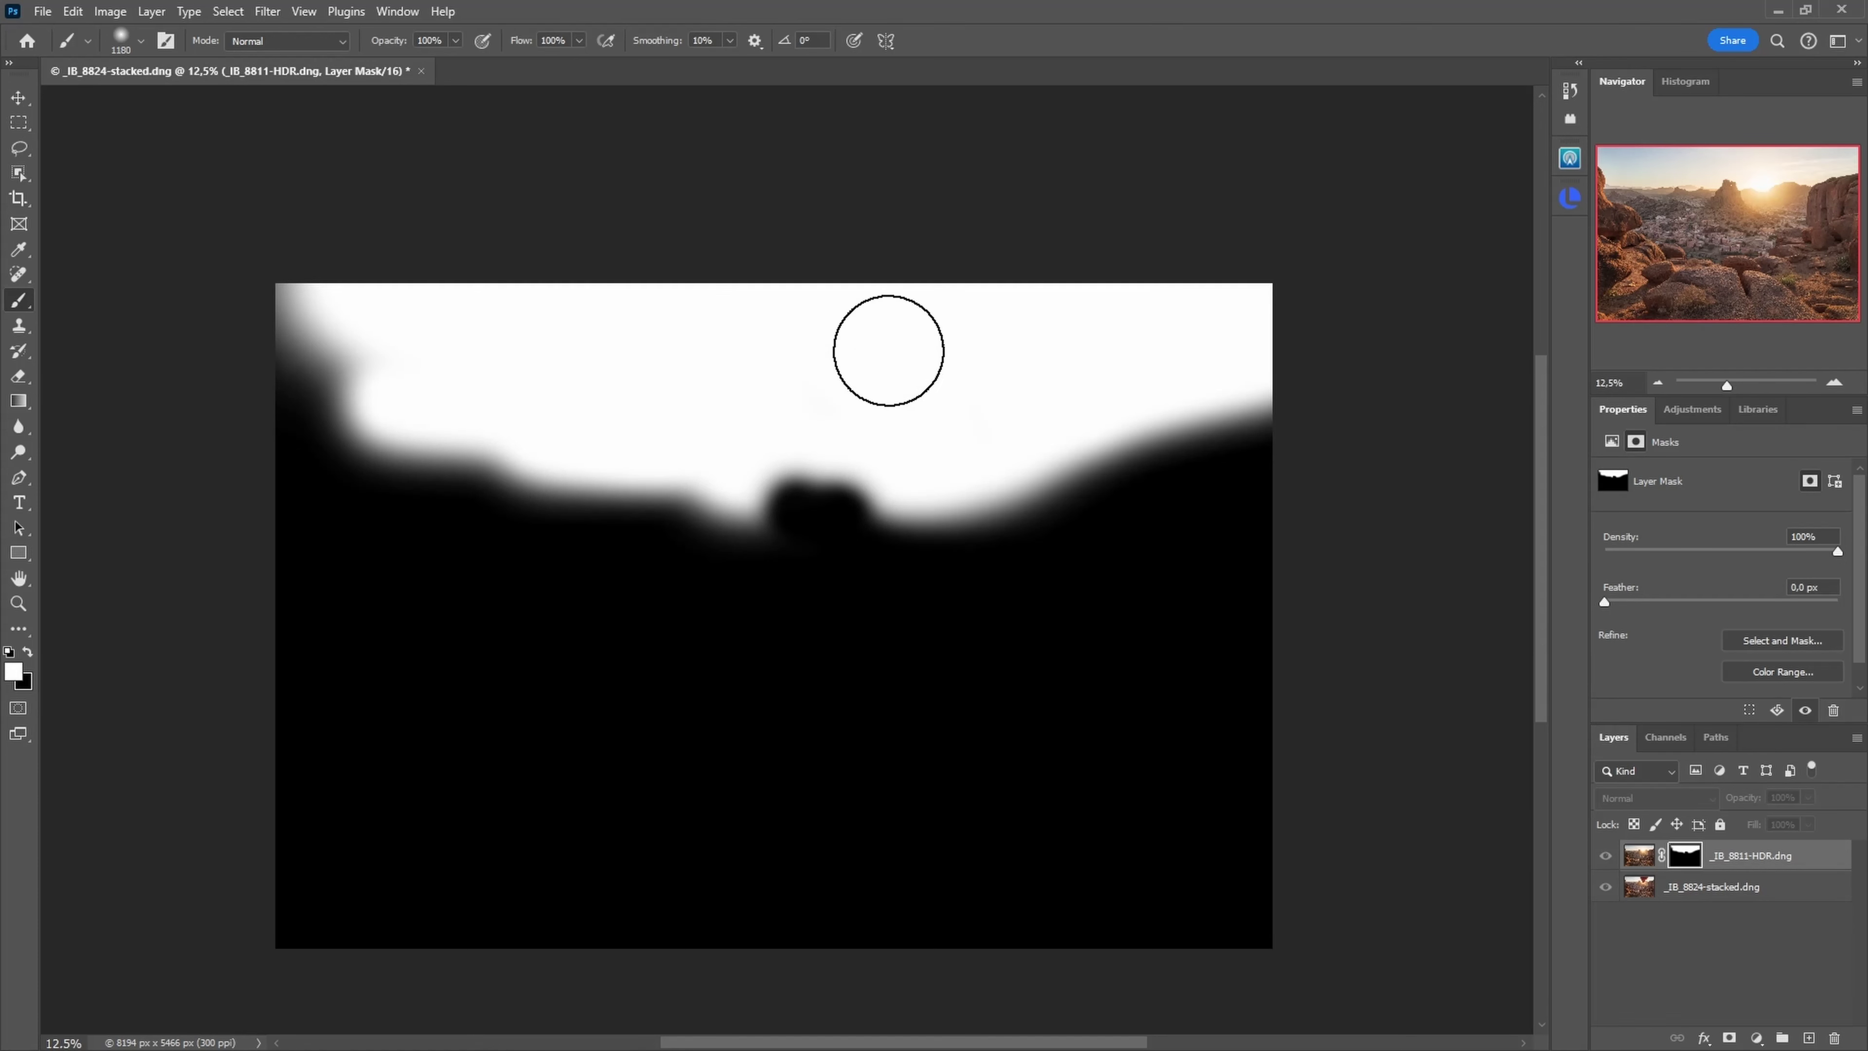
left_click(1631, 857)
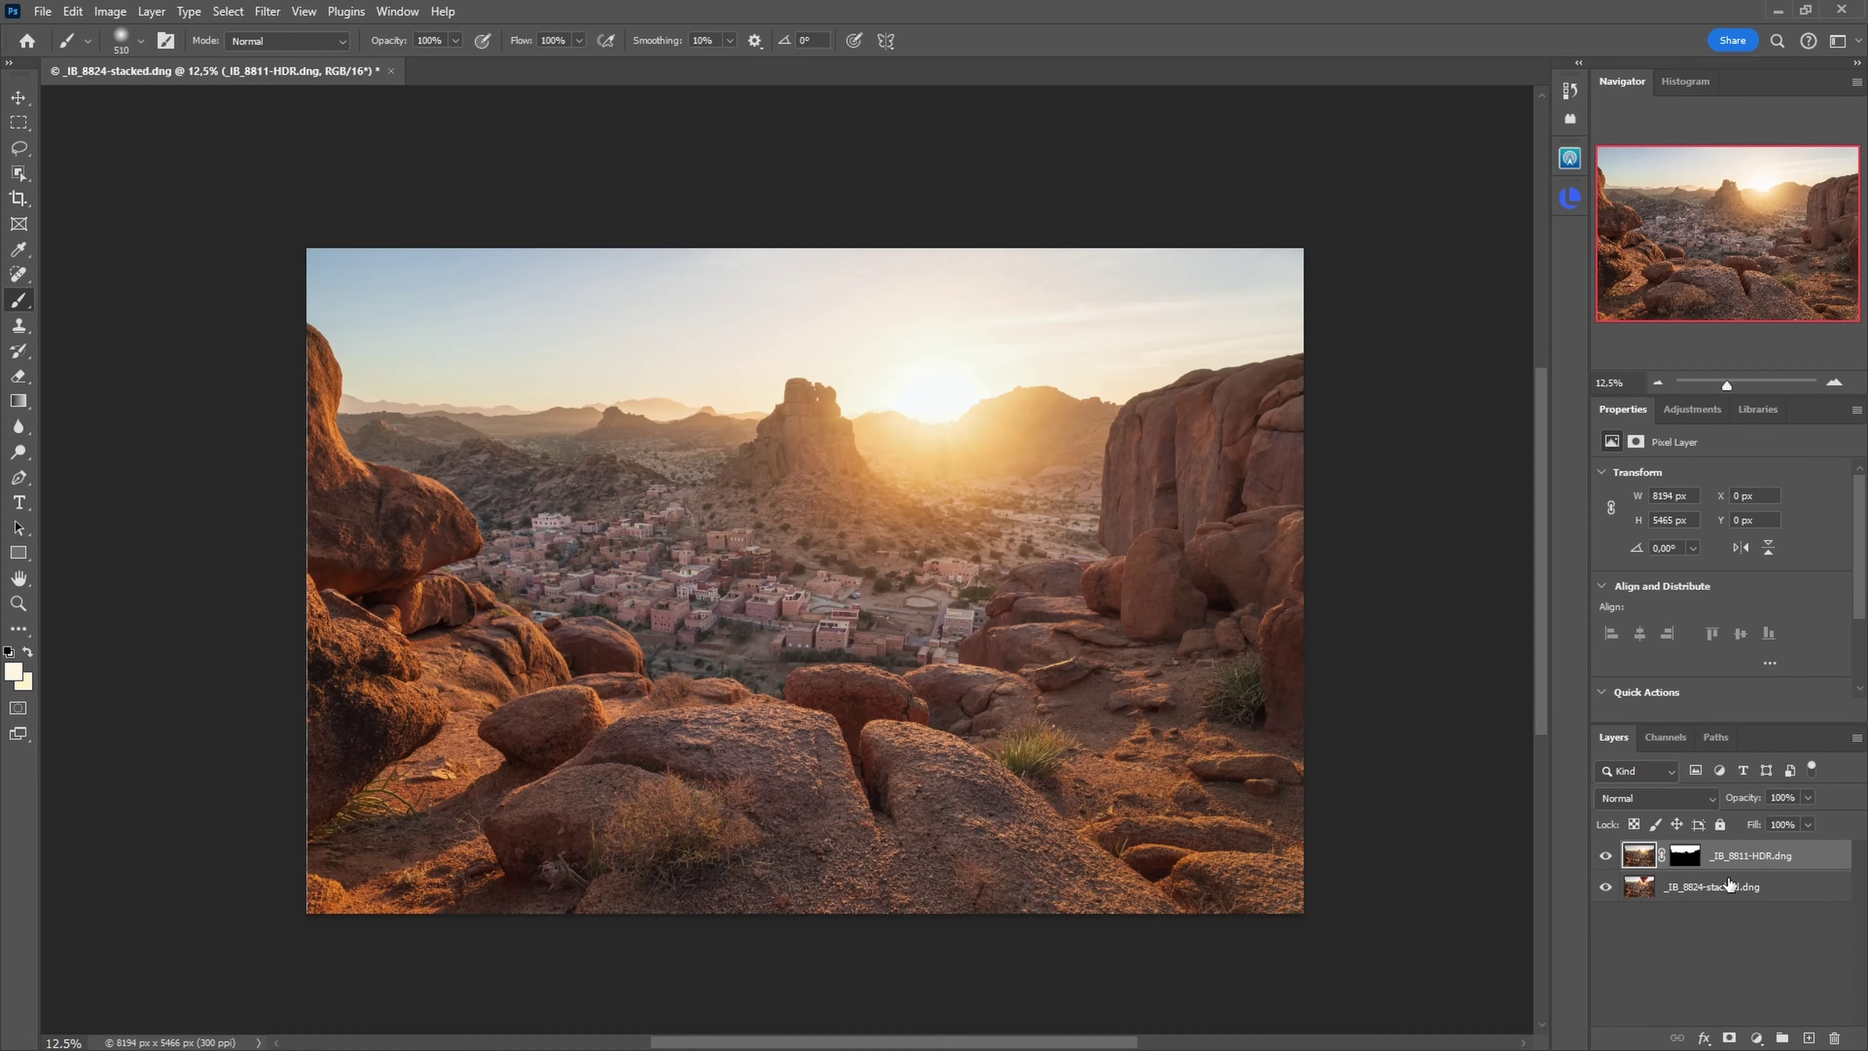
Step: Merge the stacked and HDR layers into a single layer
left_click(1728, 889, "shift")
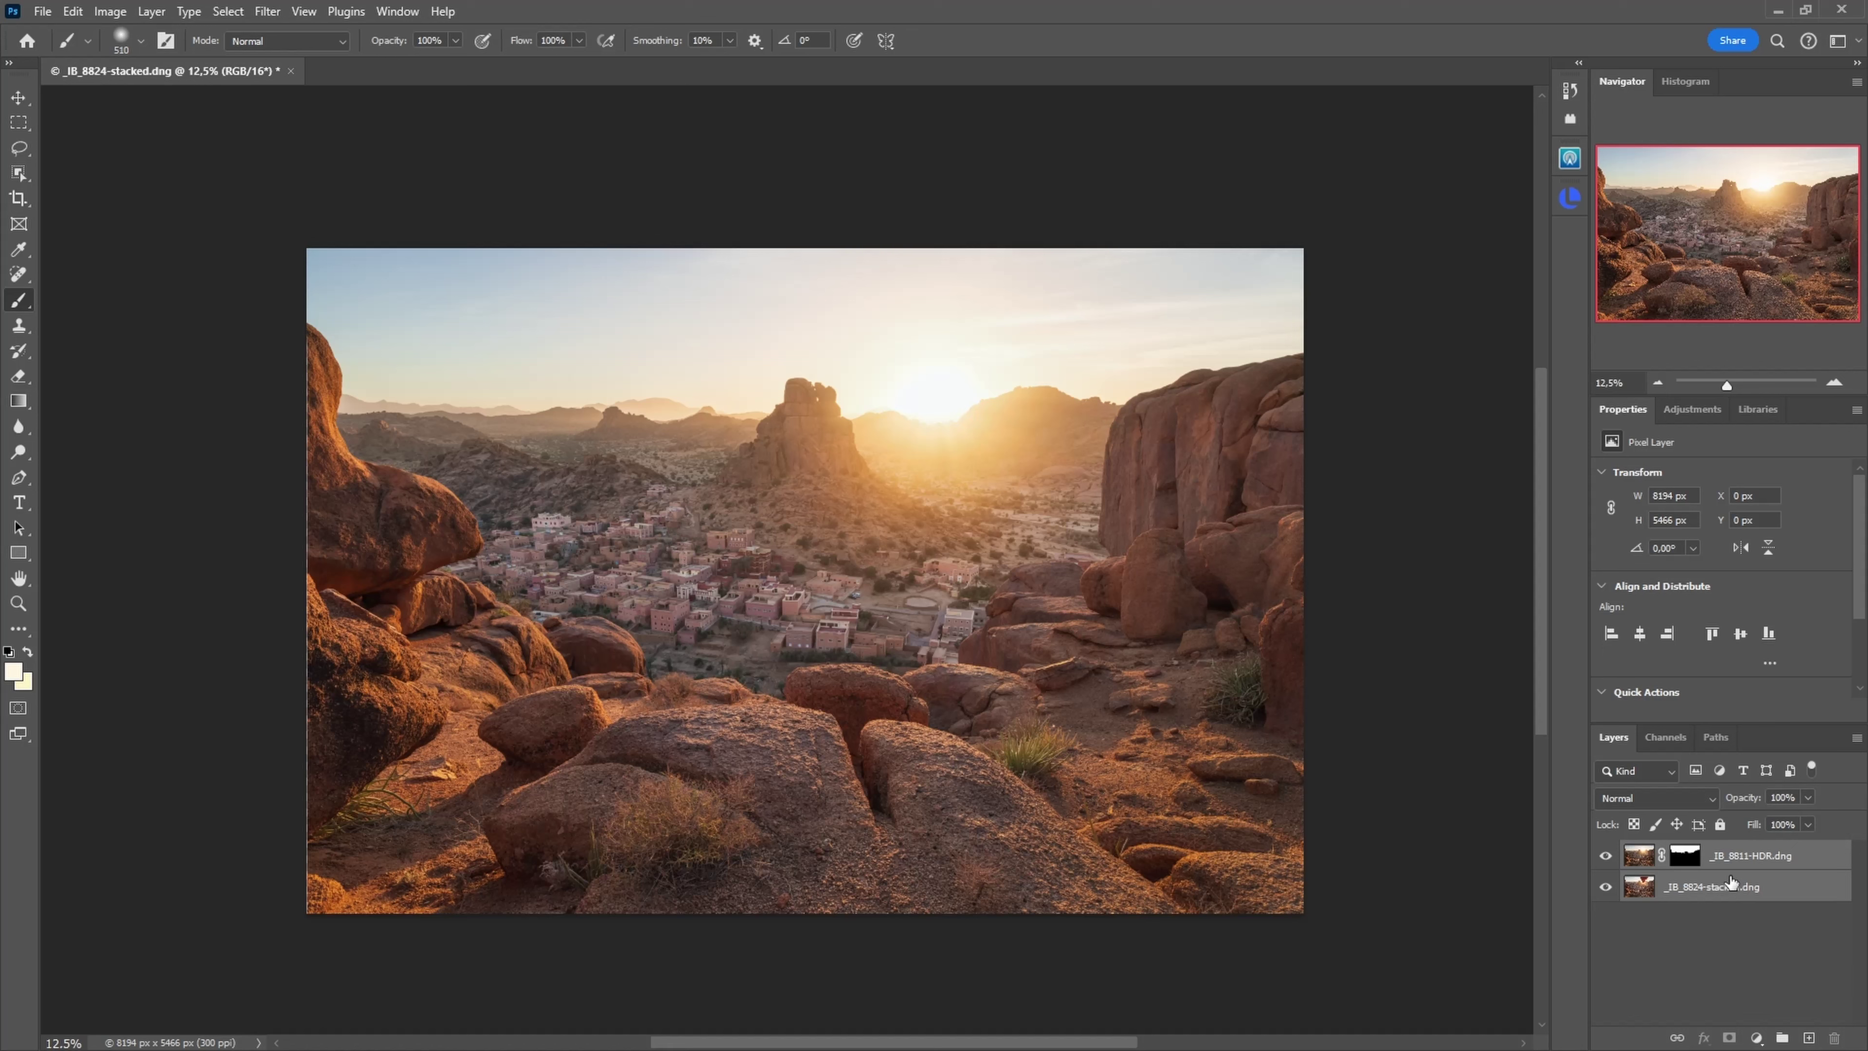
key("ctrl+e")
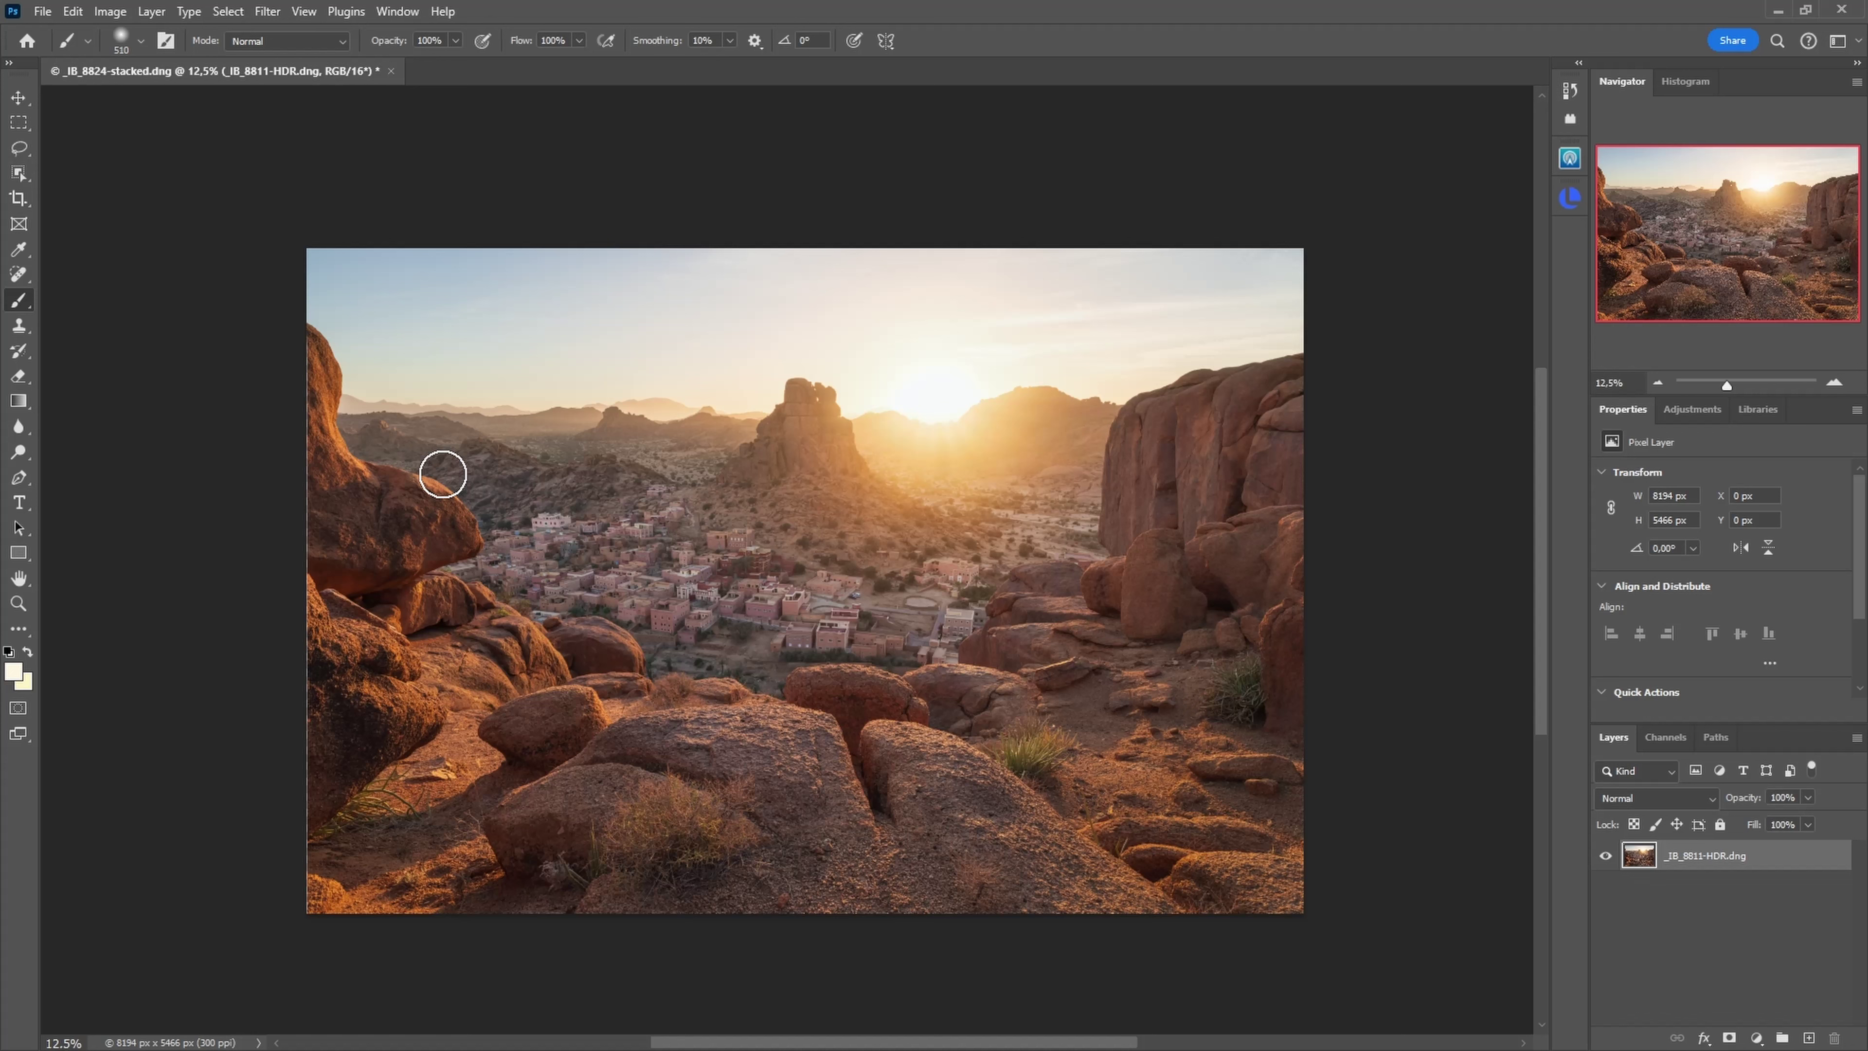
key("v")
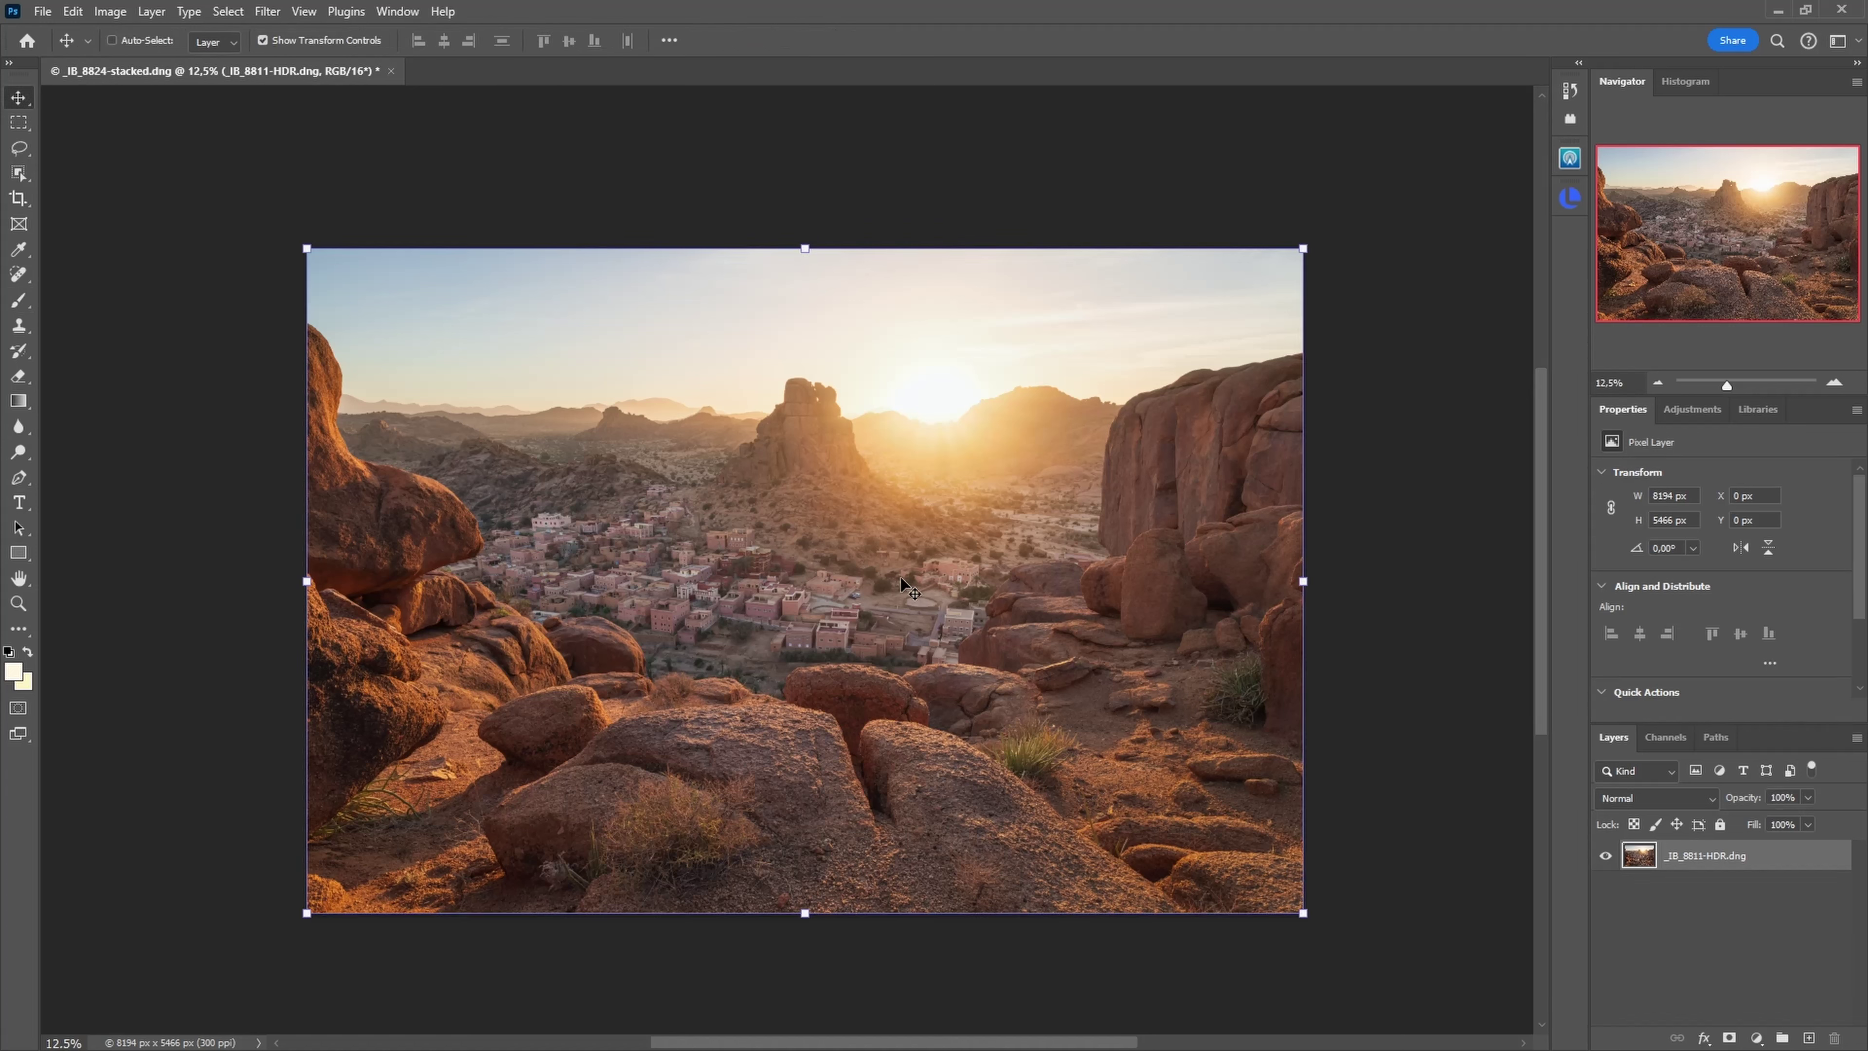
key("ctrl")
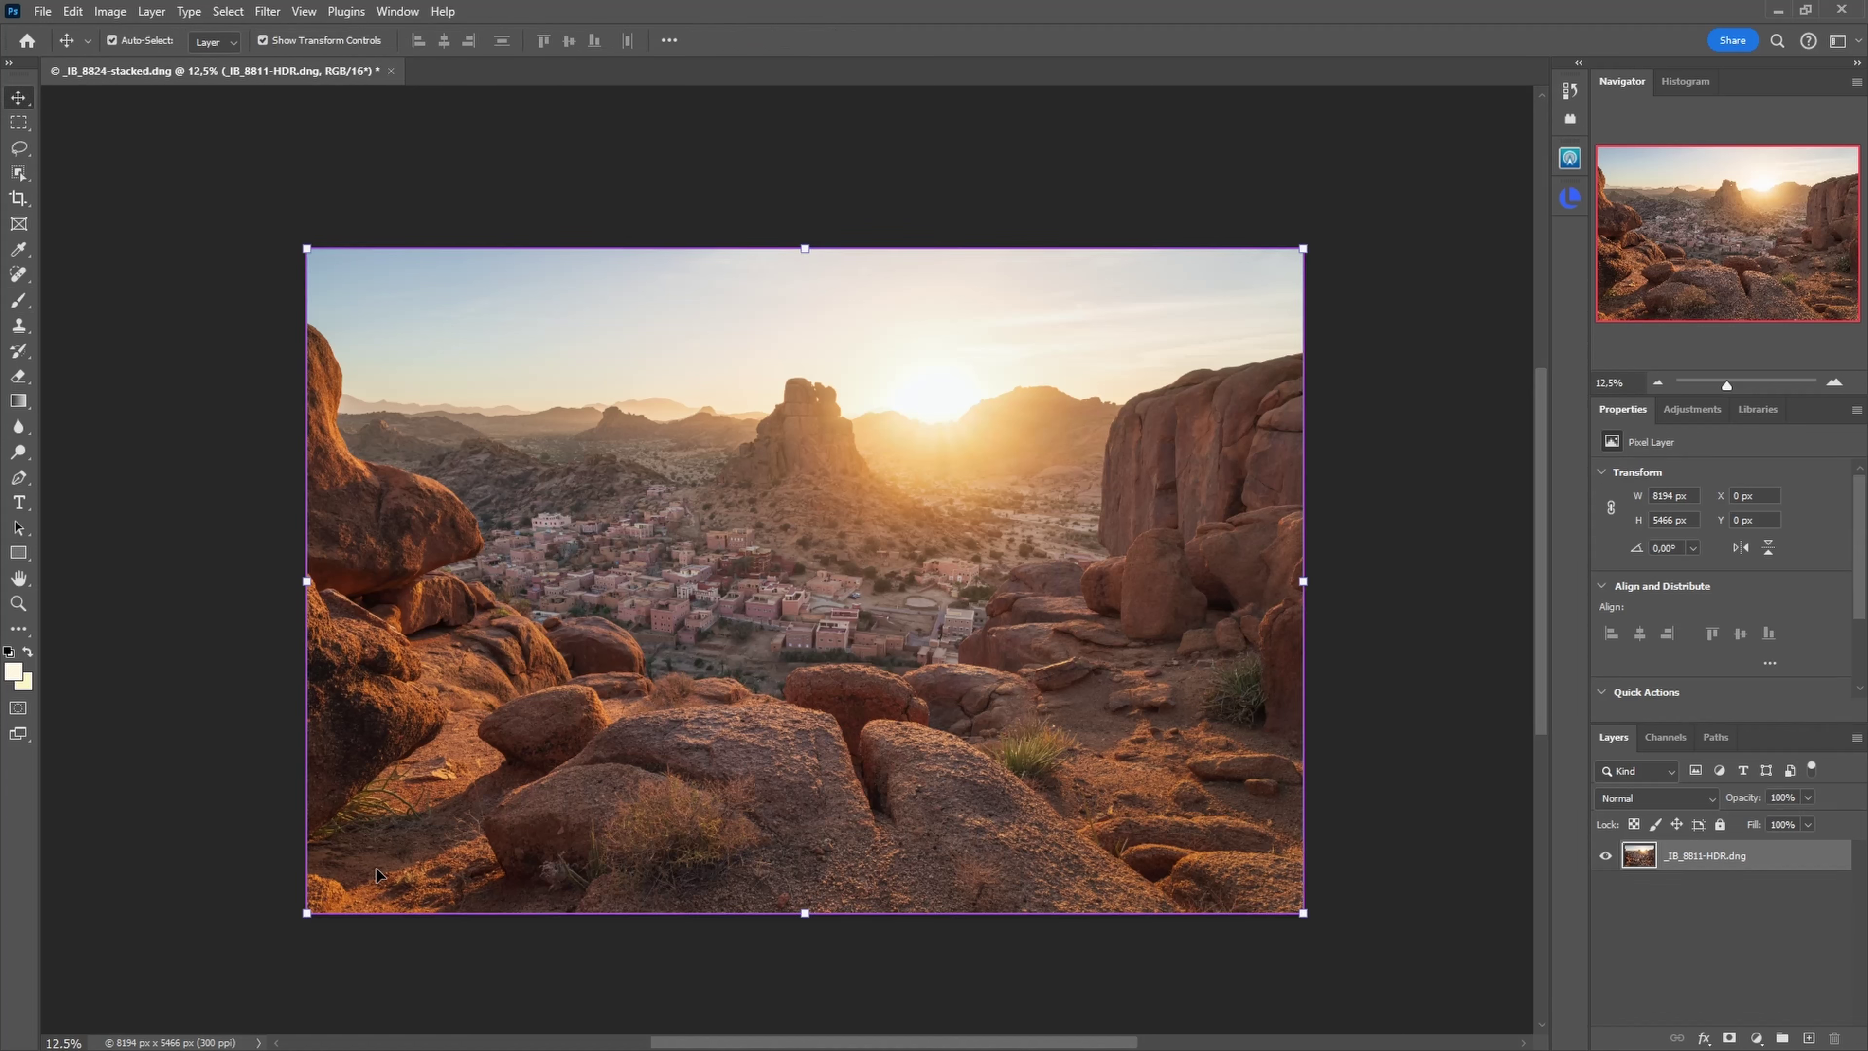
Step: Distort-transform the layer's corners and bottom edge outward to about 8769 × 5650 px and commit
key("ctrl+t")
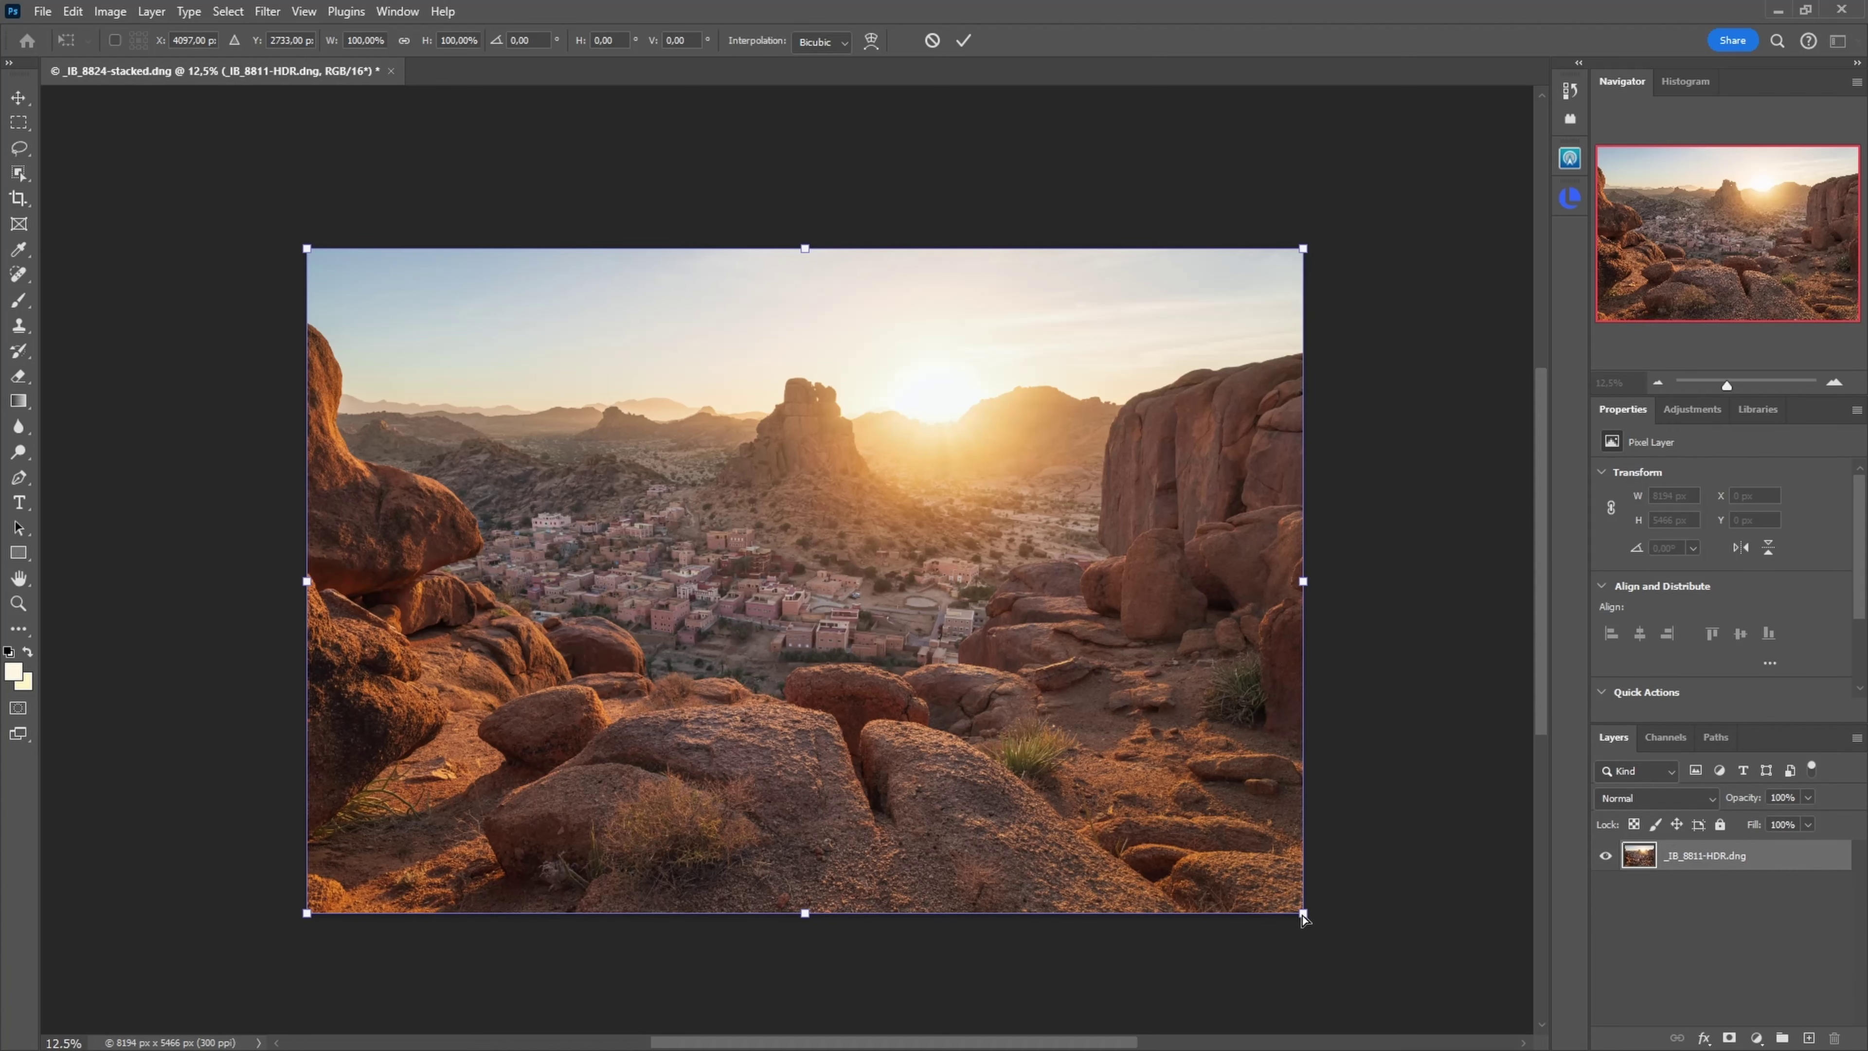
left_click_drag(1304, 916, 1324, 914)
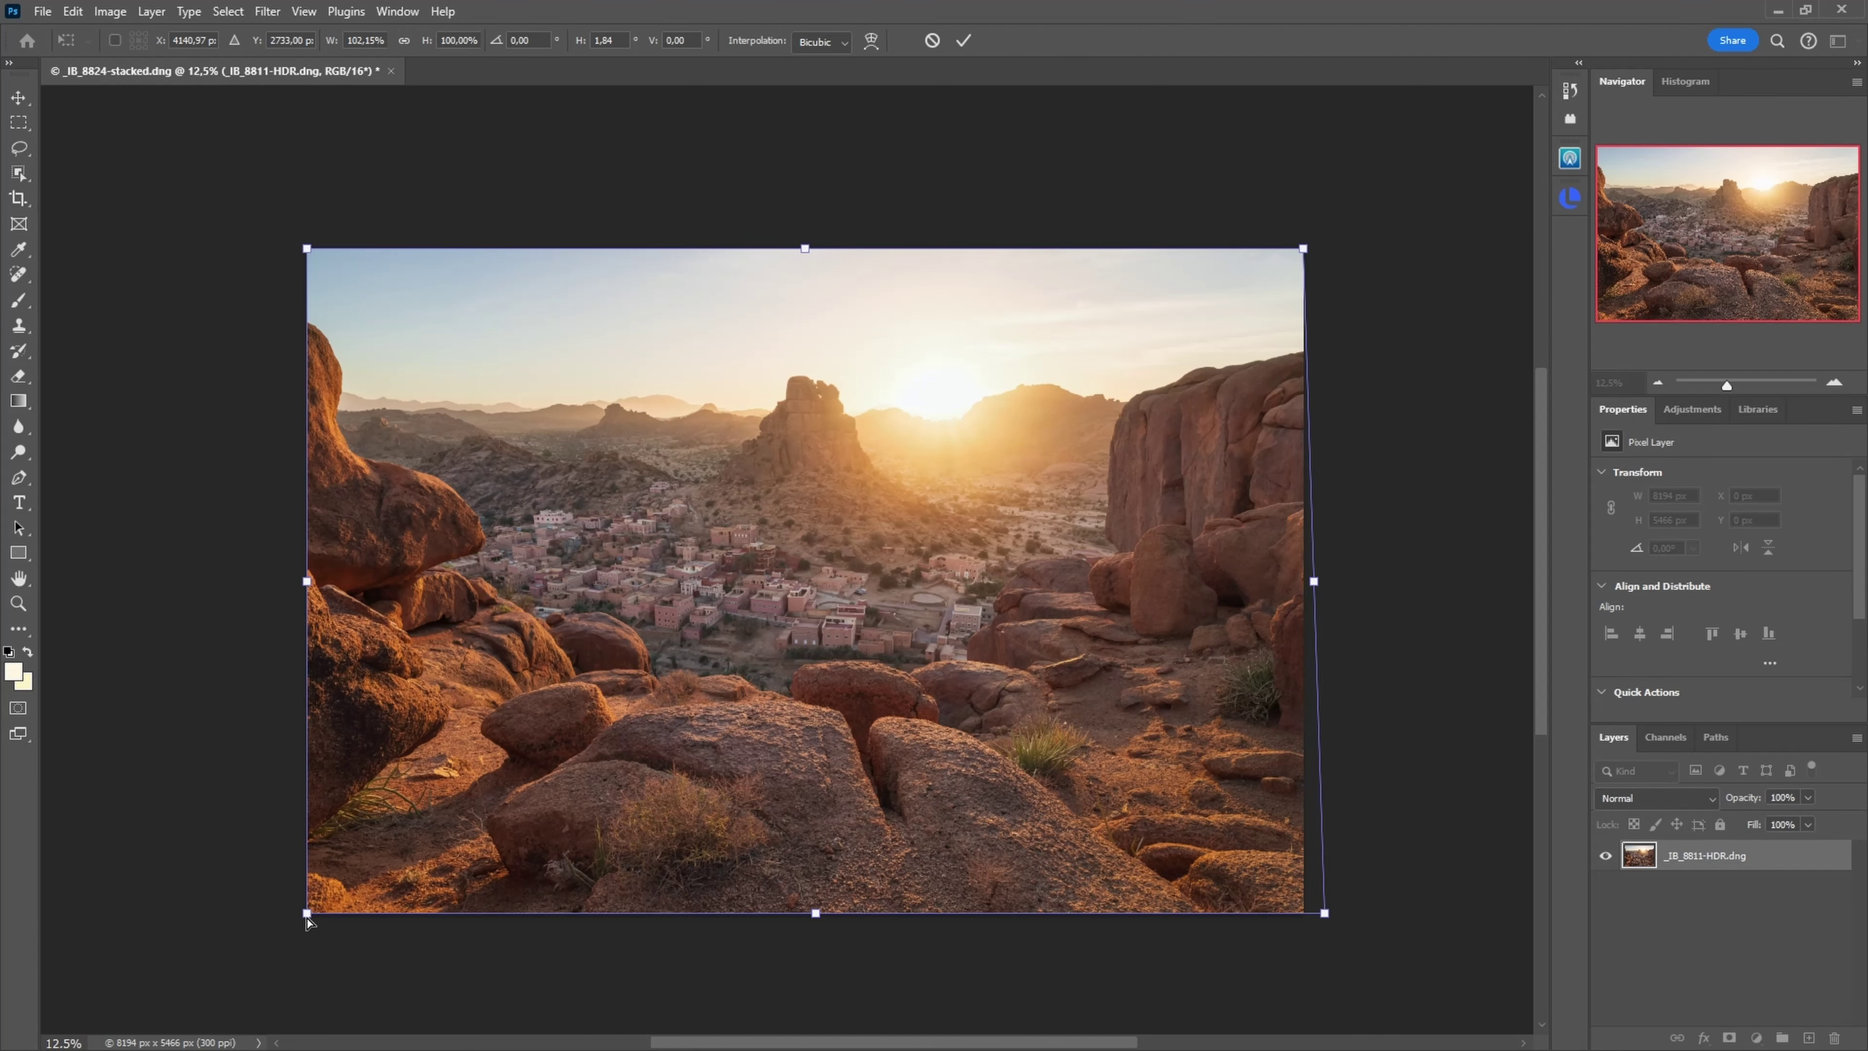
left_click_drag(306, 915, 279, 917)
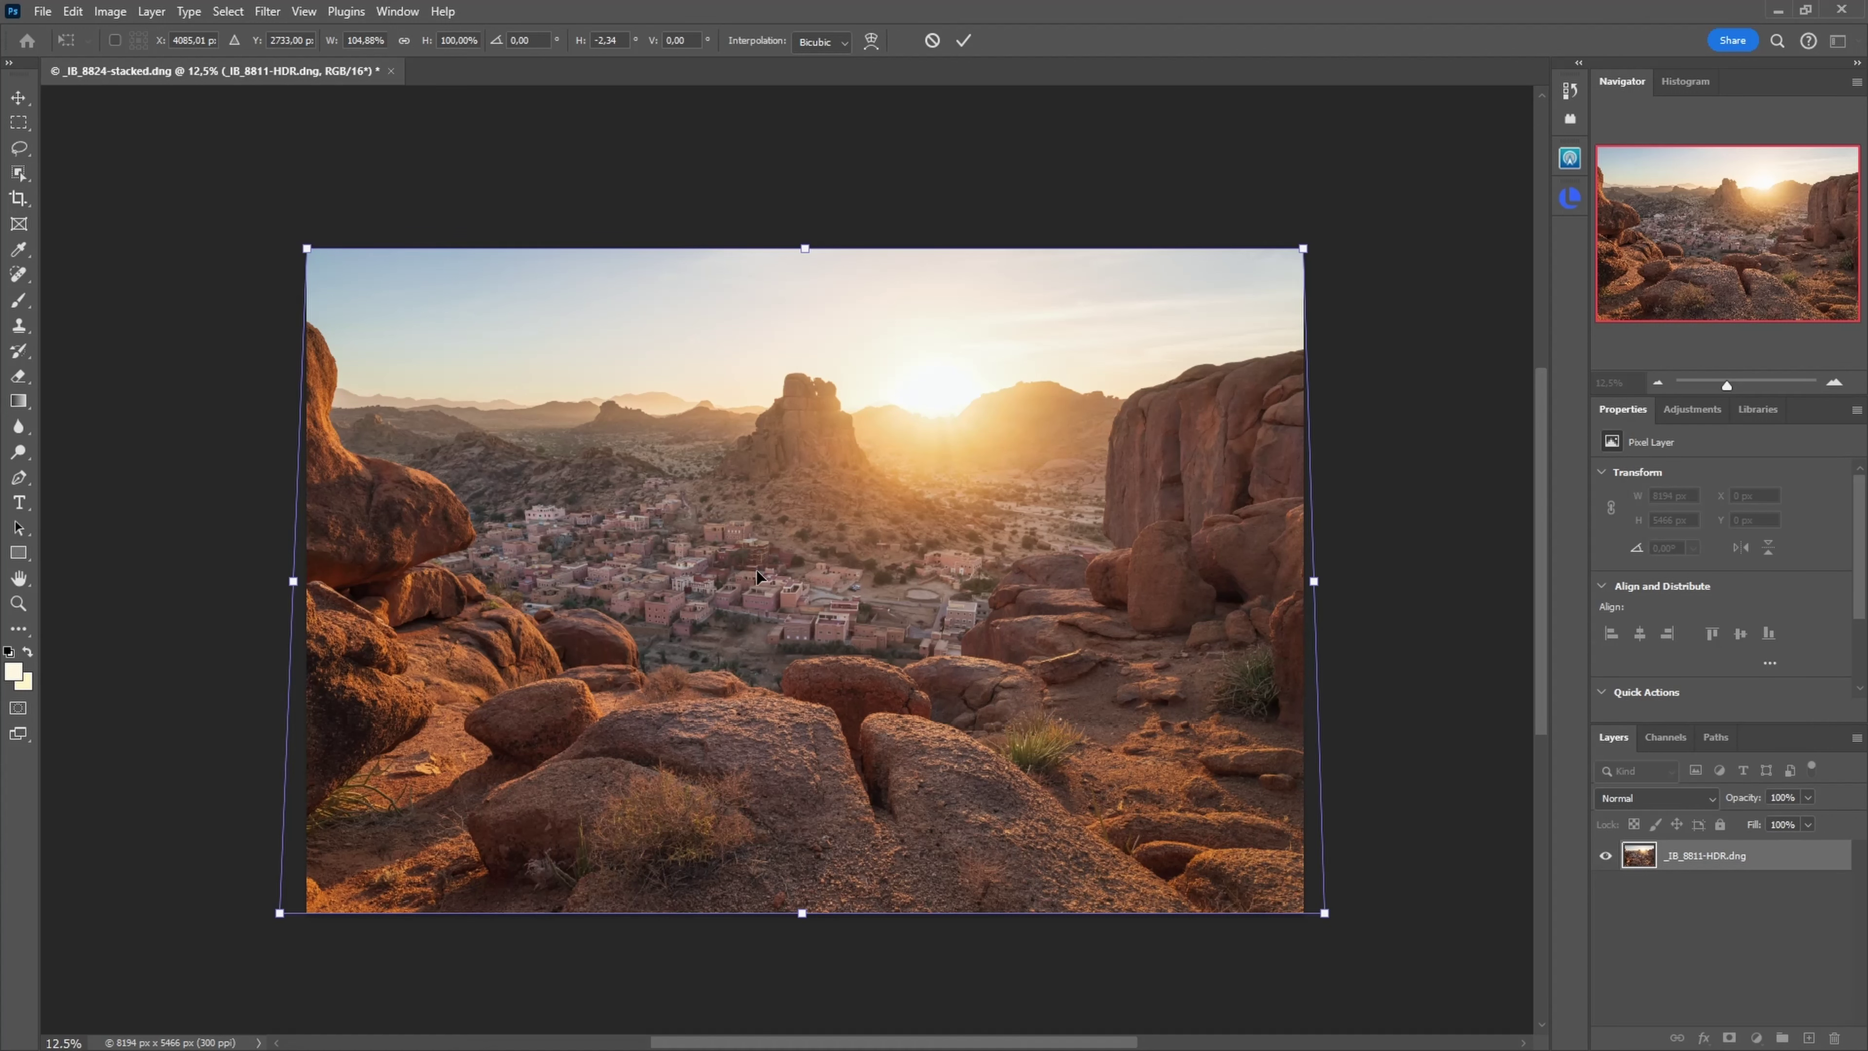
scroll(705, 612, "down", 1)
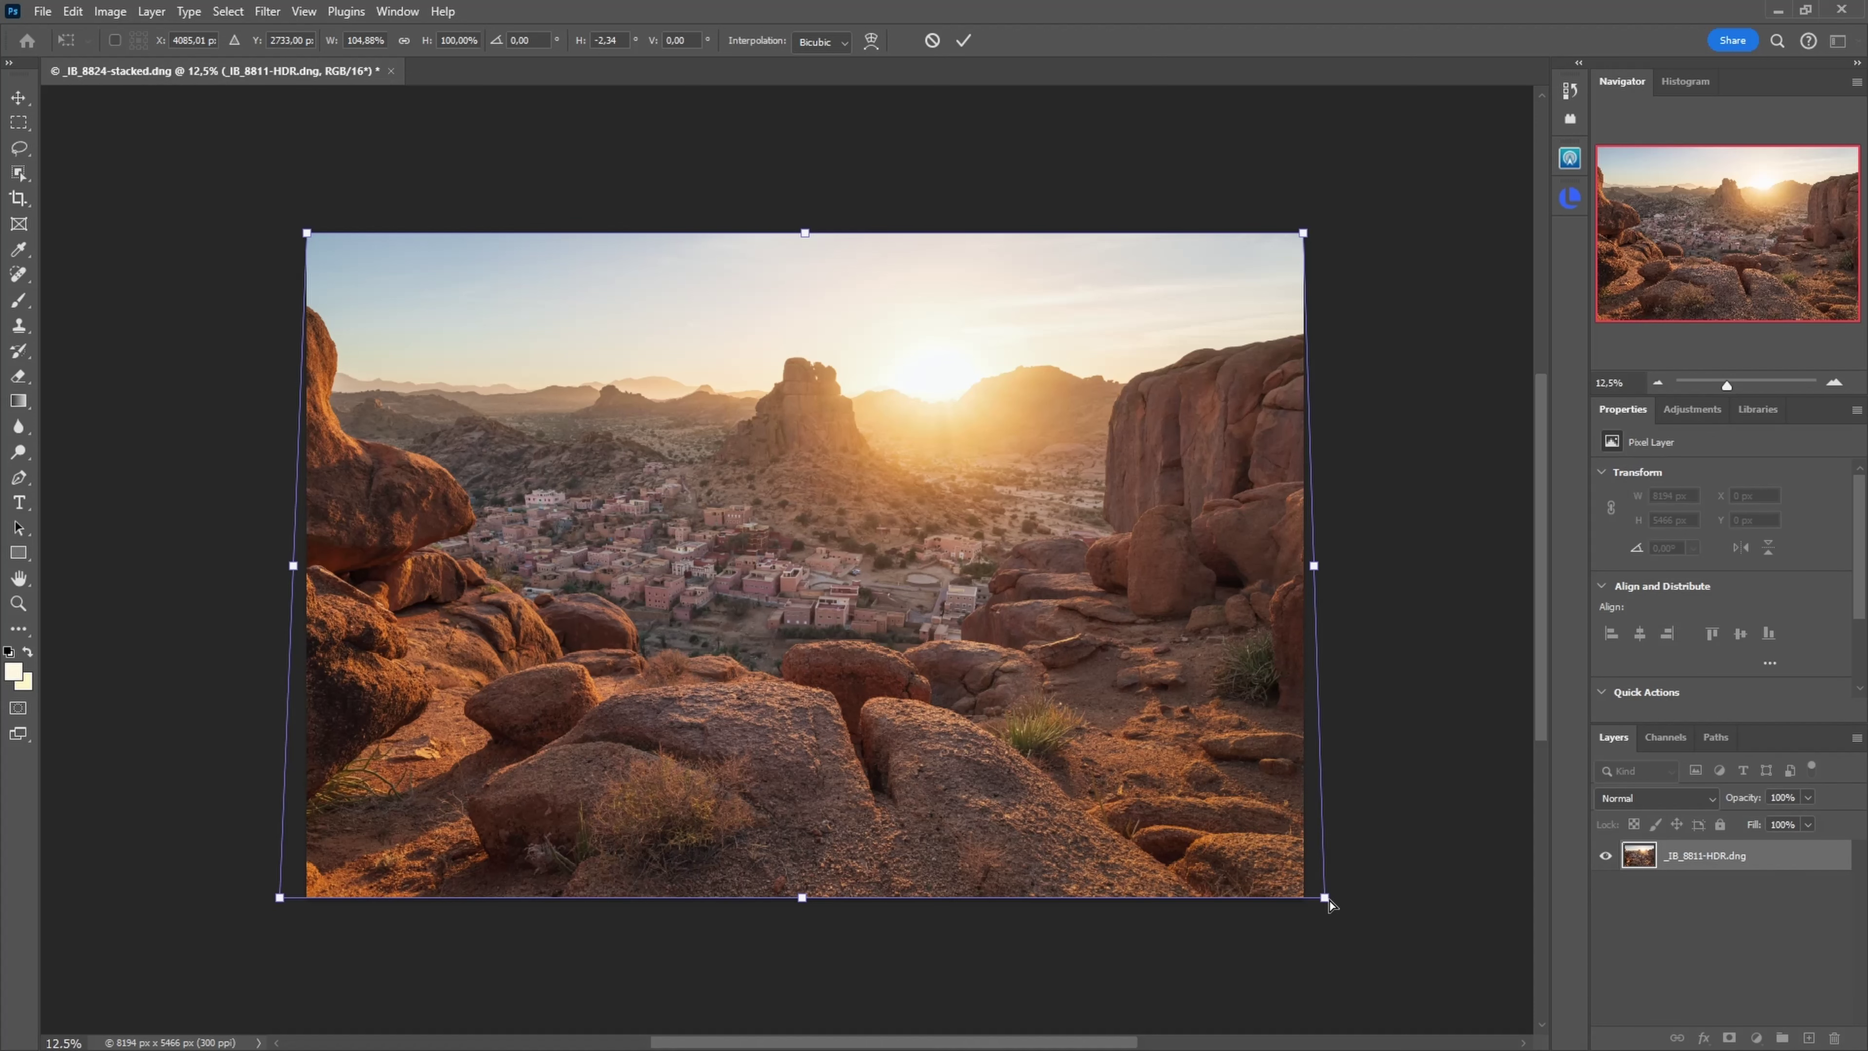
left_click_drag(1329, 904, 1345, 903)
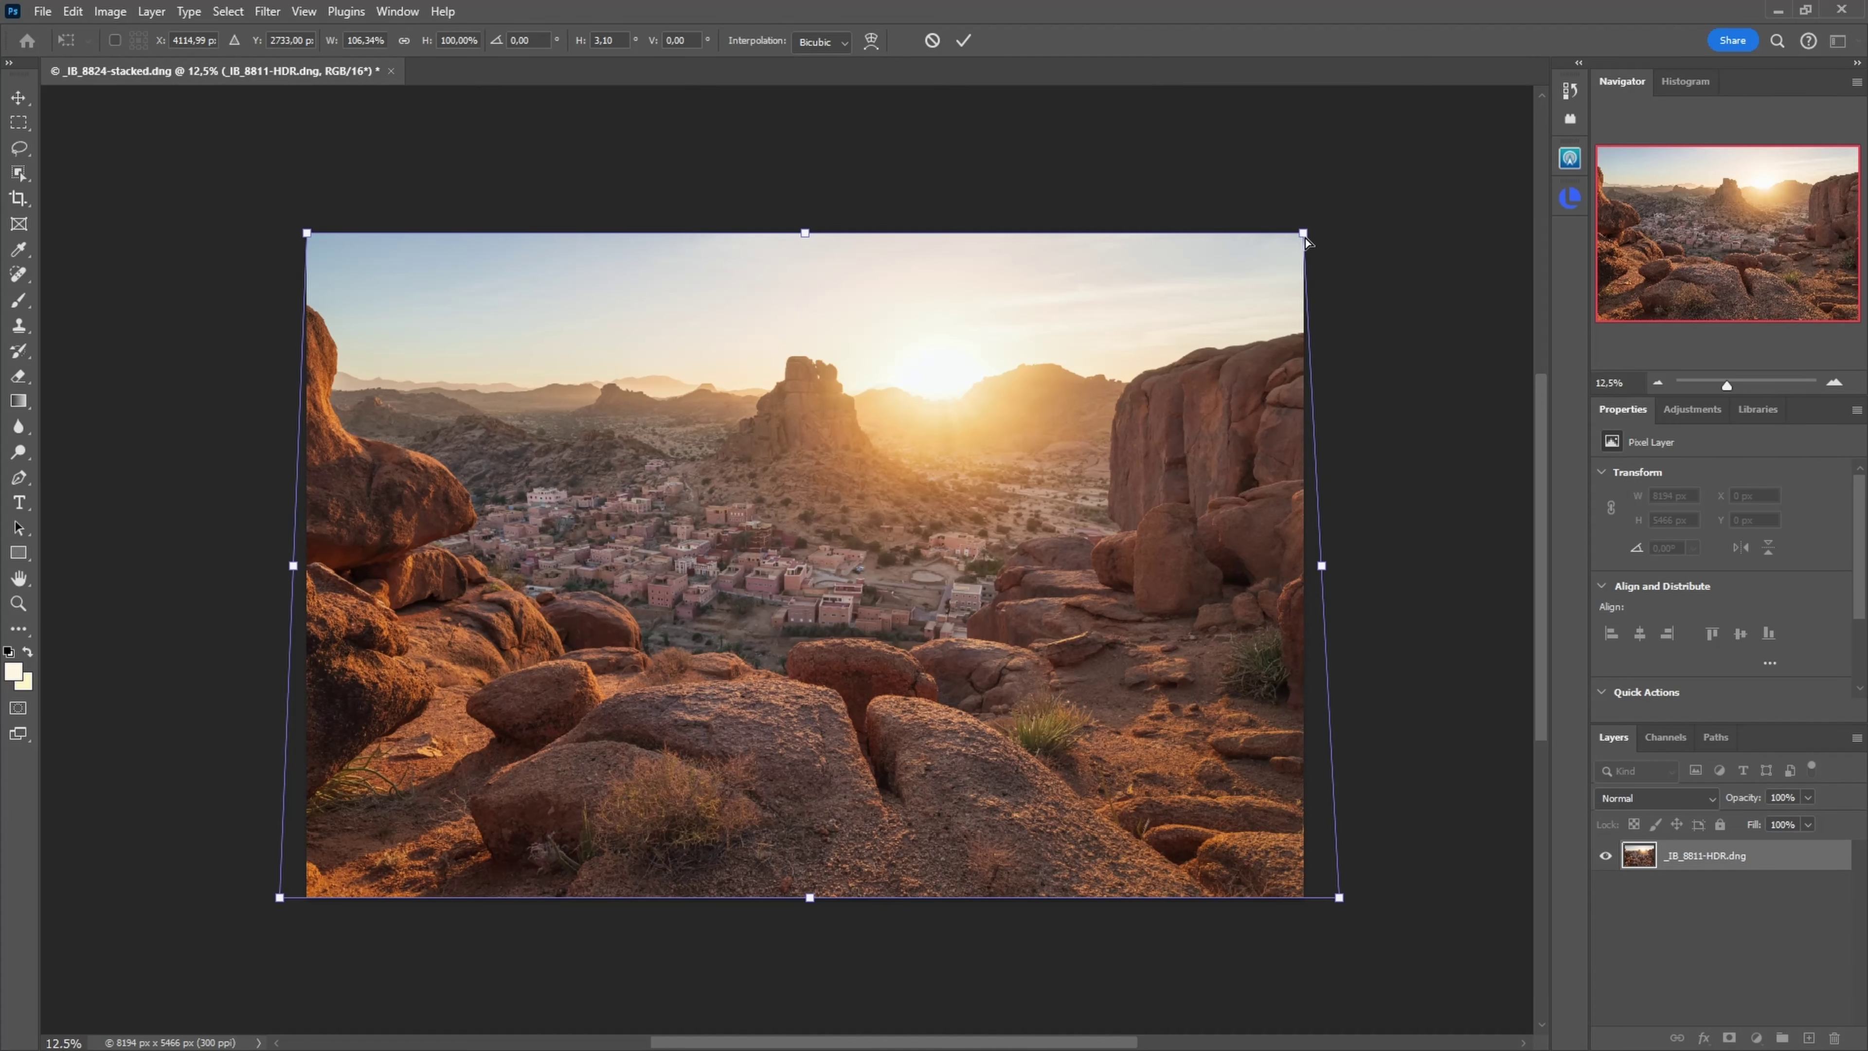
left_click_drag(1305, 241, 1305, 234)
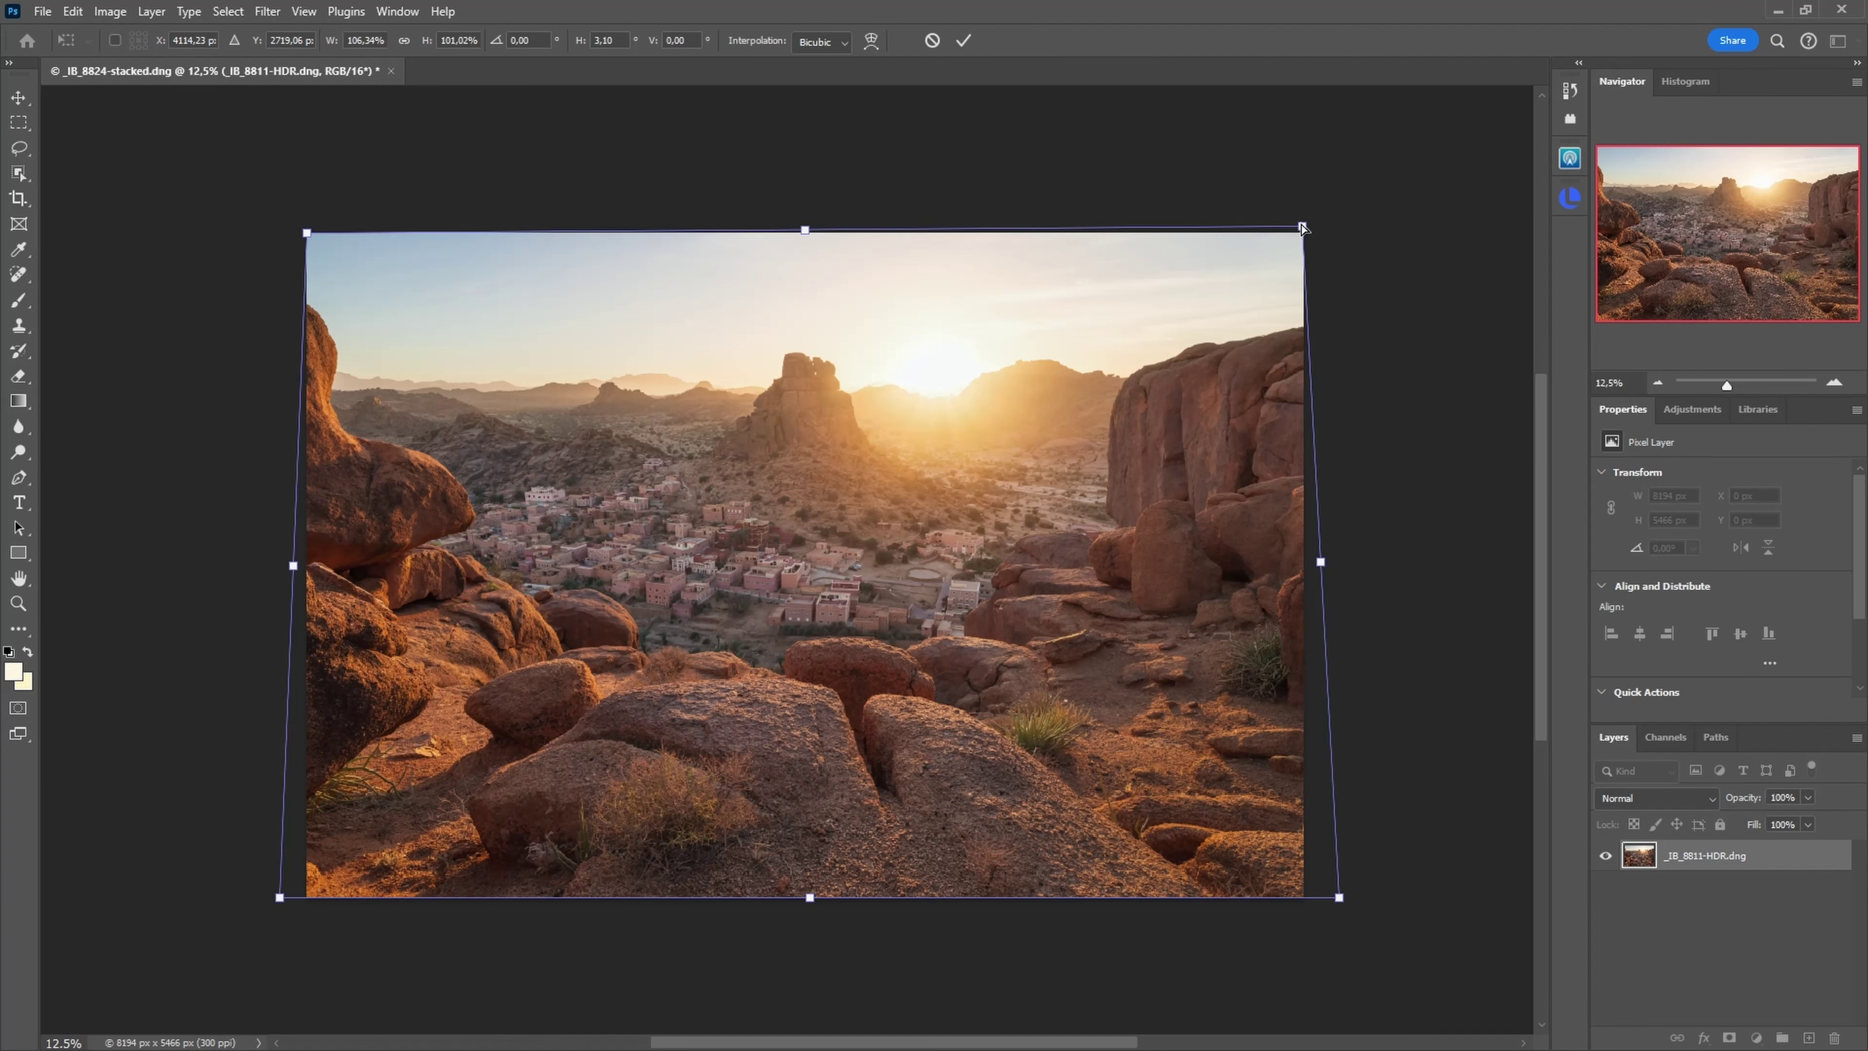
left_click_drag(1304, 231, 1304, 224)
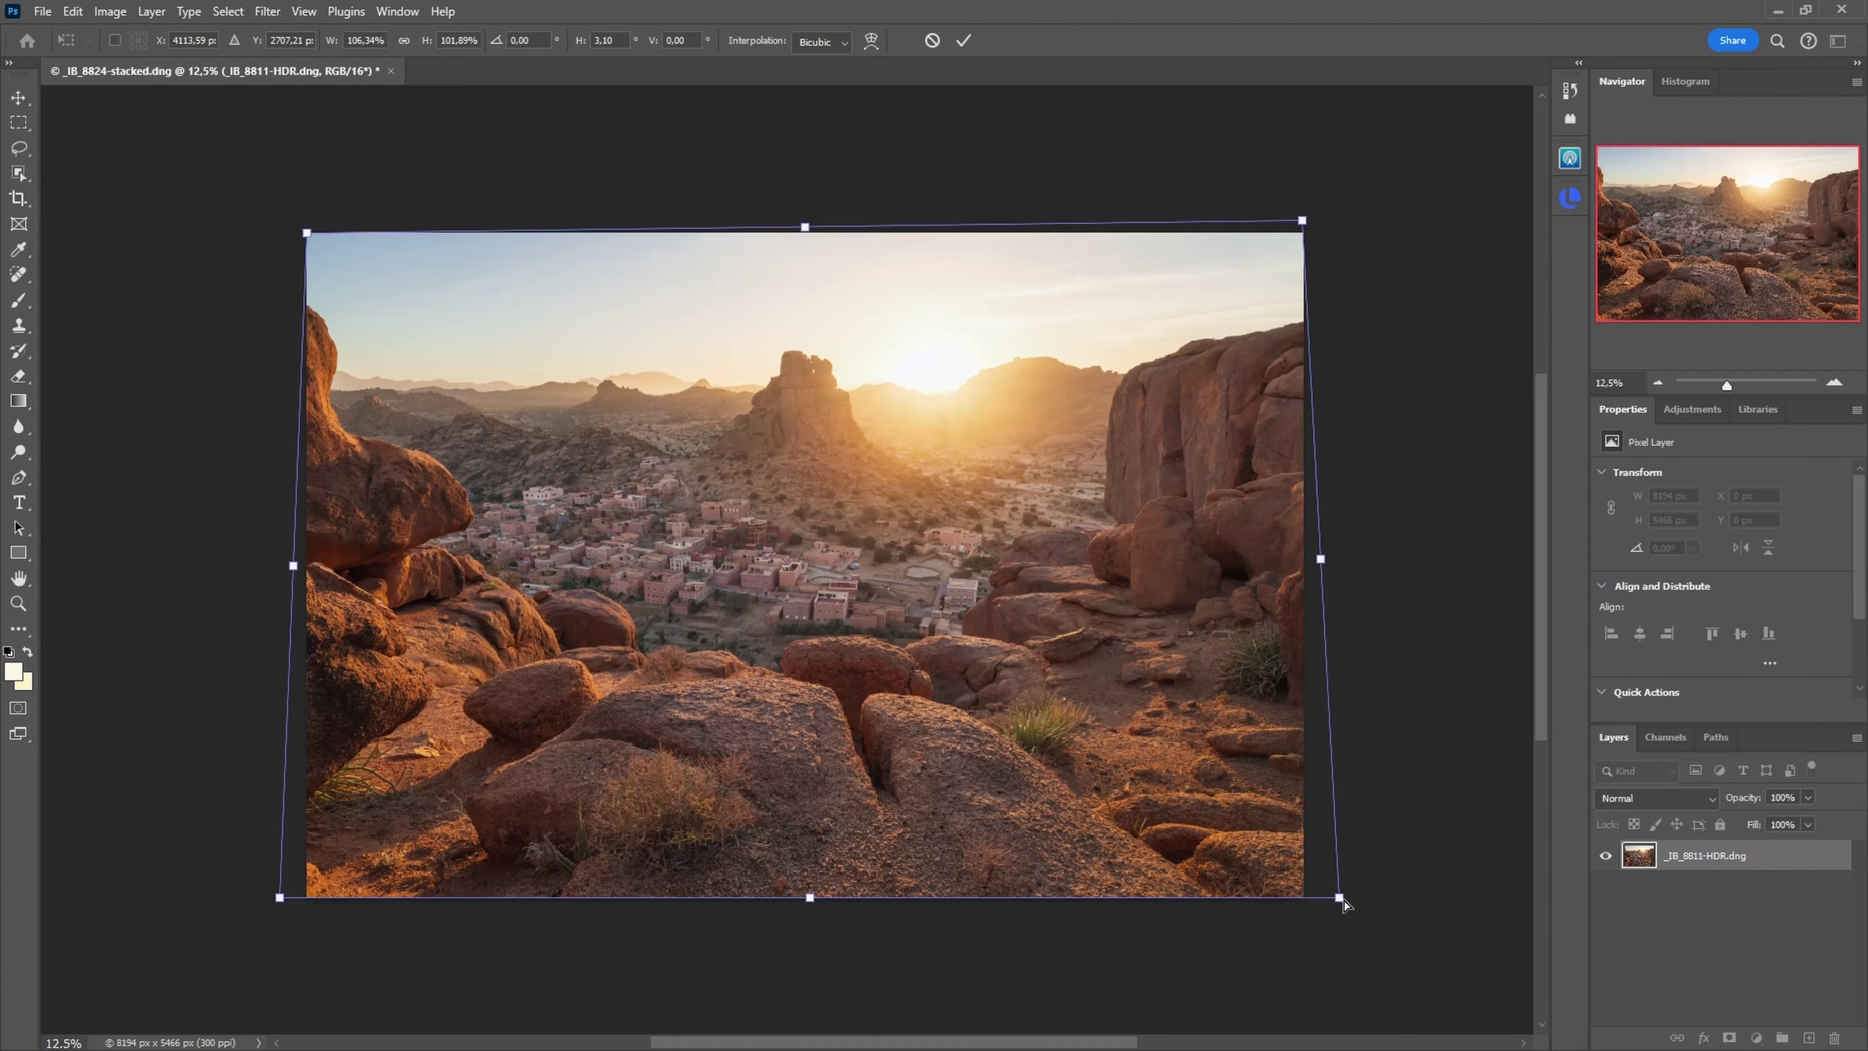
left_click_drag(1343, 904, 1350, 906)
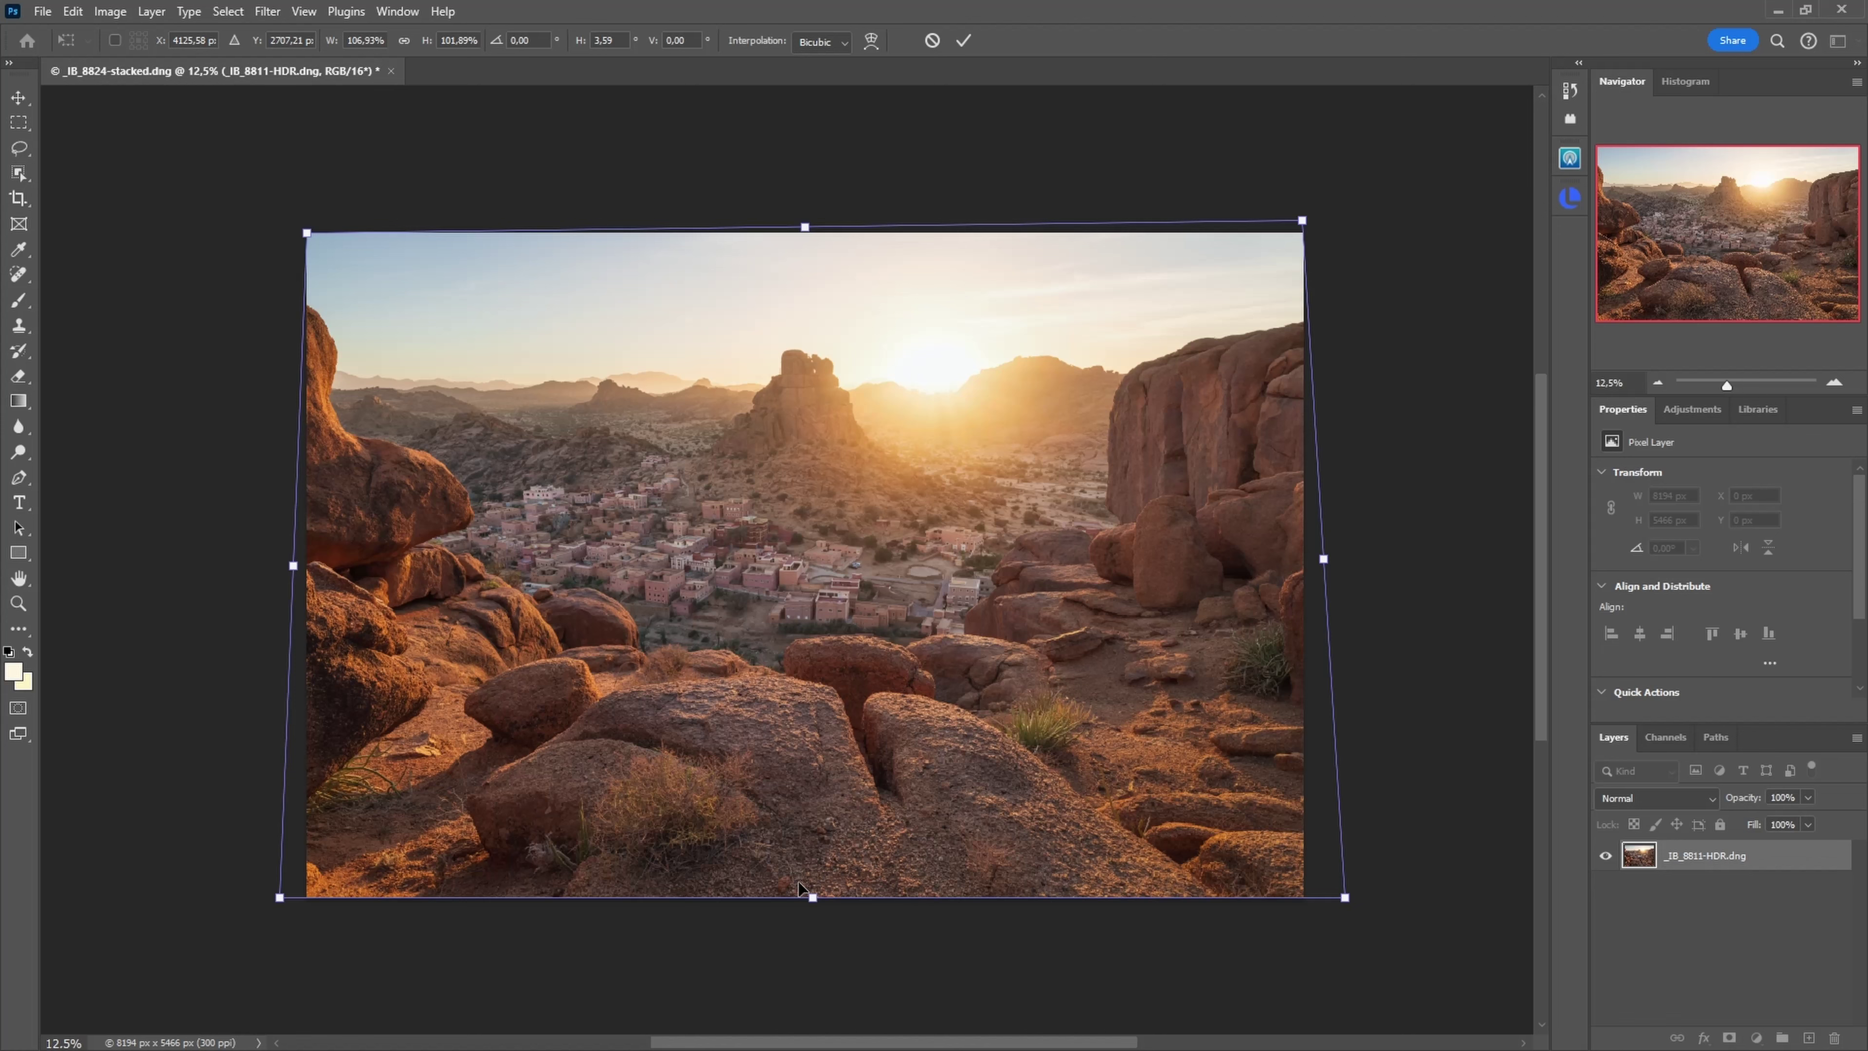
left_click_drag(812, 897, 811, 906)
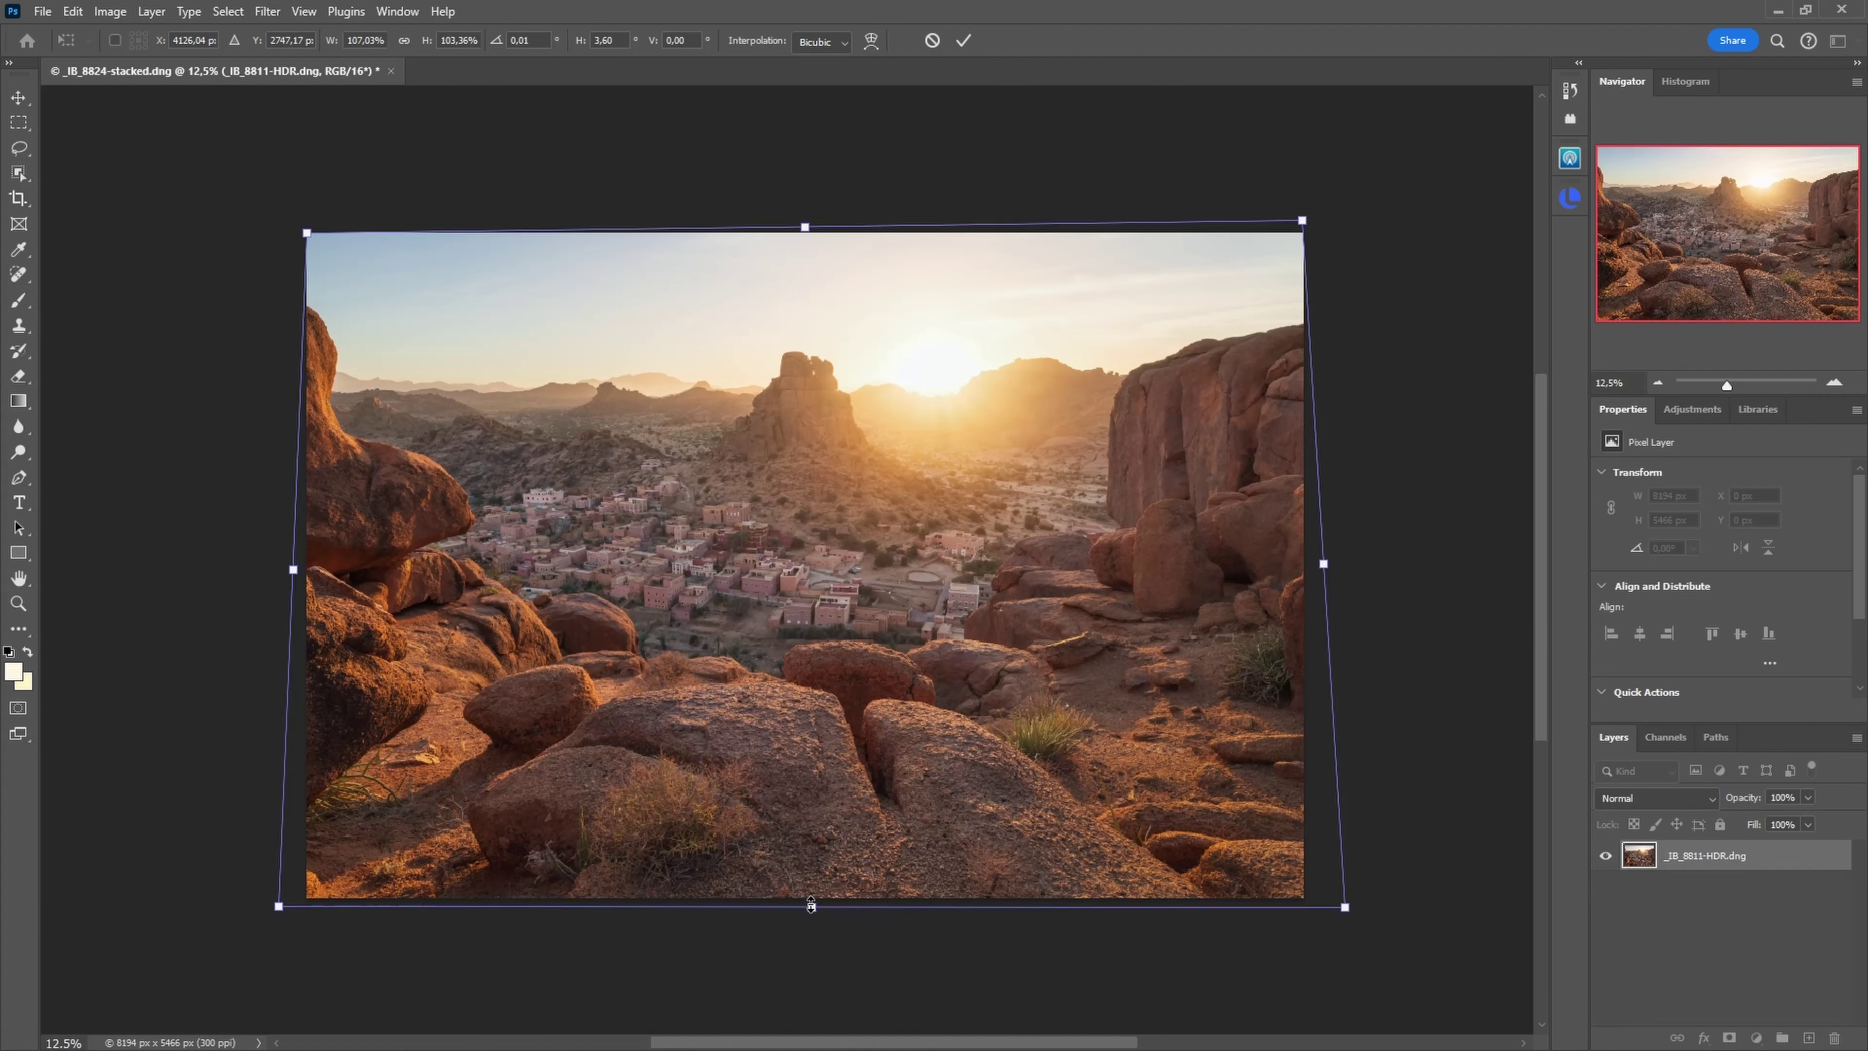
key("Return")
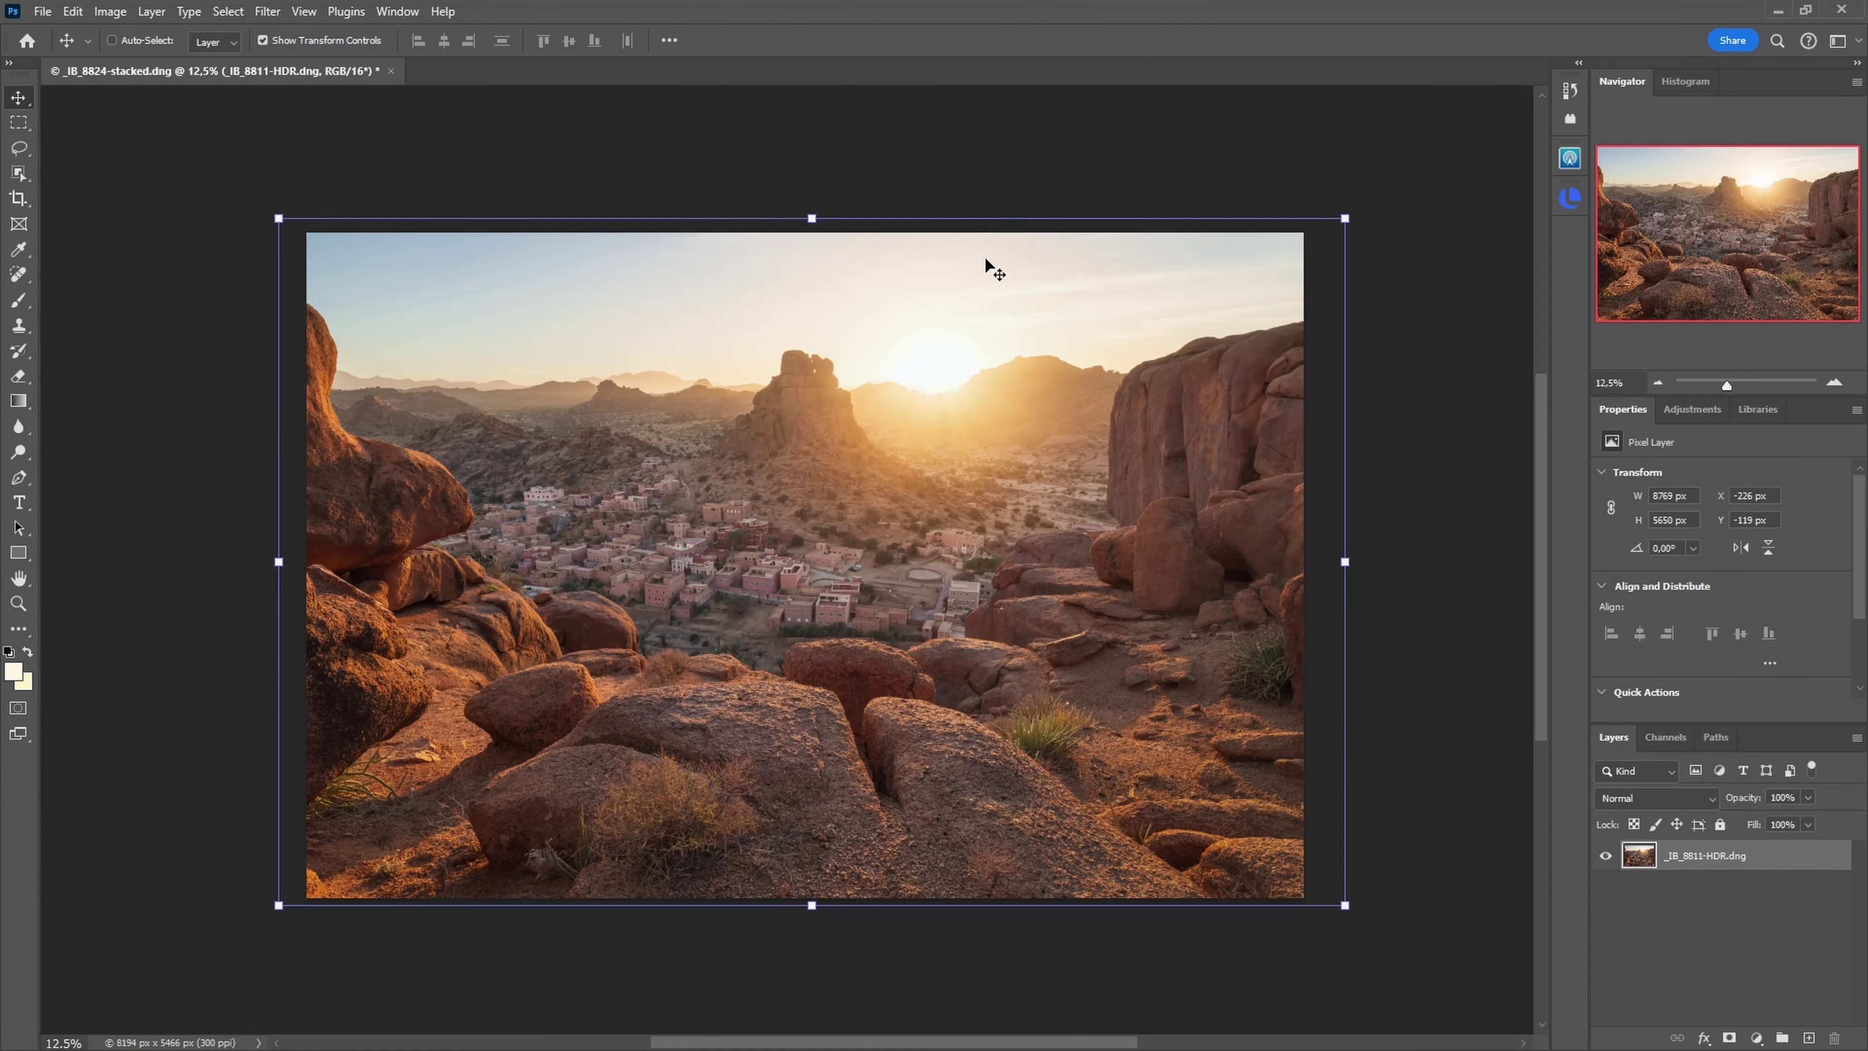
Step: Crop back to the original 8194 × 5466 px frame and rename the layer to base
left_click(20, 125)
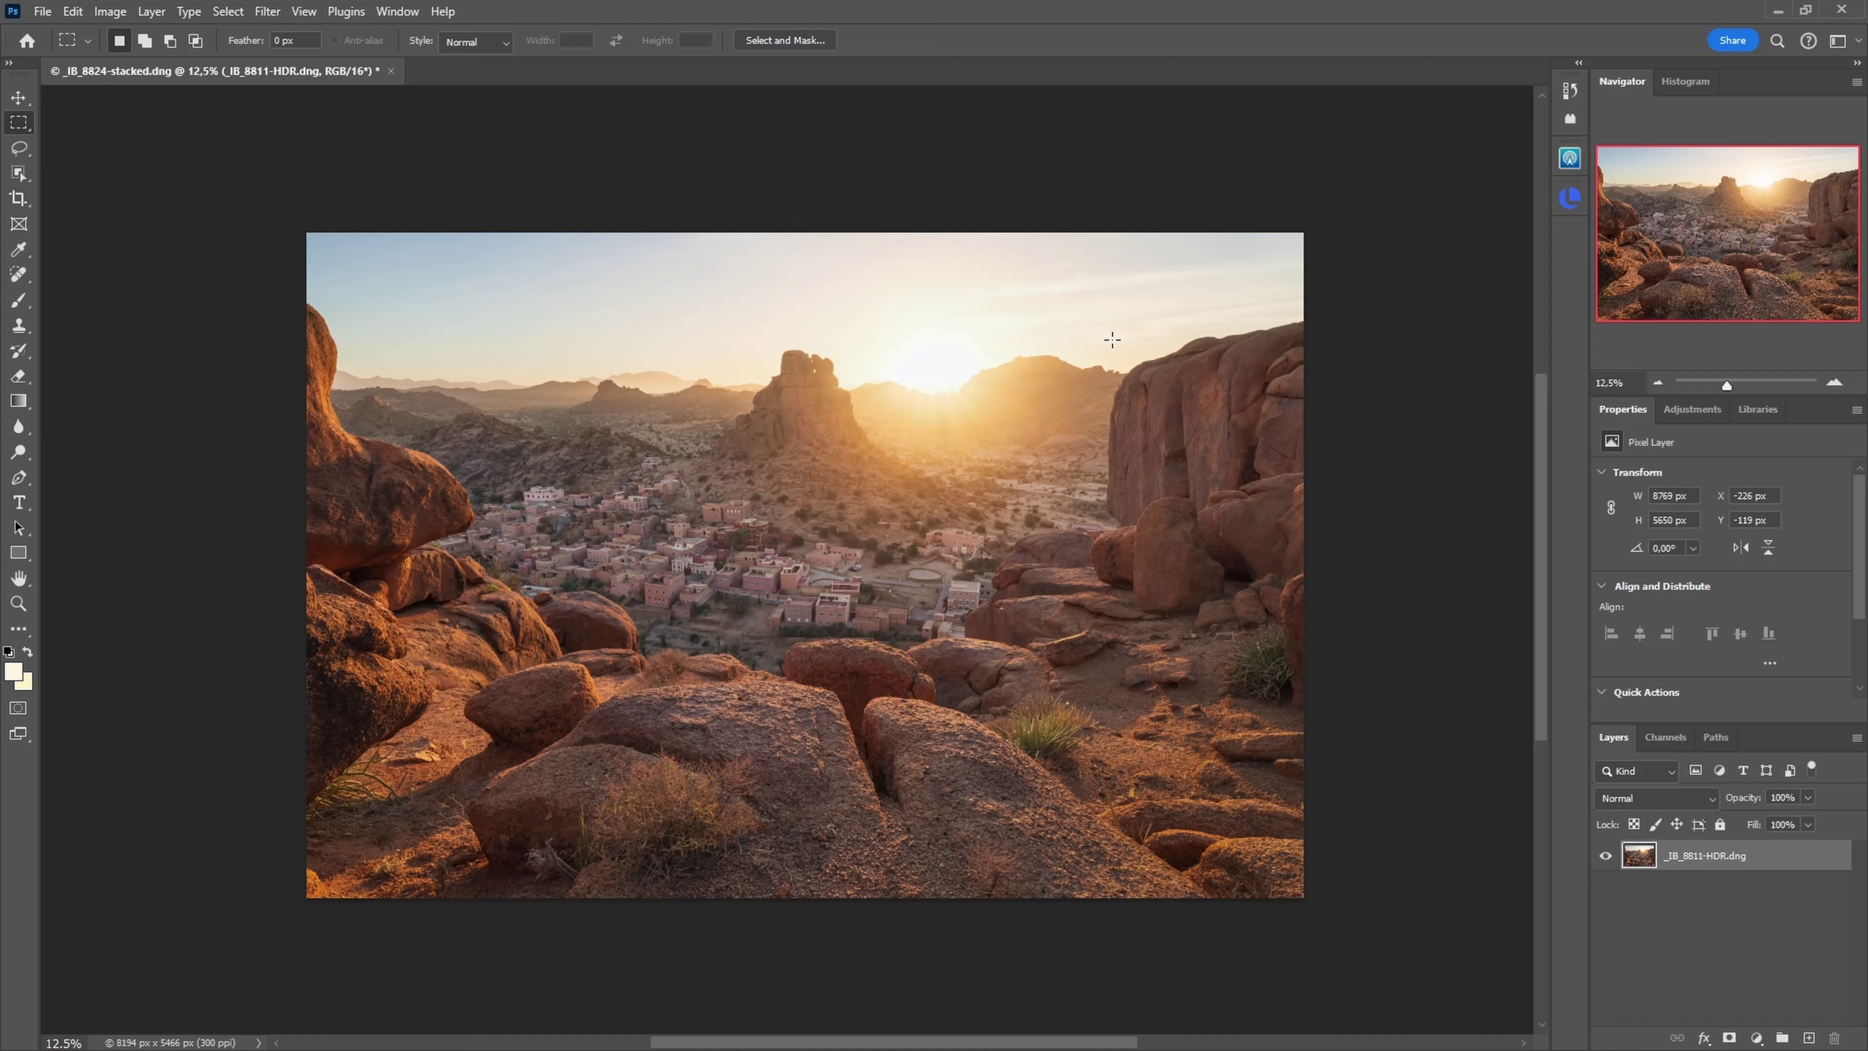
left_click(19, 204)
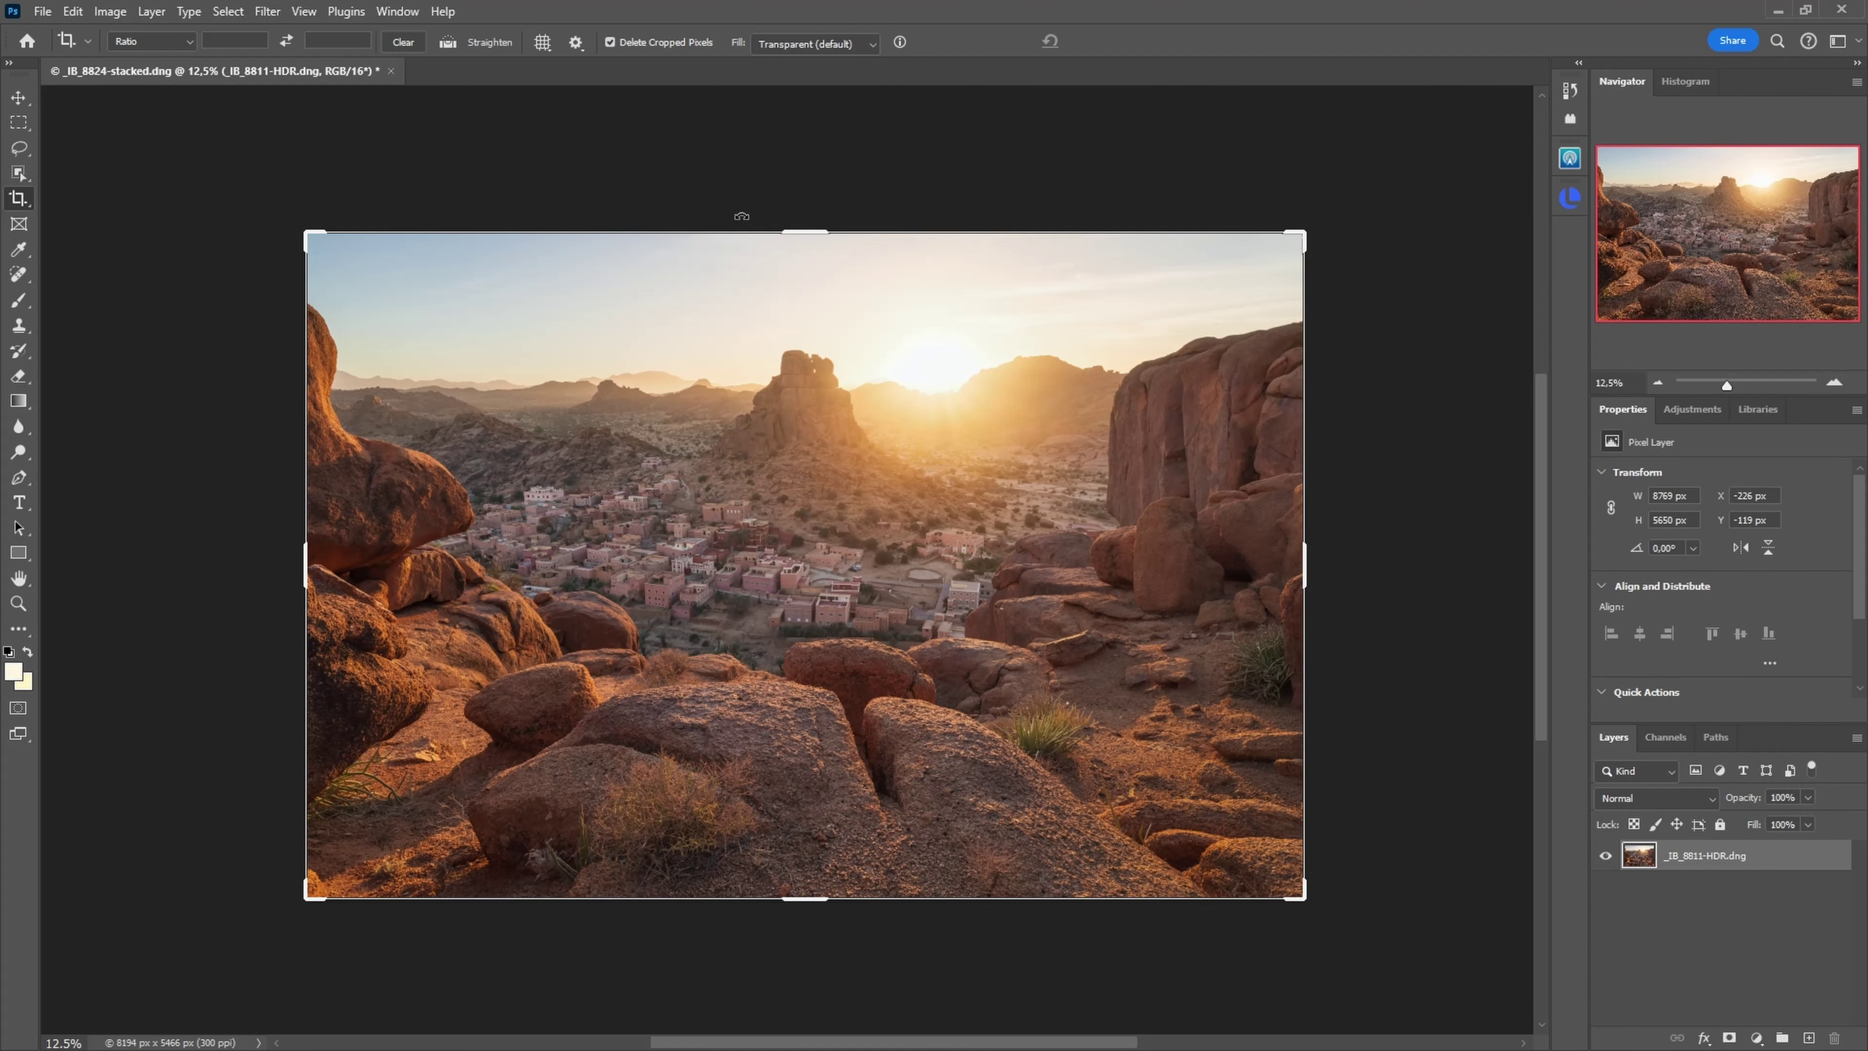
left_click_drag(742, 216, 744, 215)
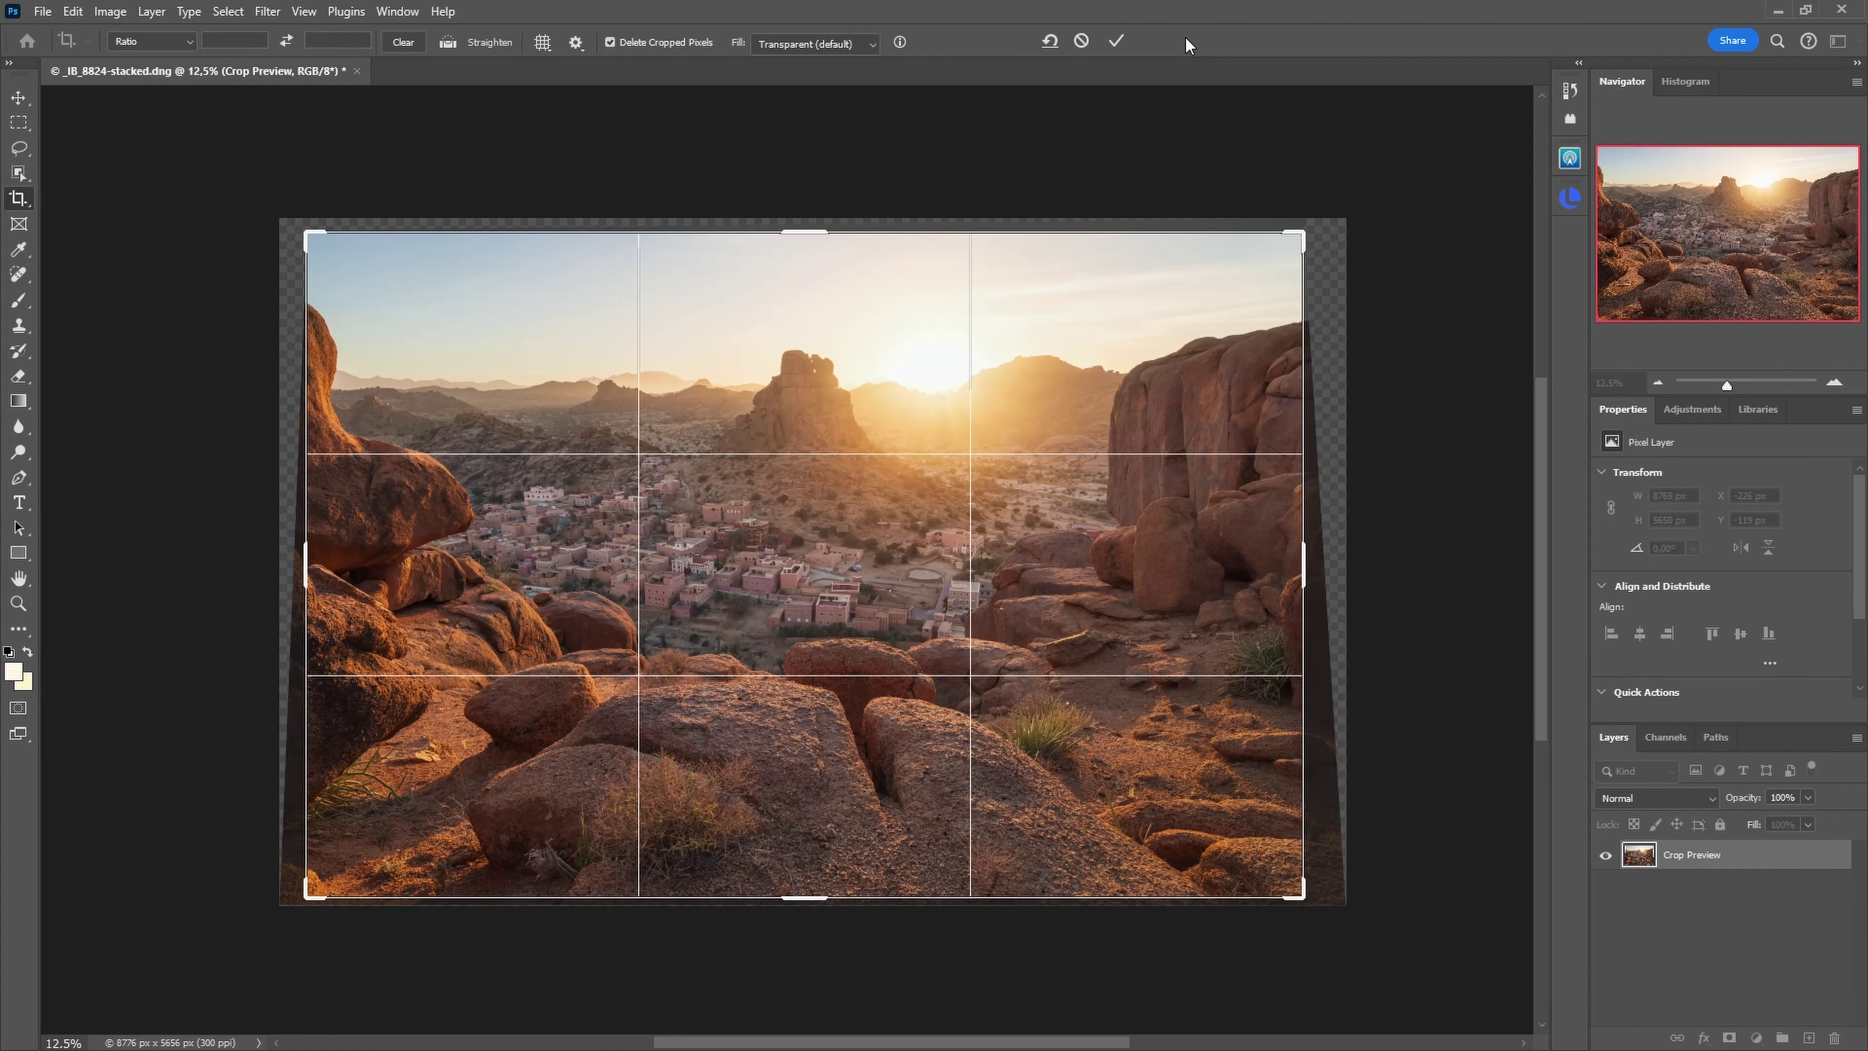
left_click(1121, 39)
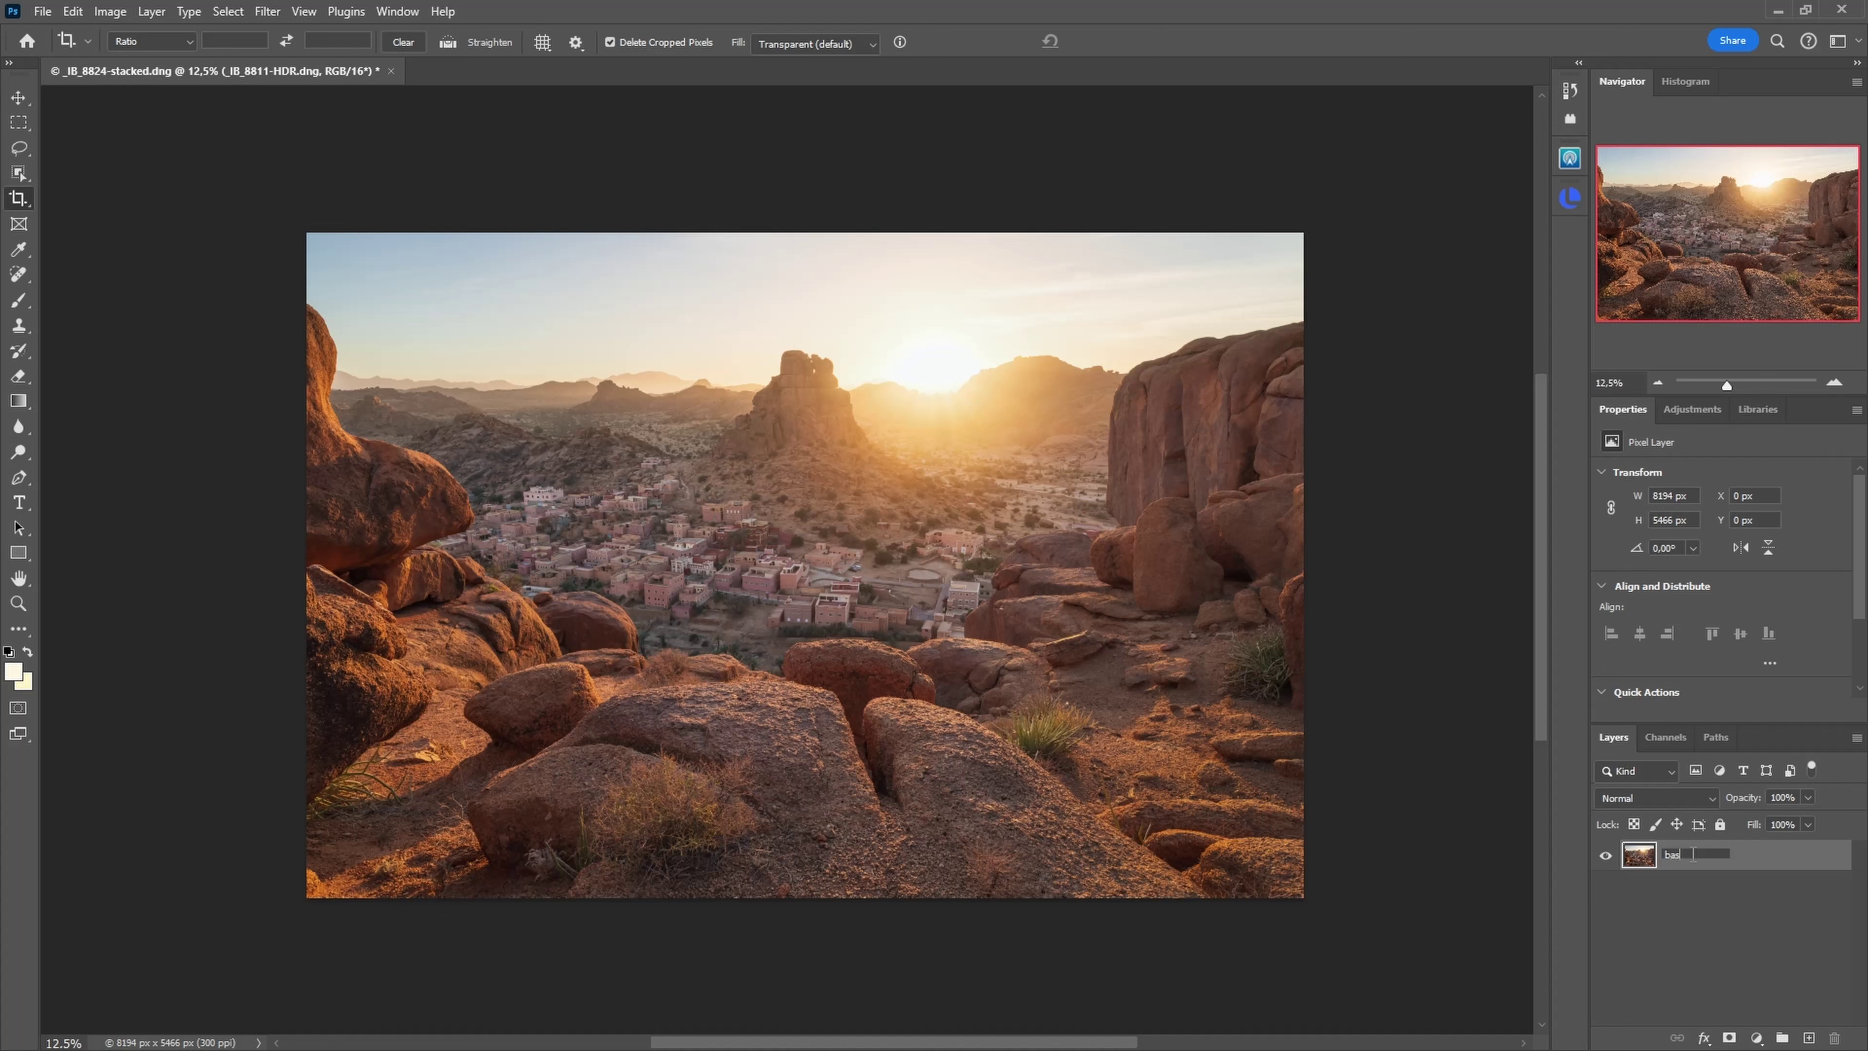
left_click(1694, 896)
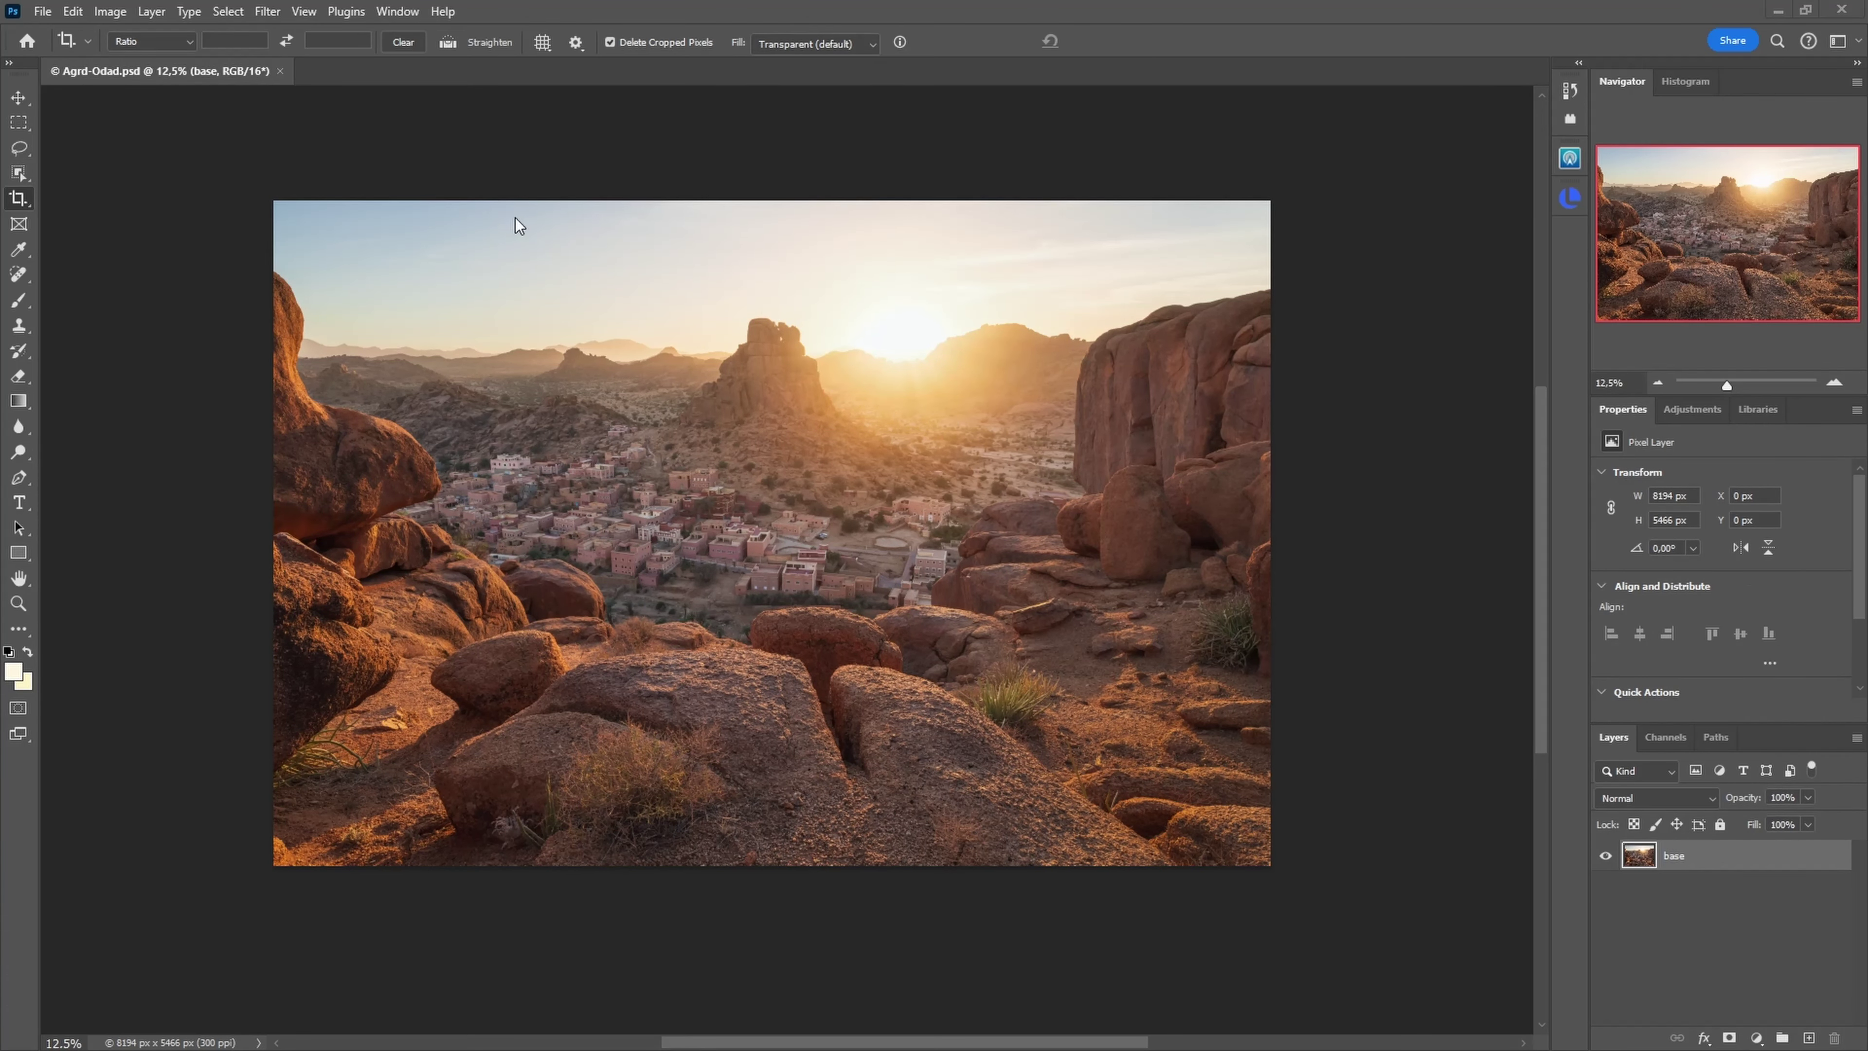
Step: Run Lumenzia's dust-spot check and zoom into the sky to hunt for spots
left_click(1569, 197)
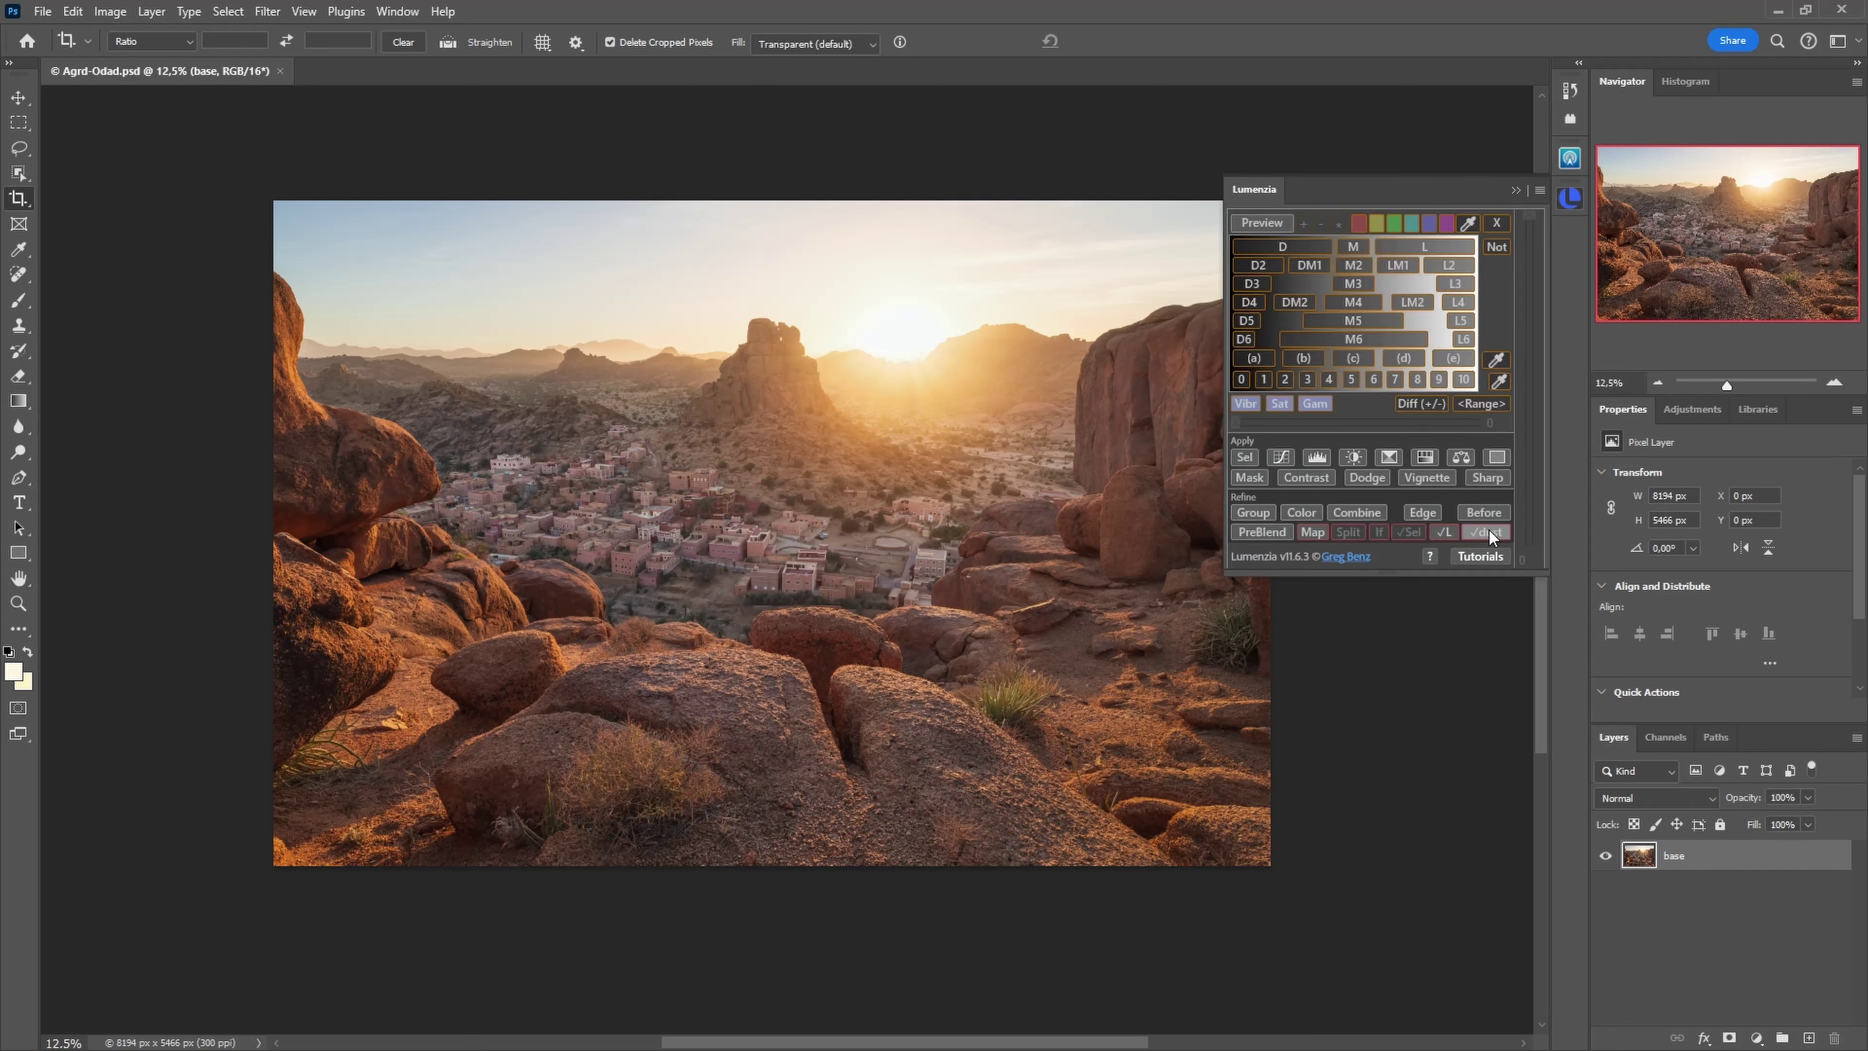
left_click(1491, 531)
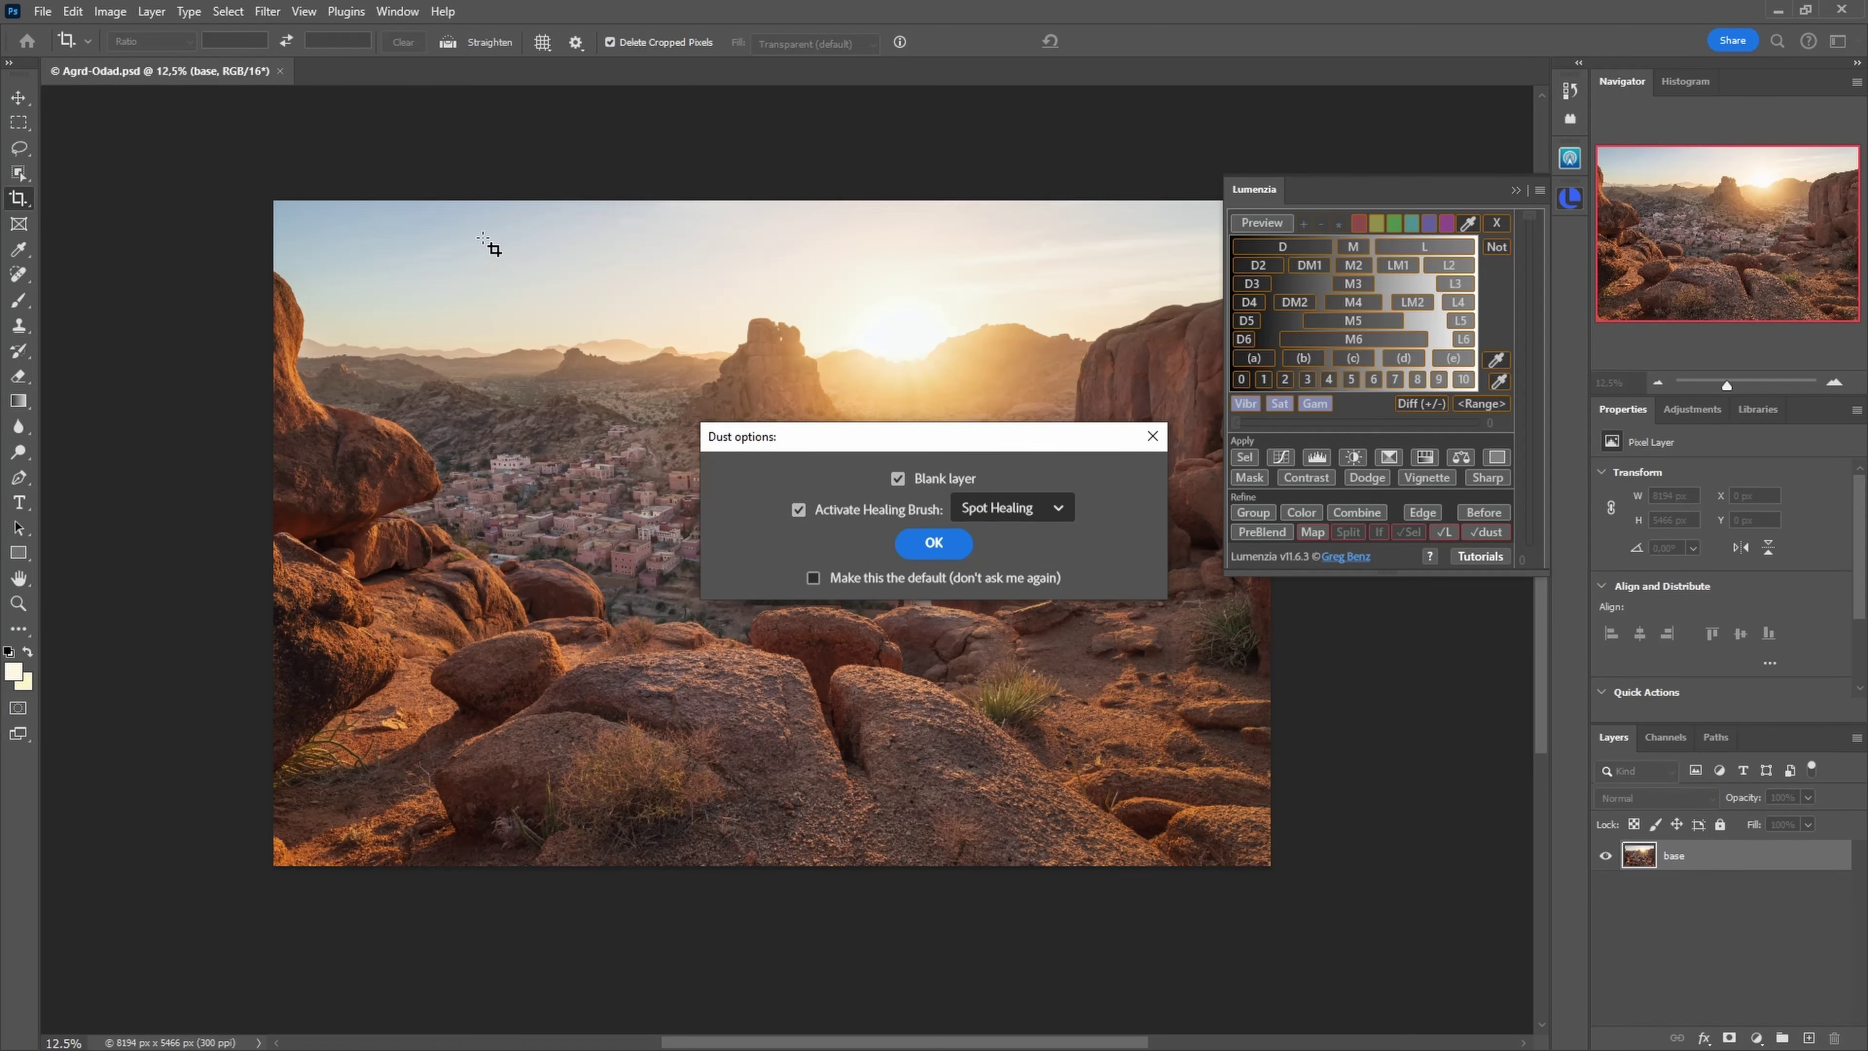
left_click(933, 543)
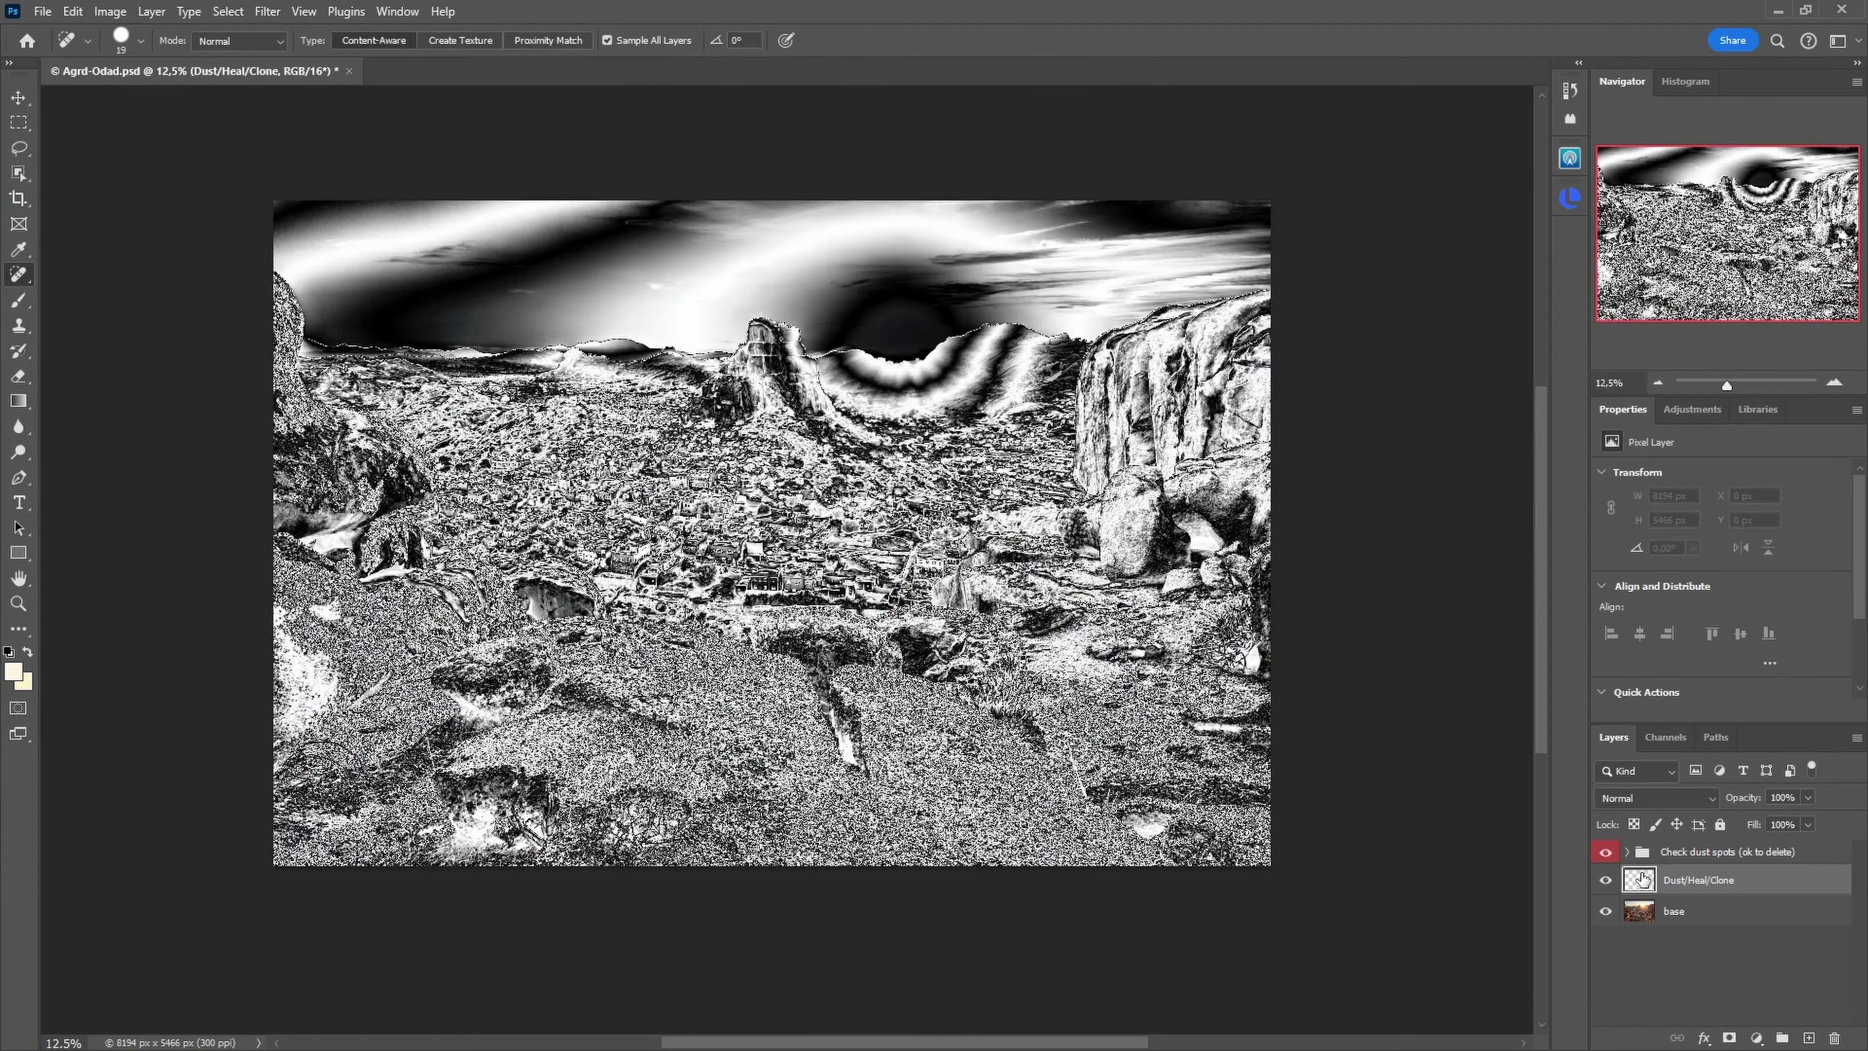
left_click(367, 245, "ctrl")
left_click(367, 245, "ctrl")
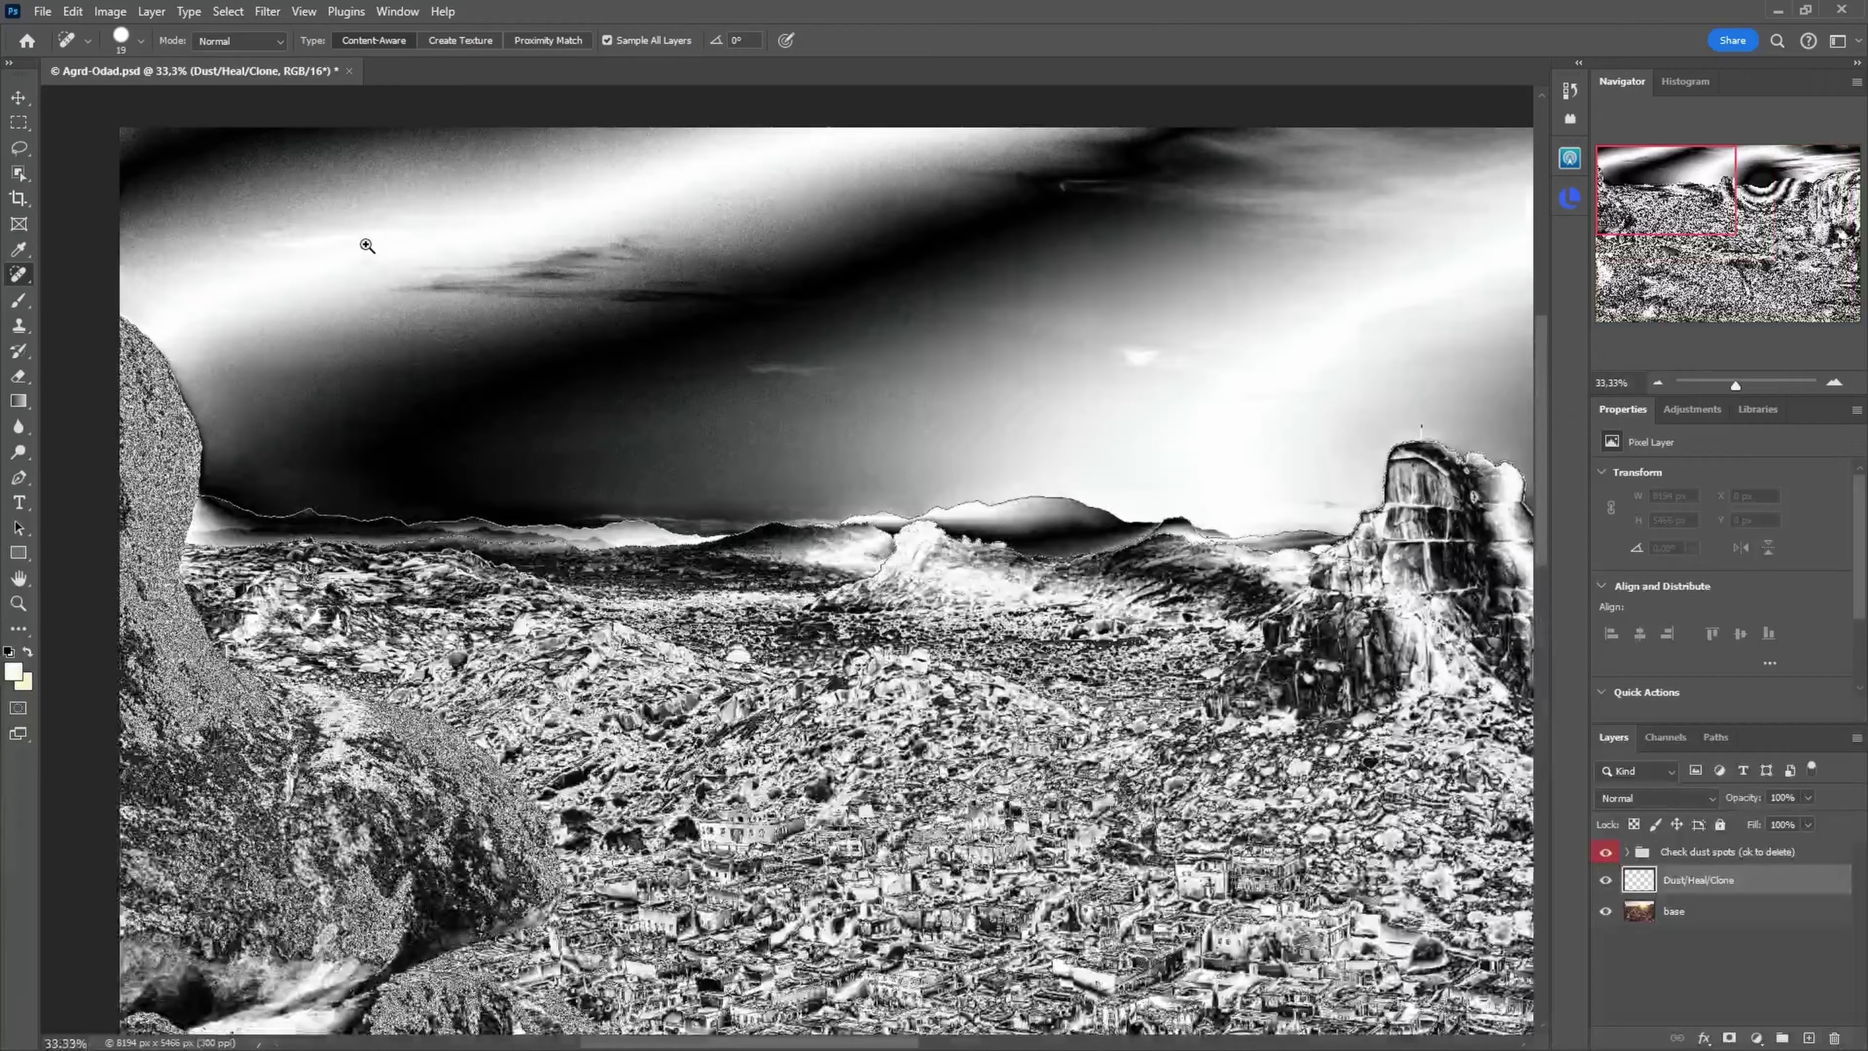
left_click(367, 245, "ctrl")
left_click_drag(367, 244, 496, 401)
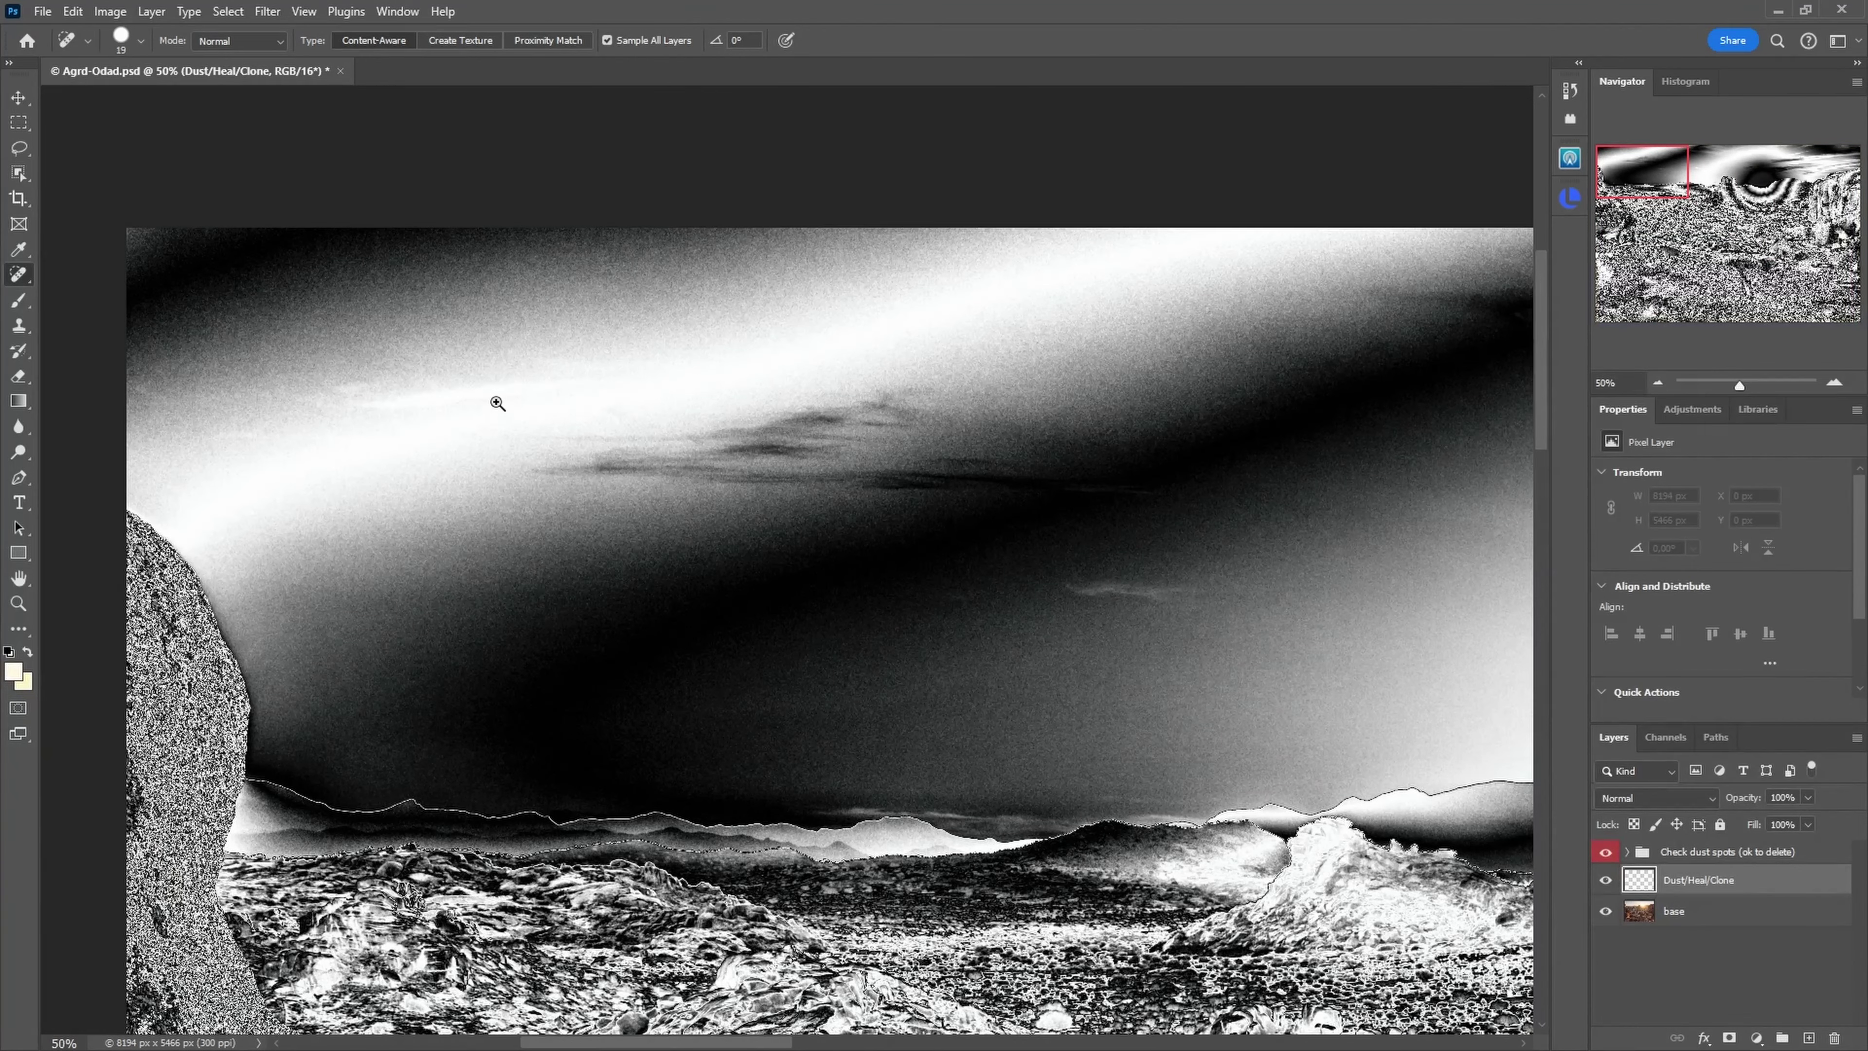
left_click_drag(880, 413, 491, 404)
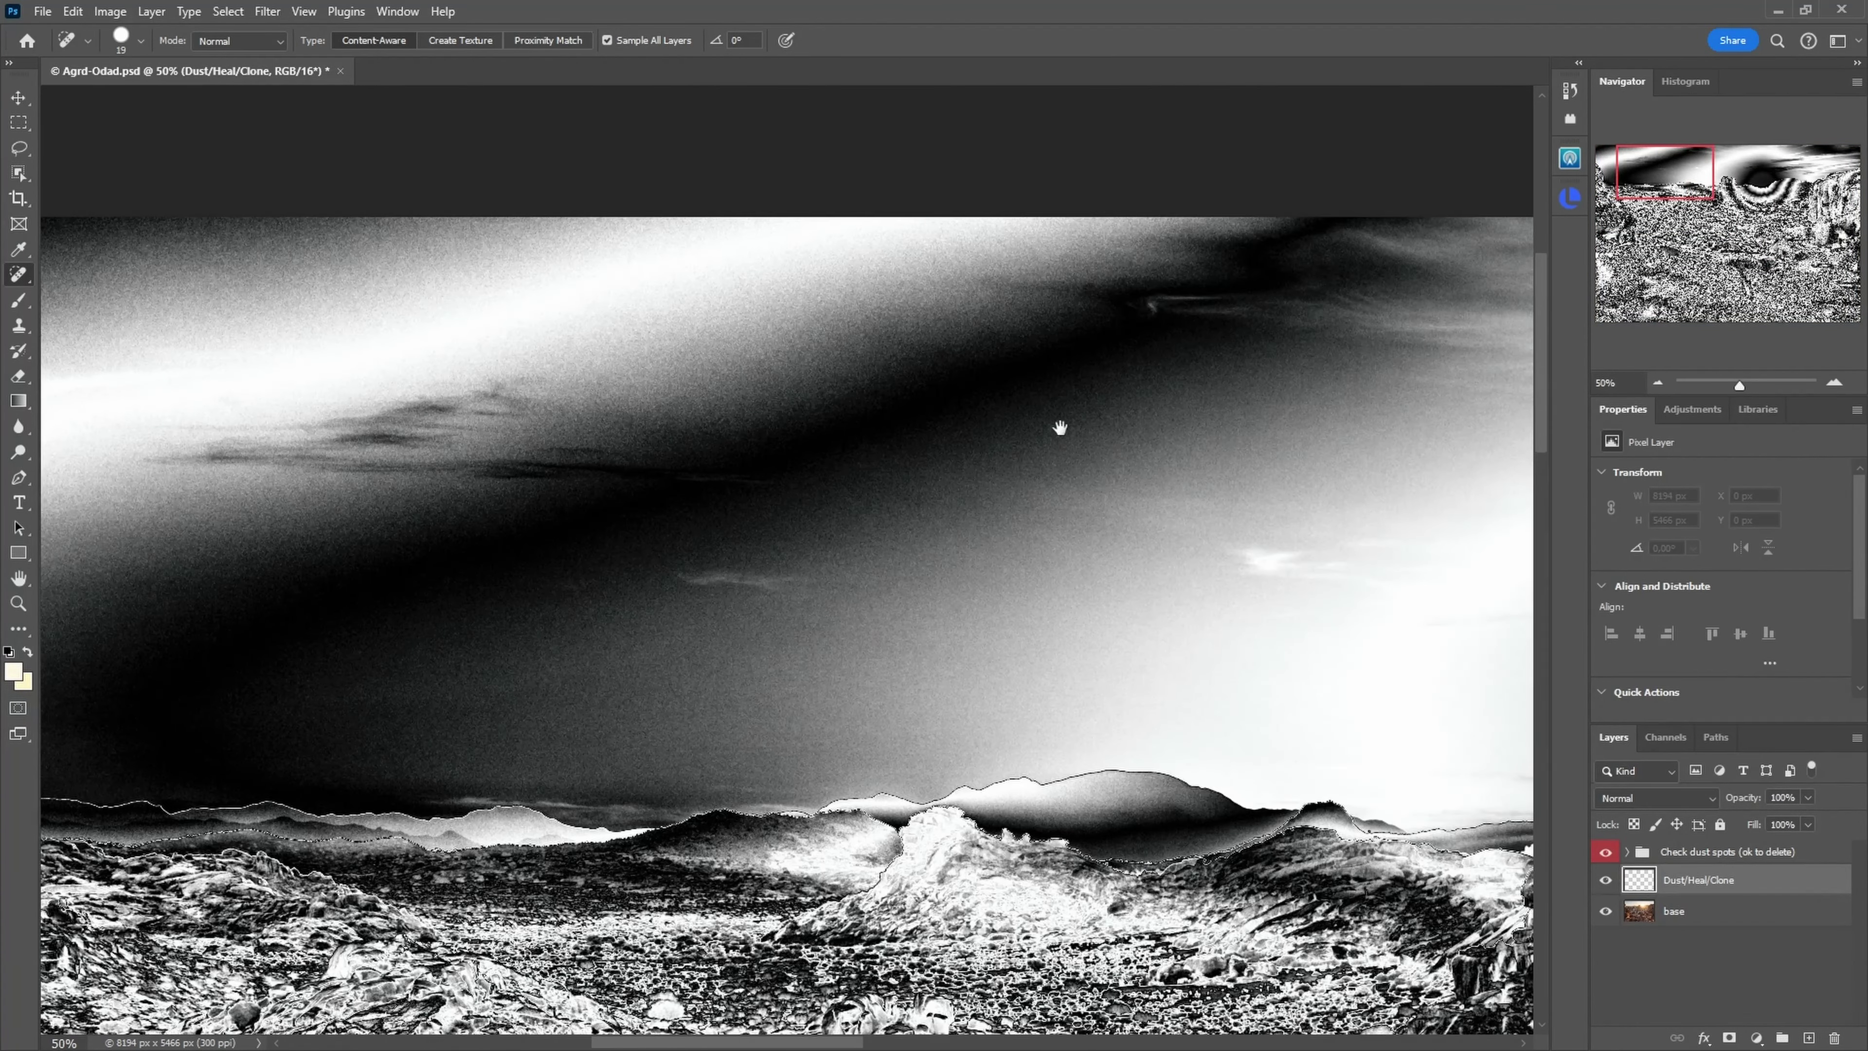
left_click_drag(1060, 421, 615, 422)
left_click_drag(1114, 429, 734, 392)
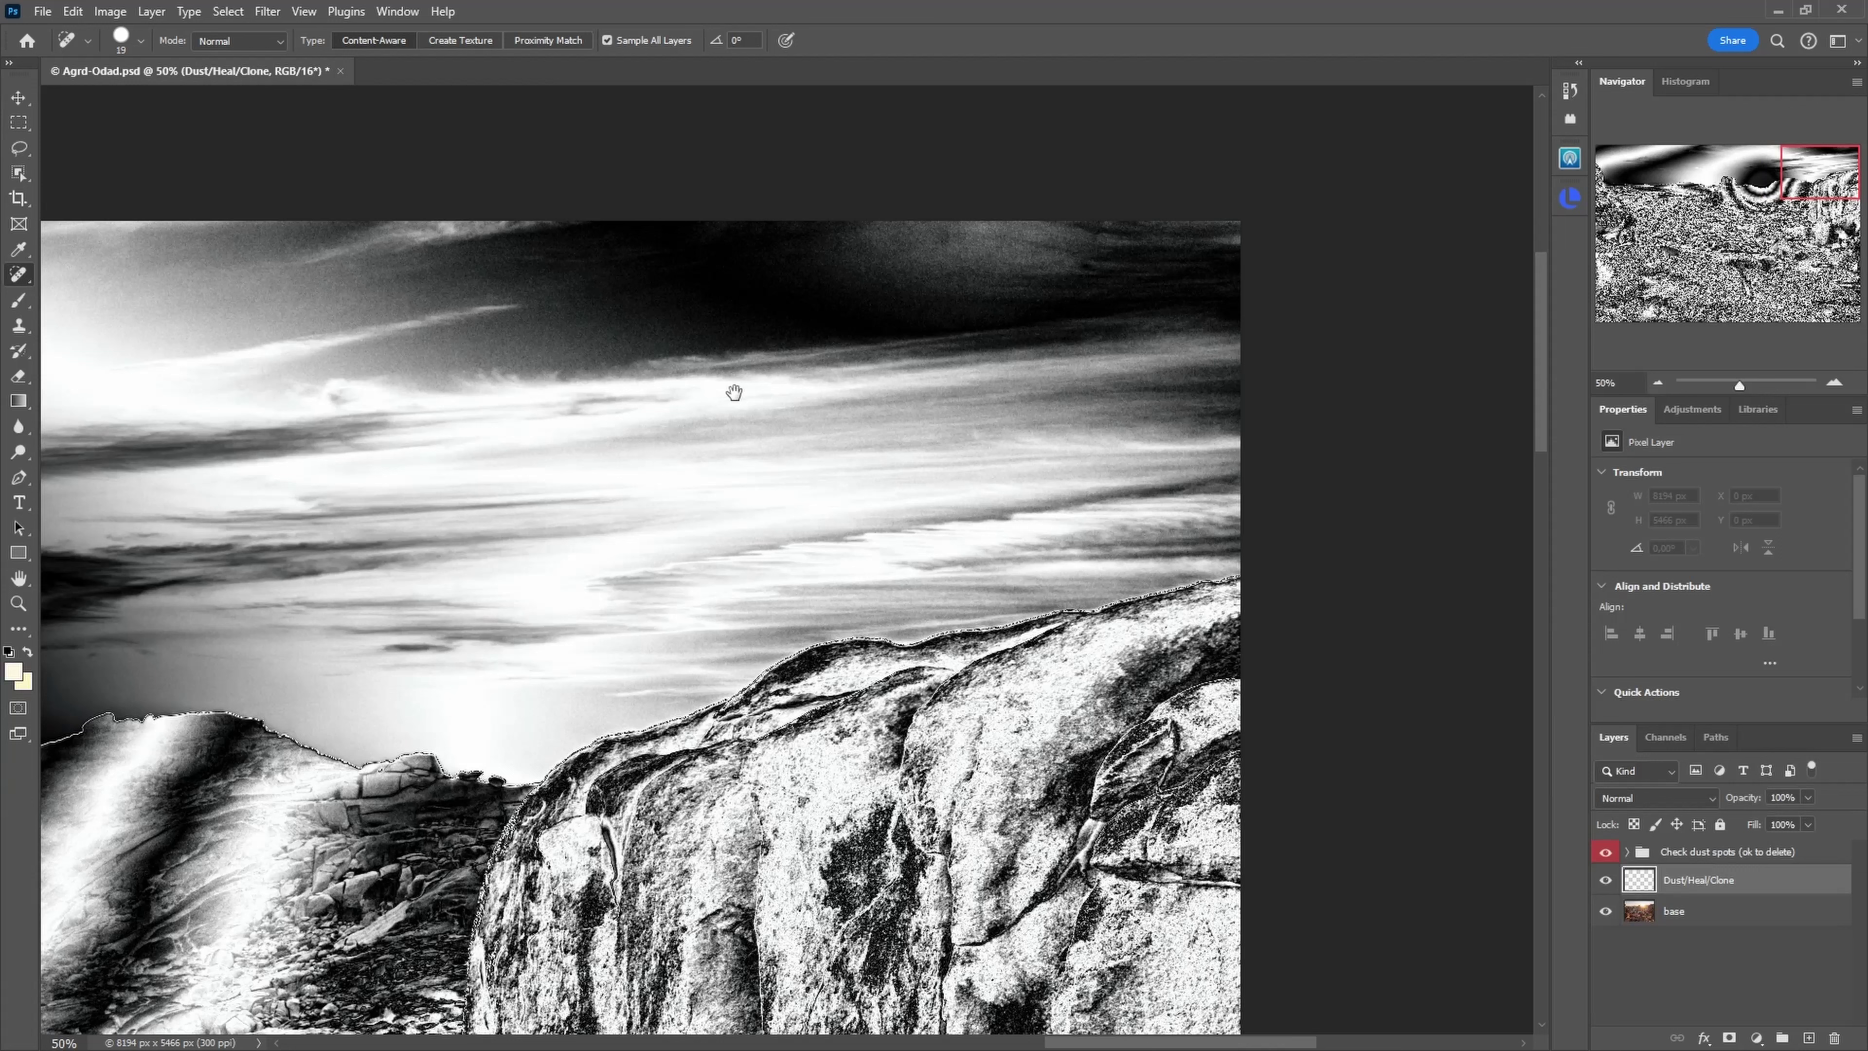
Step: Heal the sky's dust spots, sampling 'Current & Below' from a clean sky area
right_click(949, 241, "alt")
left_click(951, 239)
right_click(18, 274)
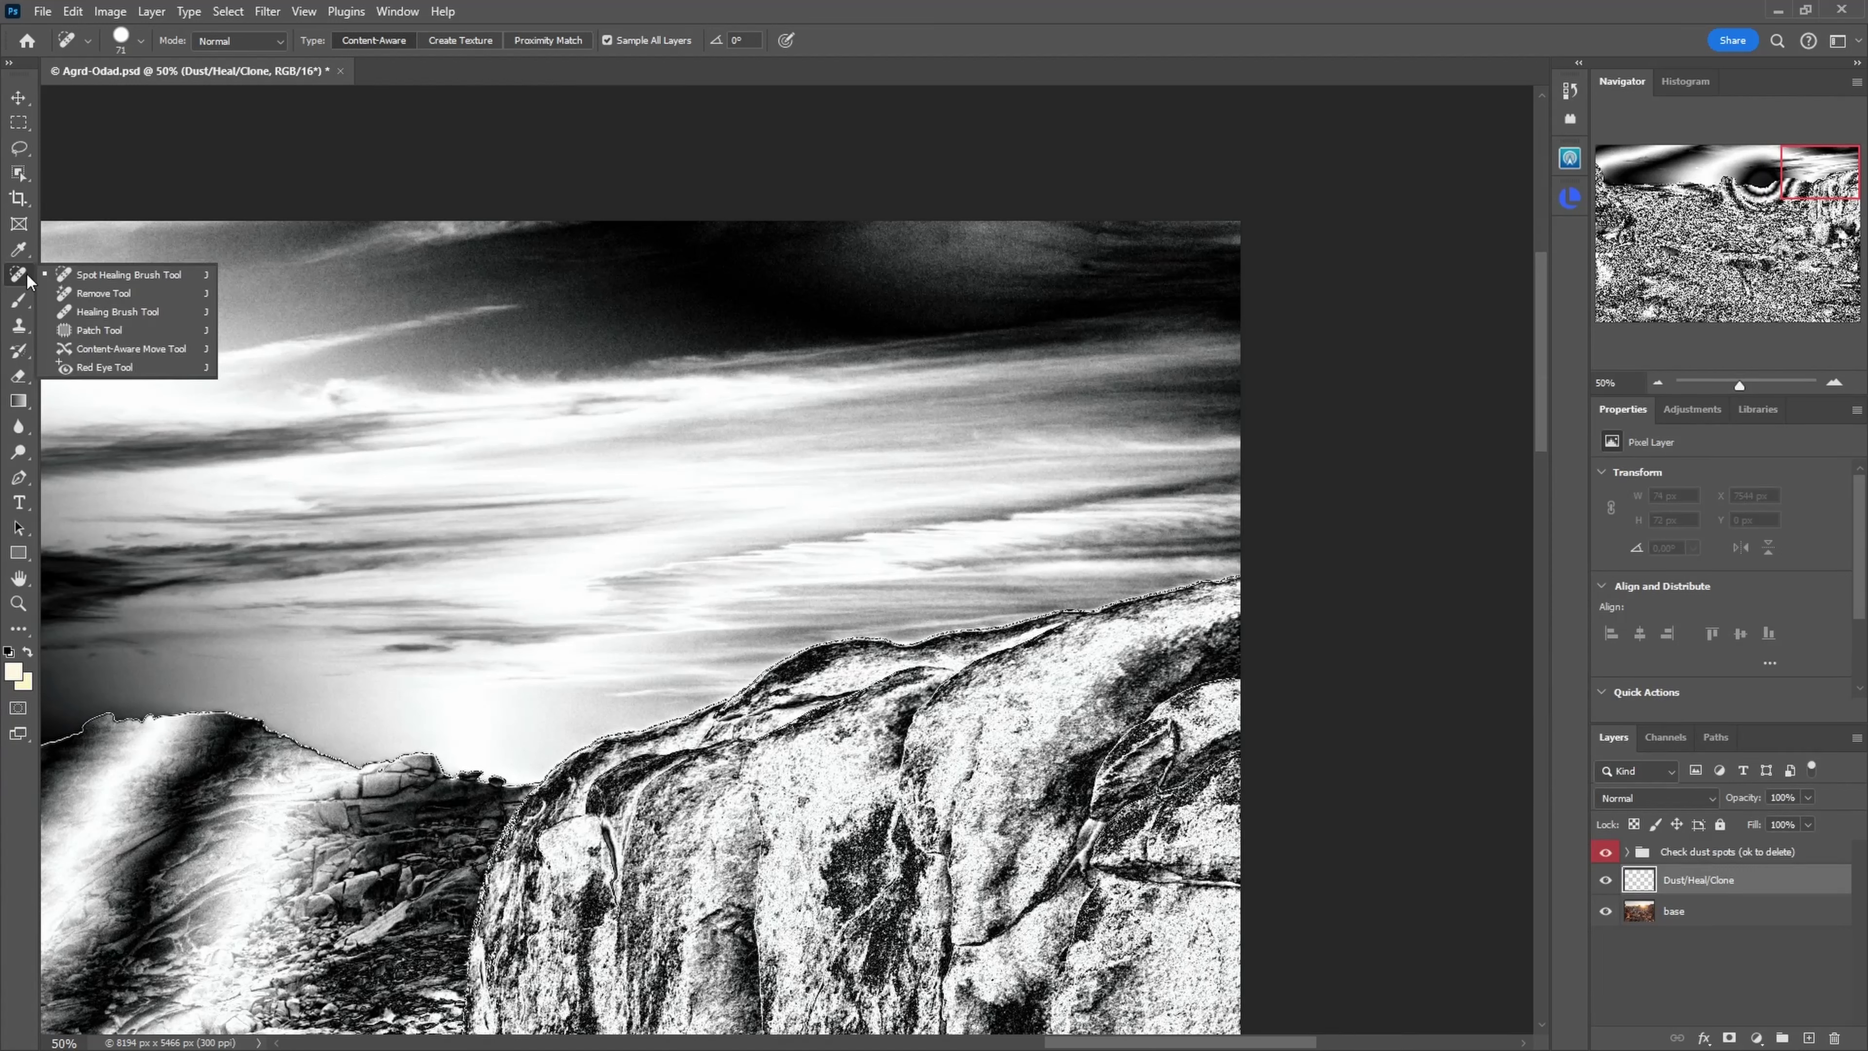
left_click(99, 293)
right_click(923, 255, "alt")
left_click(765, 42)
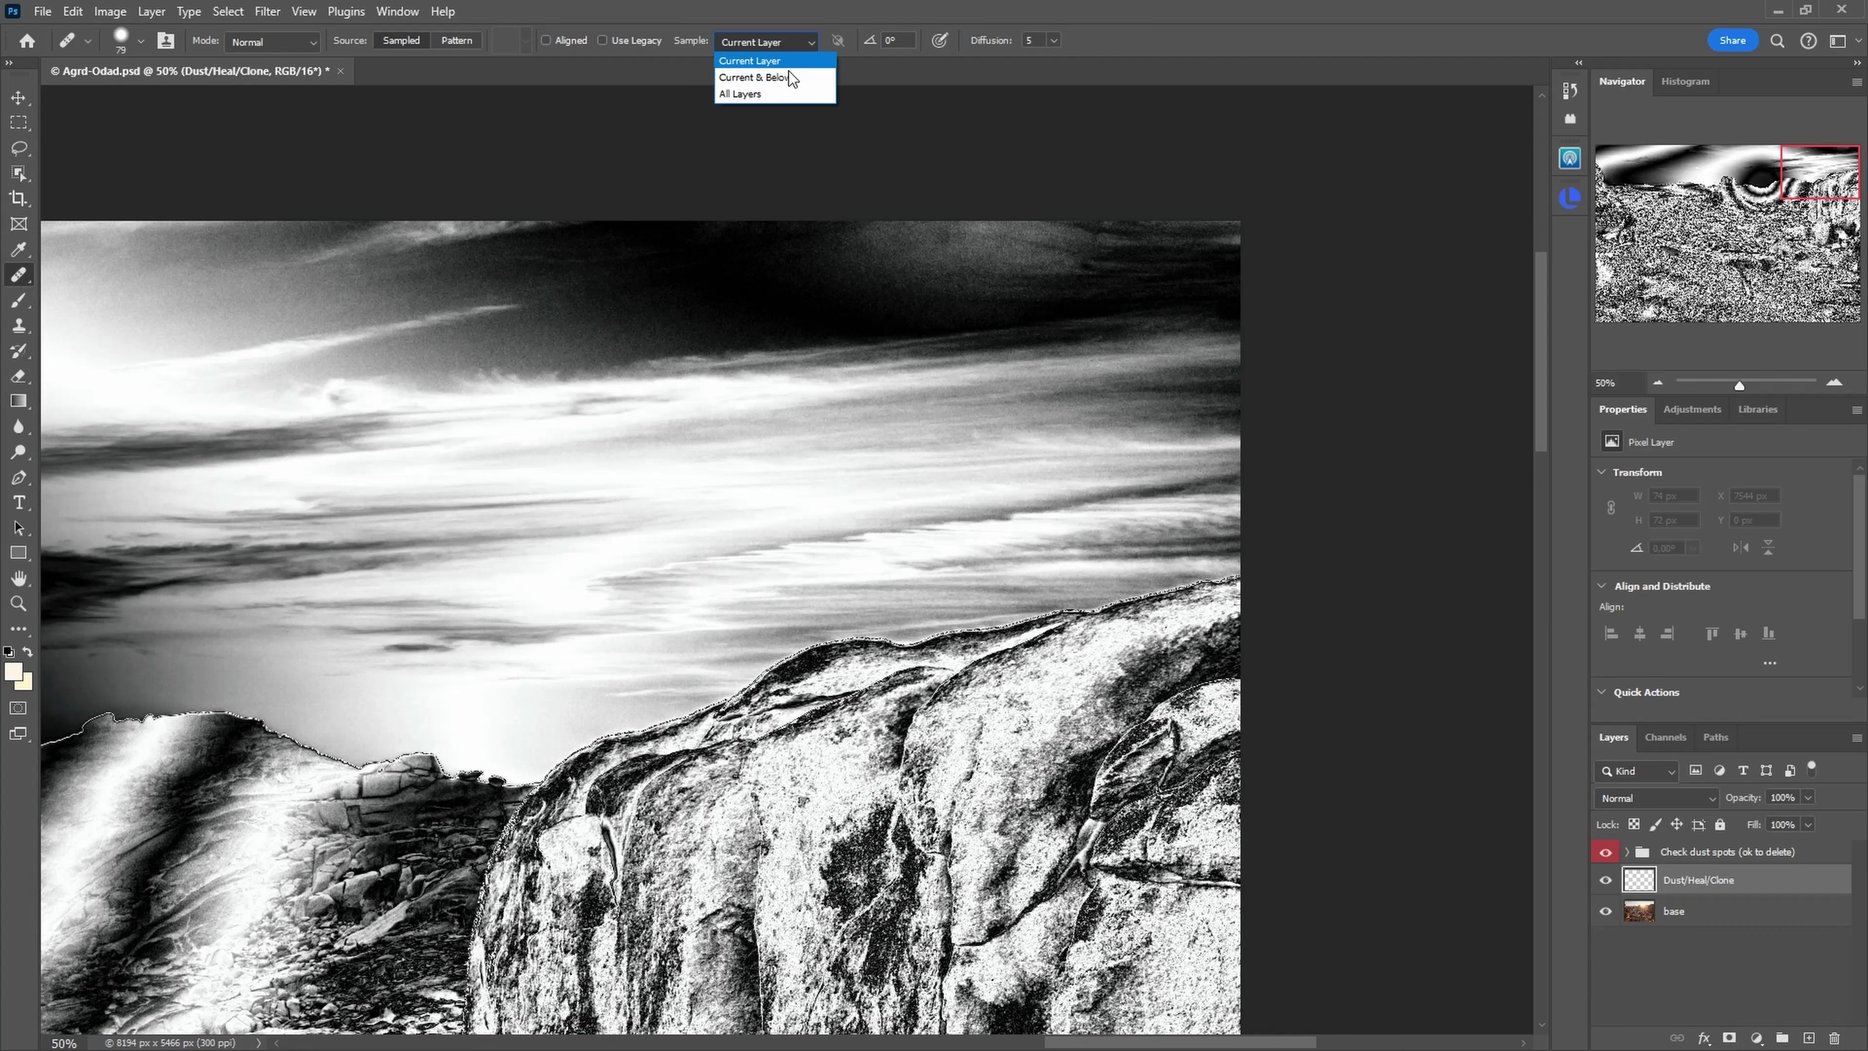
left_click(758, 77)
left_click(890, 258, "alt")
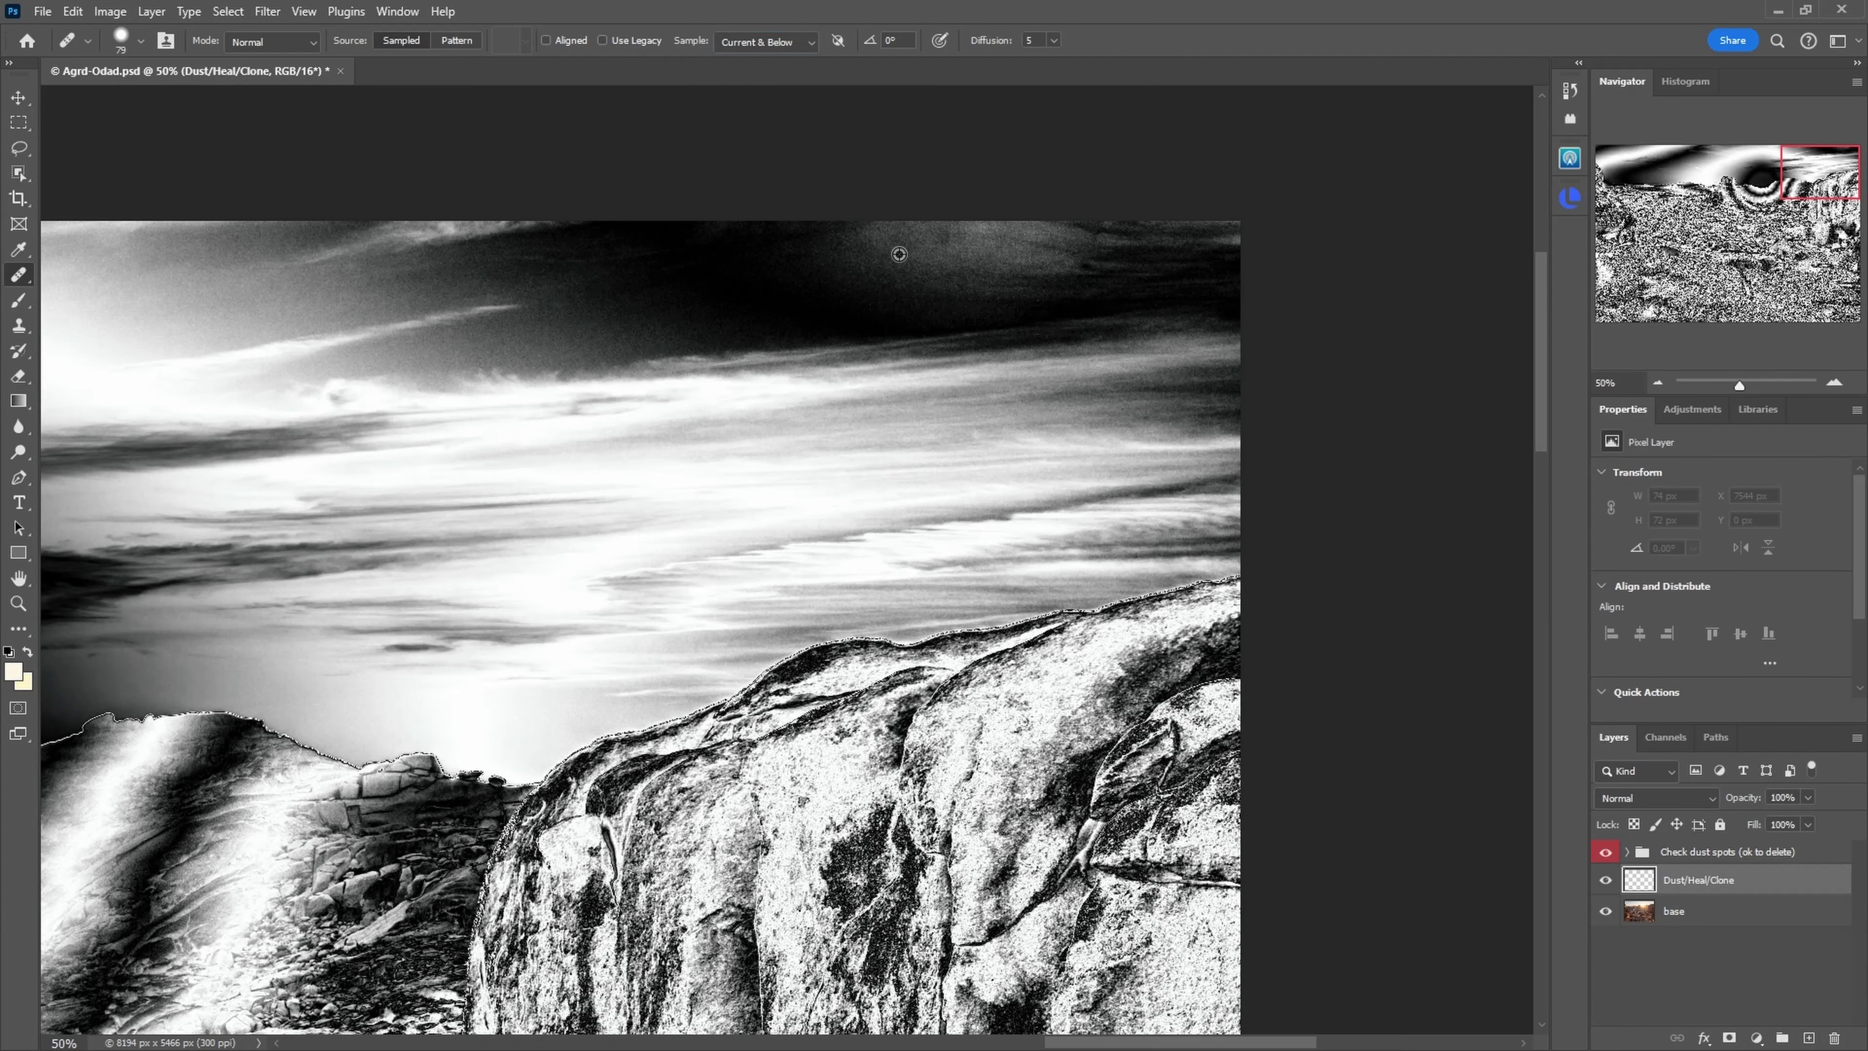
left_click(942, 239)
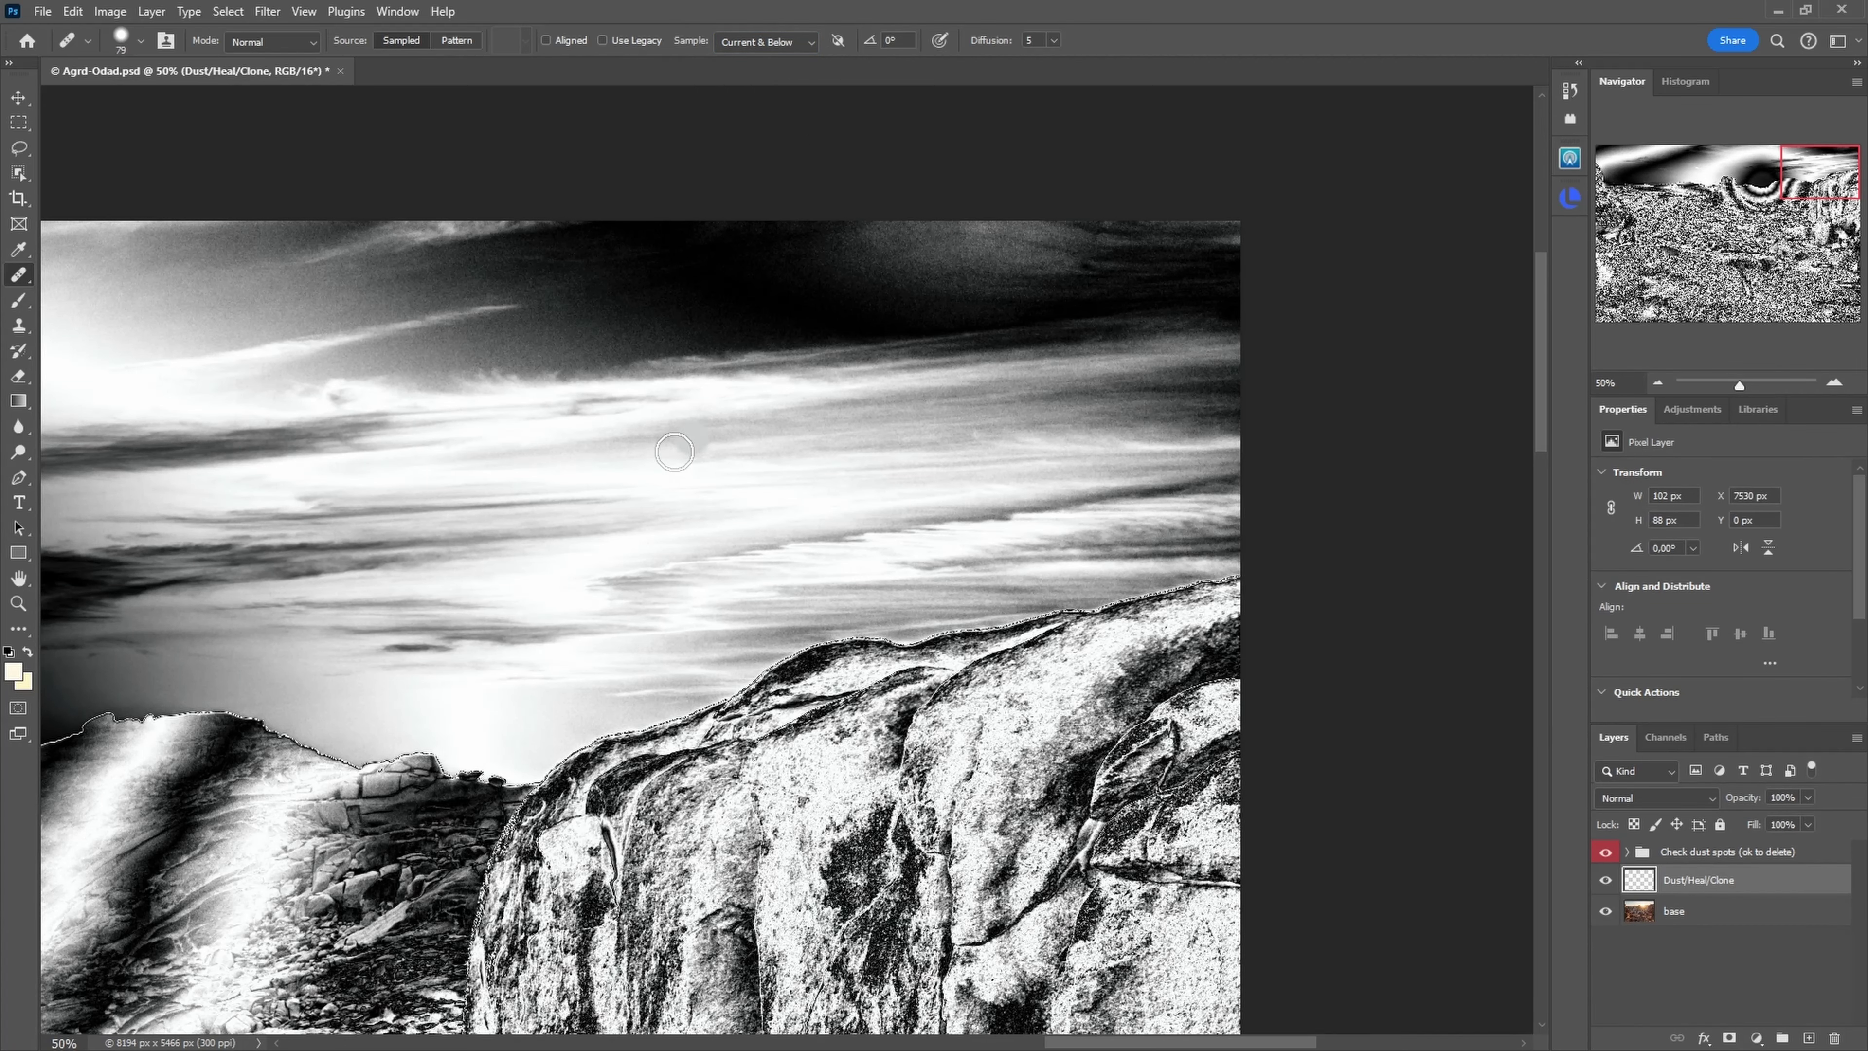
Step: Zoom back out to the whole image and select the dust-check layer group
left_click_drag(634, 505, 1000, 276)
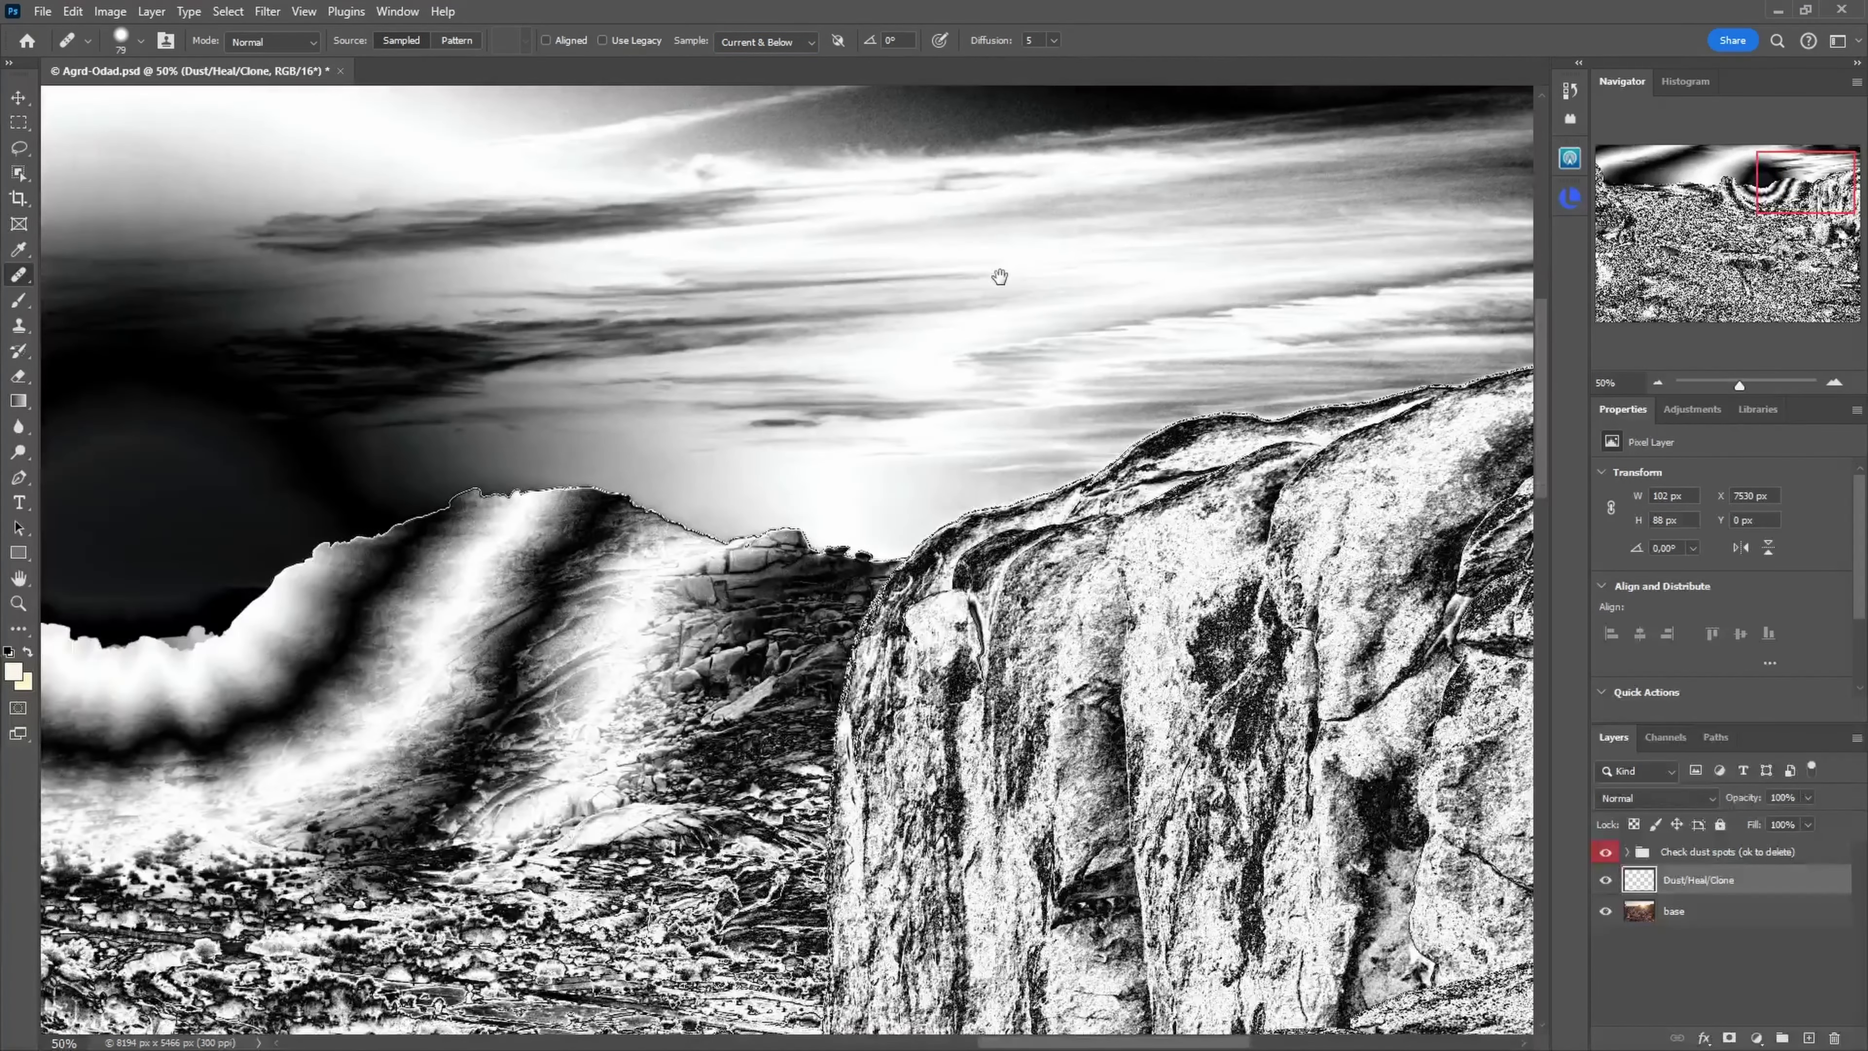
left_click(967, 315, "alt")
left_click(967, 314, "alt")
left_click(966, 314, "alt")
left_click(967, 314, "alt")
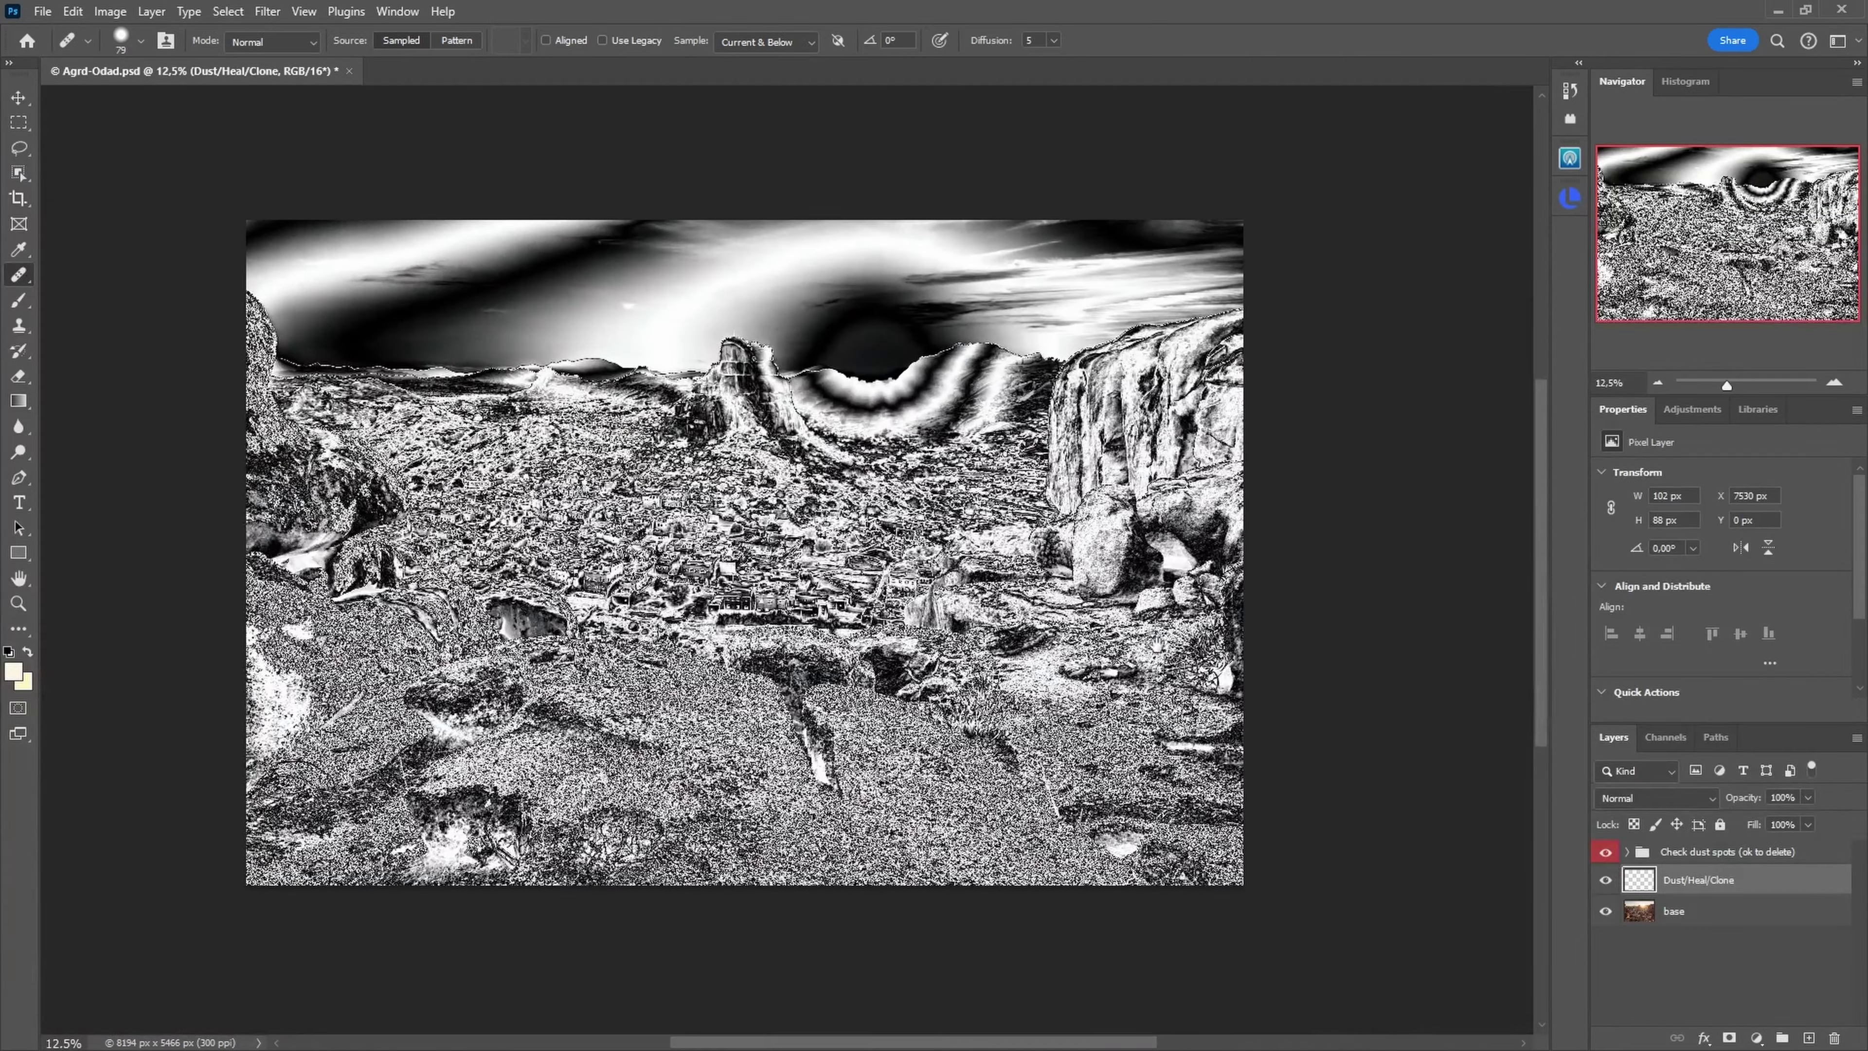
left_click(1715, 853)
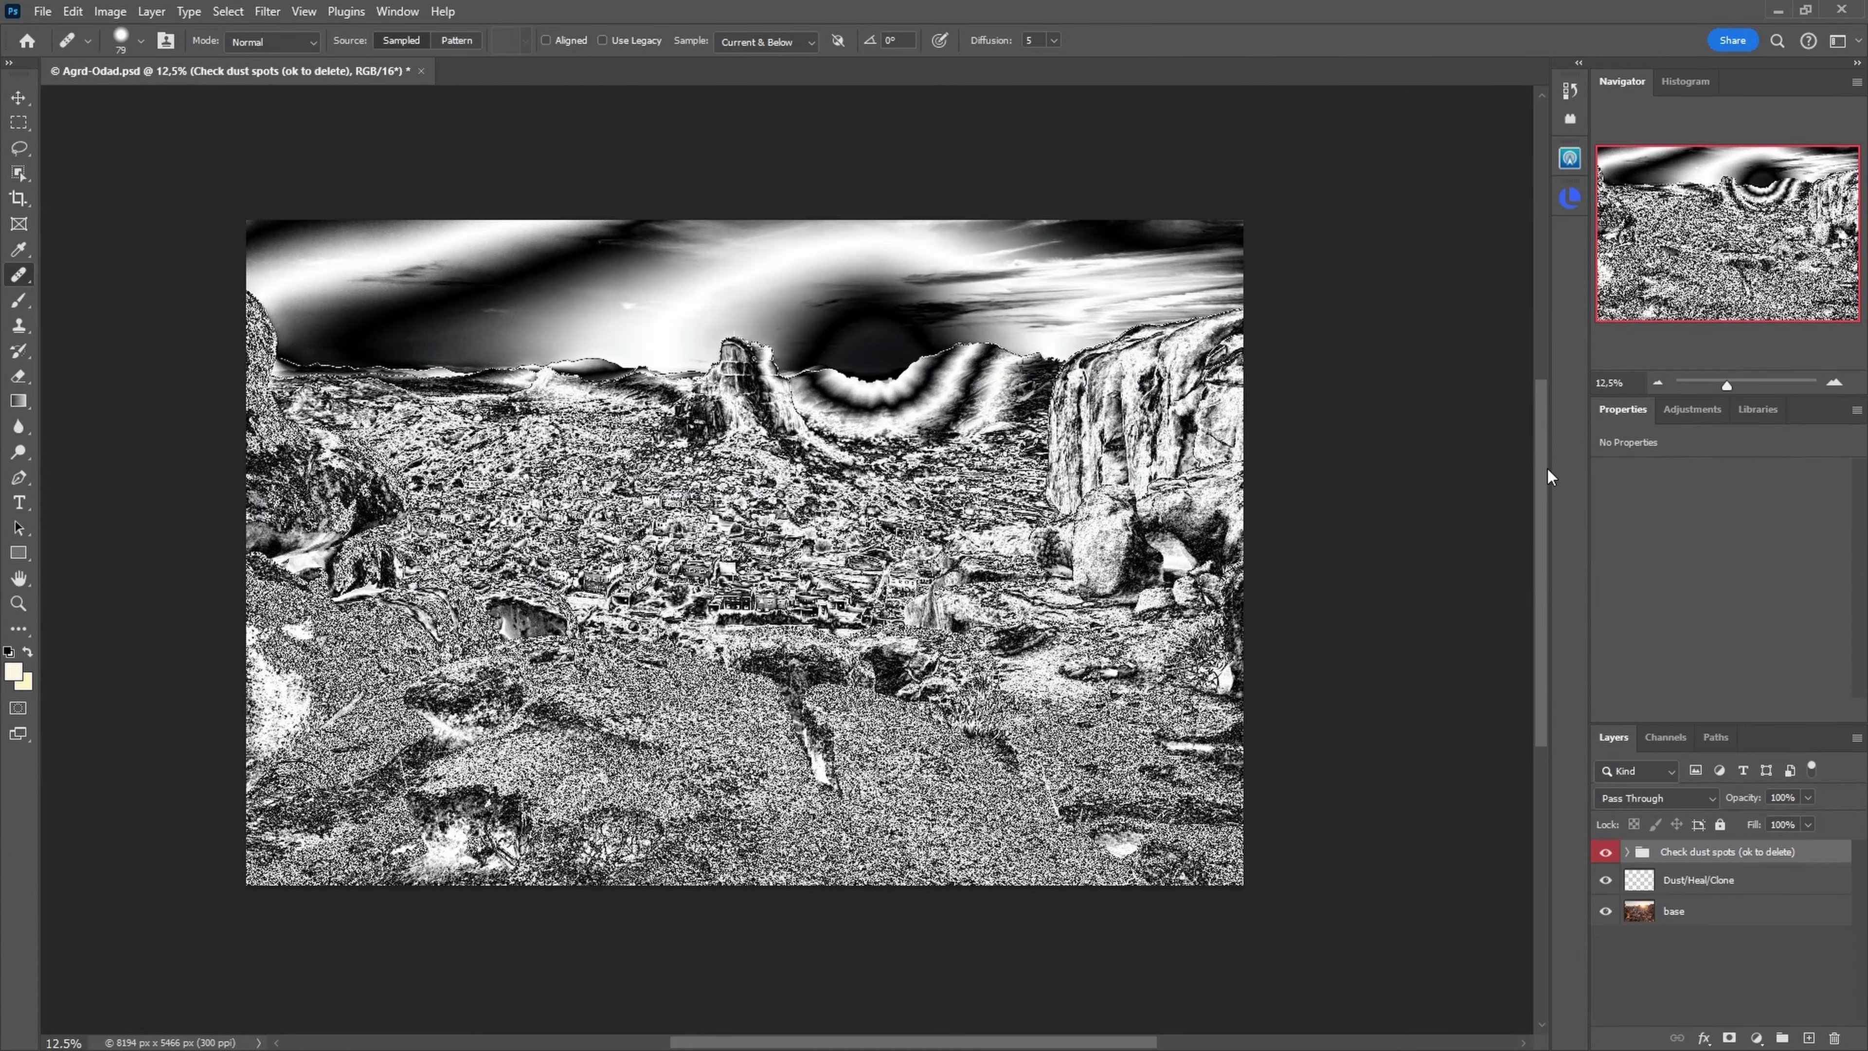
Step: Remove the dust-check group via Lumenzia and add an empty layer above the retouching layer
left_click(1572, 203)
left_click(1497, 224)
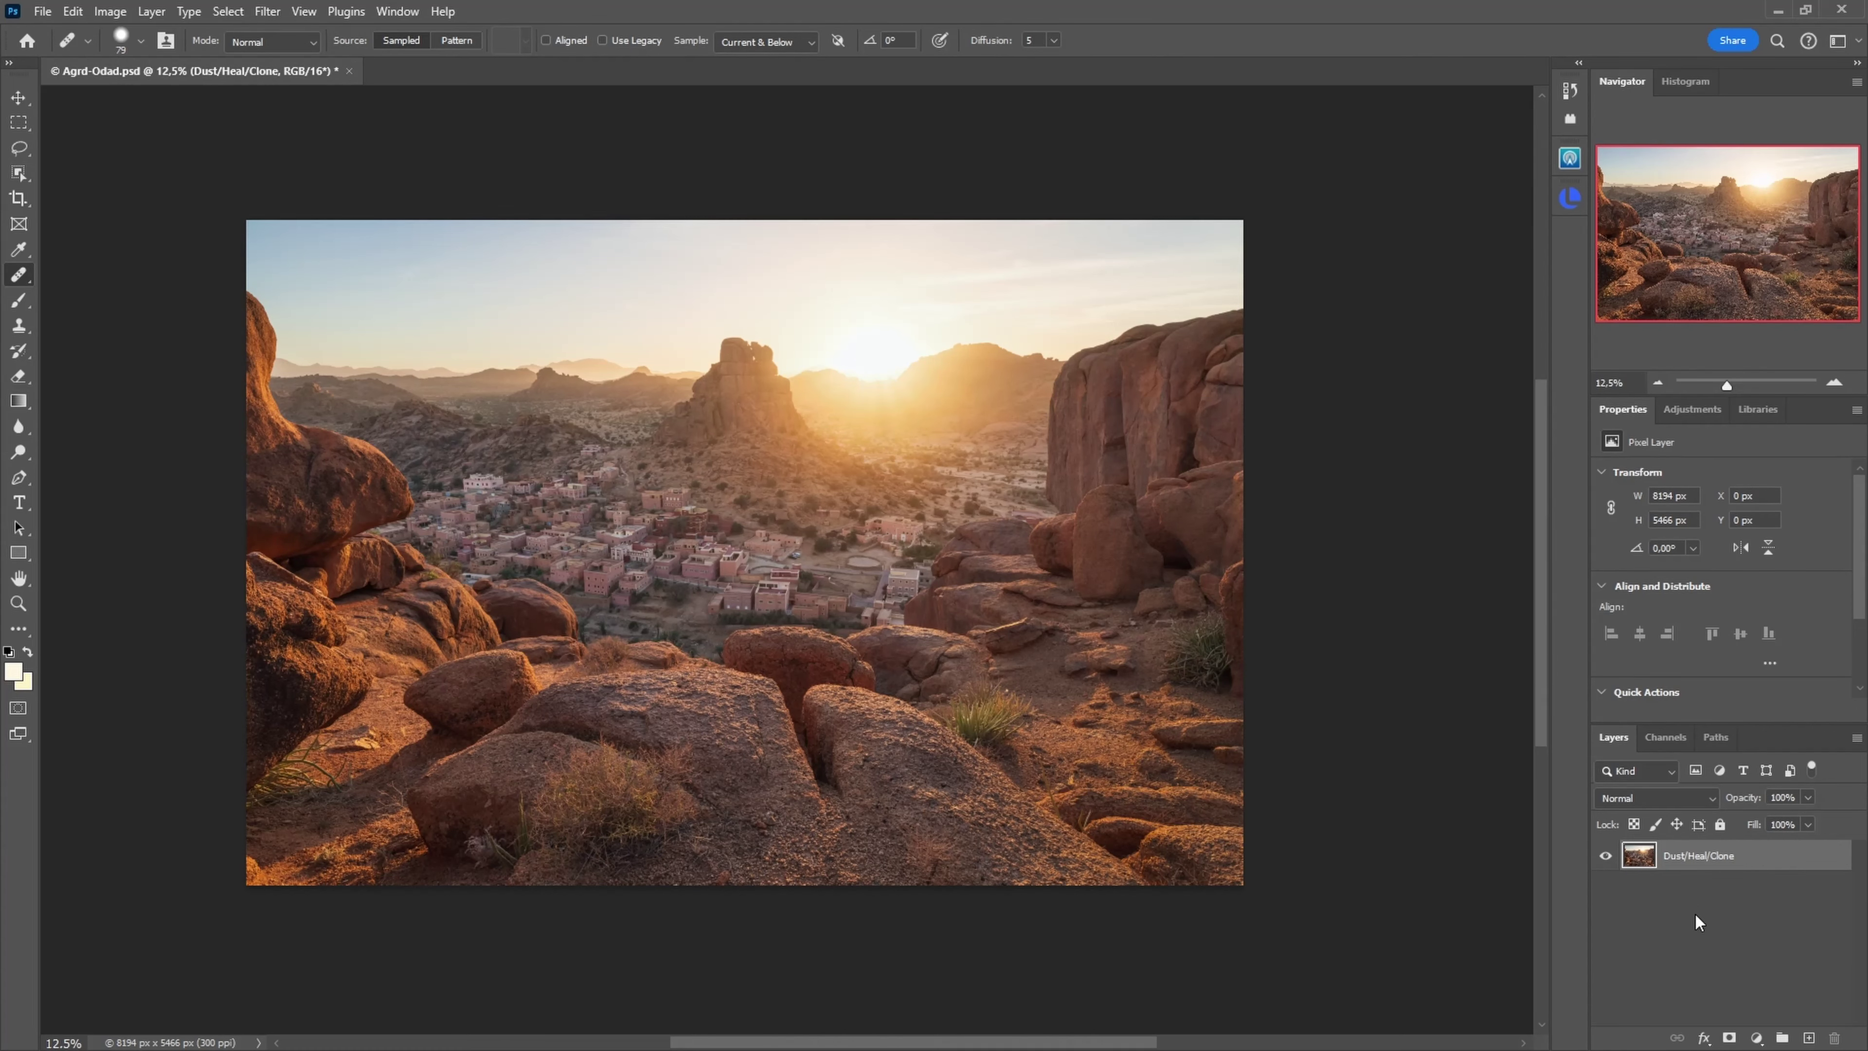
scroll(700, 614, "up", 5)
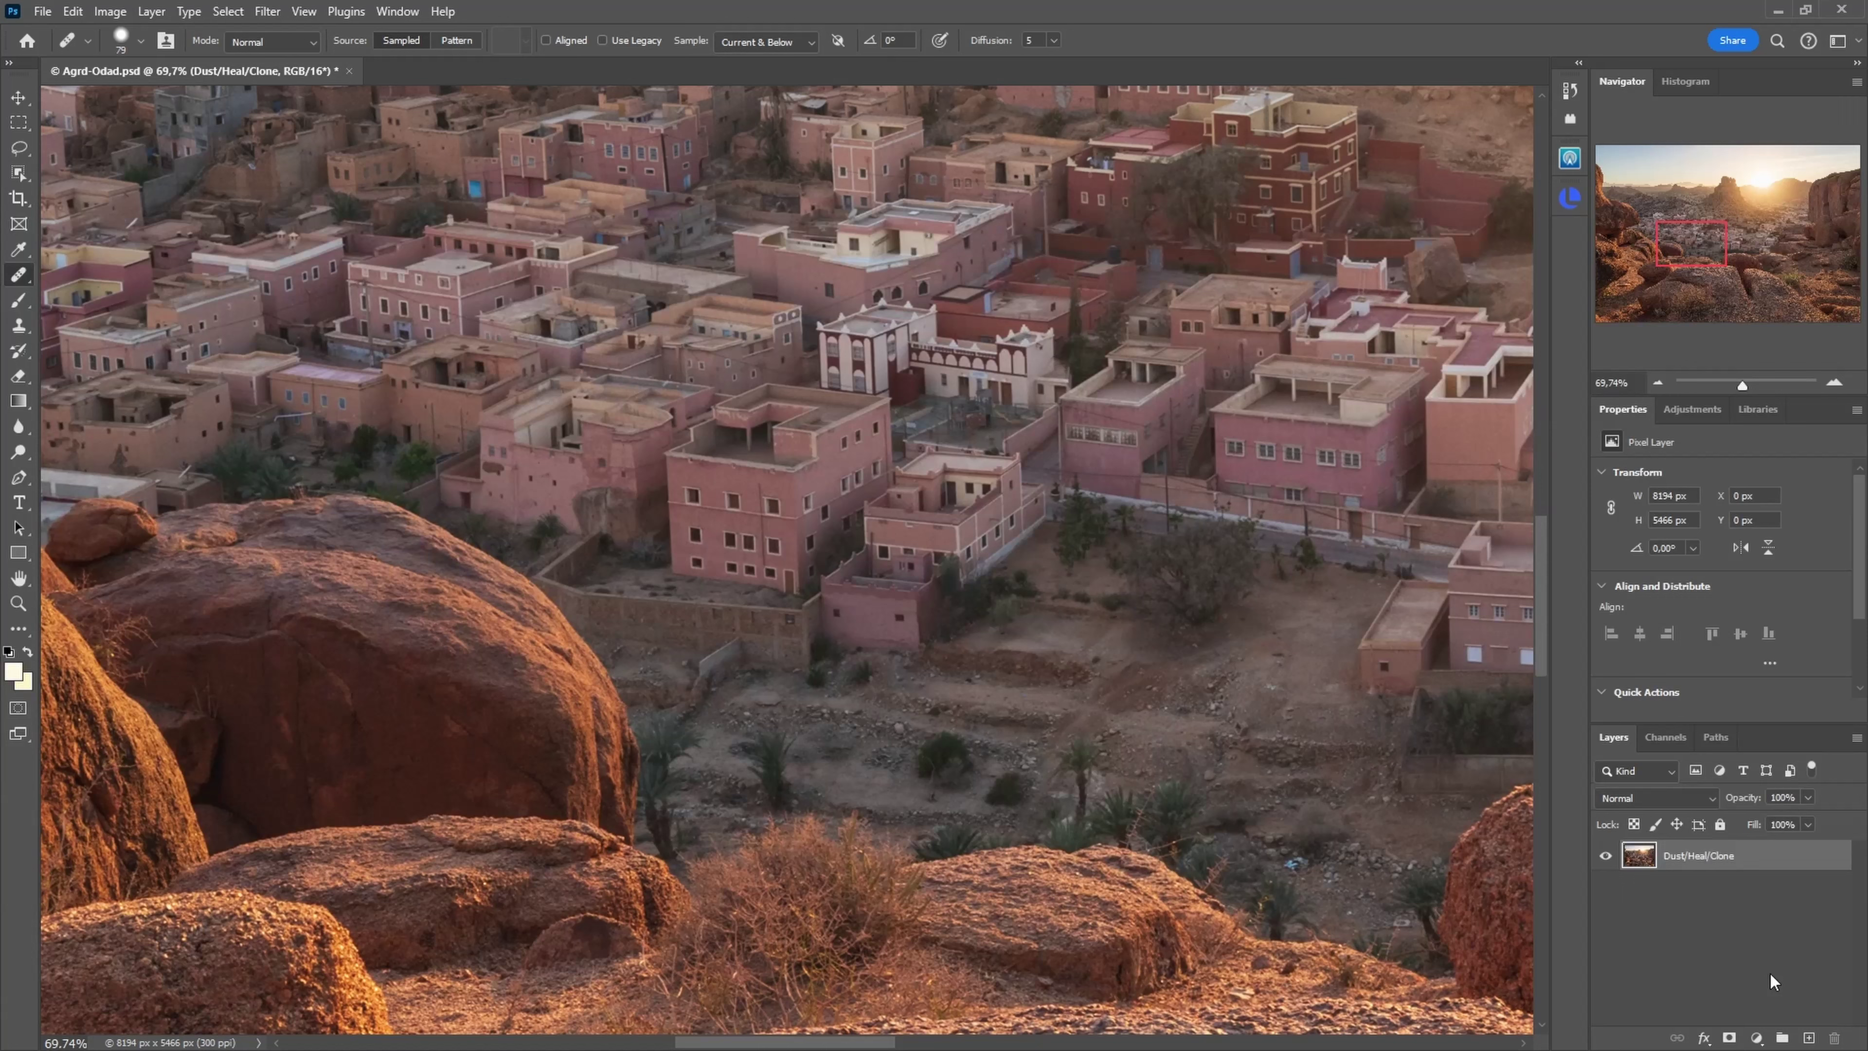
left_click(1809, 1039)
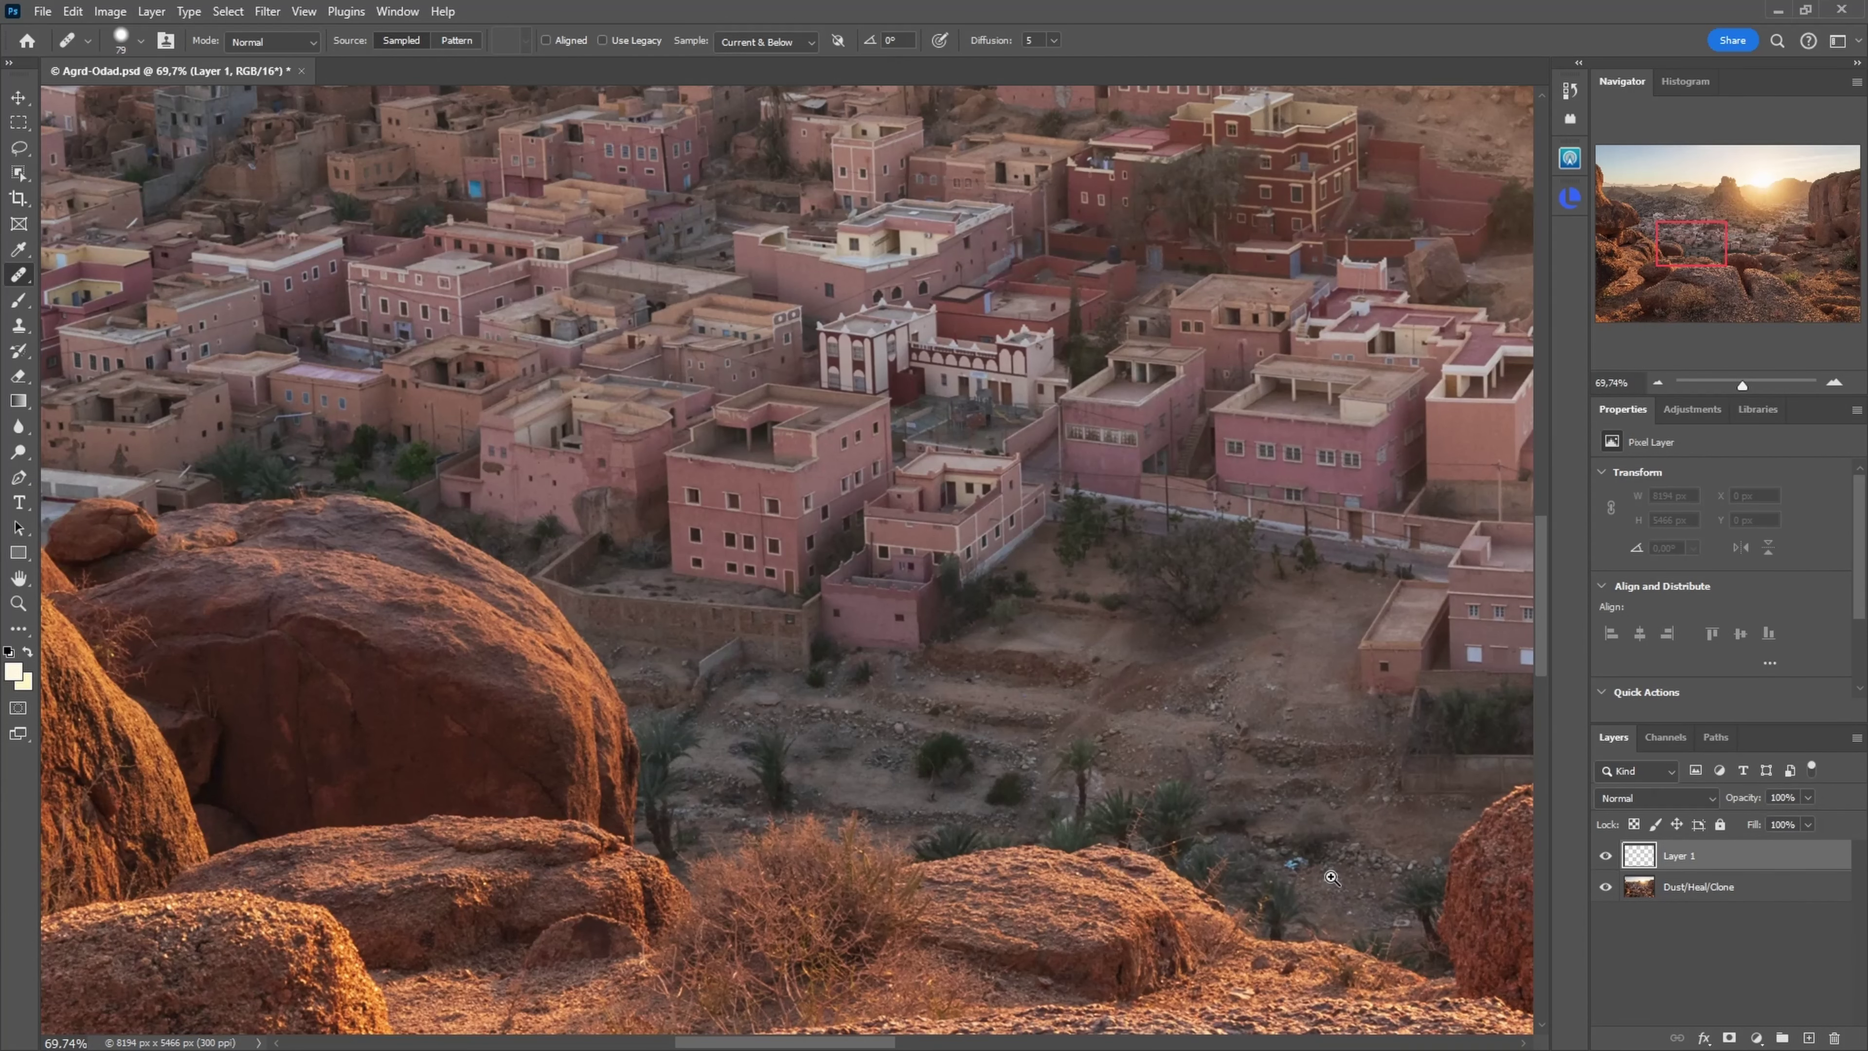
Step: Zoom in and pan around the village rooftops, hillside and rocks, then return to the whole photo
scroll(1324, 876, "up", 1)
mouse_move(1331, 876)
left_mouse_down()
mouse_move(1155, 851)
mouse_move(1181, 846)
left_mouse_up()
left_click_drag(1304, 774, 1014, 821)
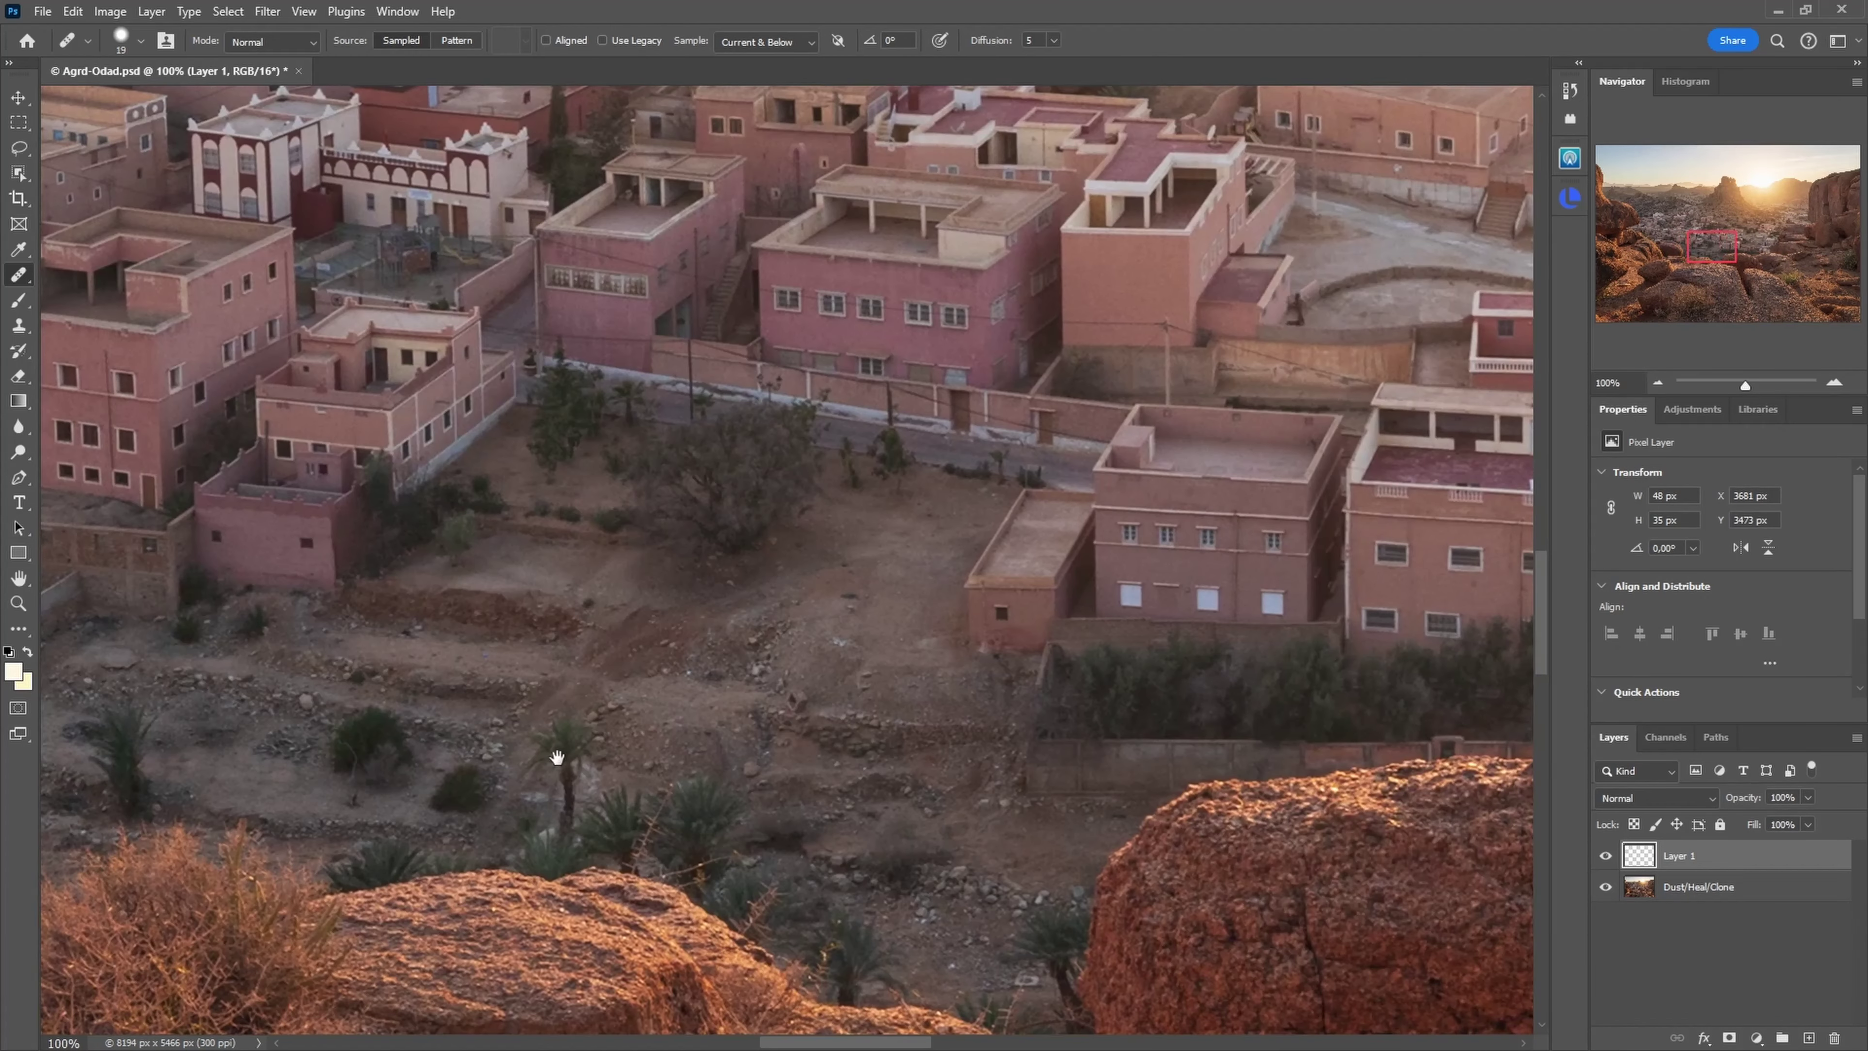
left_click_drag(558, 759, 1007, 799)
left_click_drag(479, 555, 910, 757)
left_click_drag(373, 475, 858, 718)
left_click_drag(528, 527, 920, 676)
left_click_drag(724, 464, 795, 660)
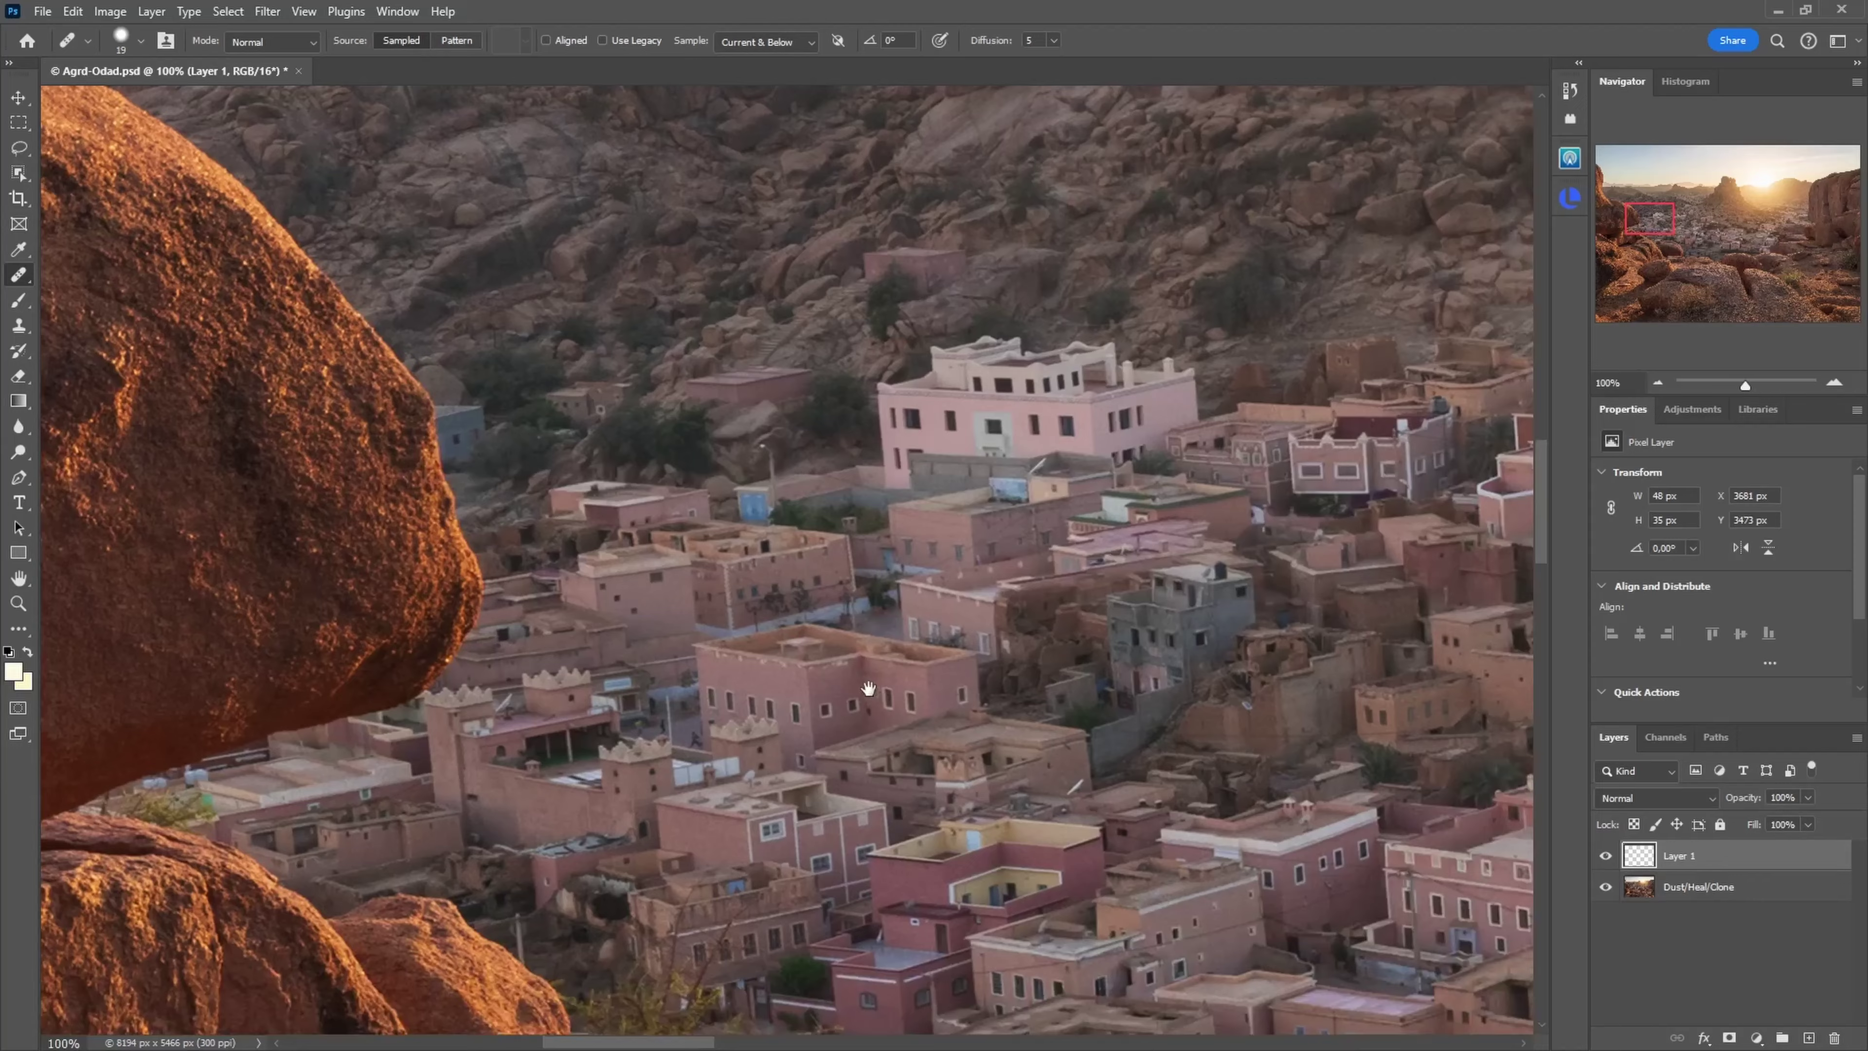
left_click_drag(746, 364, 703, 680)
left_click_drag(1096, 633, 279, 573)
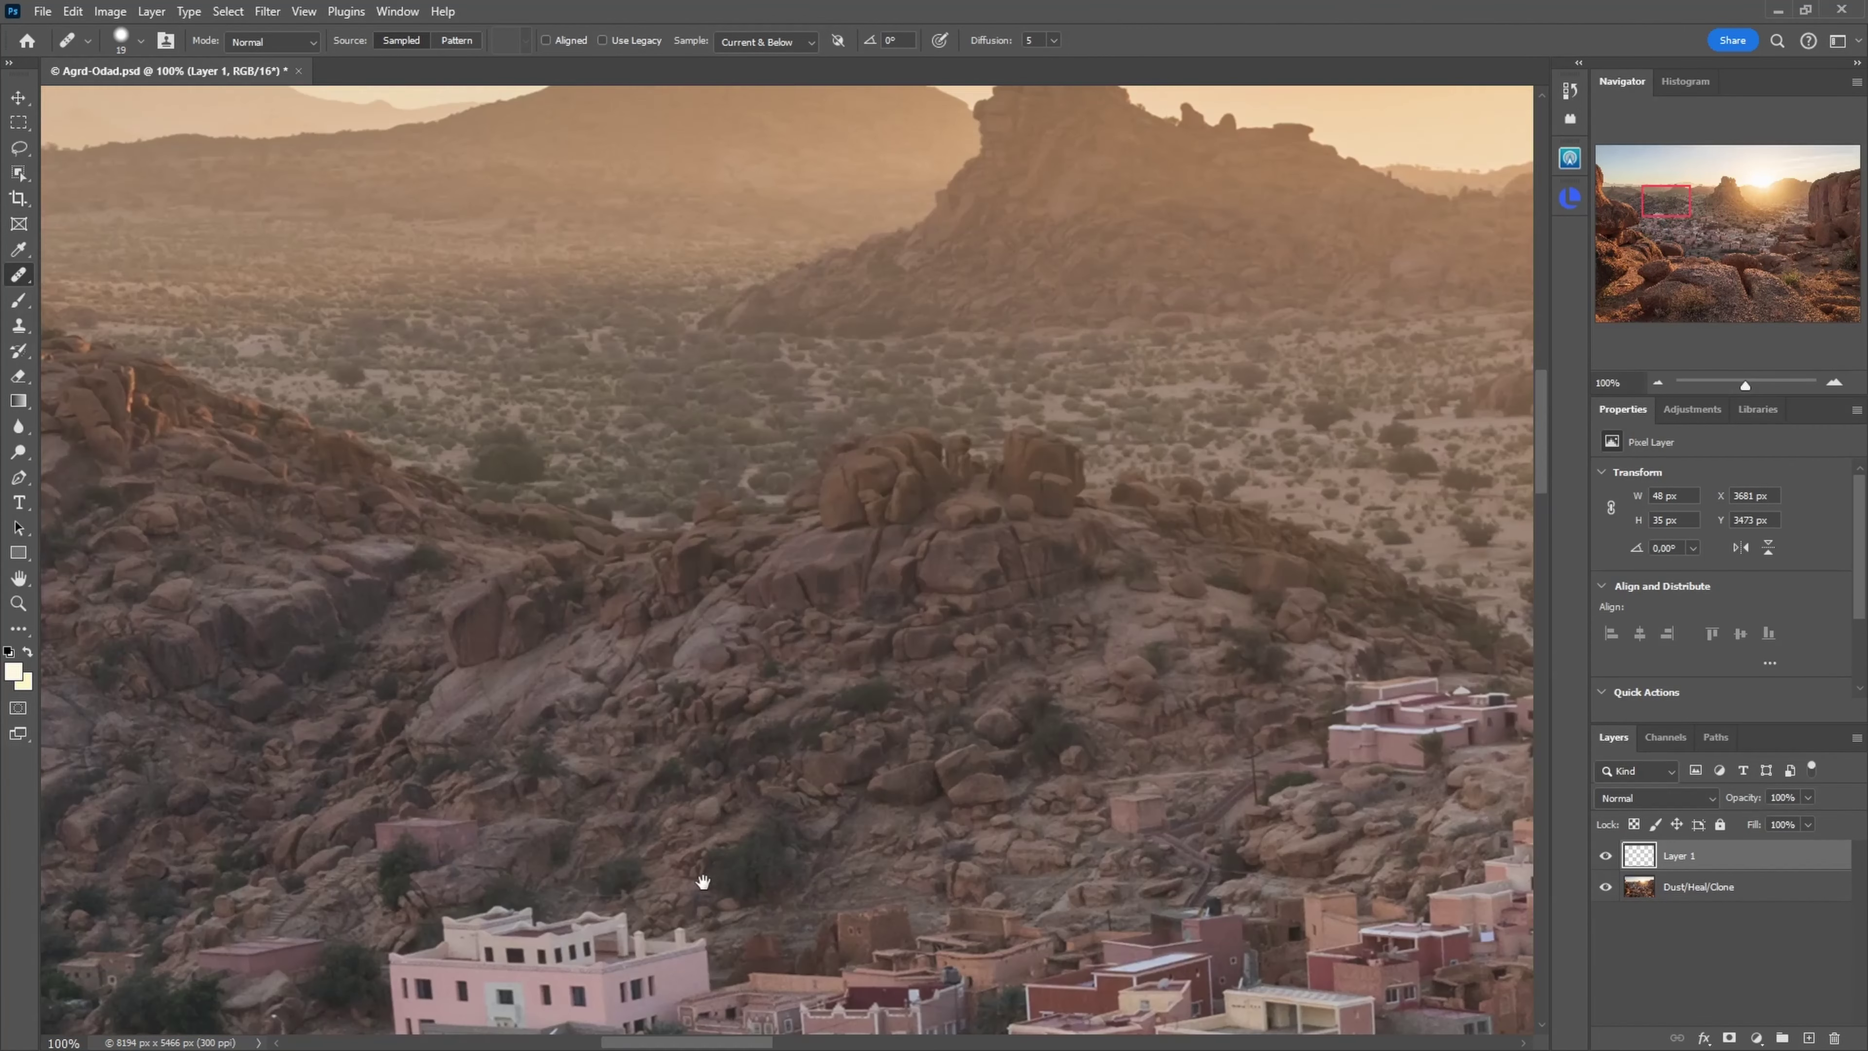
left_click_drag(703, 882, 912, 397)
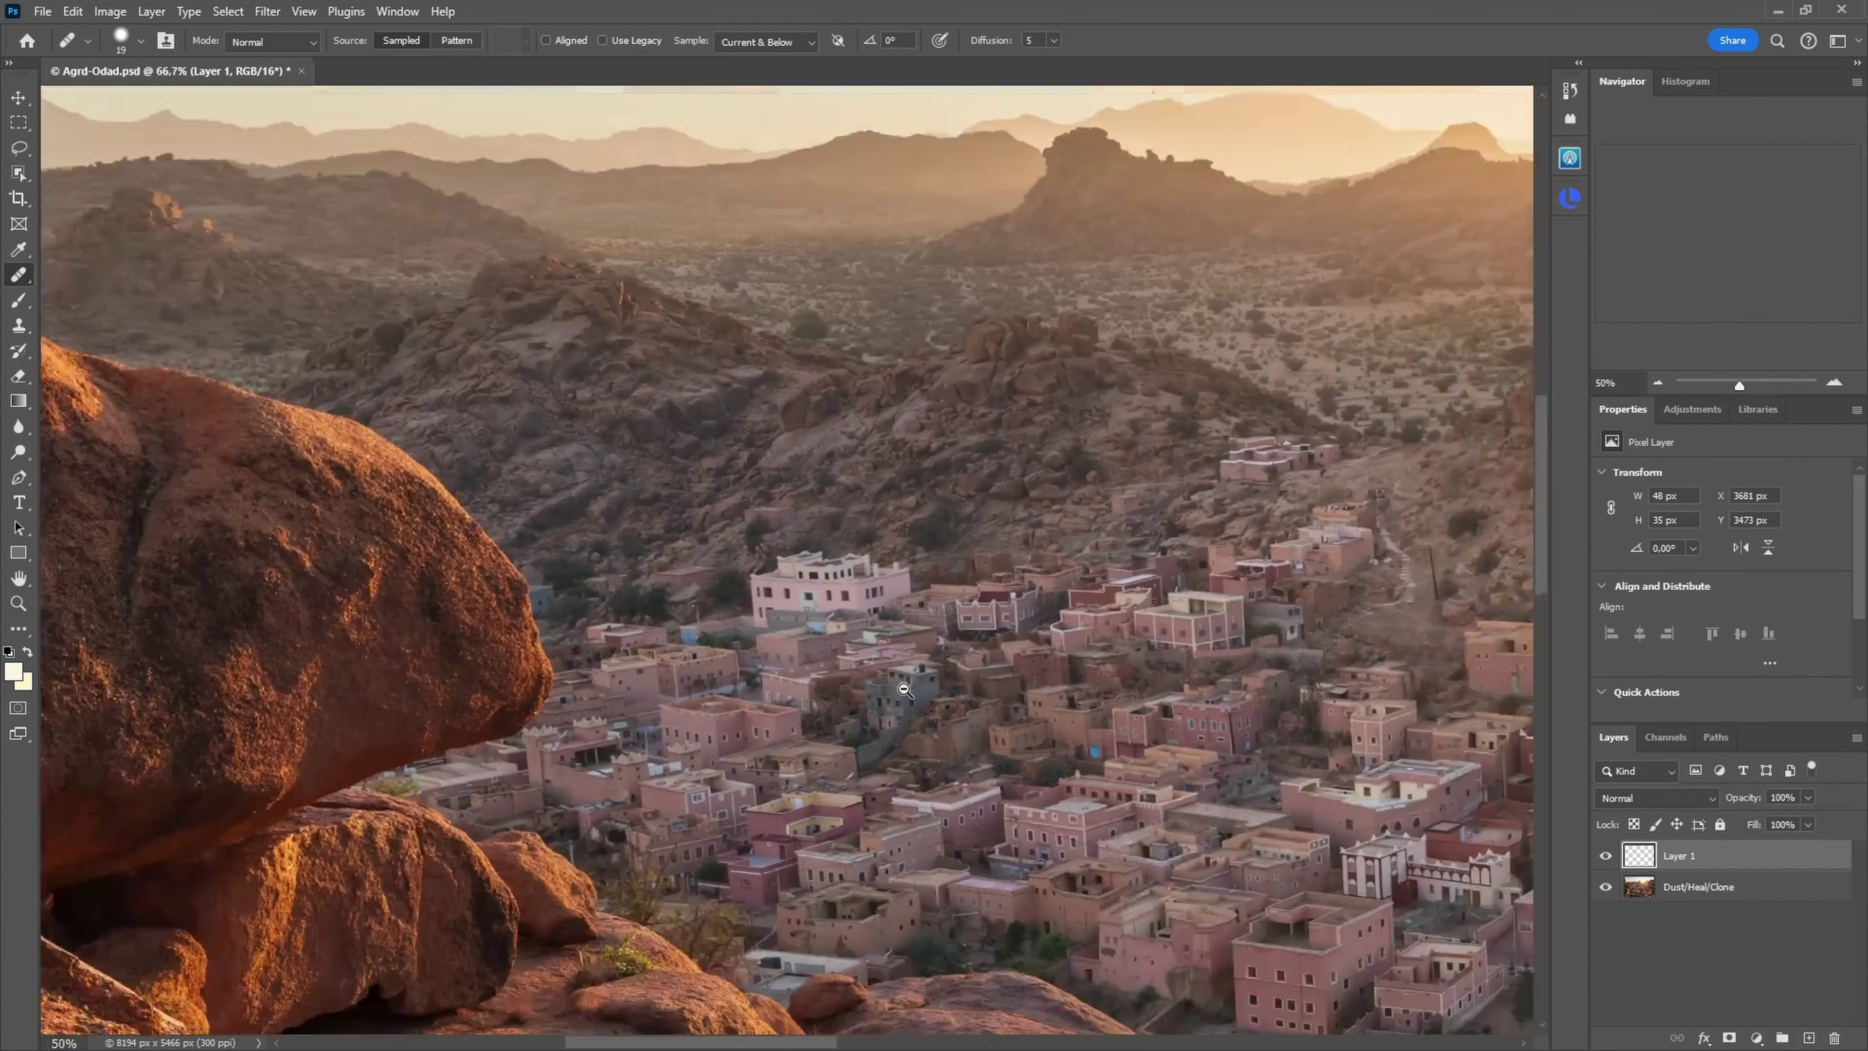
left_click(888, 674, "alt")
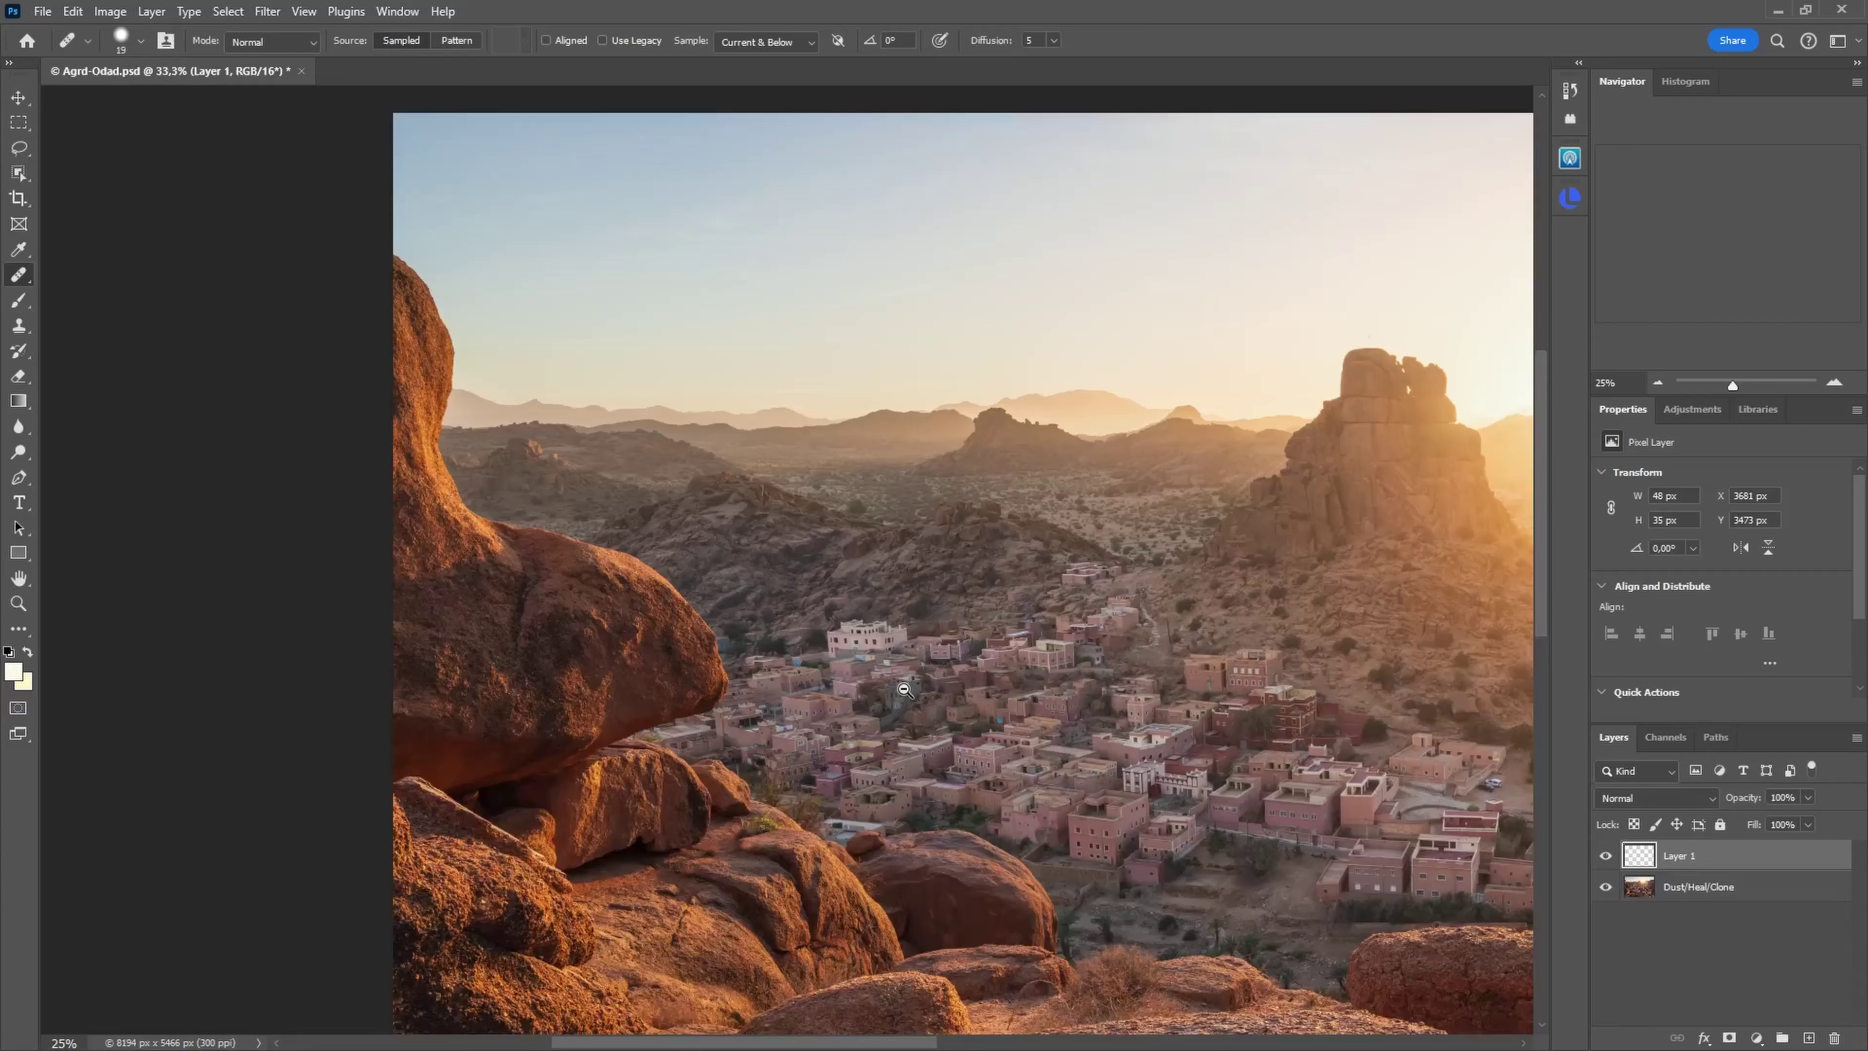
Step: Add a new layer above base in Soft Light blend mode
key("v")
scroll(888, 675, "down", 1)
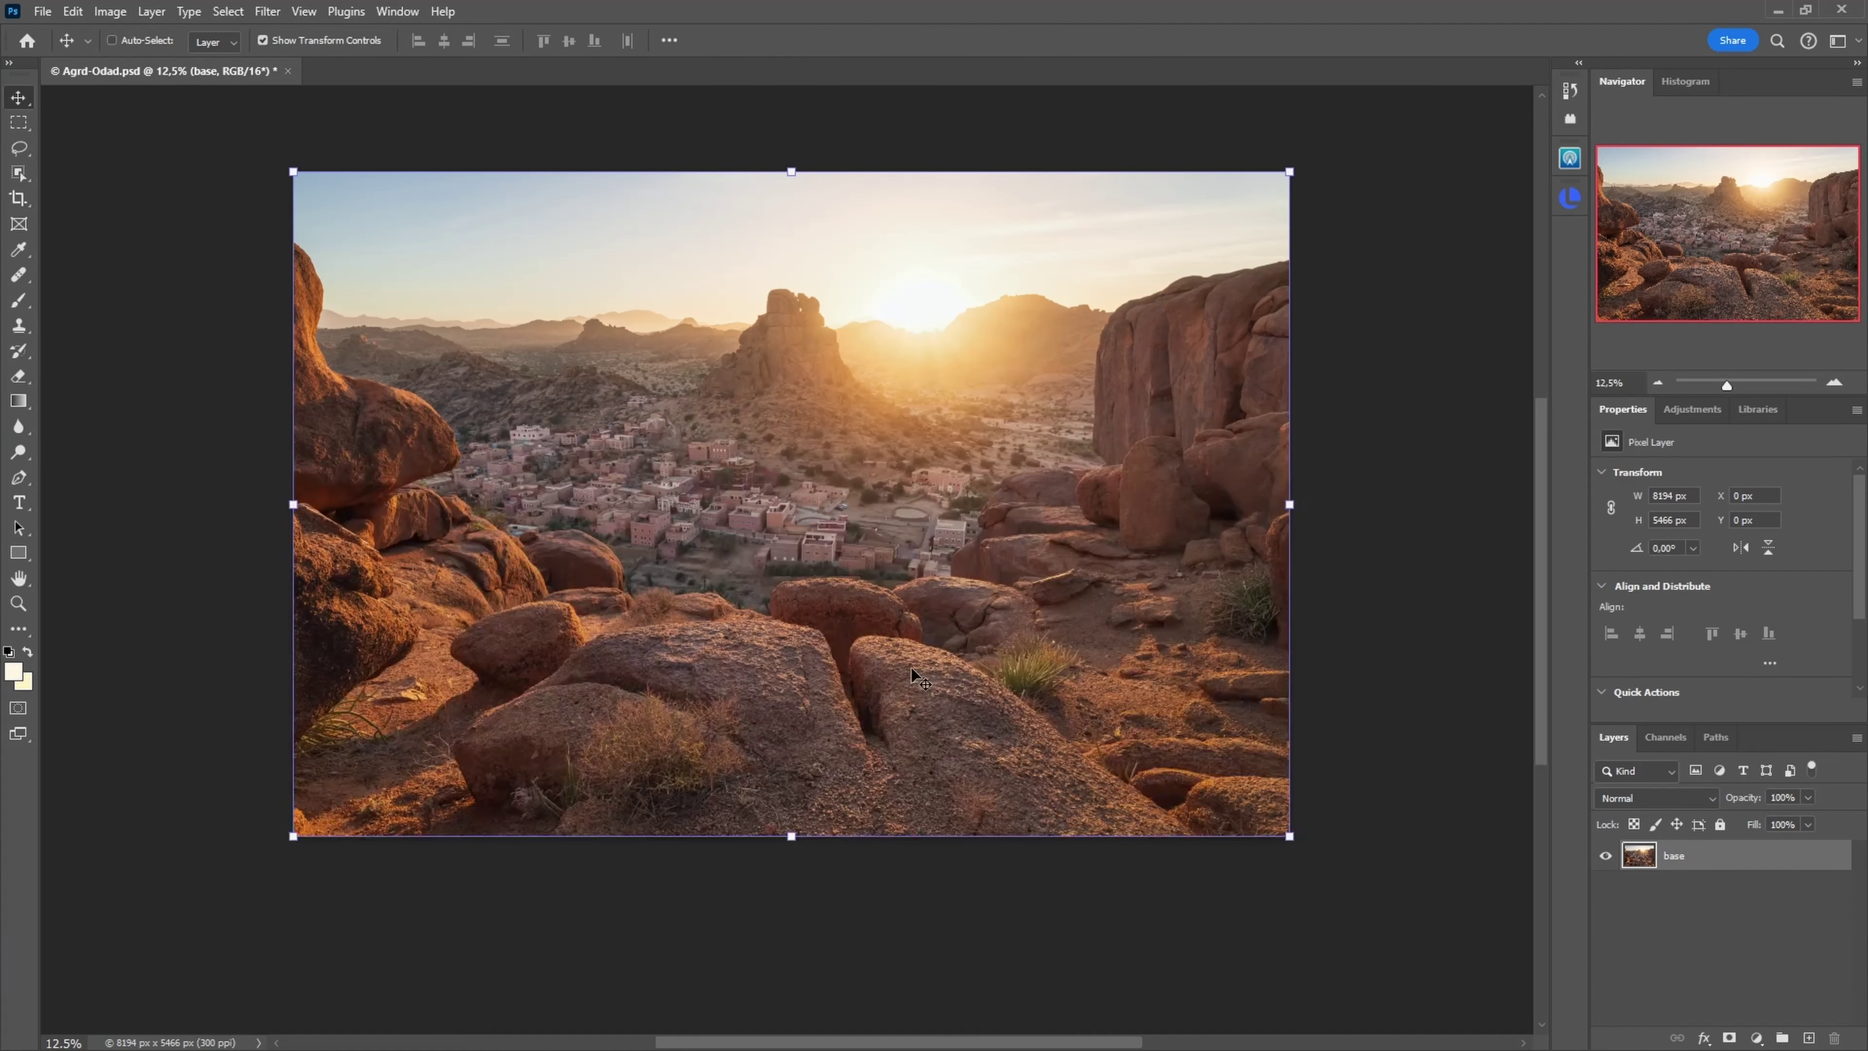
left_click(17, 122)
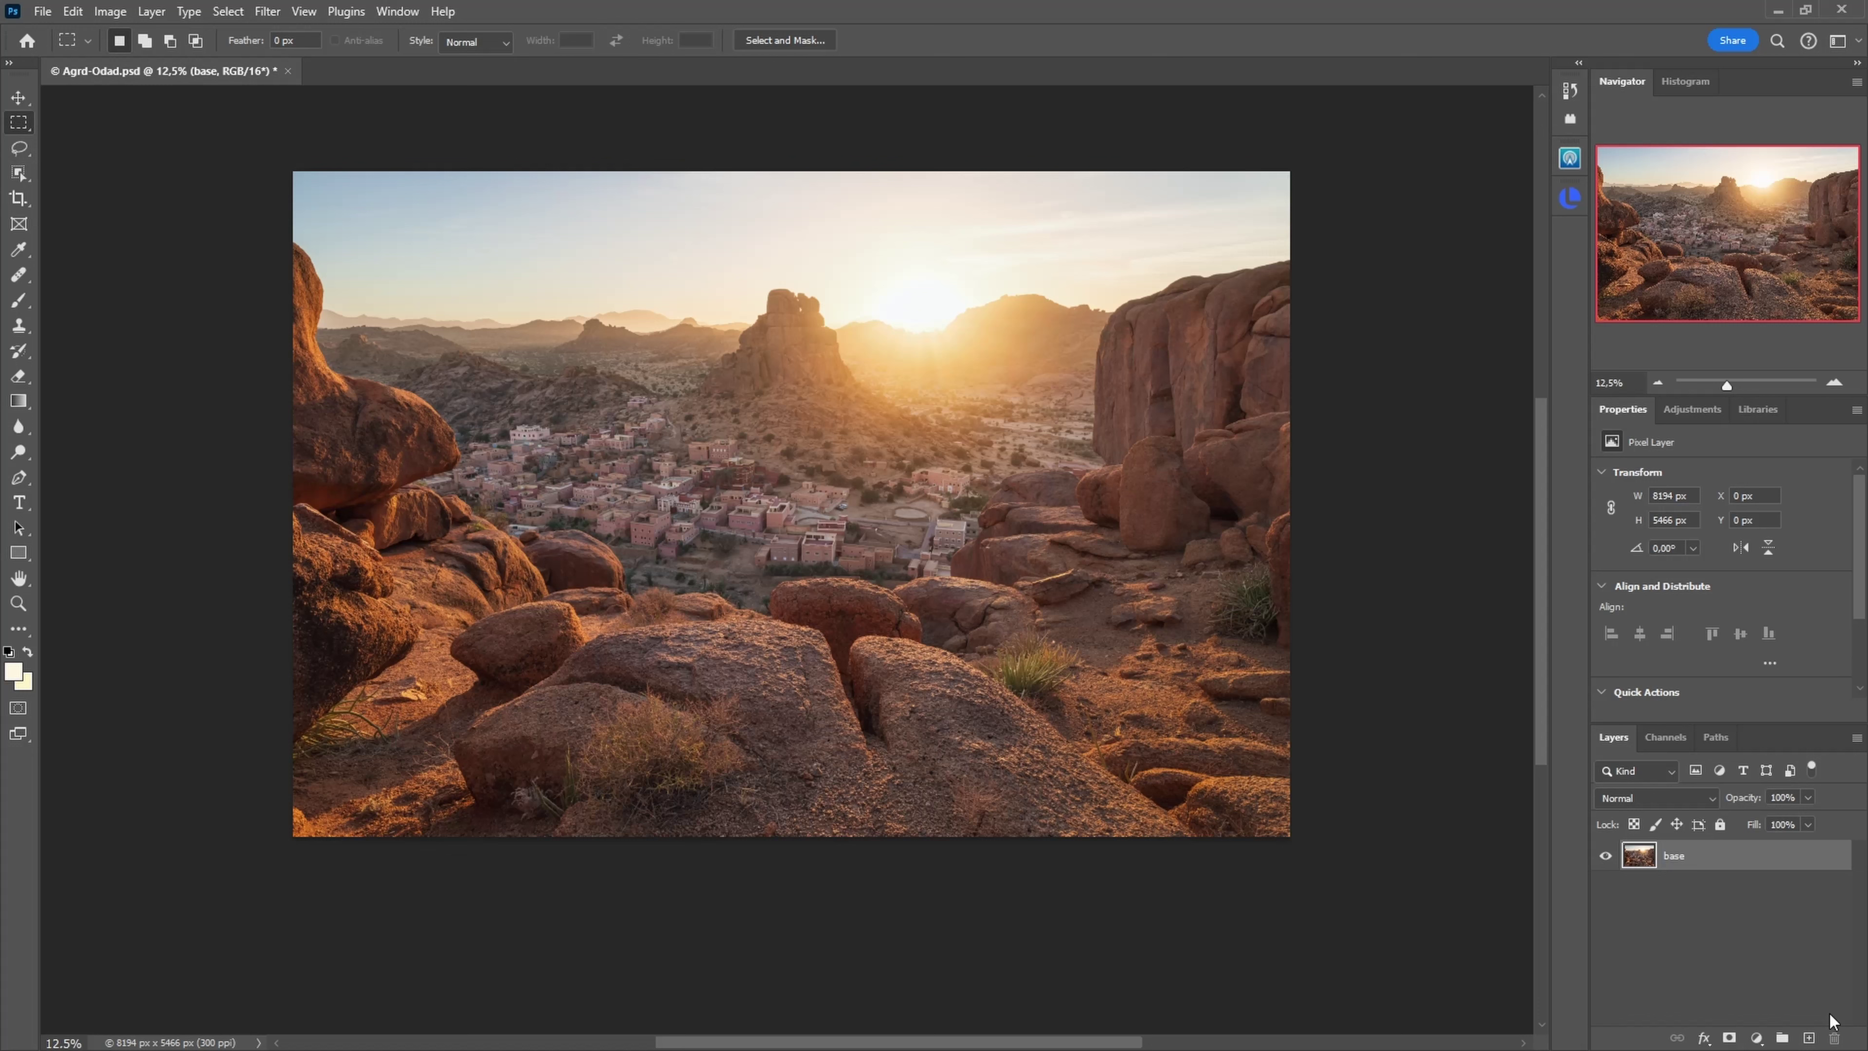
left_click(1809, 1038)
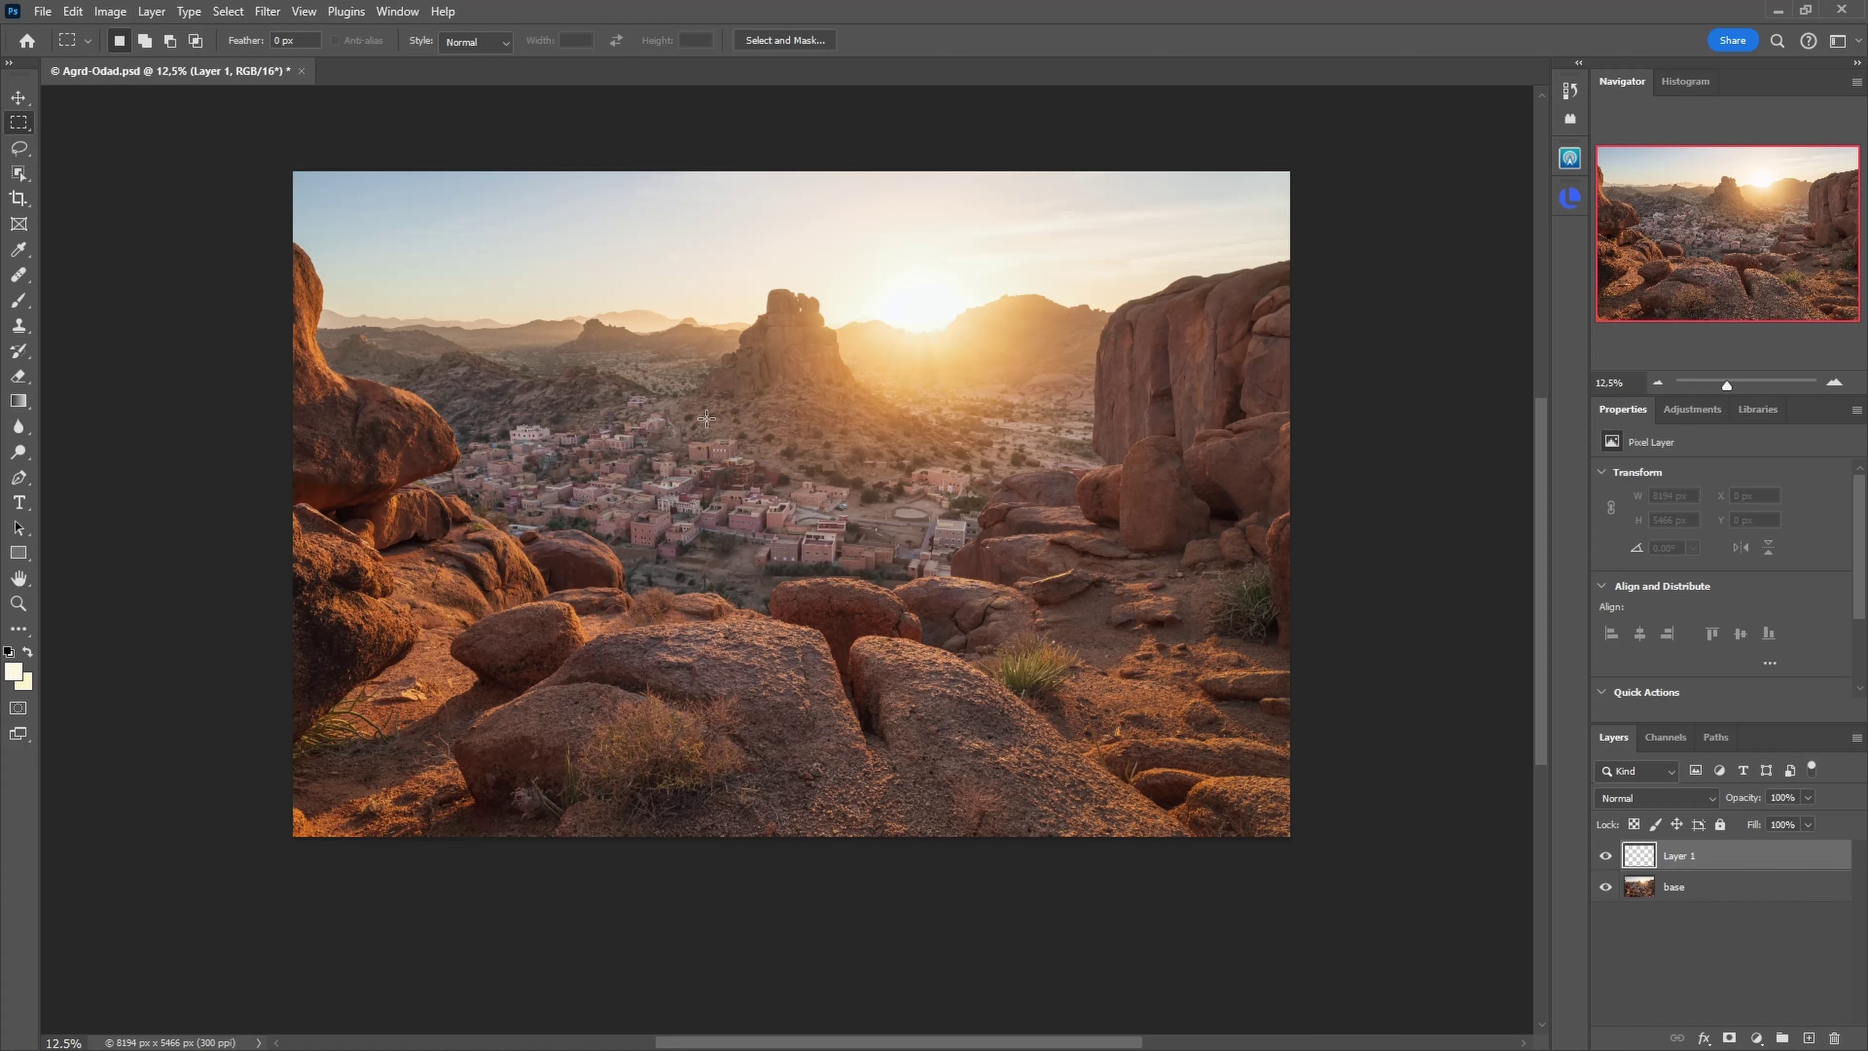
left_click(1700, 803)
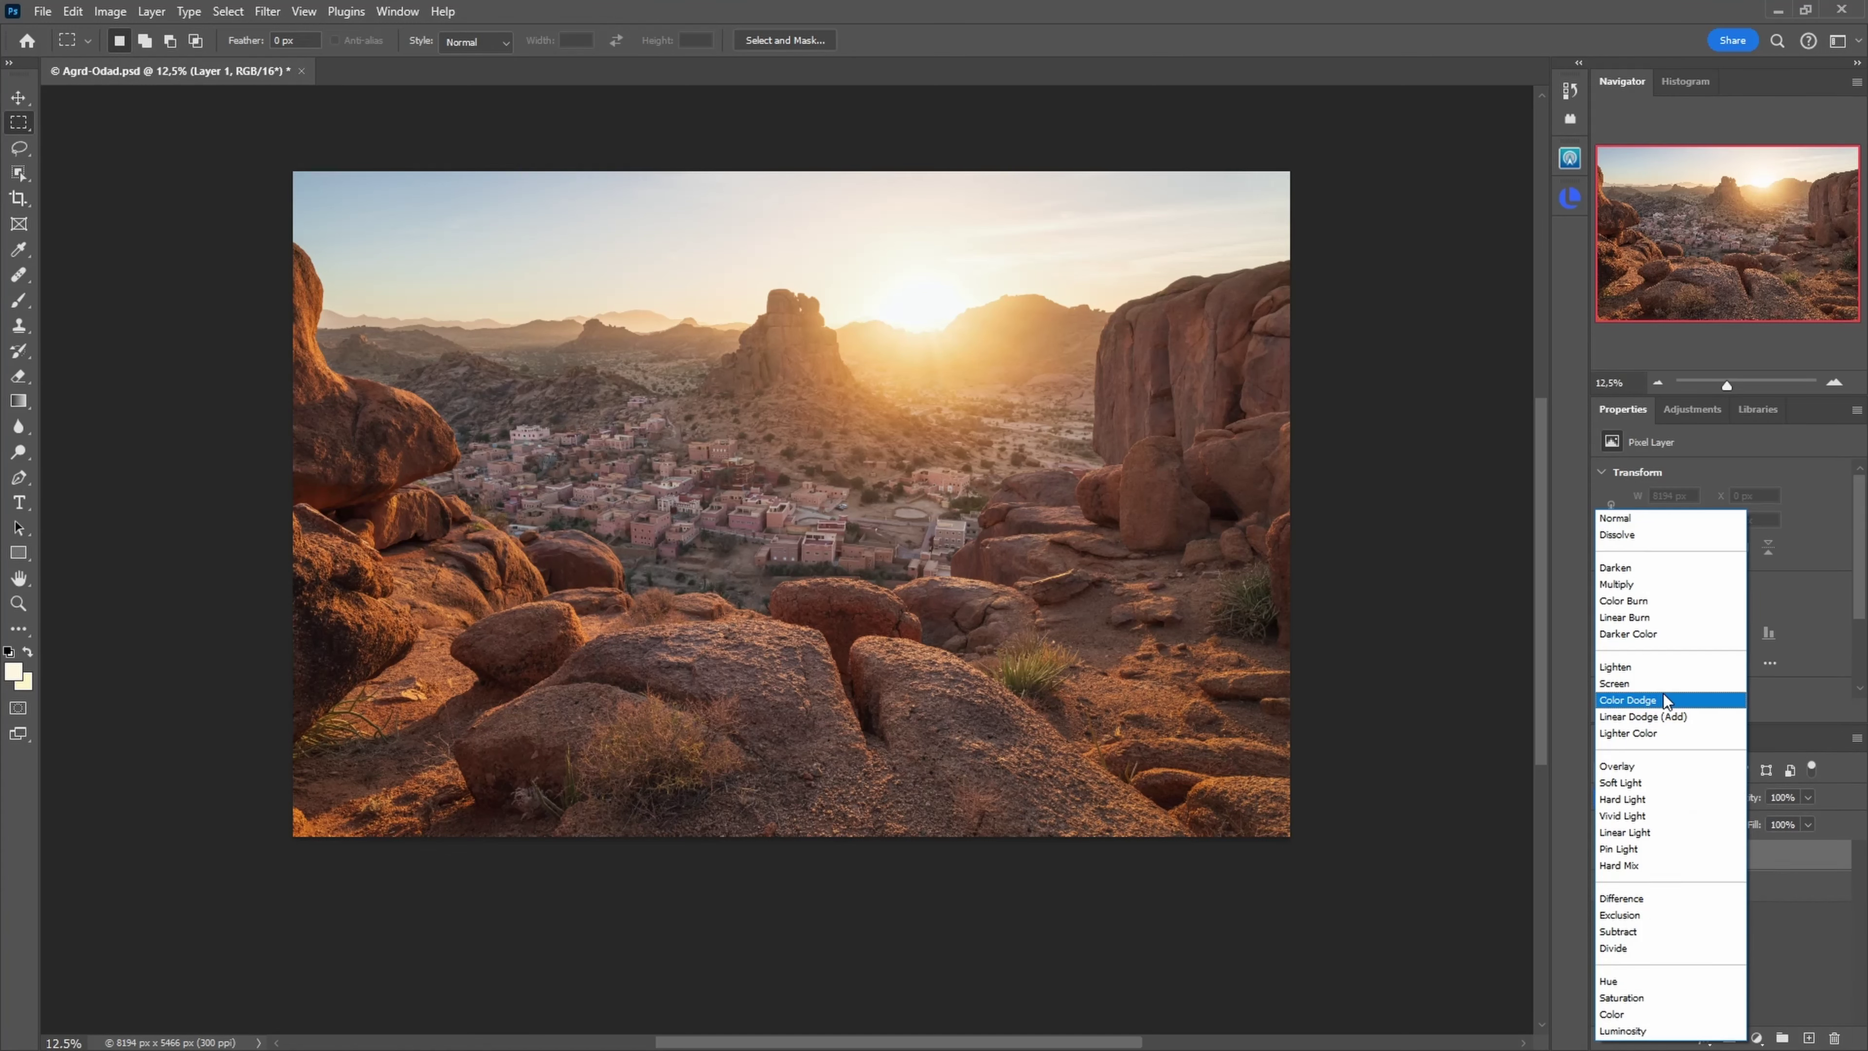
left_click(1648, 782)
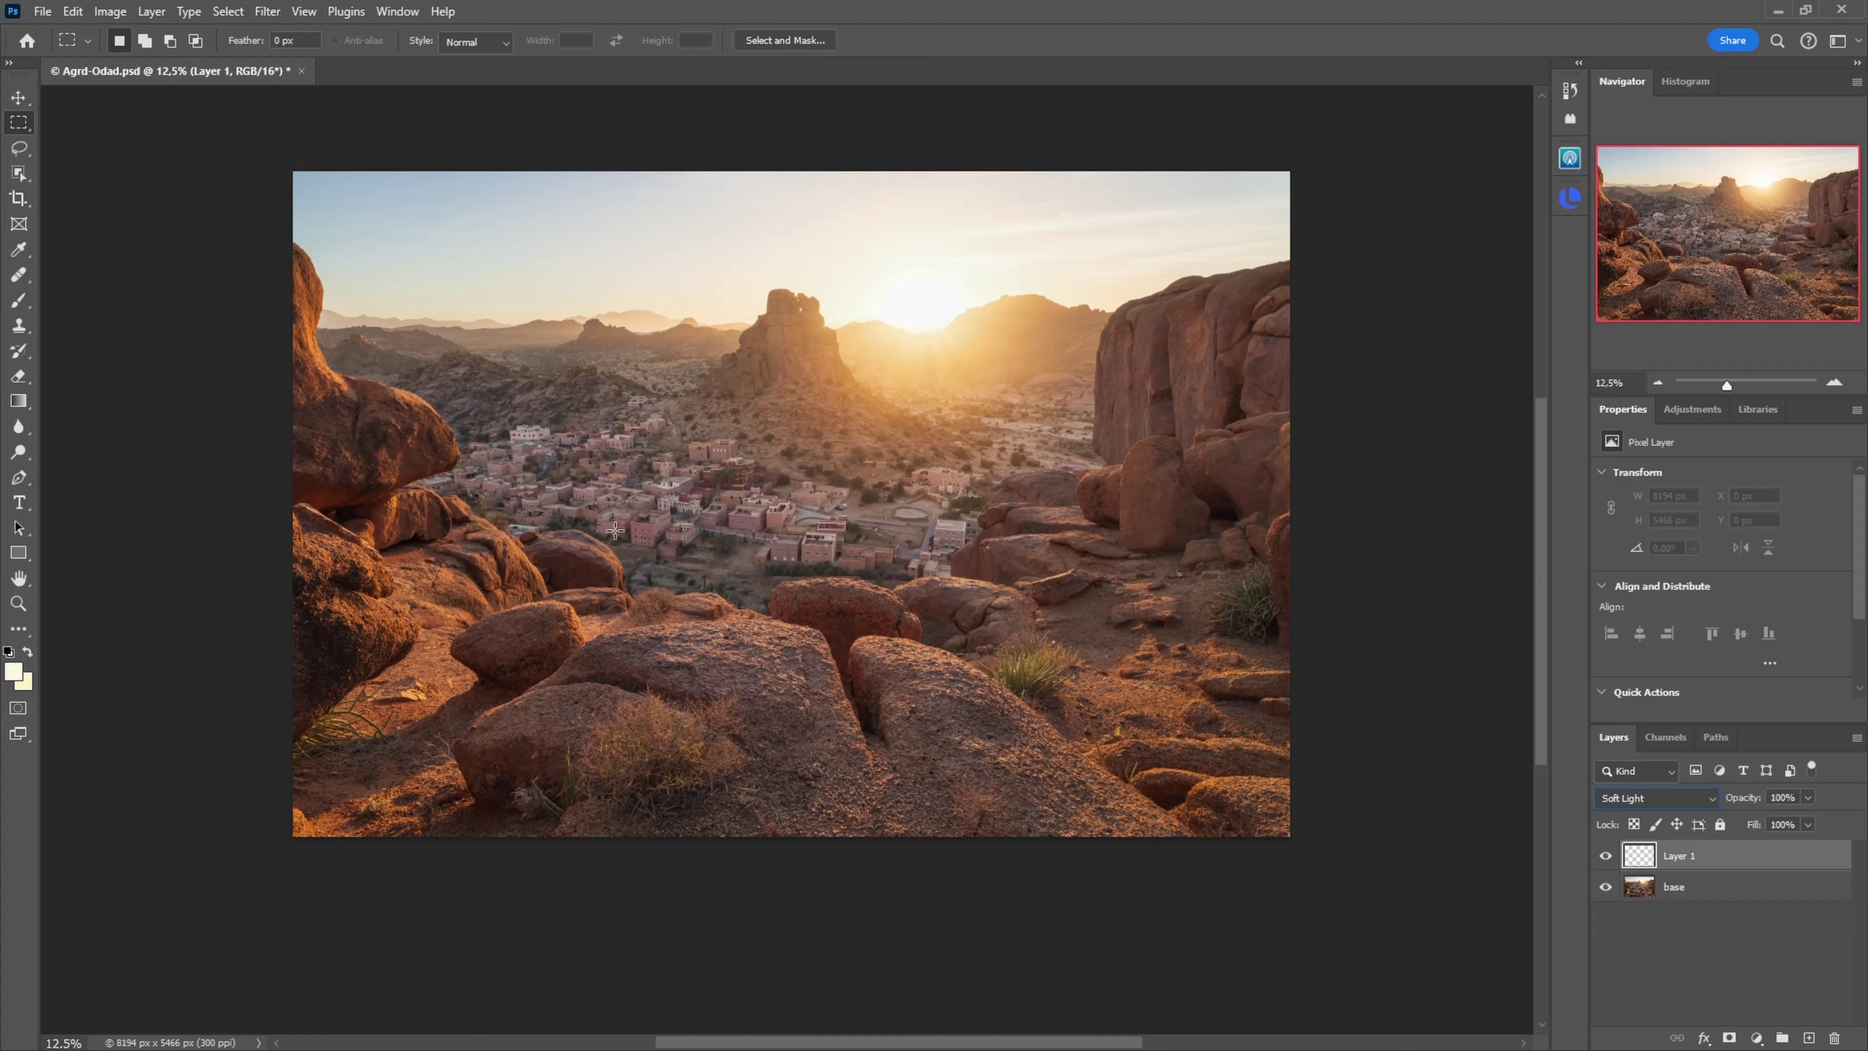
Step: Reset colours to black and white and set a ~1038 px brush at 5% opacity
key("d")
left_click(19, 300)
left_click_drag(688, 313, 781, 289)
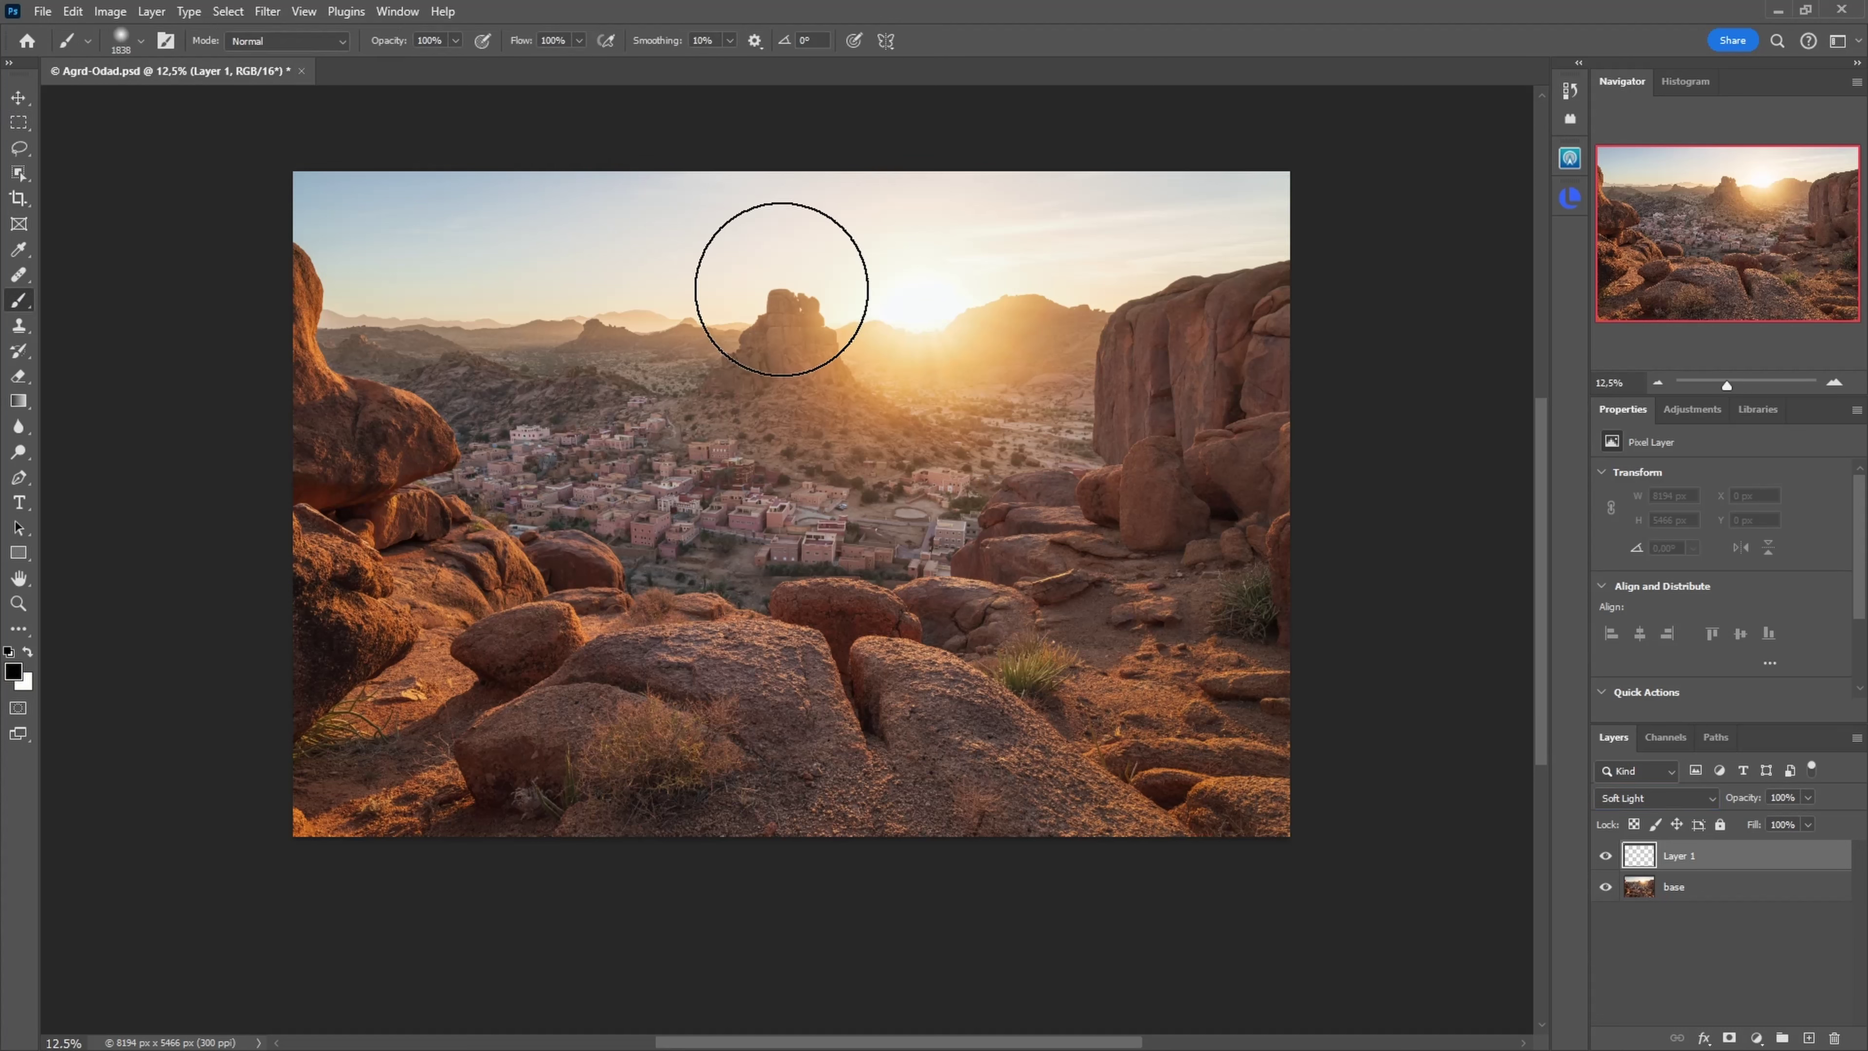
key("0")
key("5")
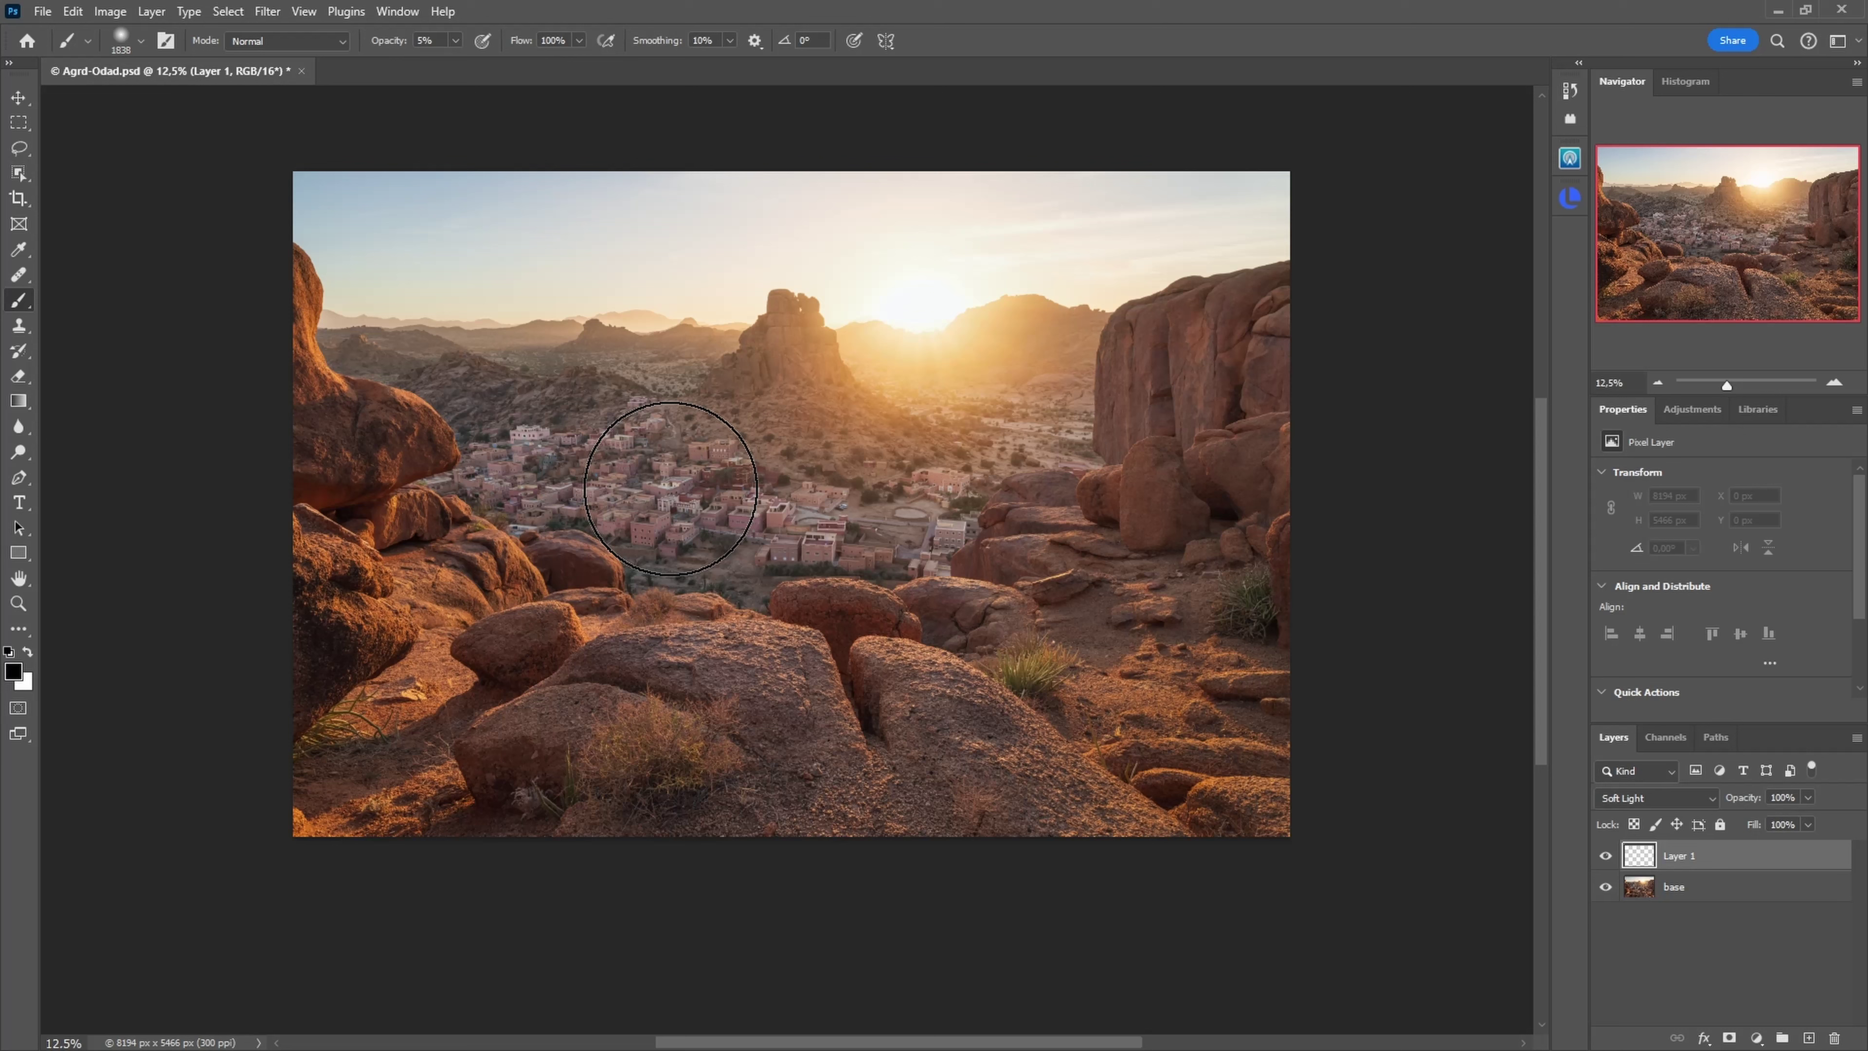
left_click_drag(667, 480, 625, 491)
mouse_move(501, 484)
left_mouse_down()
mouse_move(459, 483)
mouse_move(534, 451)
left_mouse_up()
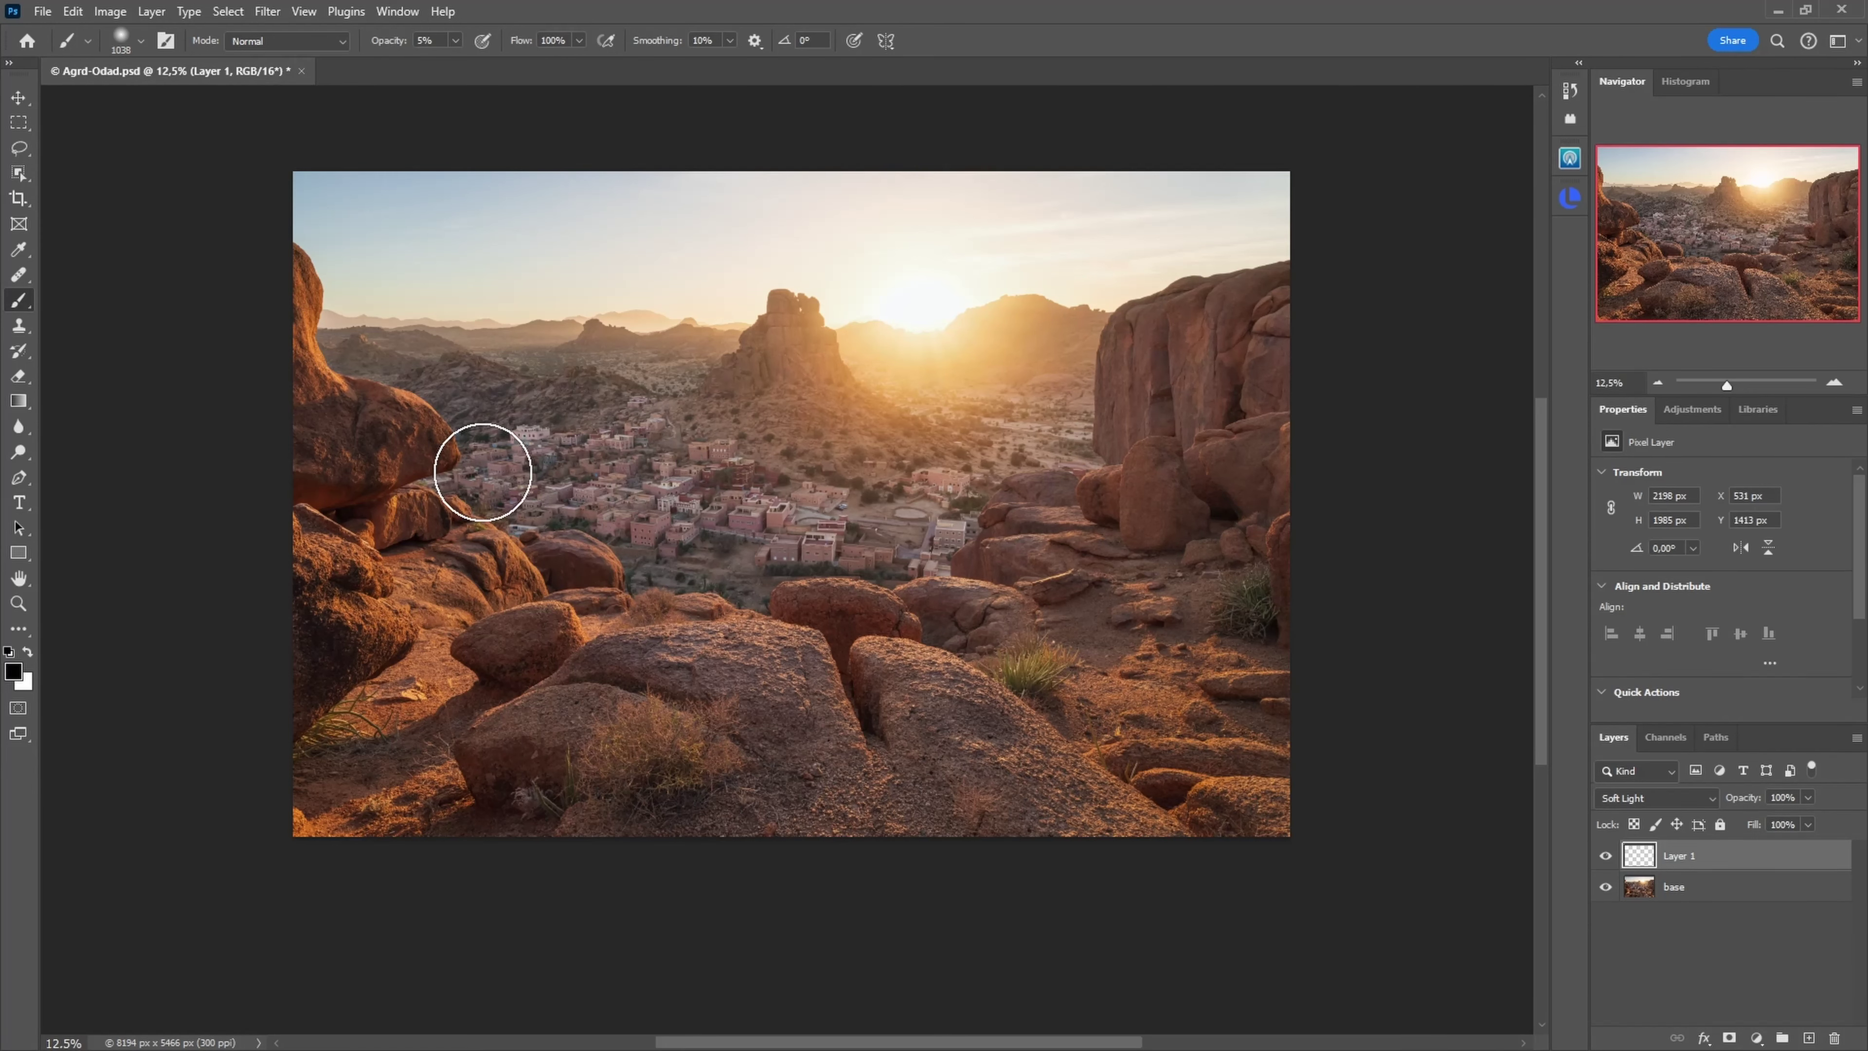
Step: Burn the rock spire, village and a band from the left rocks with soft black strokes at 5–10%
left_click_drag(744, 409, 763, 359)
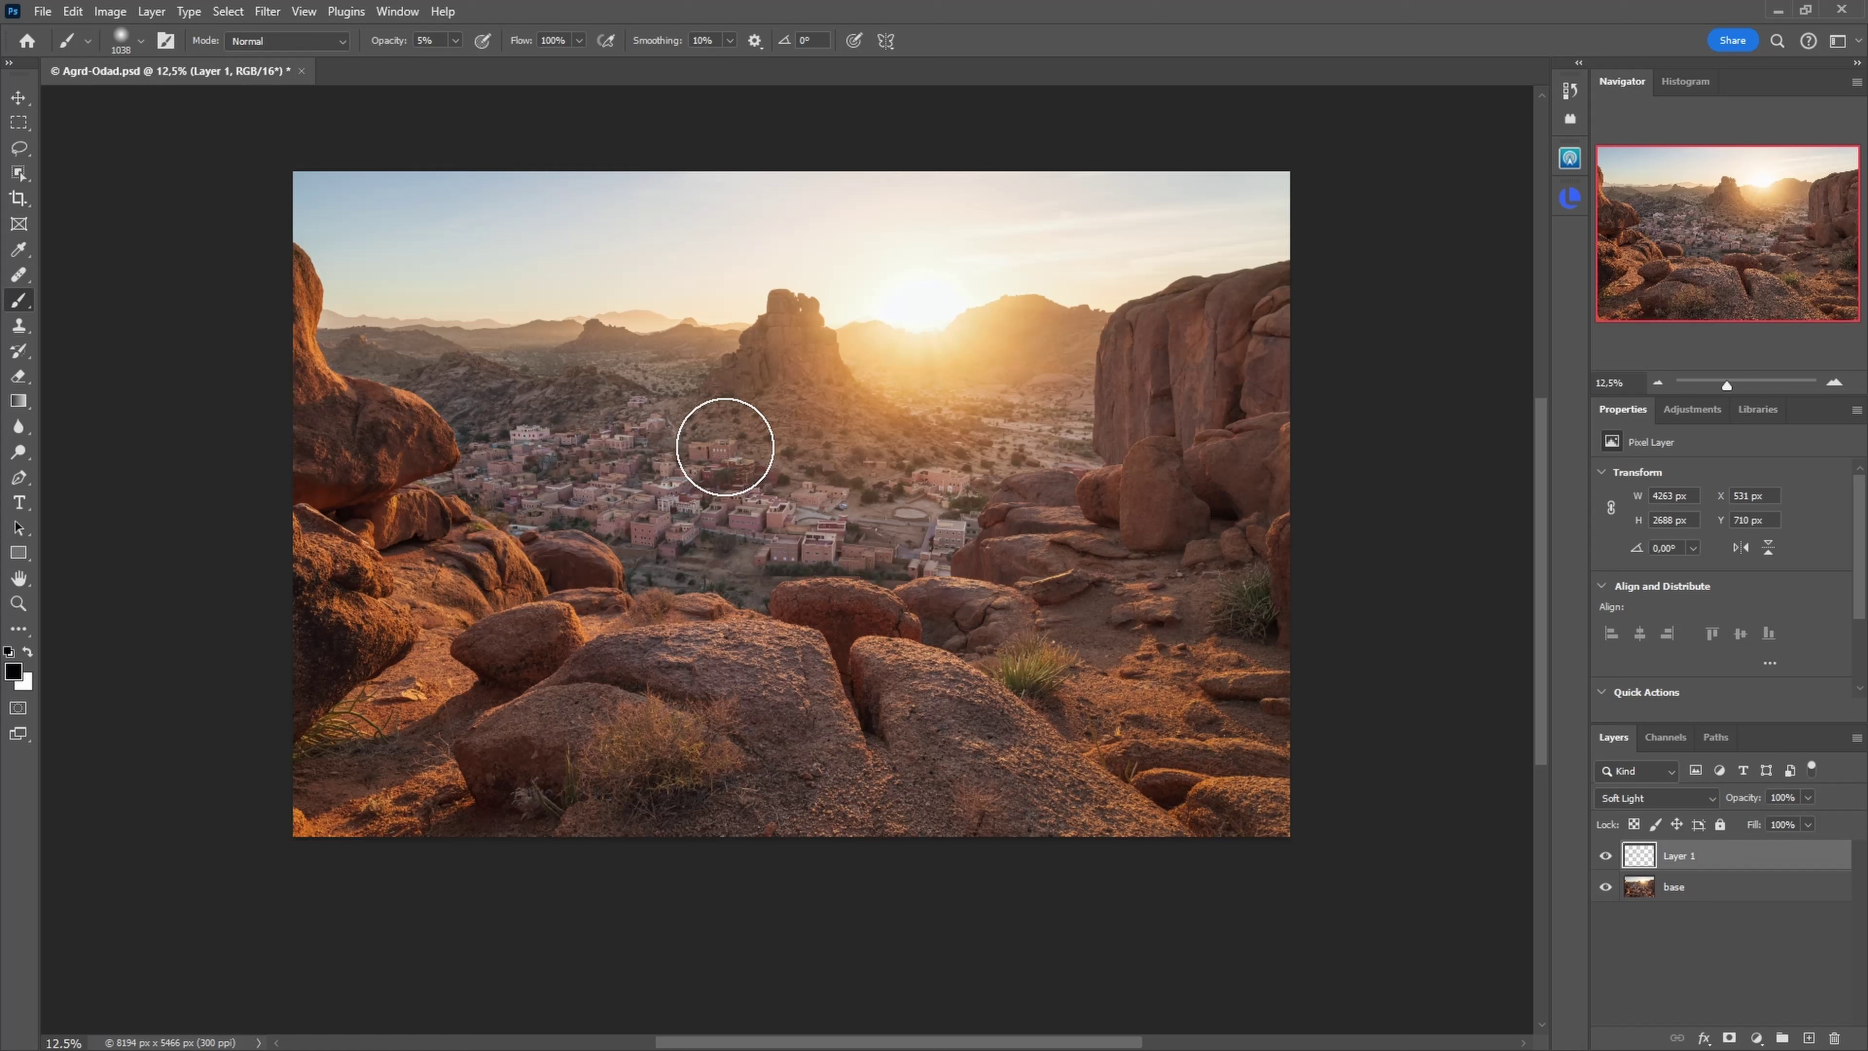
key("1")
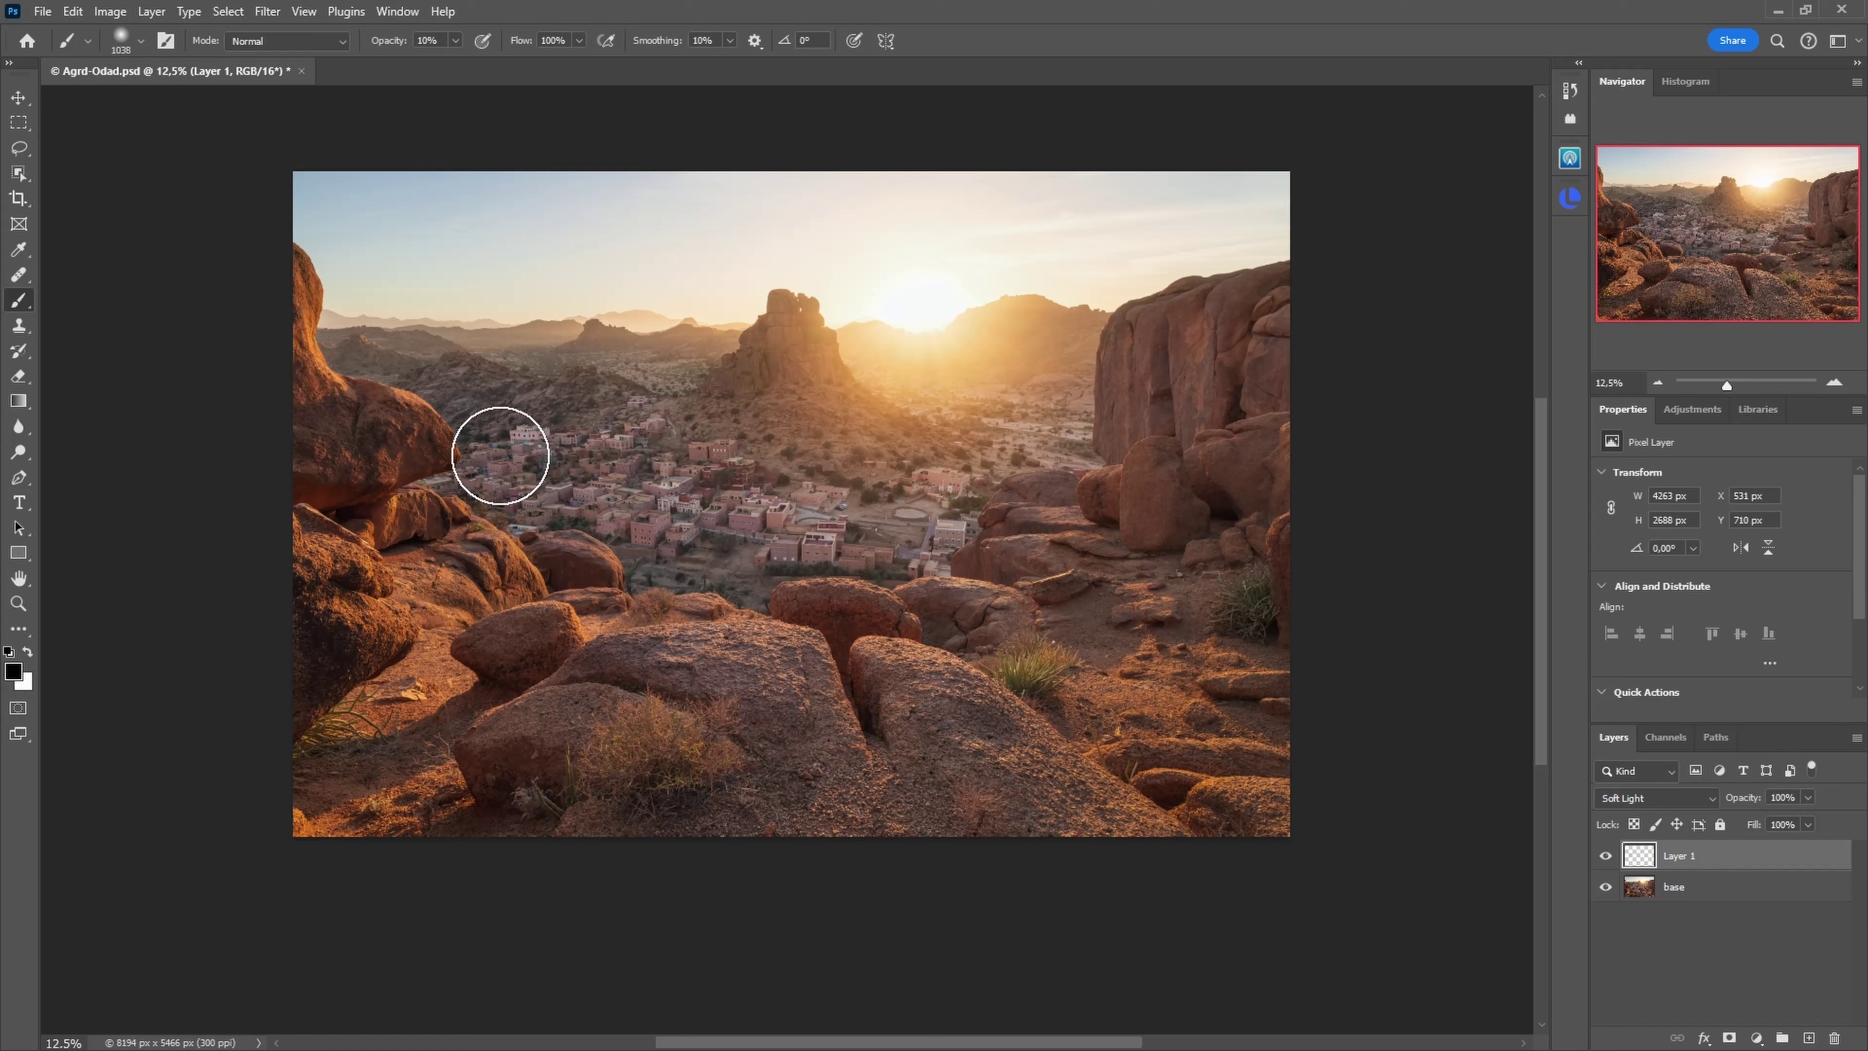
mouse_move(689, 500)
left_mouse_down()
mouse_move(700, 522)
mouse_move(842, 529)
mouse_move(959, 505)
mouse_move(632, 569)
mouse_move(597, 510)
mouse_move(517, 488)
mouse_move(650, 430)
mouse_move(664, 398)
left_mouse_up()
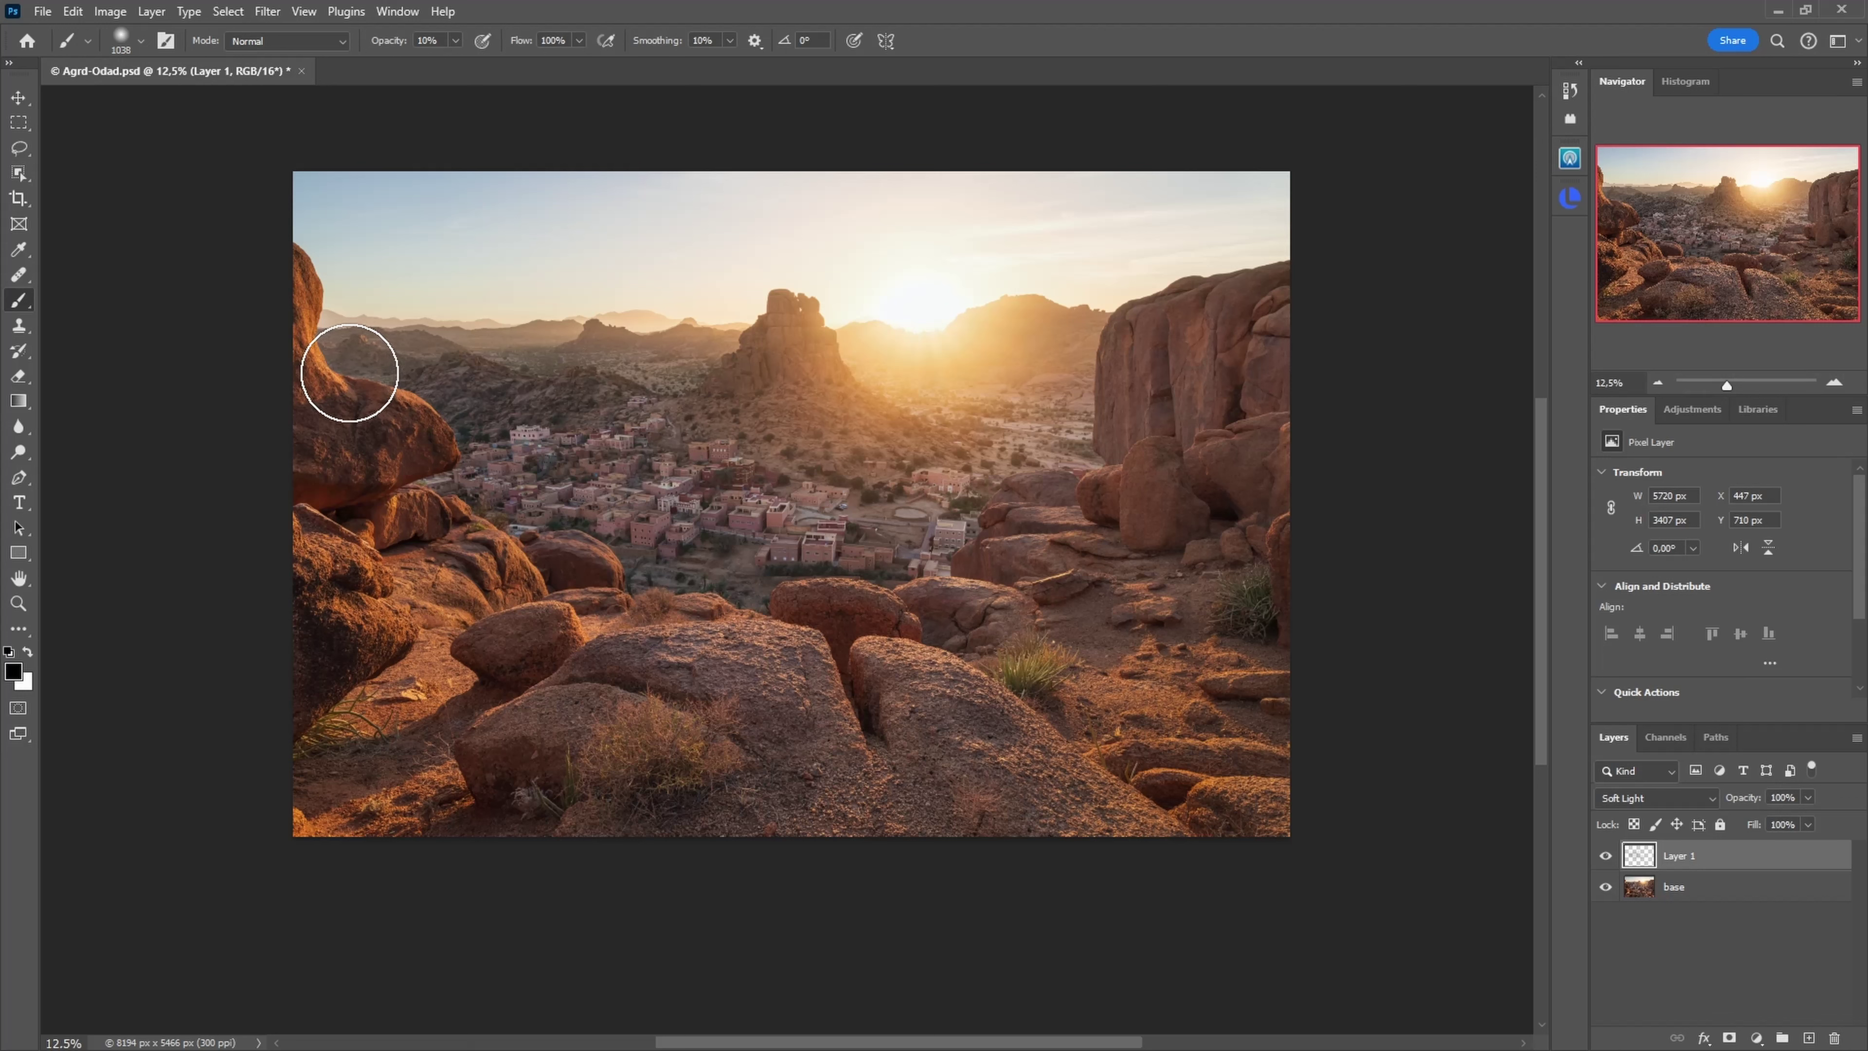
left_click_drag(322, 382, 1079, 429)
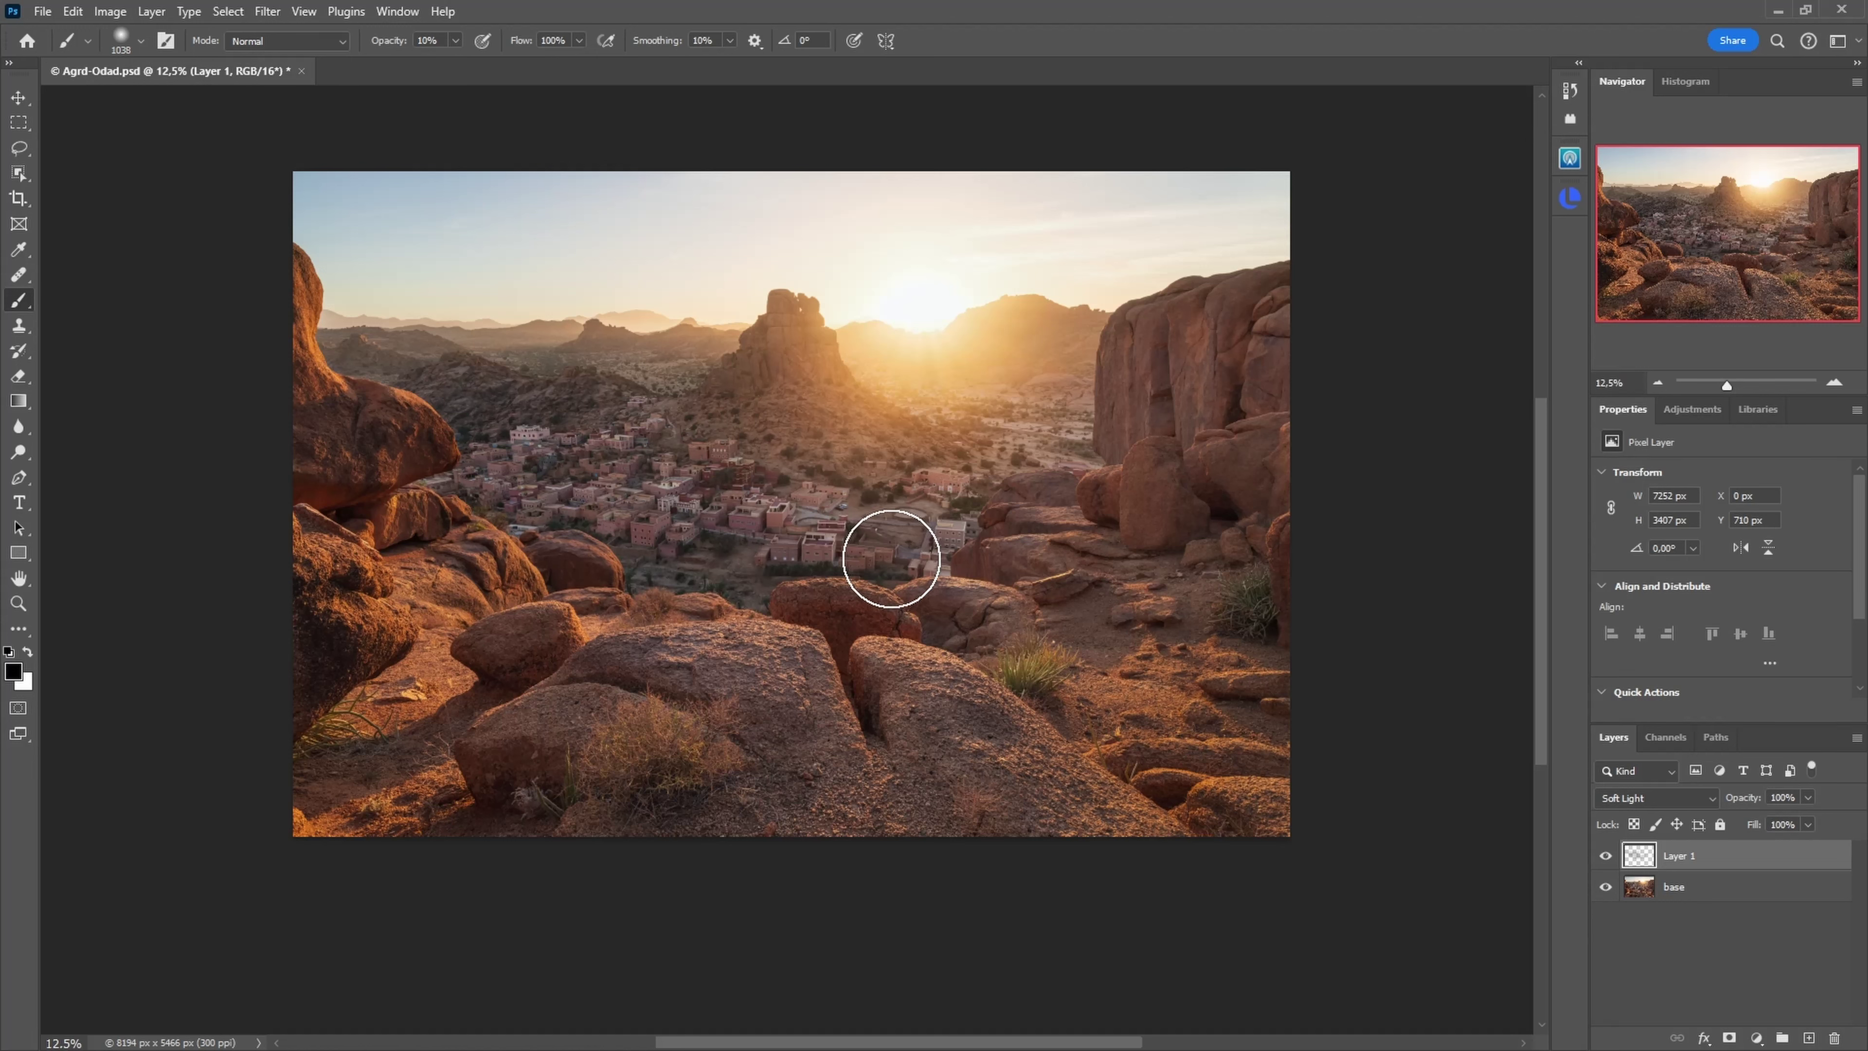
left_click(1578, 206)
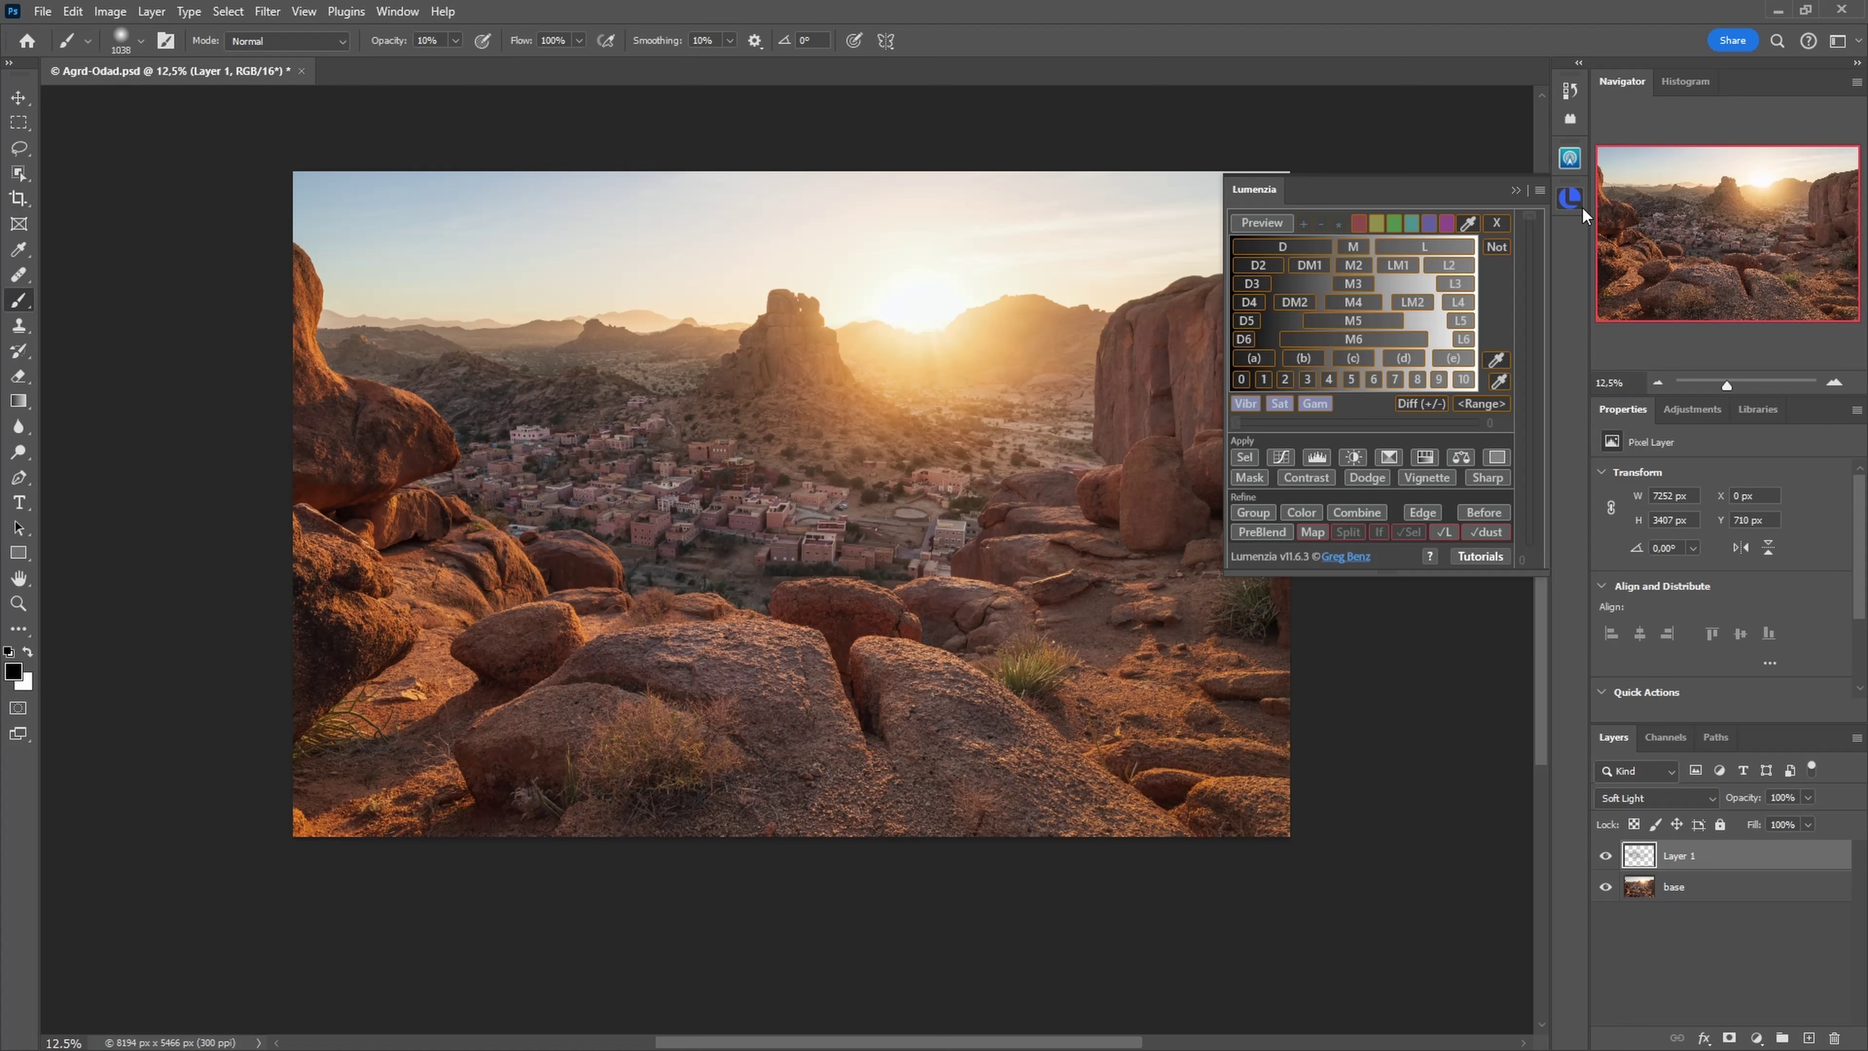
left_click(1465, 252)
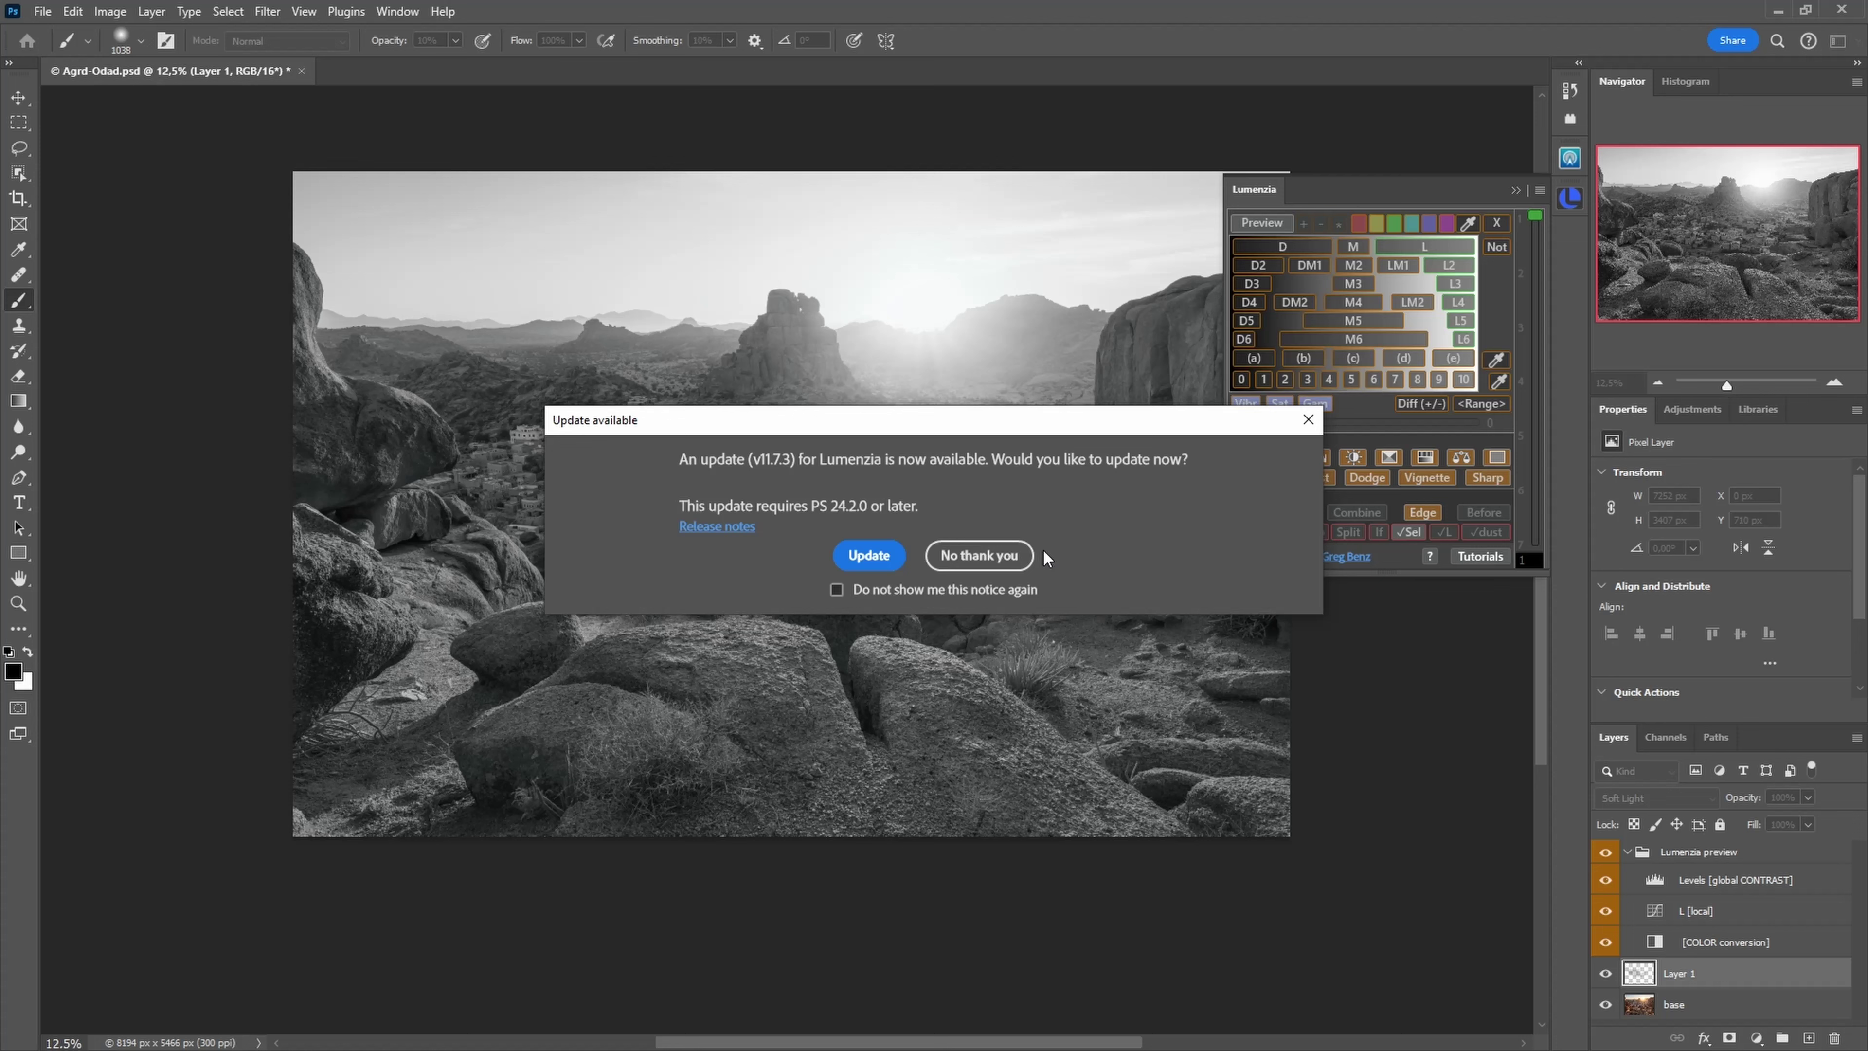
left_click(980, 557)
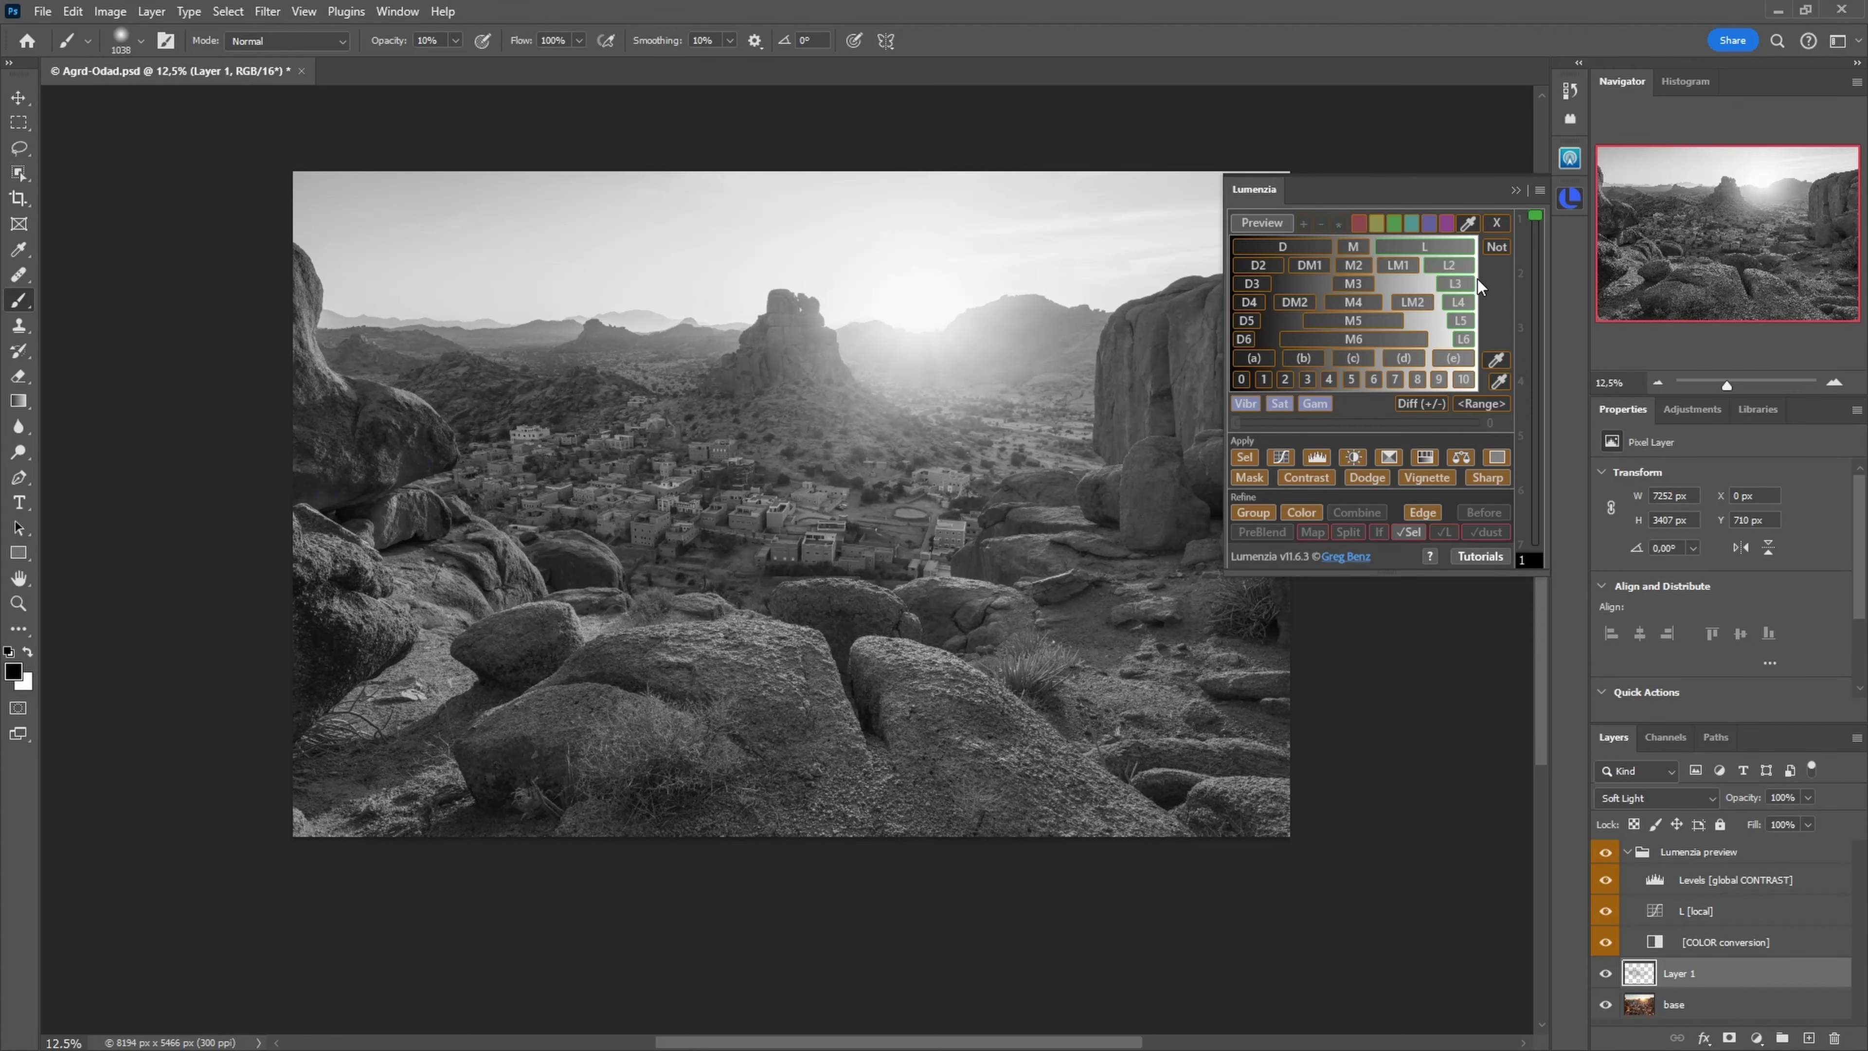
left_click(1449, 266)
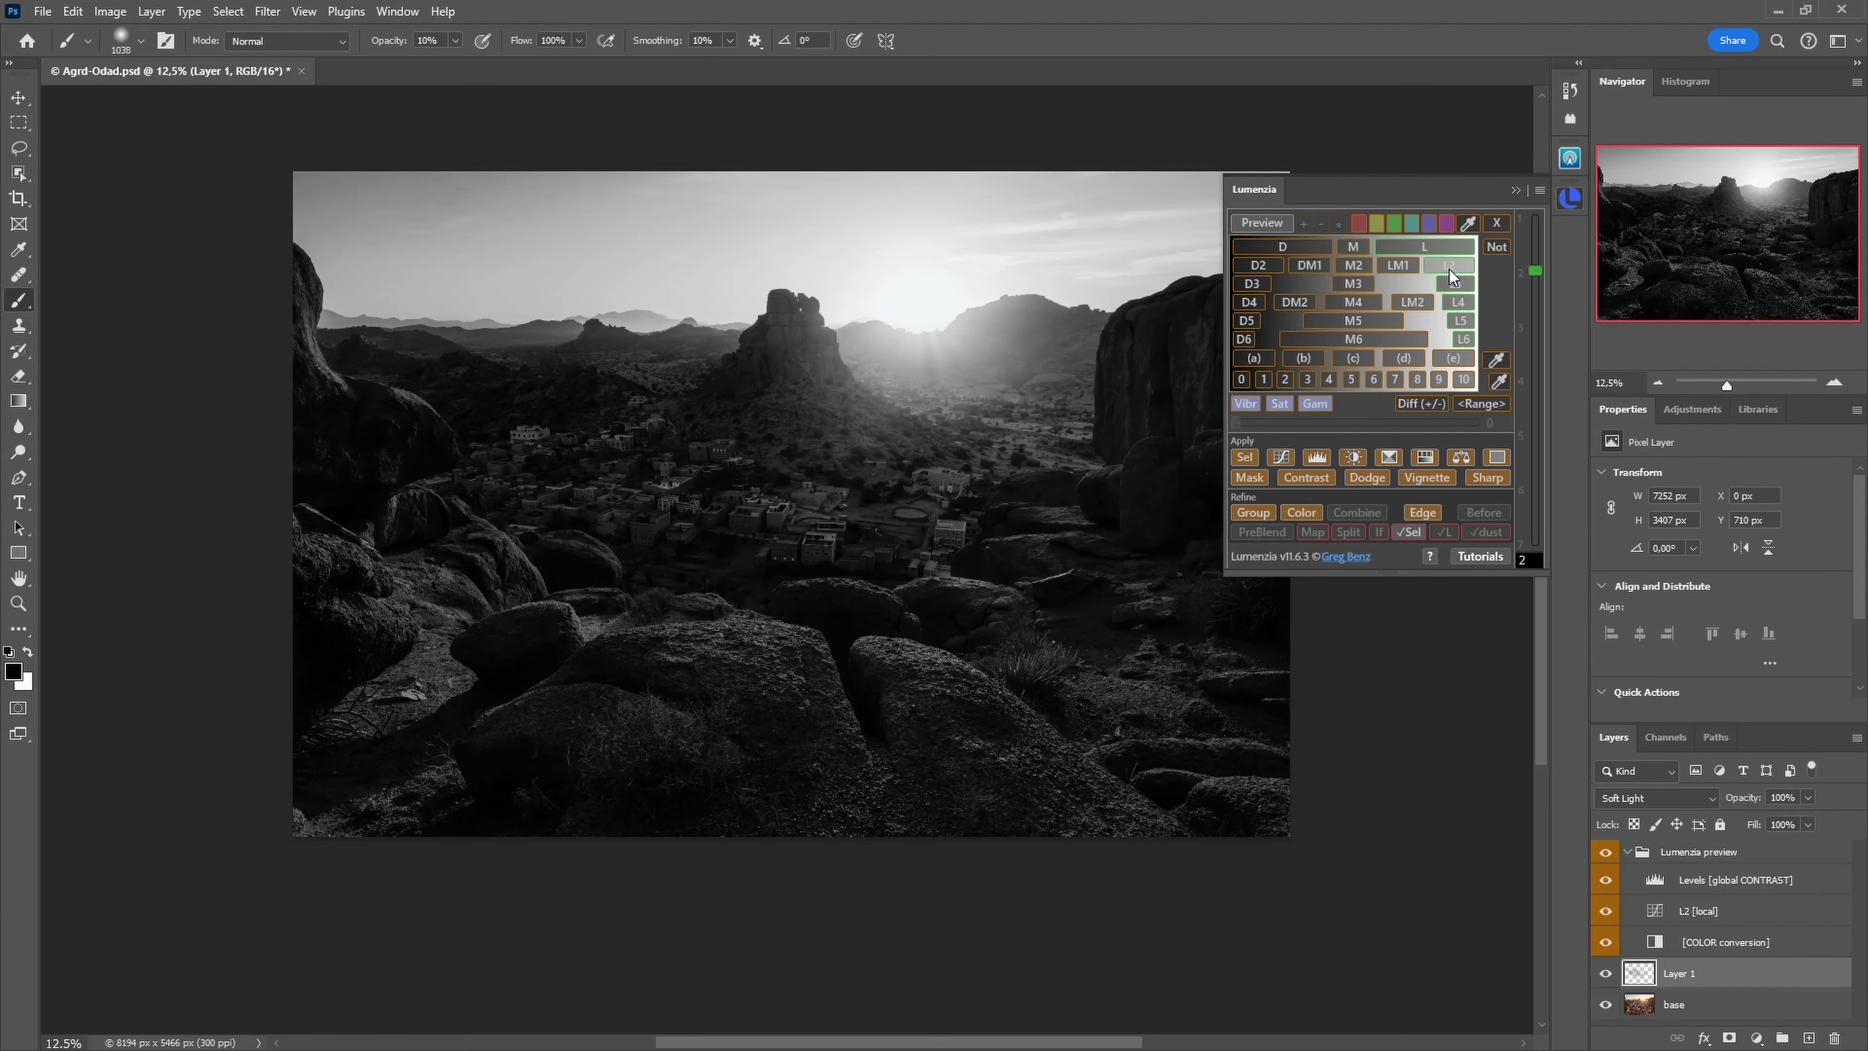
left_click(1432, 250)
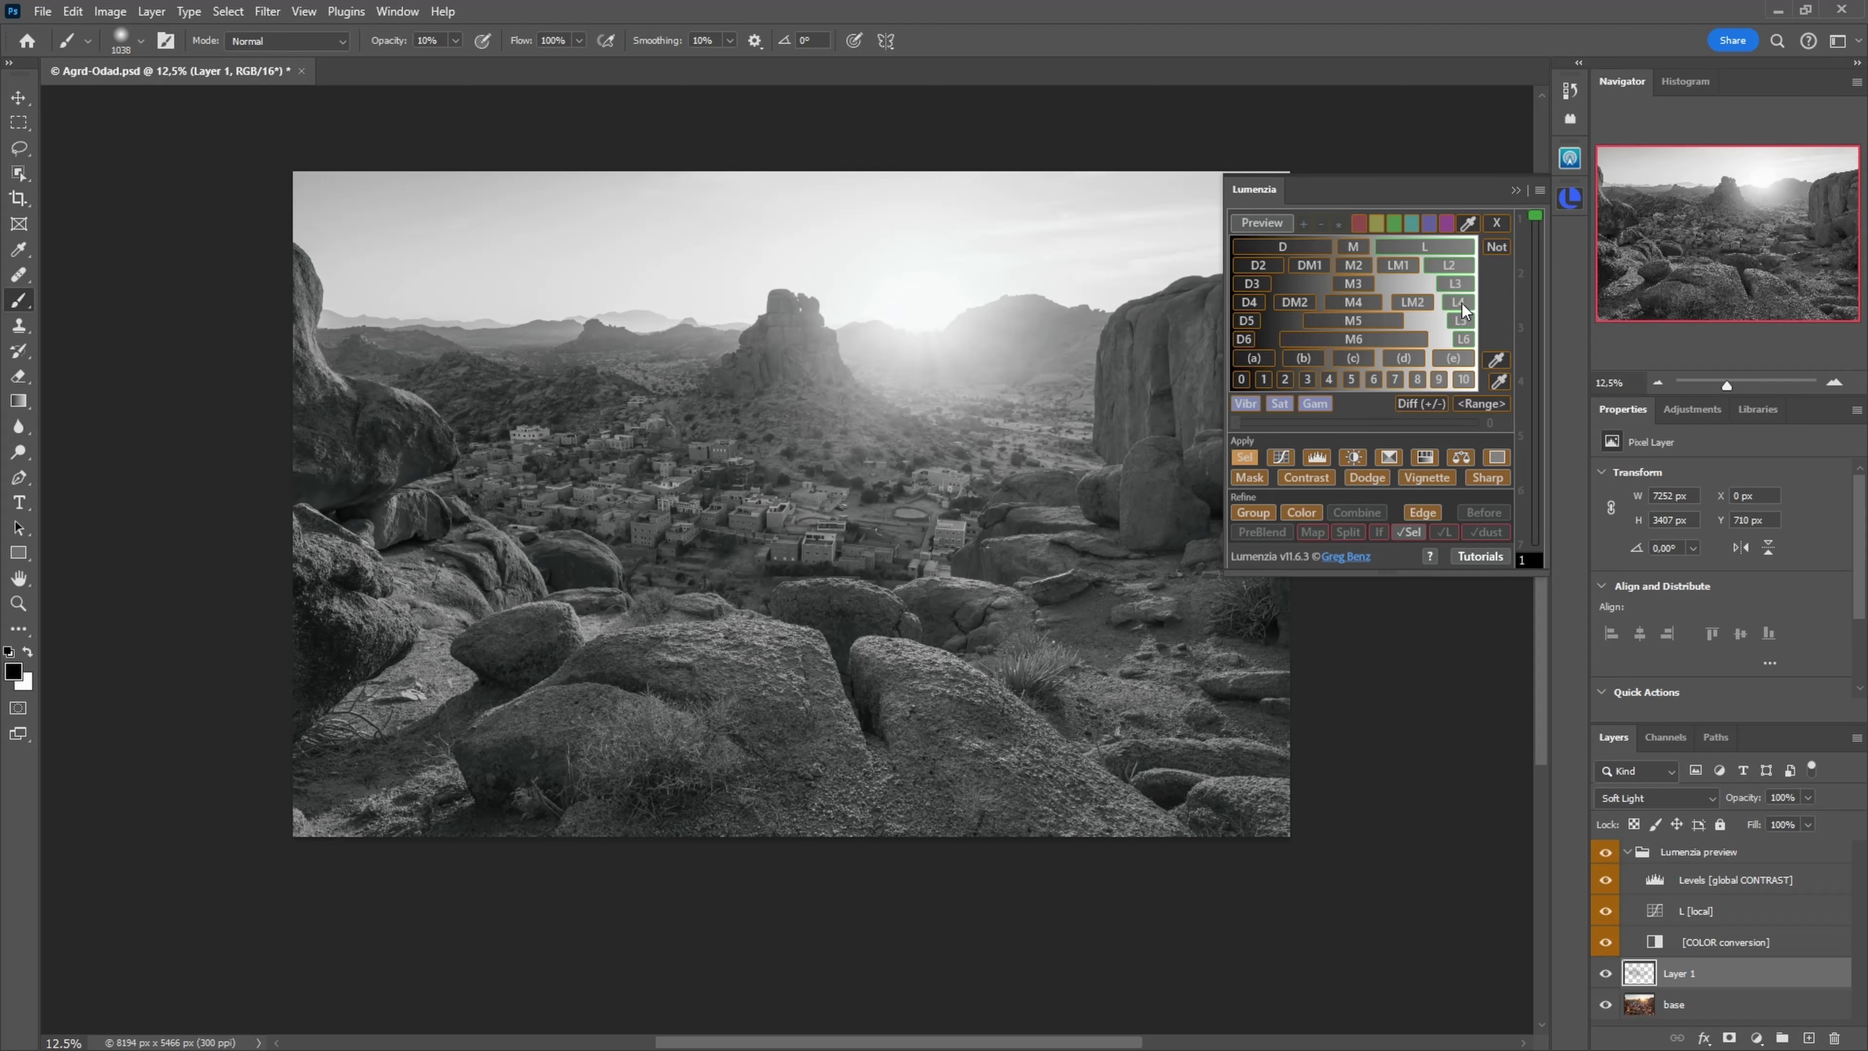
left_click(1518, 191)
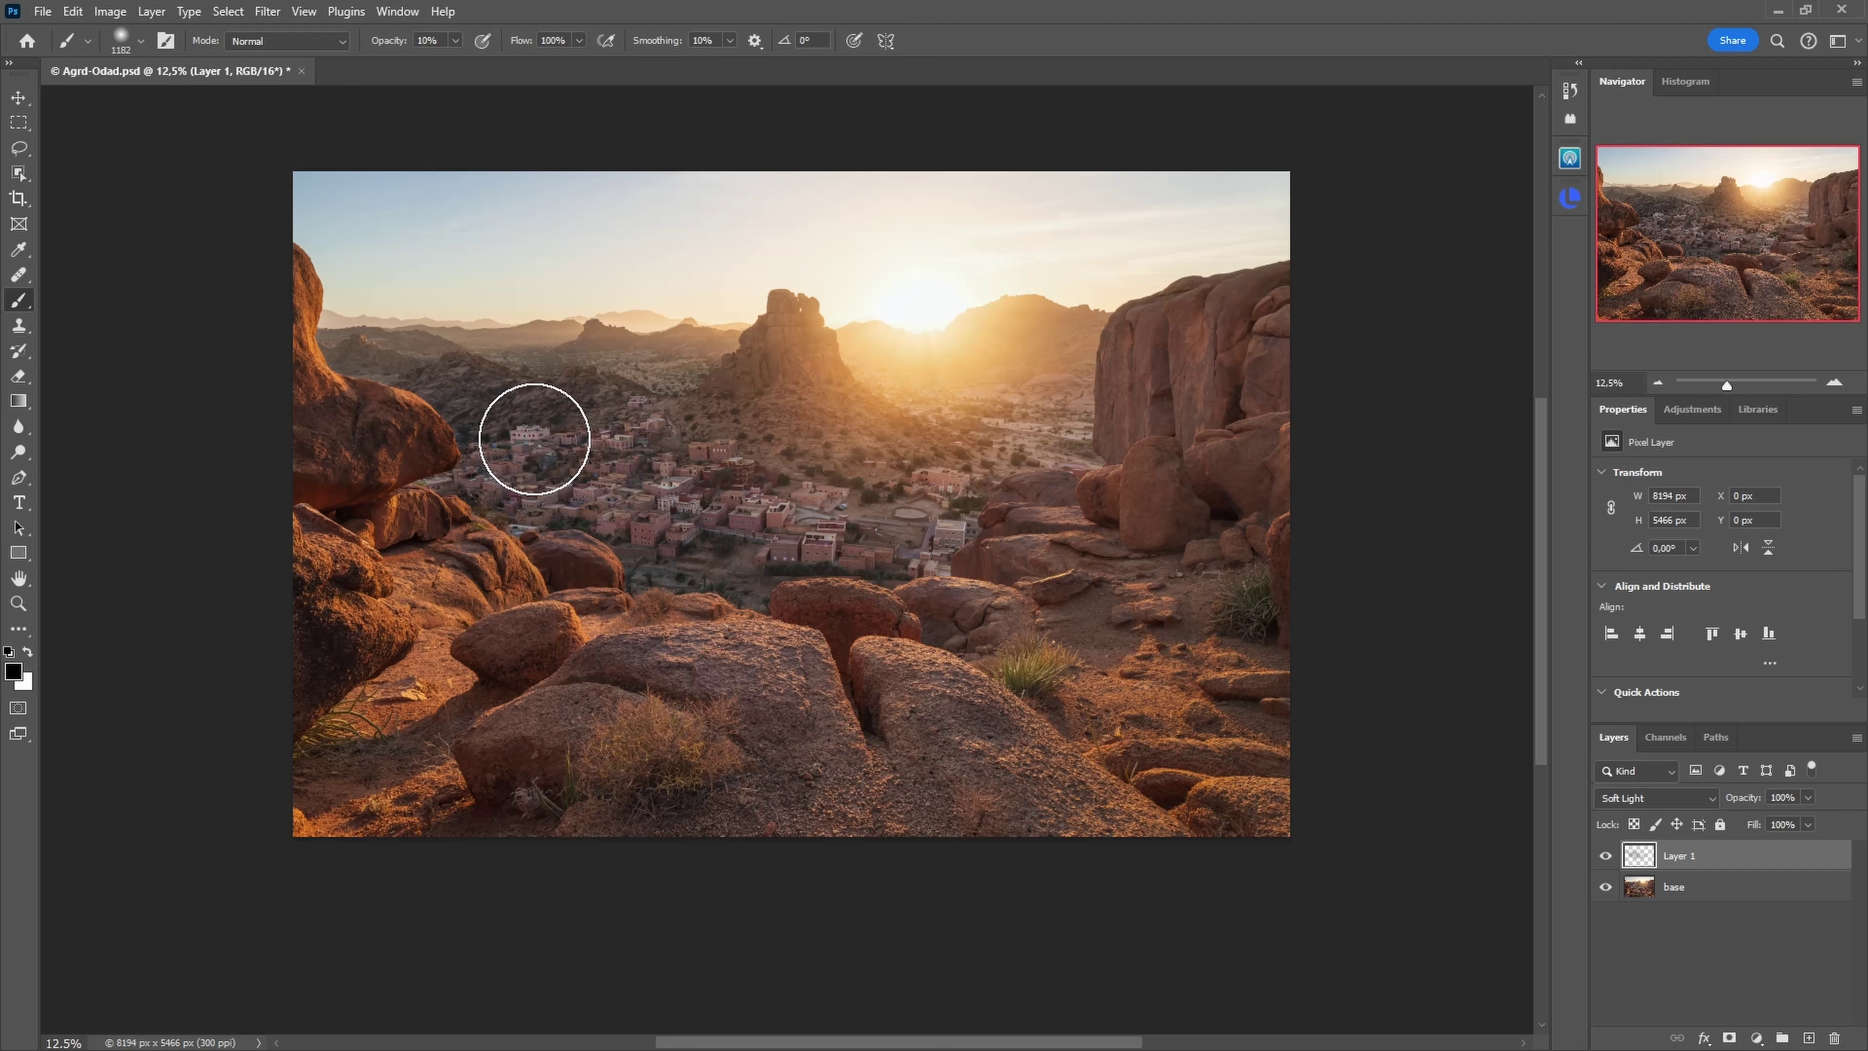
Step: Shrink the brush to about 510 px and toggle Layer 1 to compare the burn
mouse_move(534, 435)
left_mouse_down()
mouse_move(506, 443)
mouse_move(523, 448)
left_mouse_up()
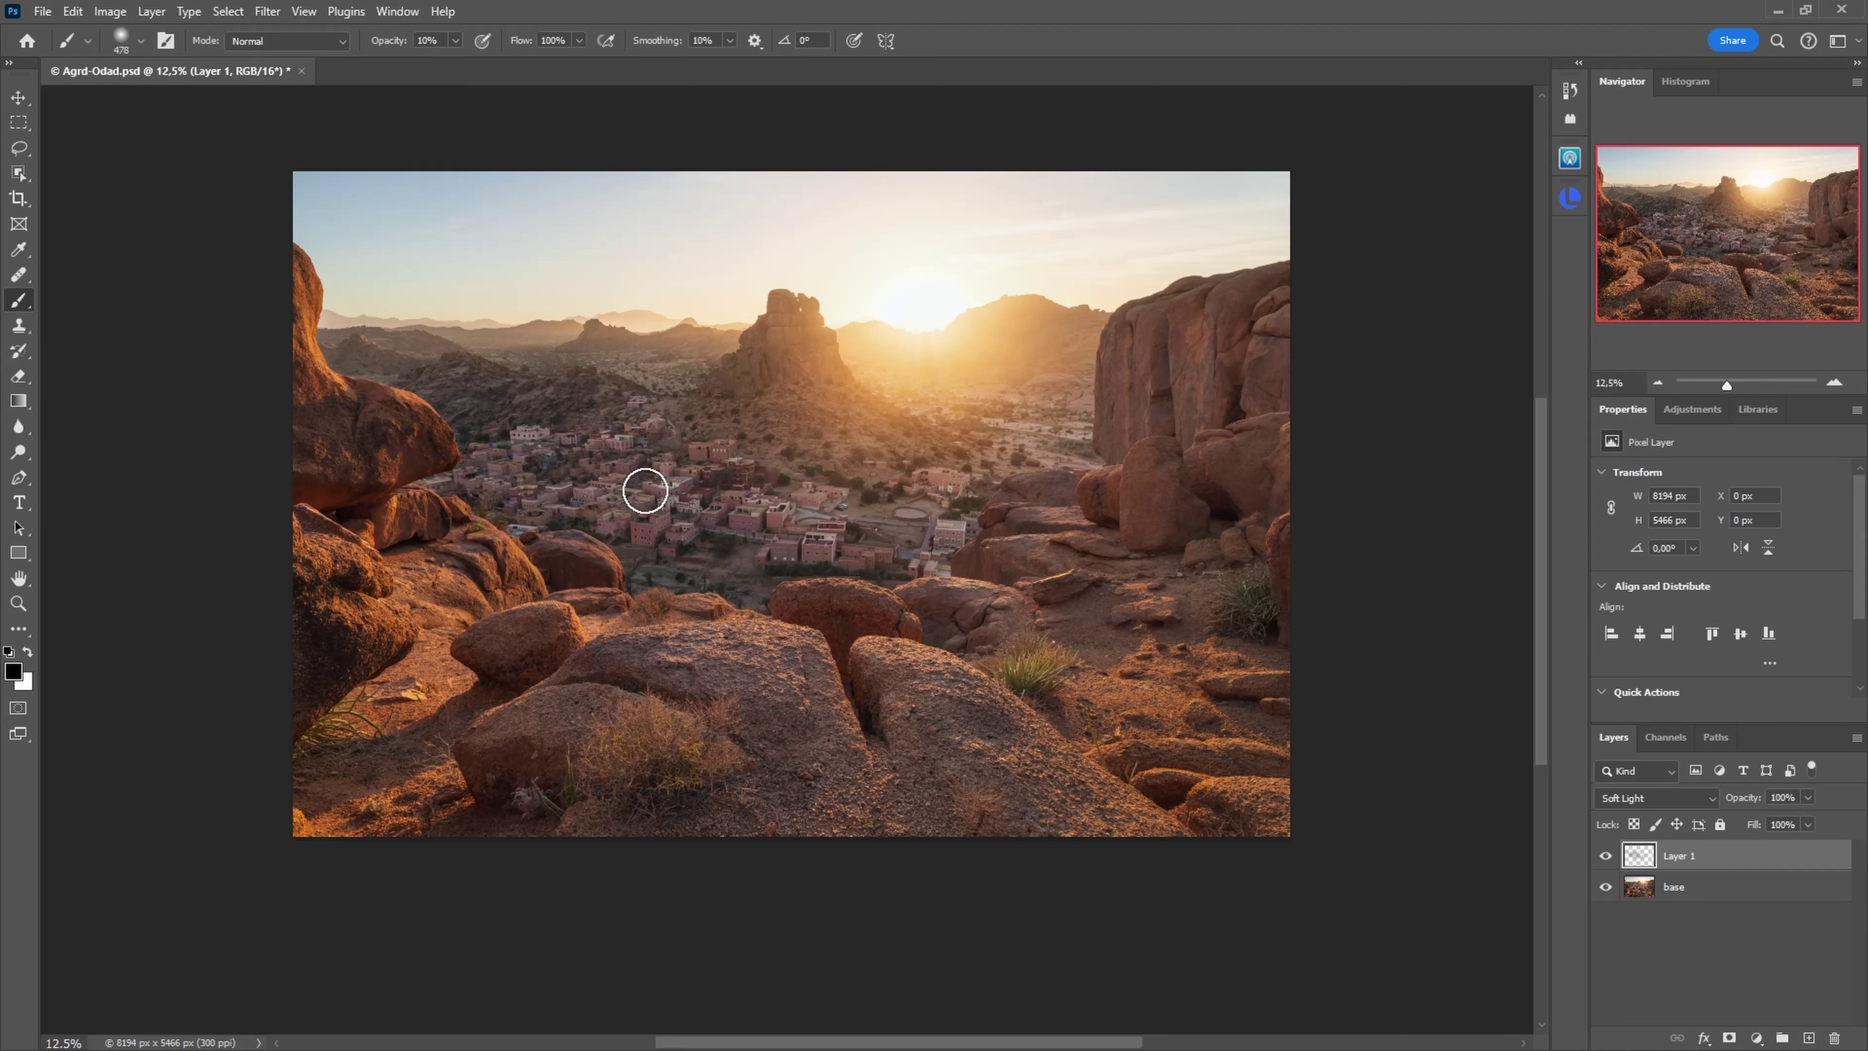
left_click_drag(713, 517, 1013, 488)
left_click(1605, 857)
left_click(1607, 857)
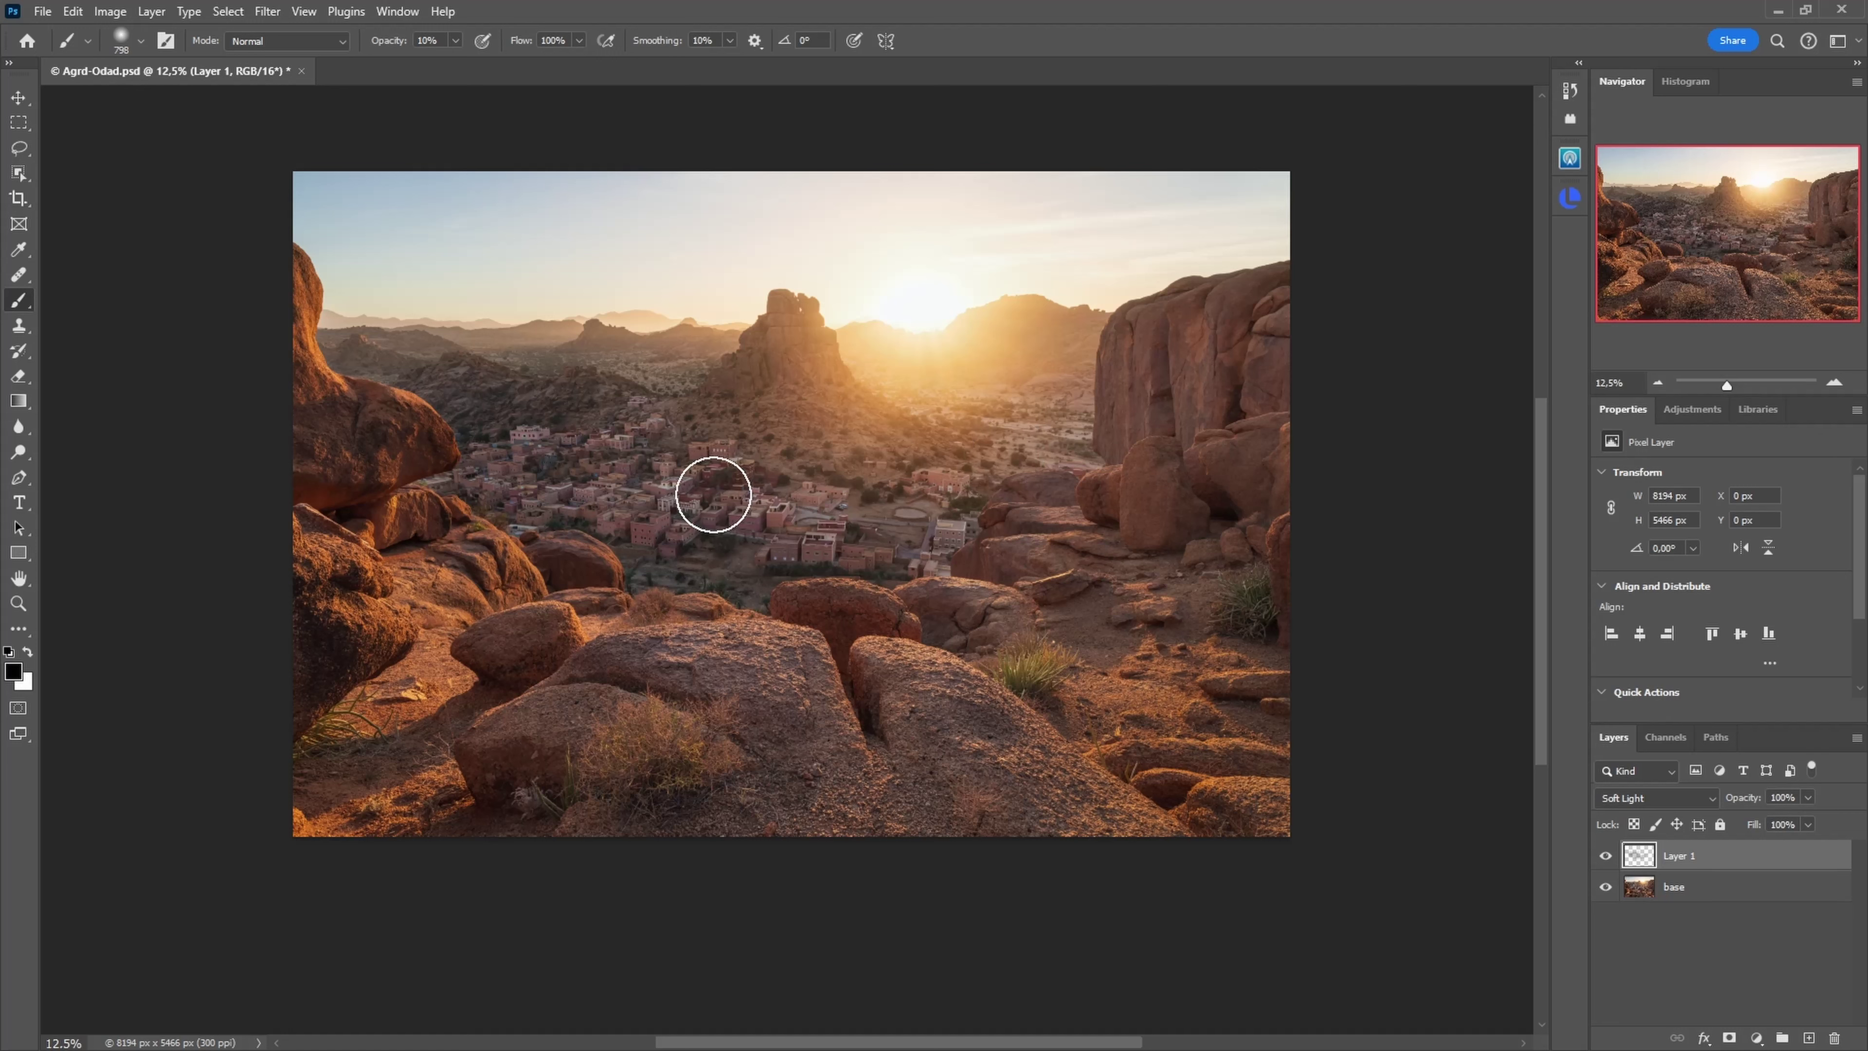
Step: Set the brush to 5% opacity and resize it between about 638 and 1694 px
left_click_drag(568, 574, 539, 574)
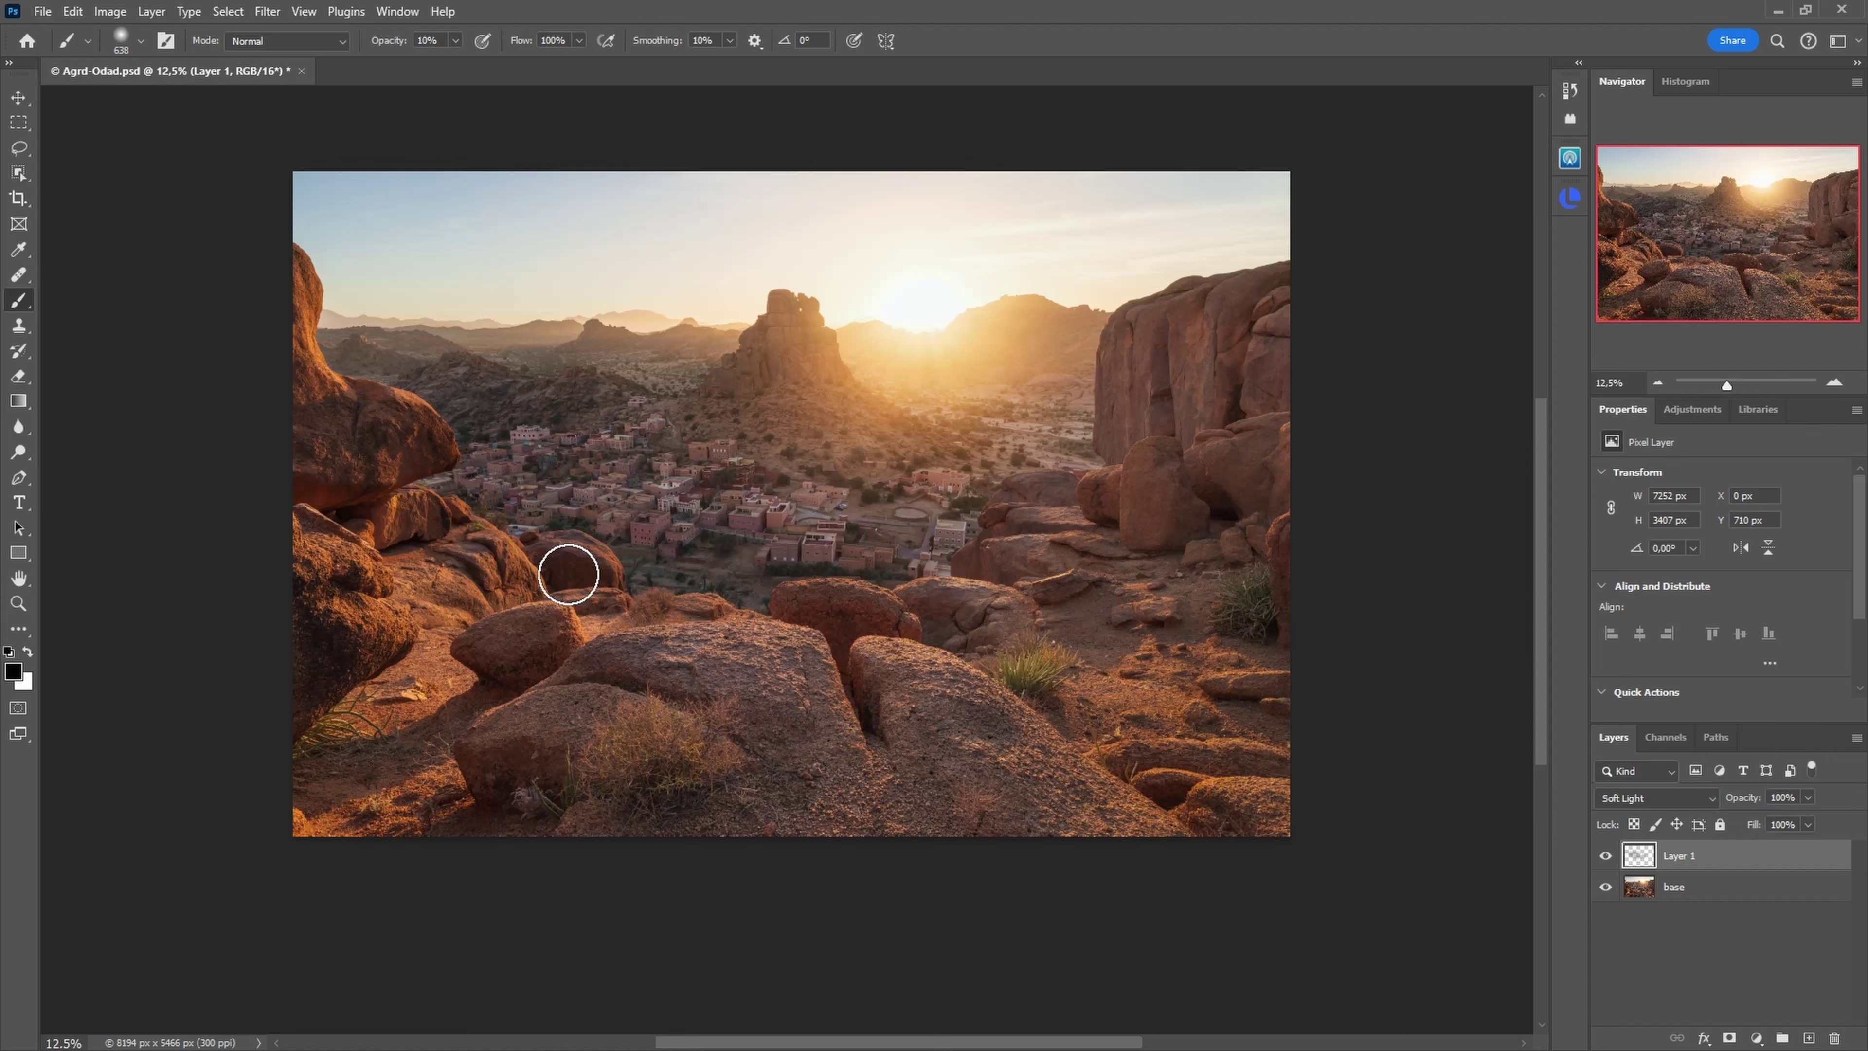
key("0")
key("5")
mouse_move(798, 786)
left_mouse_down()
mouse_move(863, 781)
mouse_move(772, 745)
mouse_move(626, 861)
mouse_move(556, 864)
mouse_move(984, 839)
mouse_move(973, 756)
mouse_move(951, 752)
mouse_move(1295, 467)
mouse_move(1159, 515)
mouse_move(1263, 532)
mouse_move(1194, 615)
mouse_move(1043, 612)
mouse_move(1110, 625)
mouse_move(1109, 679)
mouse_move(1269, 701)
mouse_move(1238, 761)
mouse_move(627, 841)
mouse_move(297, 816)
mouse_move(570, 699)
mouse_move(234, 836)
mouse_move(363, 779)
mouse_move(315, 787)
mouse_move(707, 855)
mouse_move(581, 822)
mouse_move(521, 745)
mouse_move(647, 702)
mouse_move(585, 730)
mouse_move(801, 835)
mouse_move(820, 695)
mouse_move(776, 838)
mouse_move(869, 787)
mouse_move(981, 761)
mouse_move(1291, 836)
mouse_move(1257, 747)
left_mouse_up()
key("bracketleft")
key("bracketleft")
key("bracketleft")
key("bracketleft")
key("bracketleft")
key("bracketleft")
key("bracketleft")
key("bracketleft")
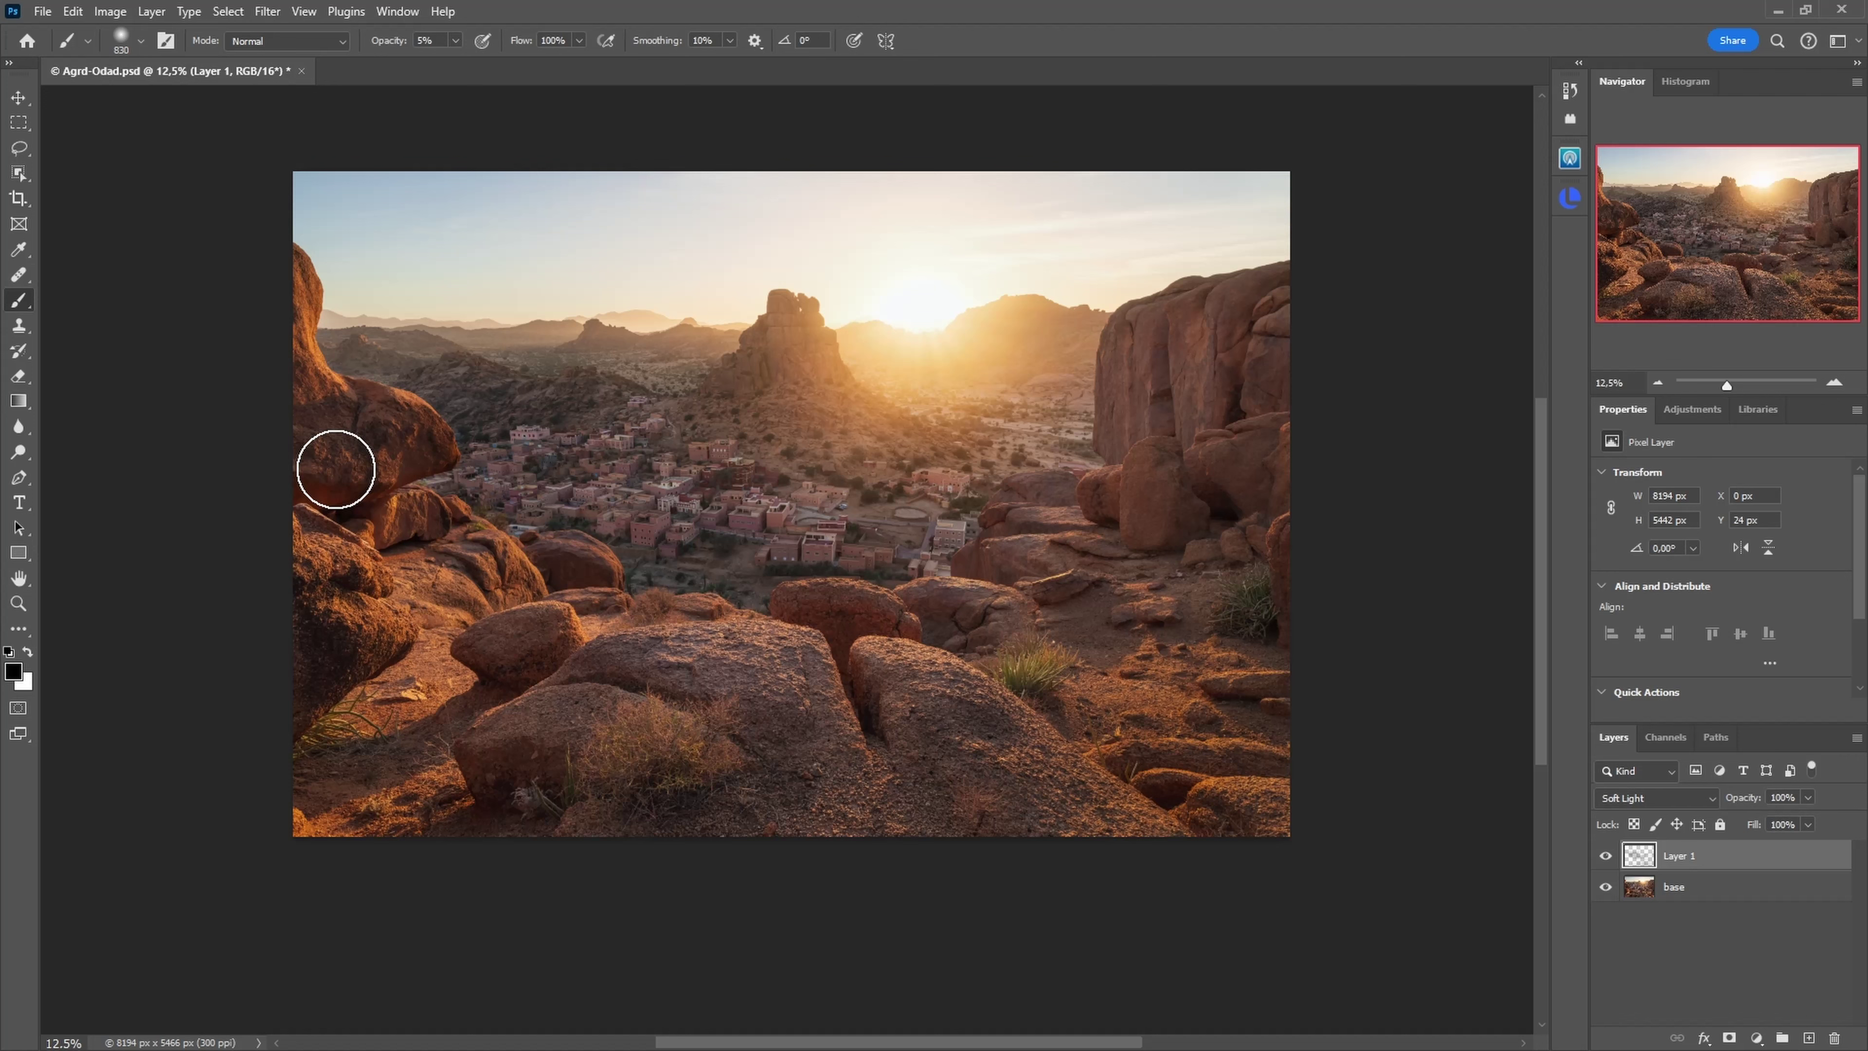
key("bracketright")
key("bracketright")
key("bracketright")
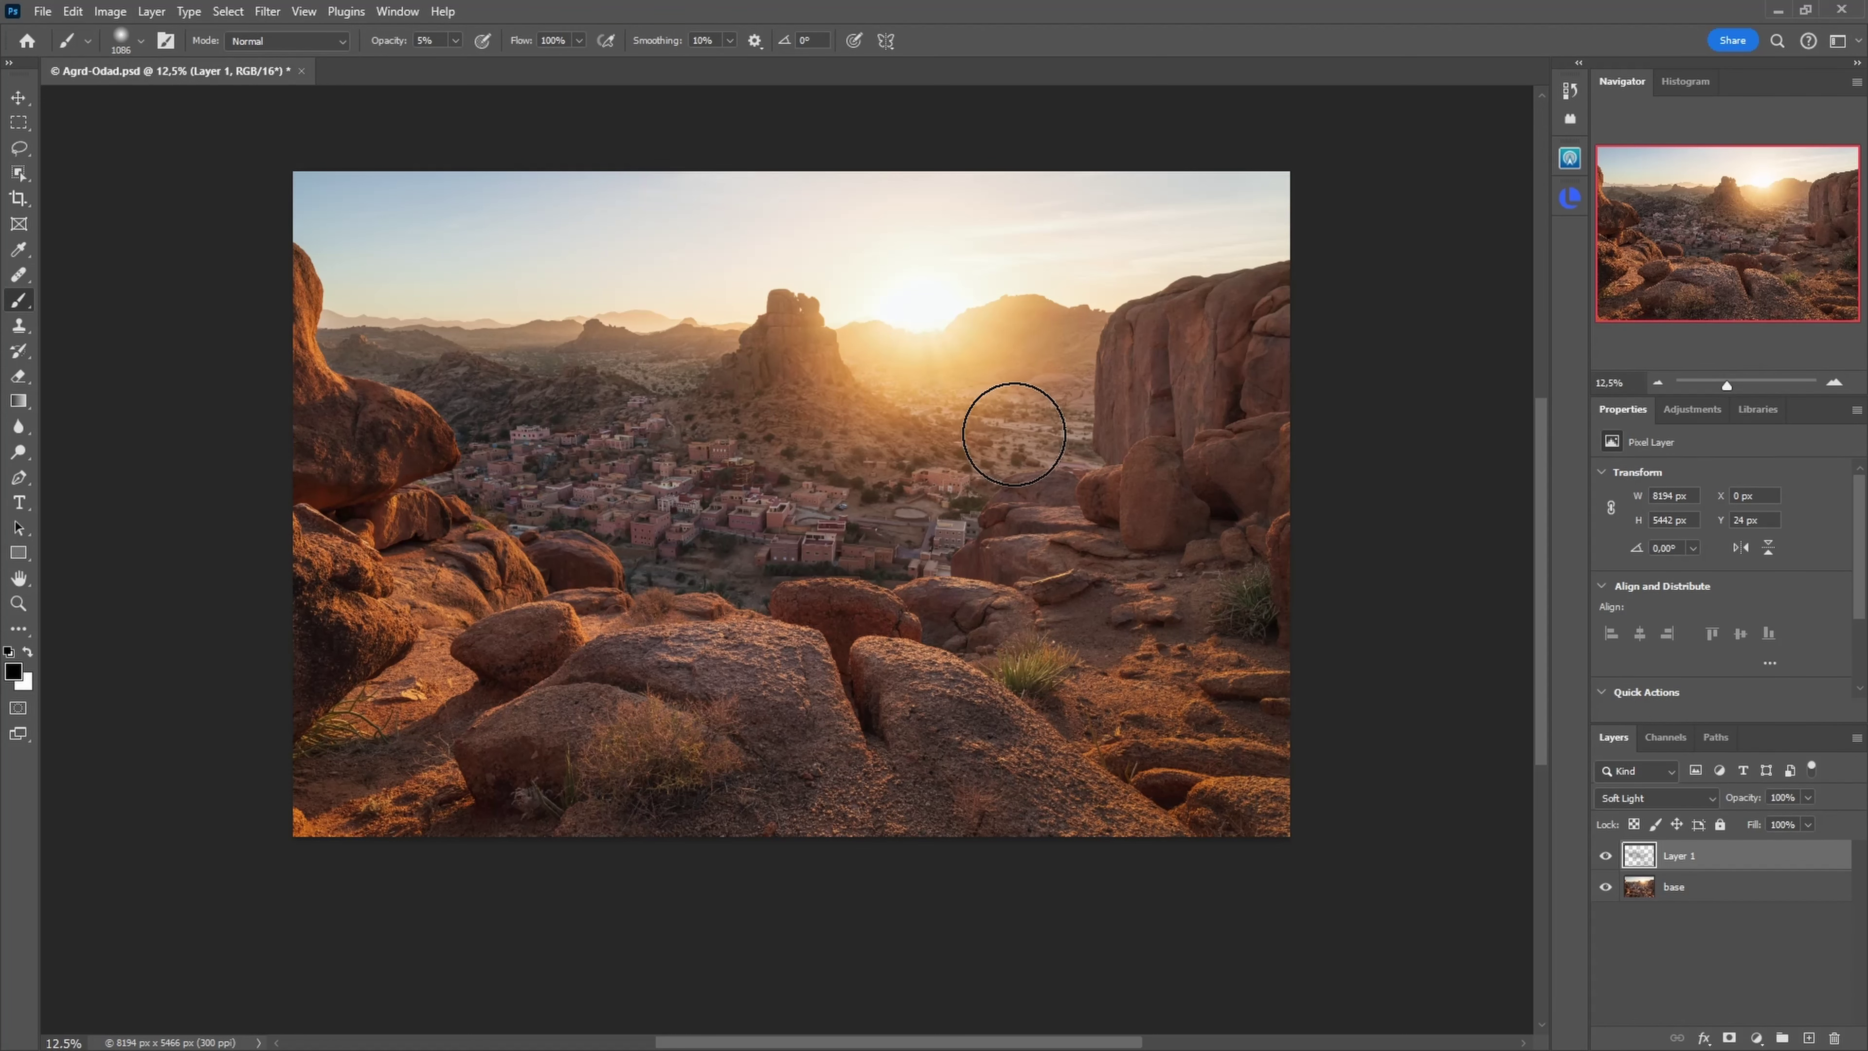
Step: Zoom out to 4%, raise brush opacity to 10%, reset colours, and fit the image on screen
left_click(686, 678, "ctrl+alt")
left_click(686, 677, "ctrl+alt")
left_click(687, 678, "ctrl+alt")
mouse_move(717, 630)
left_mouse_down()
mouse_move(755, 585)
mouse_move(920, 589)
left_mouse_up()
left_click(754, 580, "ctrl")
left_click(755, 580, "ctrl+alt")
left_click(755, 580, "ctrl+alt")
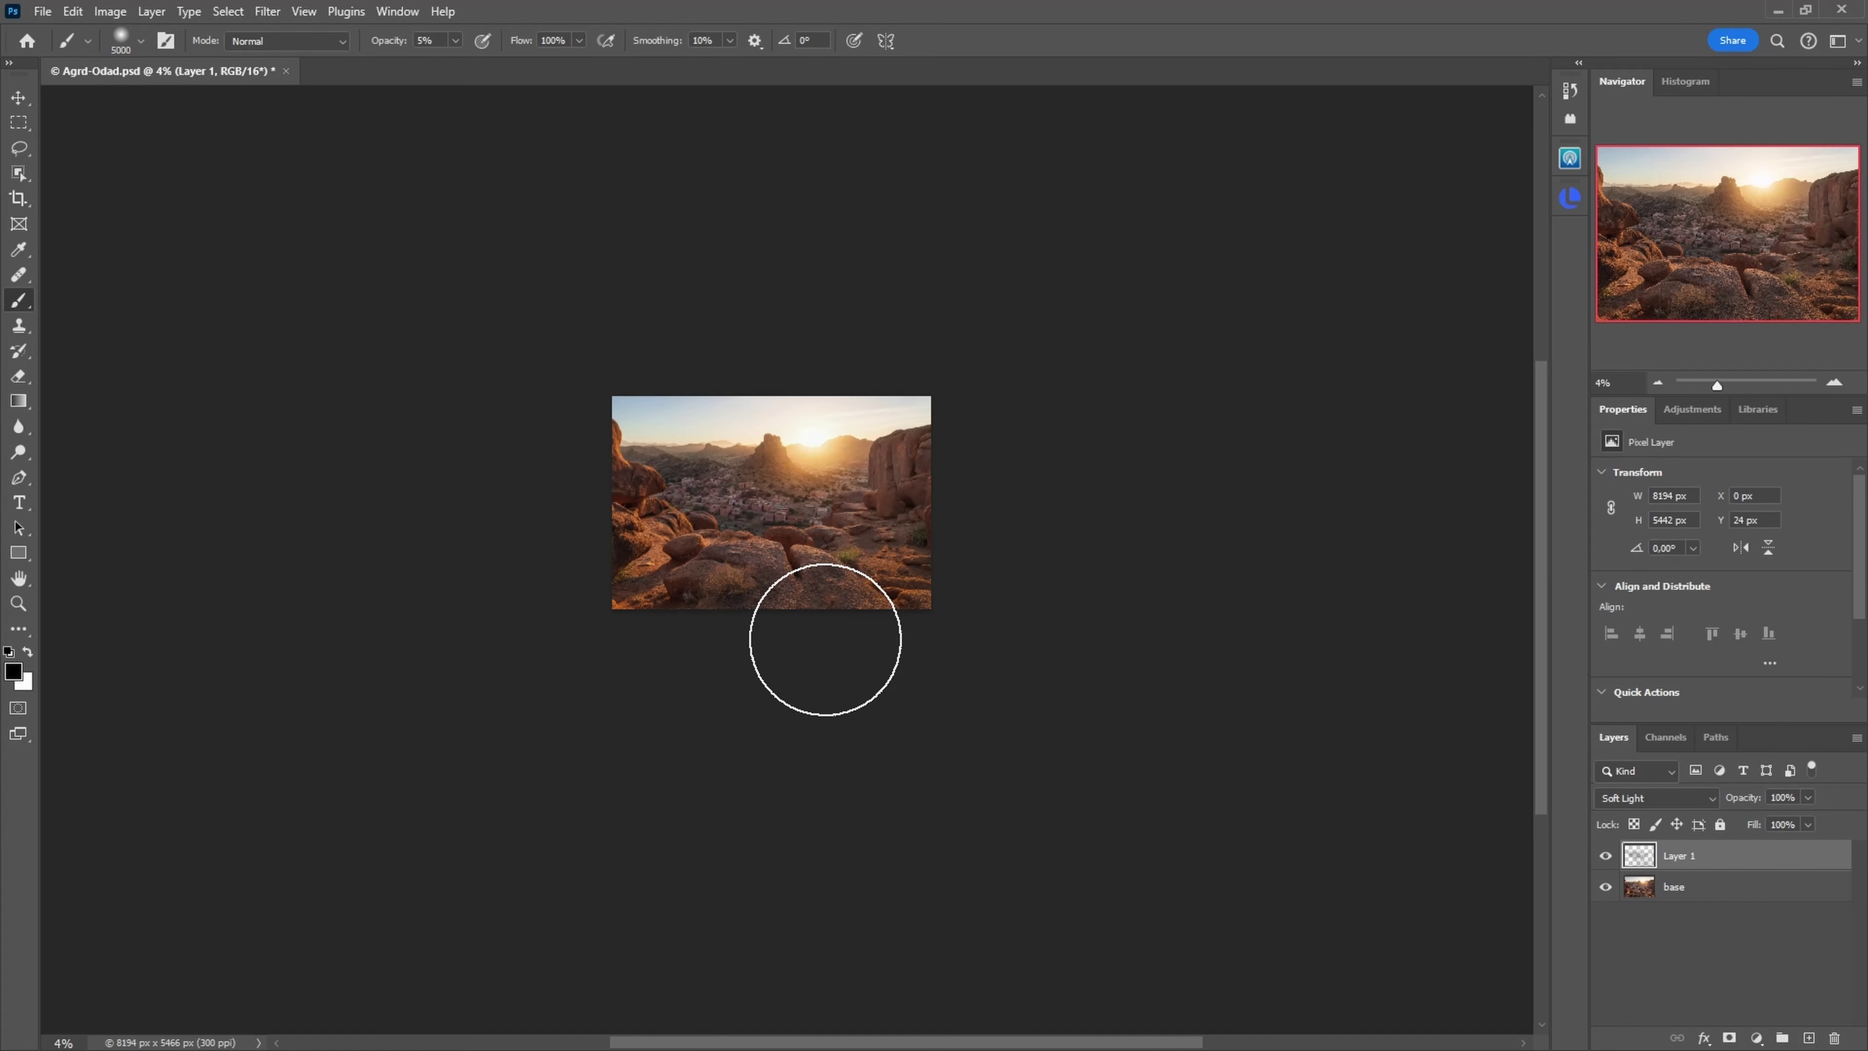
key("1")
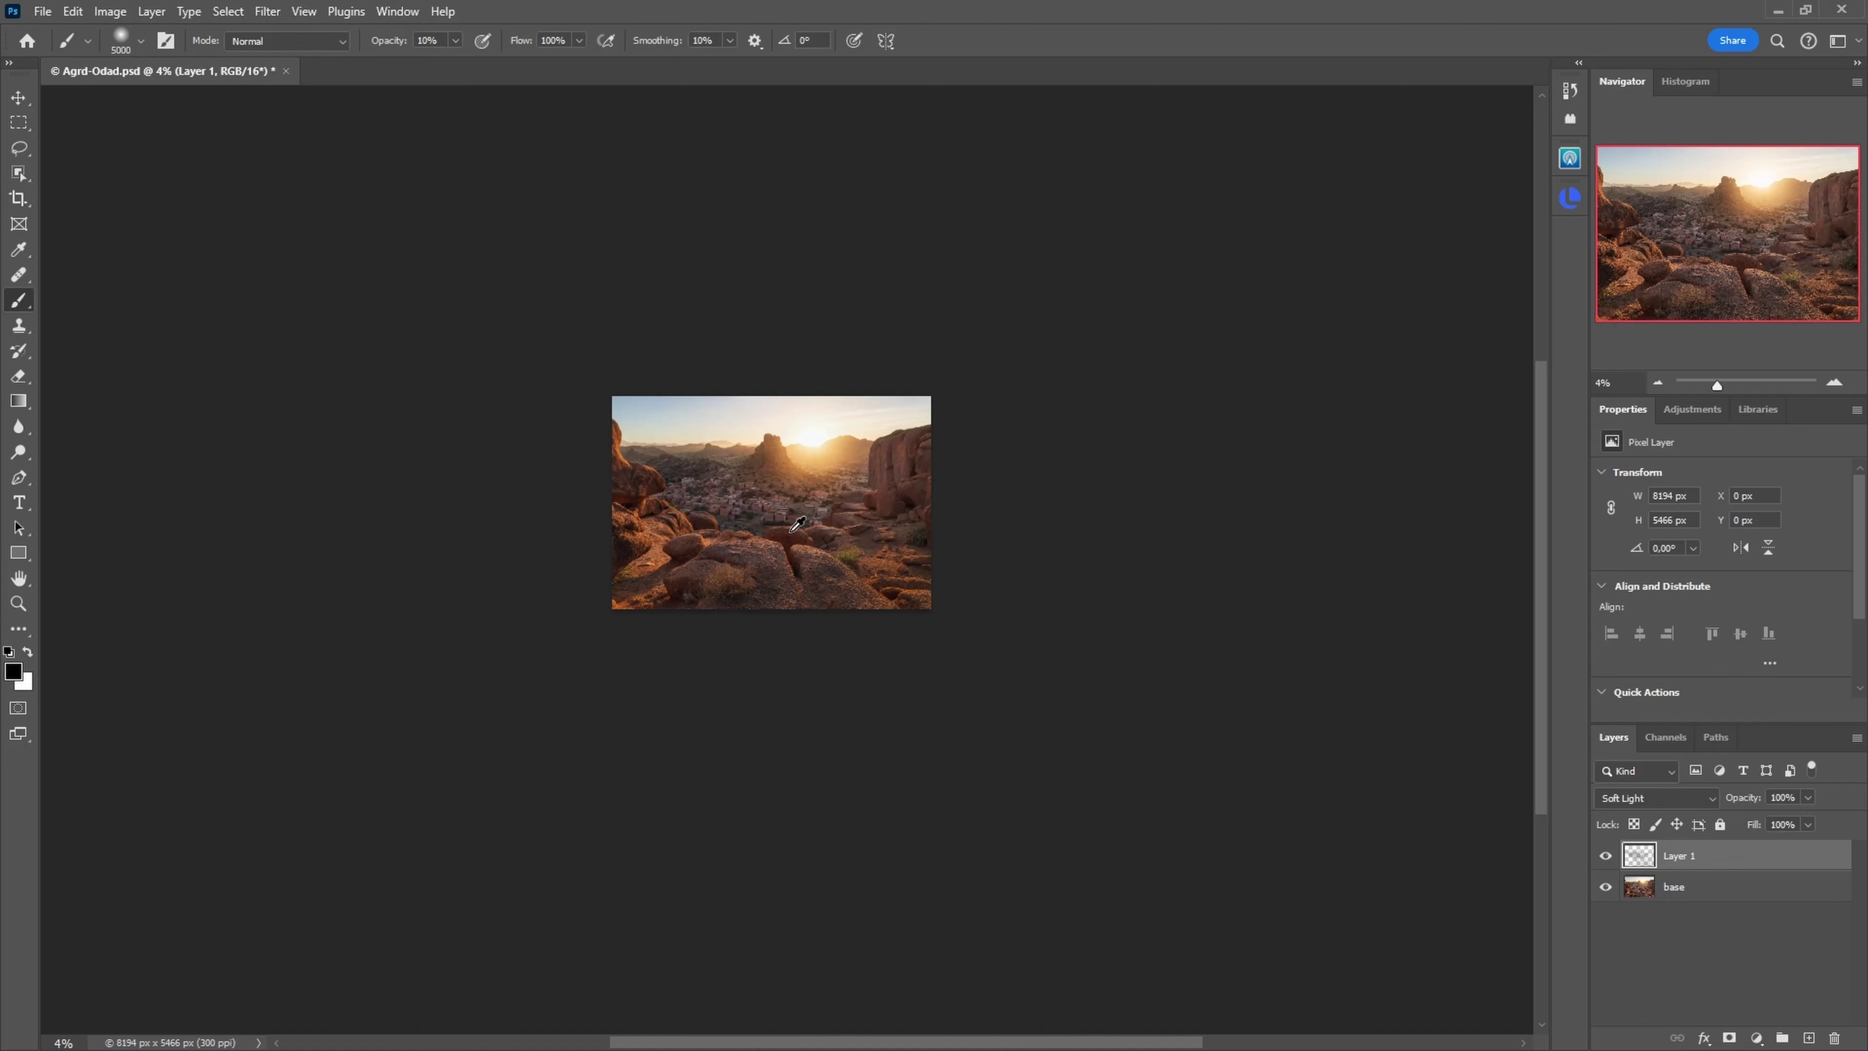
key("bracketleft")
key("bracketleft")
key("bracketleft")
key("bracketleft")
key("bracketleft")
key("d")
key("ctrl+0")
Step: Toggle the painted Soft Light layer to compare, then lower its opacity to 95%
key("v")
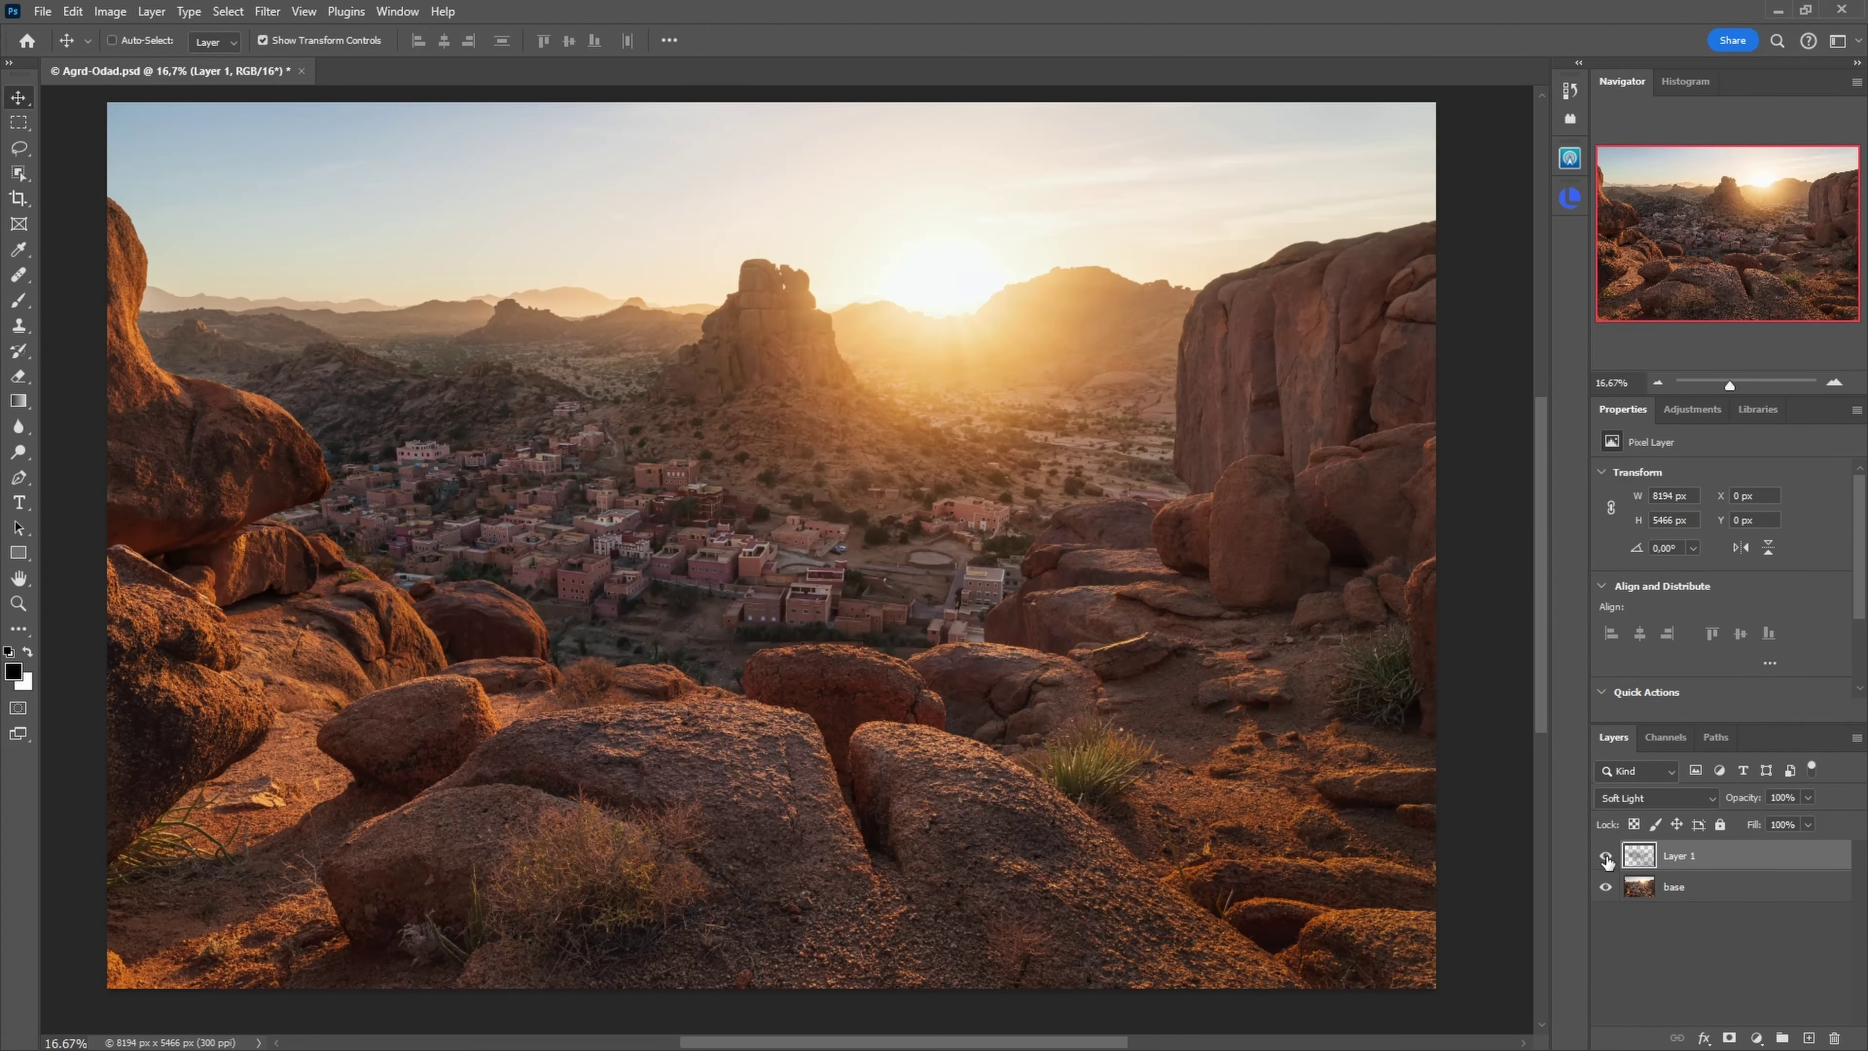
left_click(1607, 856)
left_click(1607, 856)
left_click(1809, 796)
mouse_move(1809, 820)
left_mouse_down()
mouse_move(1705, 824)
mouse_move(1774, 820)
left_mouse_up()
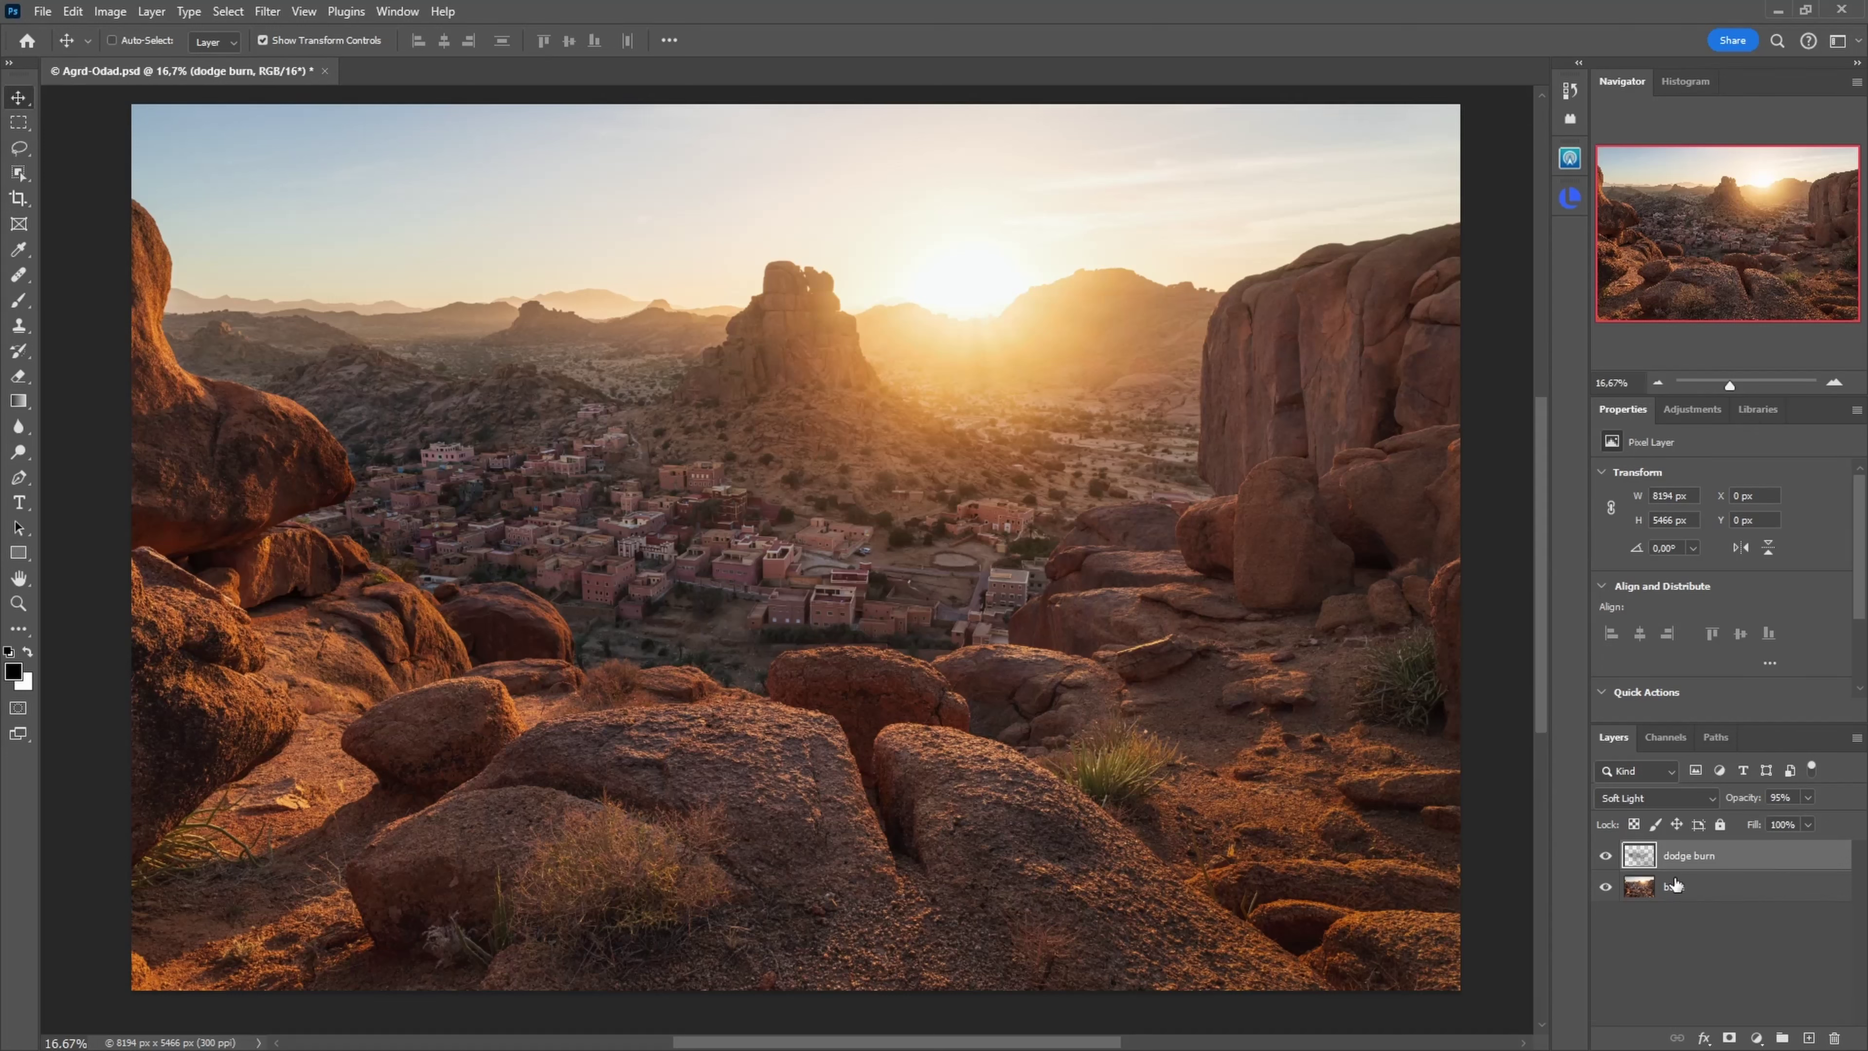
Step: Stamp all visible layers into a new Layer 1 and send it to Luminar Neo
key("ctrl")
key("ctrl+alt+shift+e")
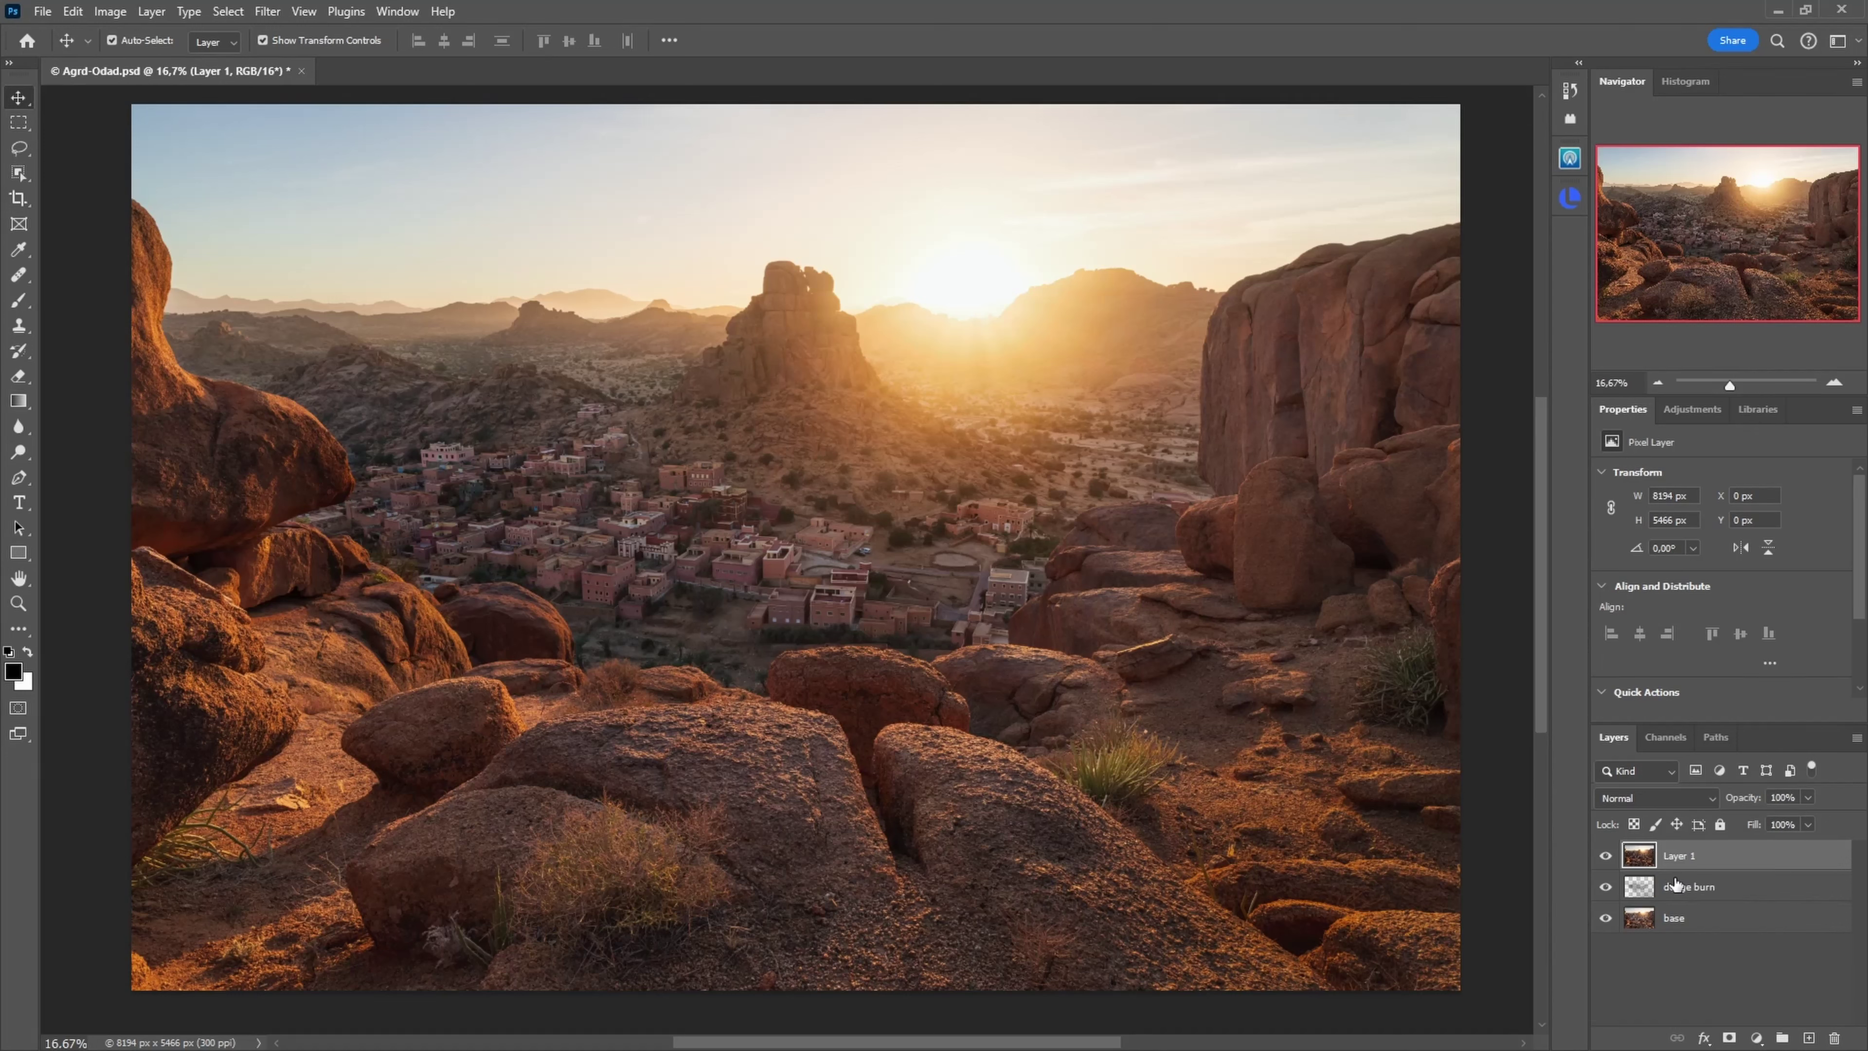
left_click(276, 21)
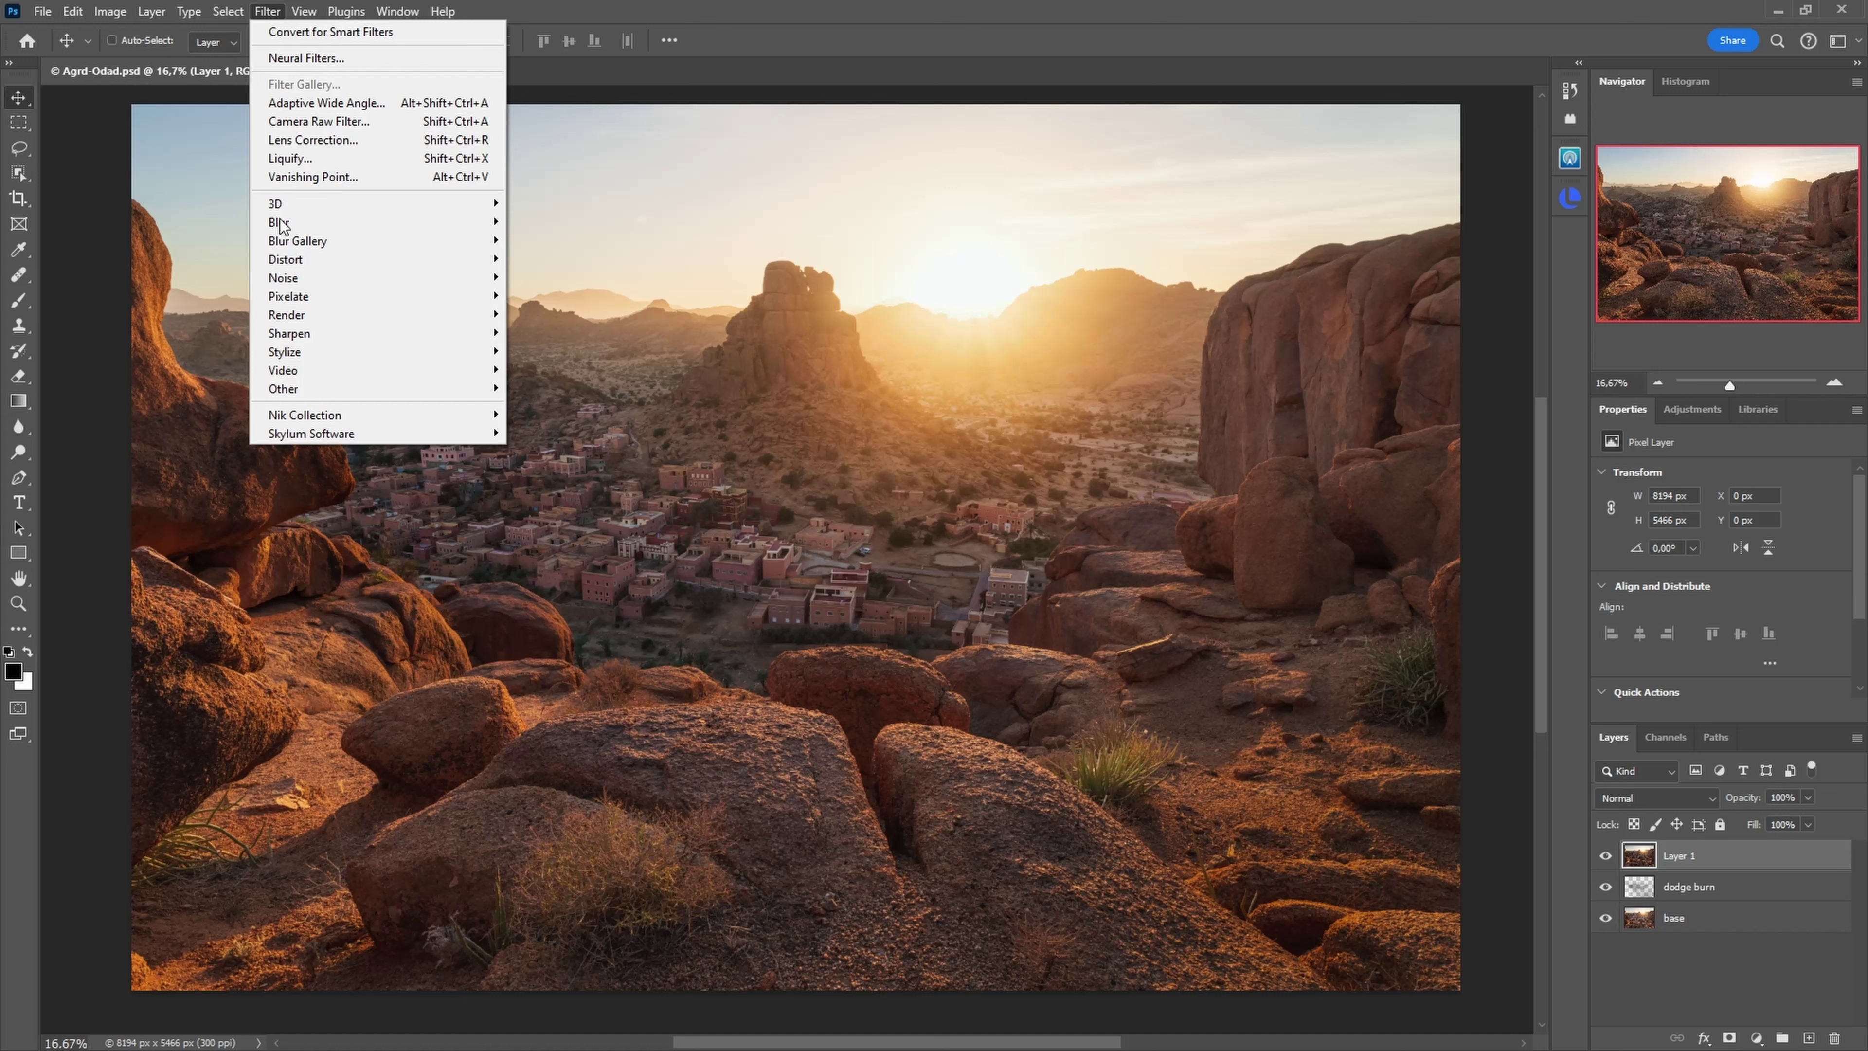
mouse_move(320, 434)
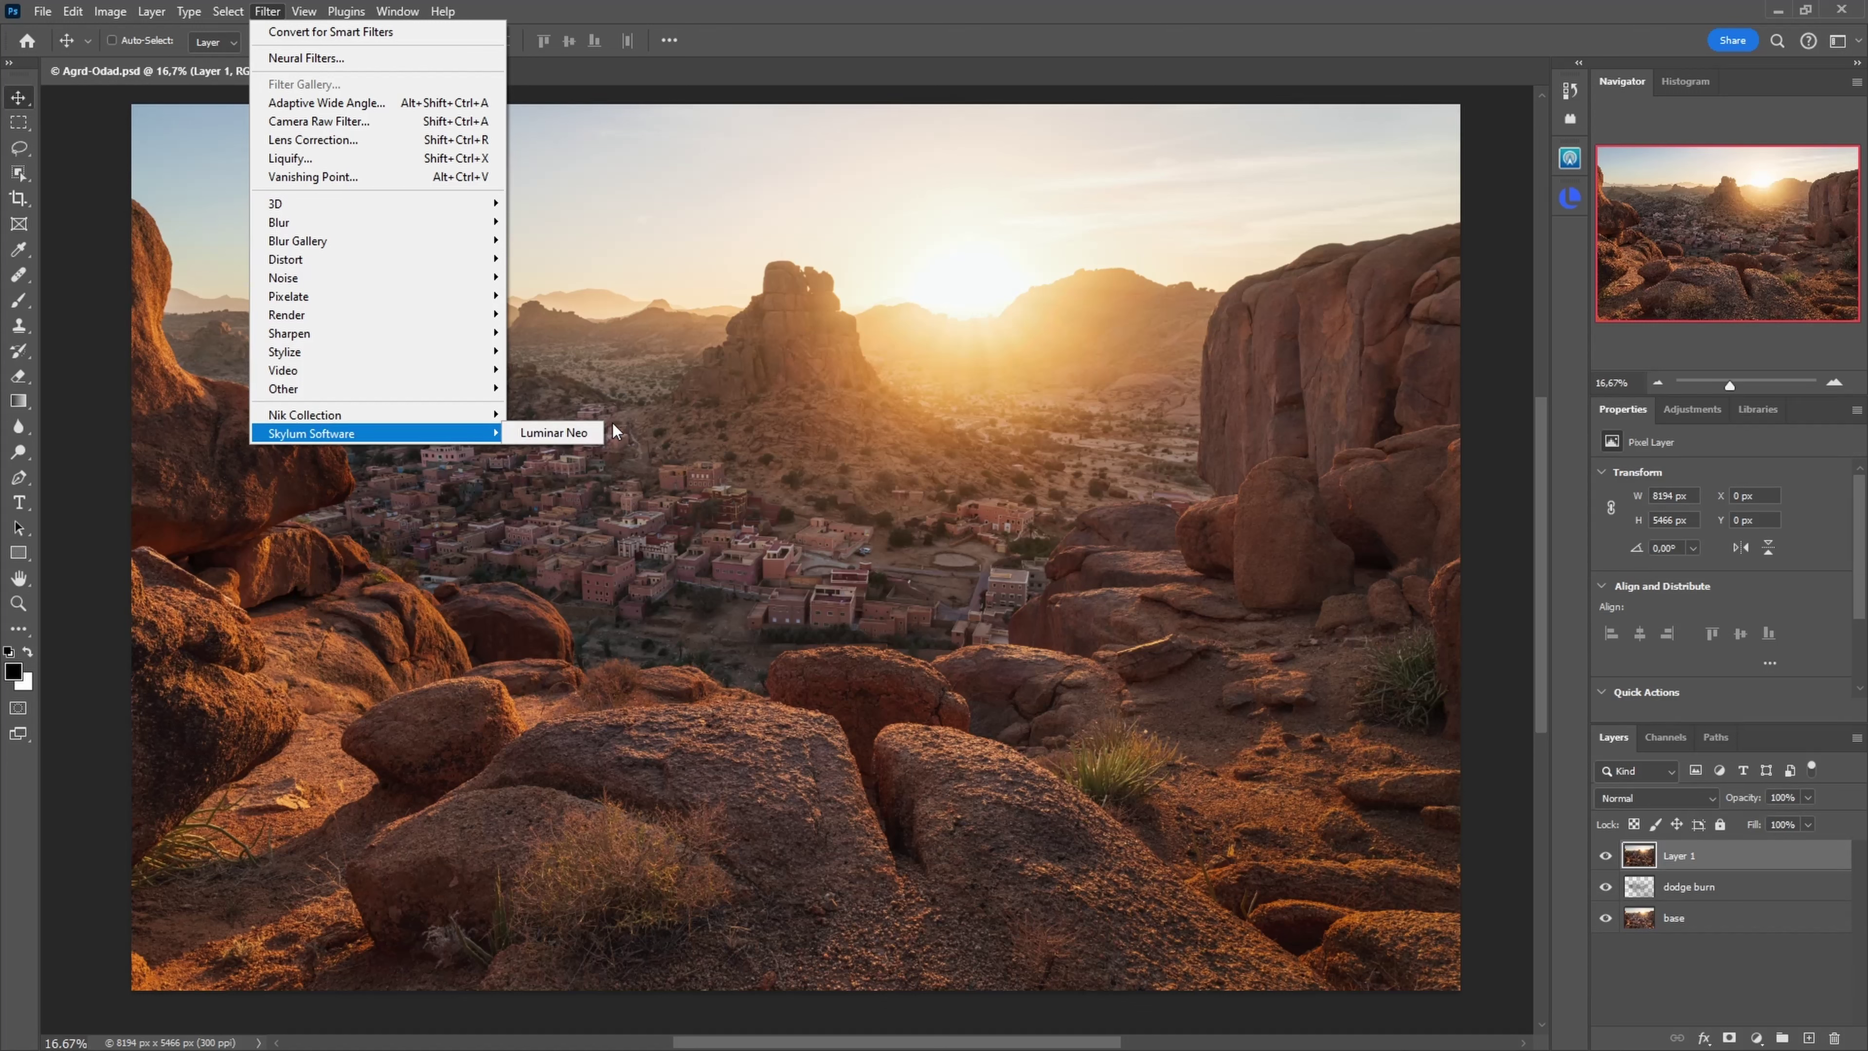
left_click(564, 433)
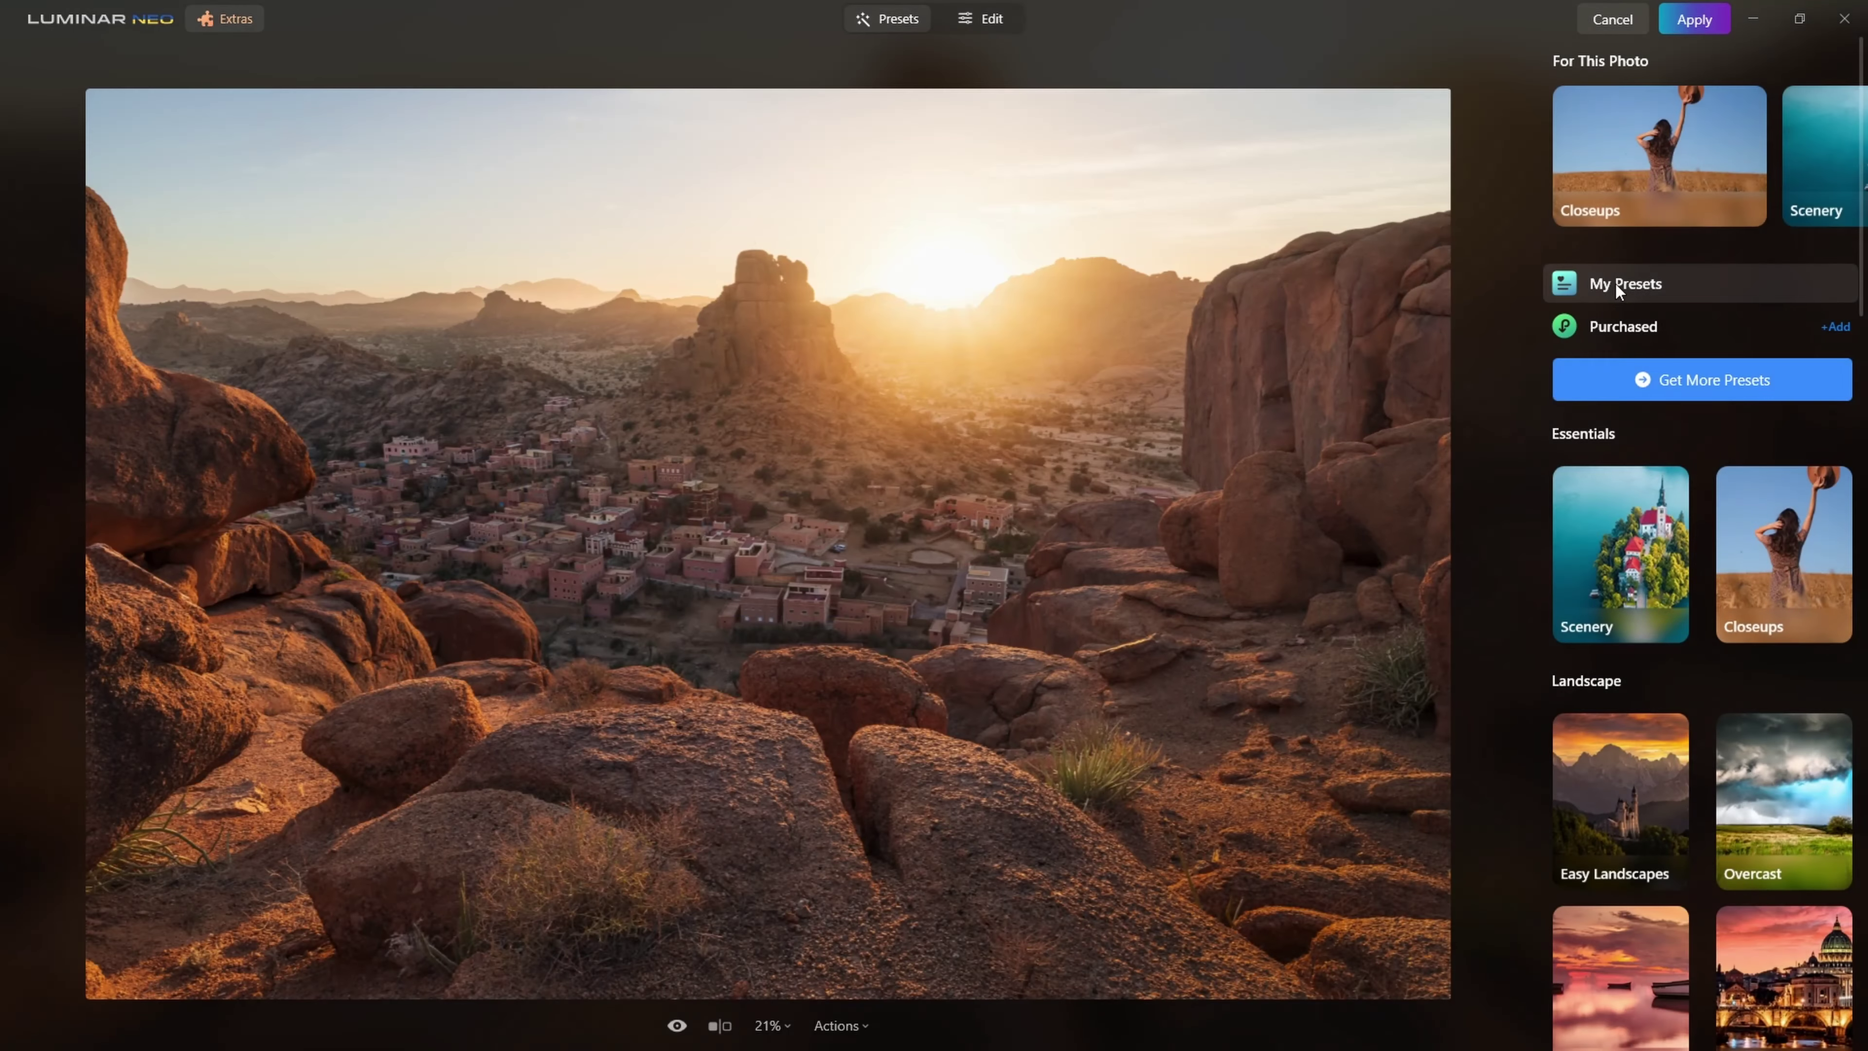
Step: Apply the Glowing-Landscape preset from My Presets and list its six edits, including Glow at 29
left_click(1616, 287)
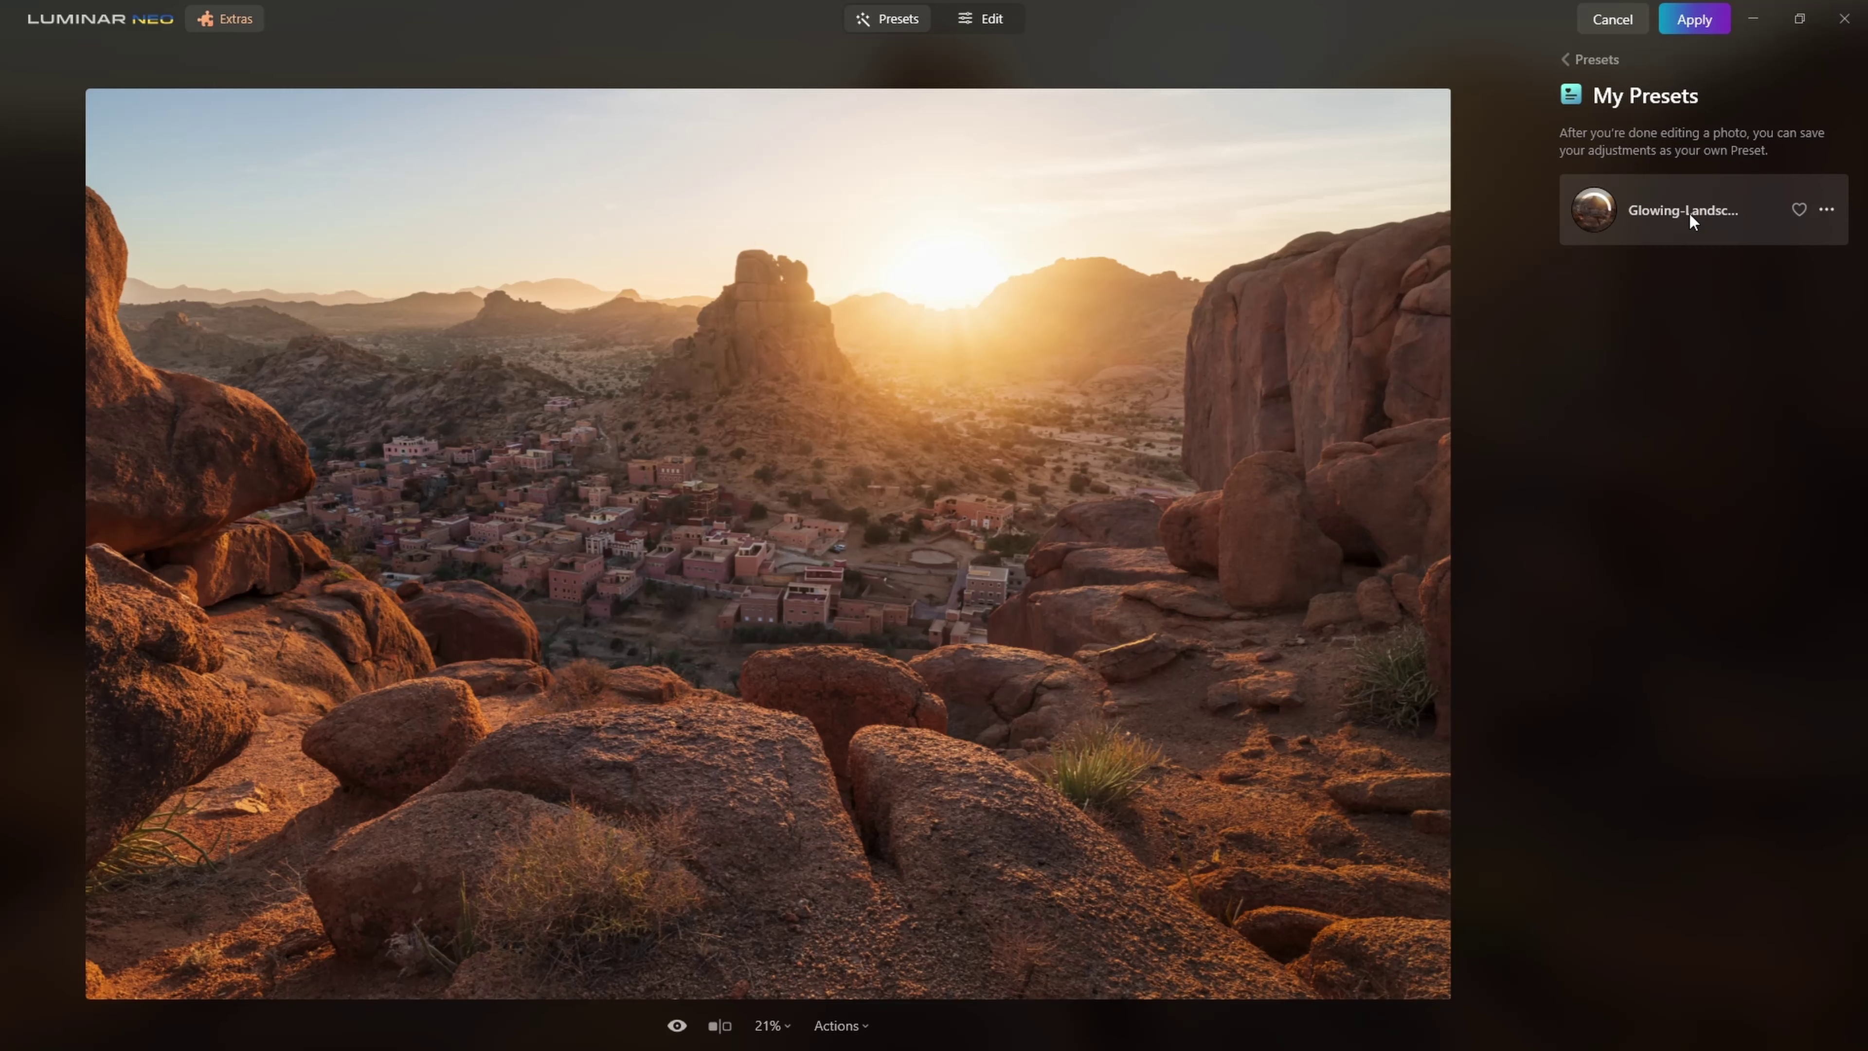
left_click(1688, 212)
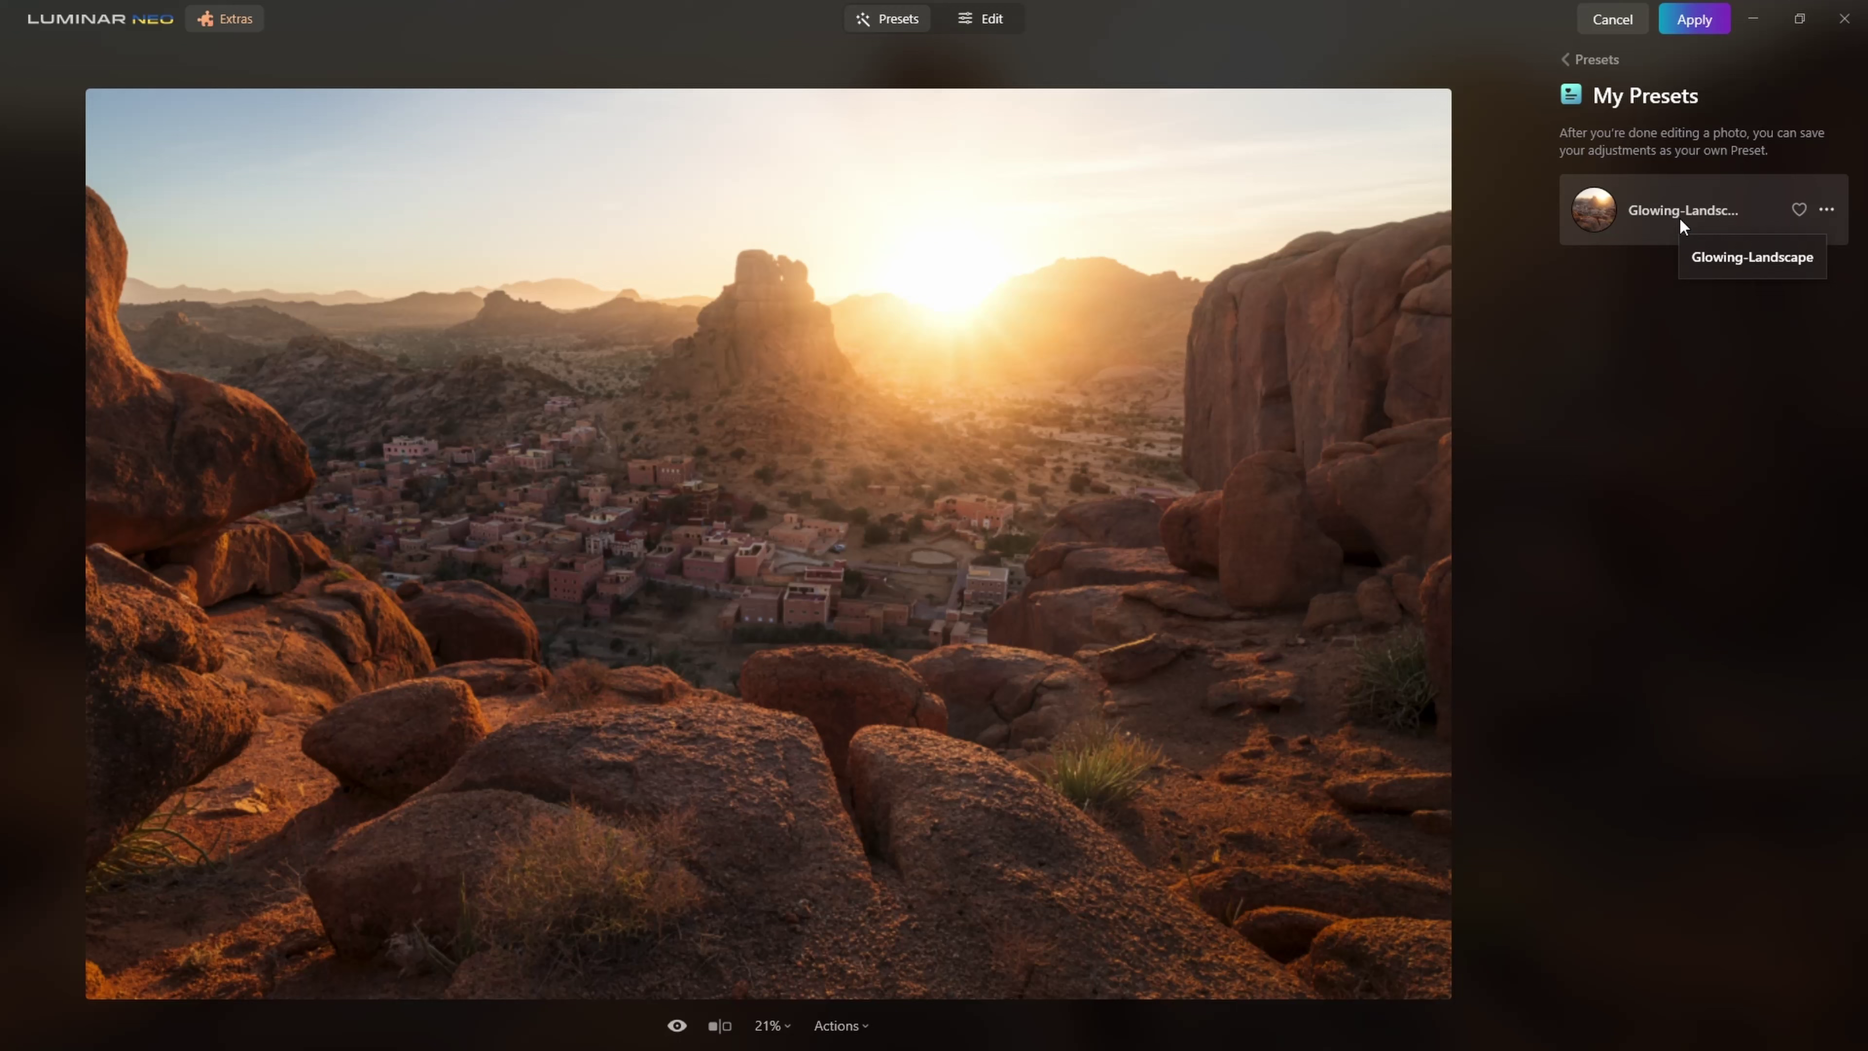
key("e")
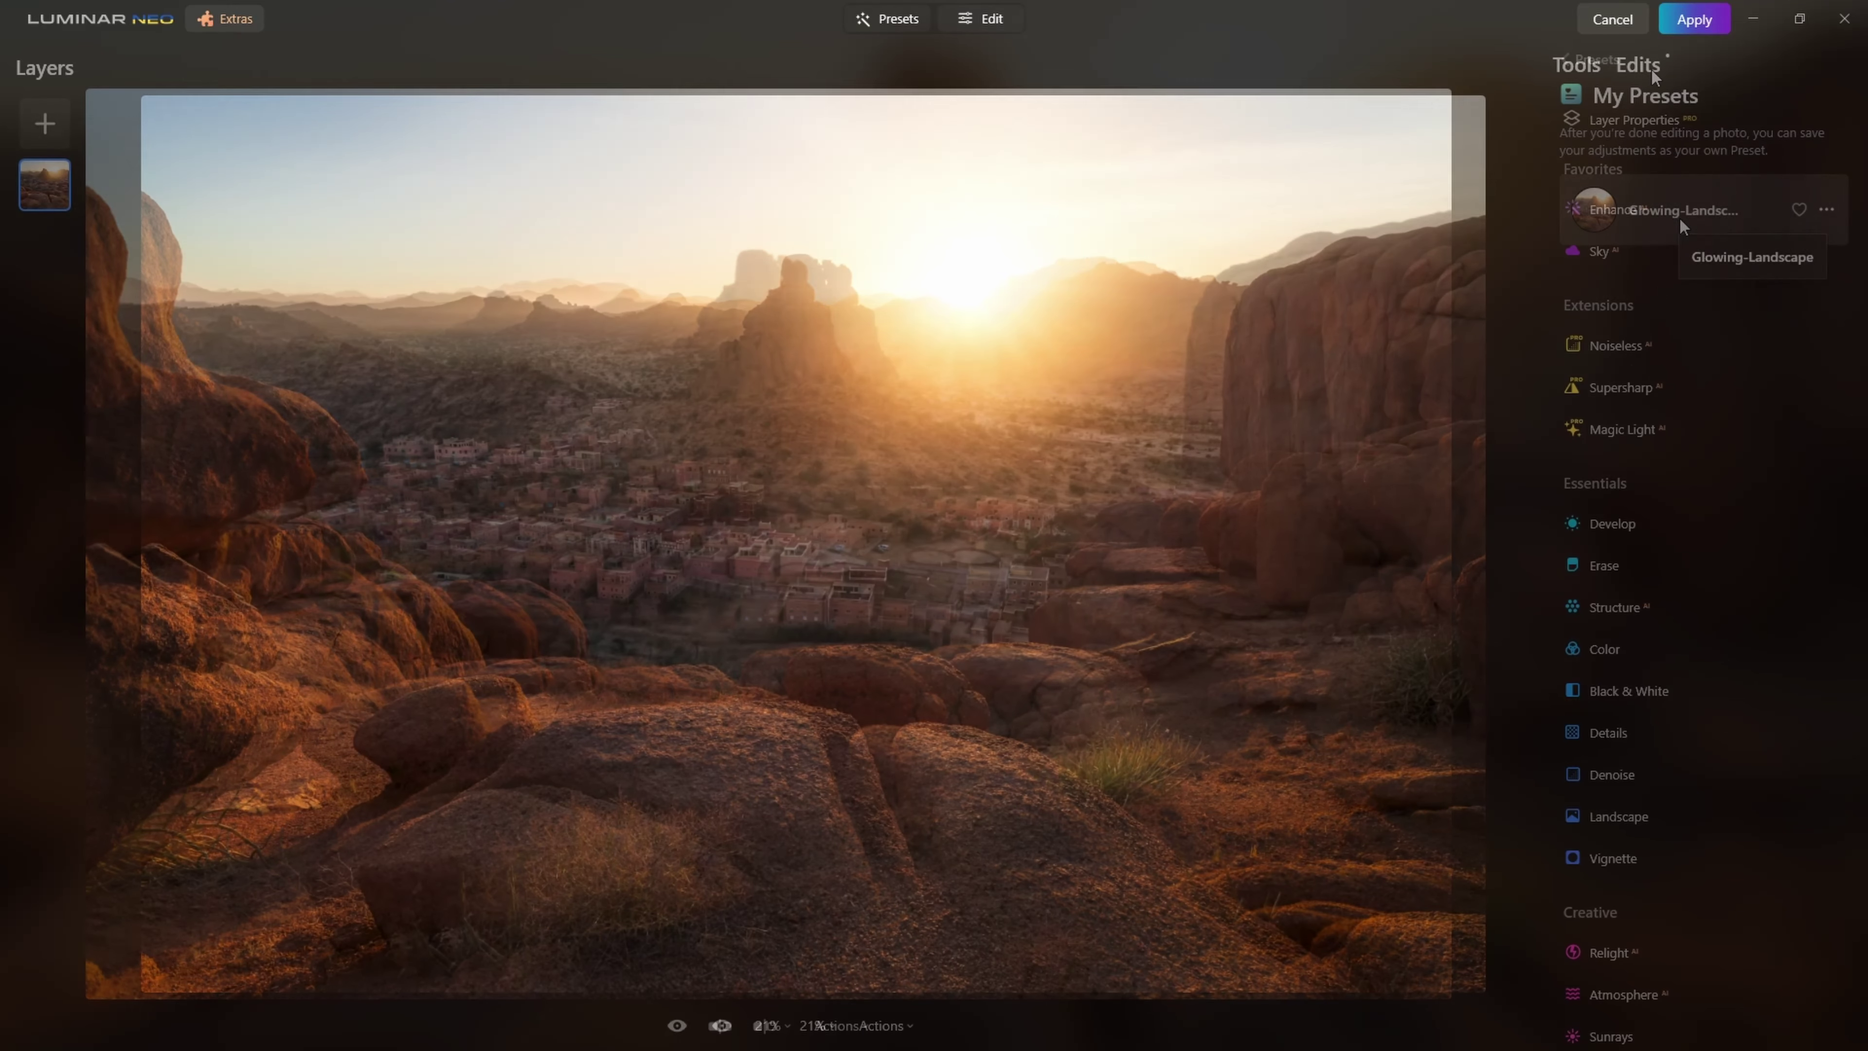
left_click(1650, 68)
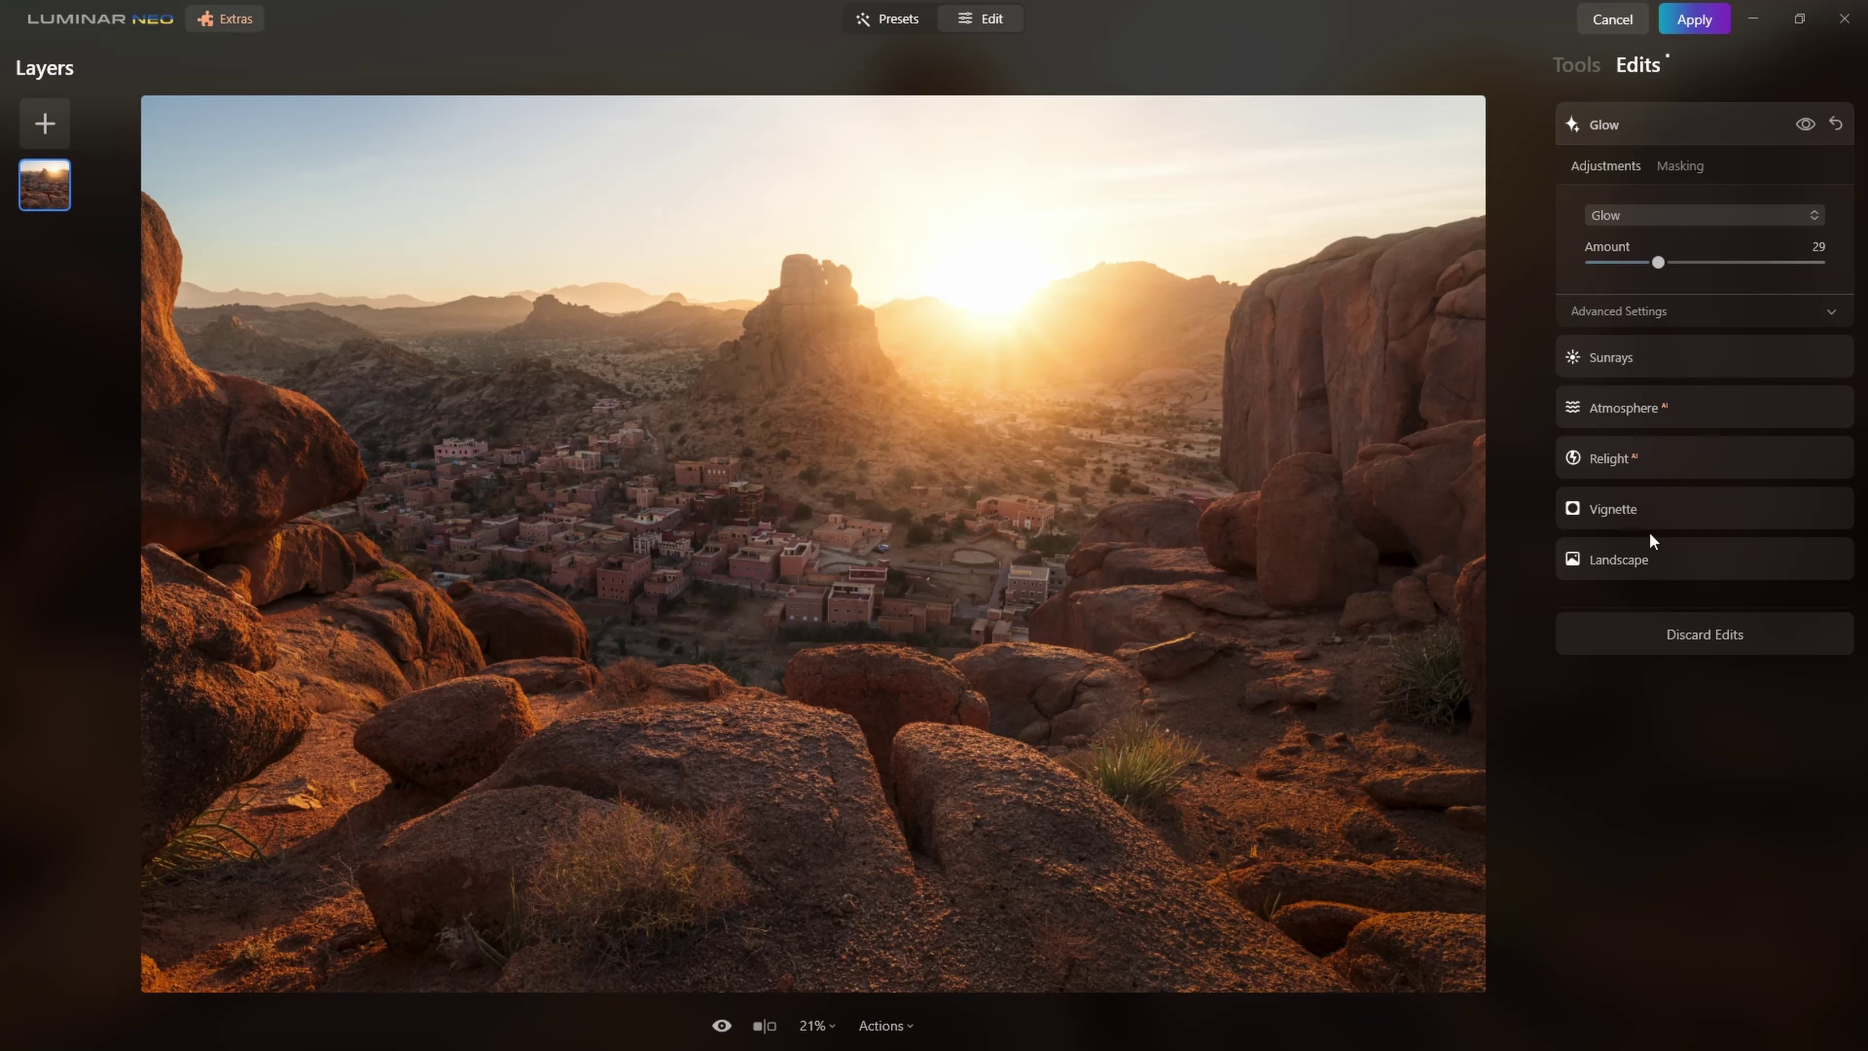
Step: Compare the edited photo against the original with the before/after toggle
left_click(721, 1027)
left_click(721, 1027)
left_click(721, 1026)
left_click(721, 1027)
Step: Mask the Landscape adjustment (Golden Hour 24) with a radial gradient around the sun, previewing the mask
left_click(1673, 126)
left_click(1676, 380)
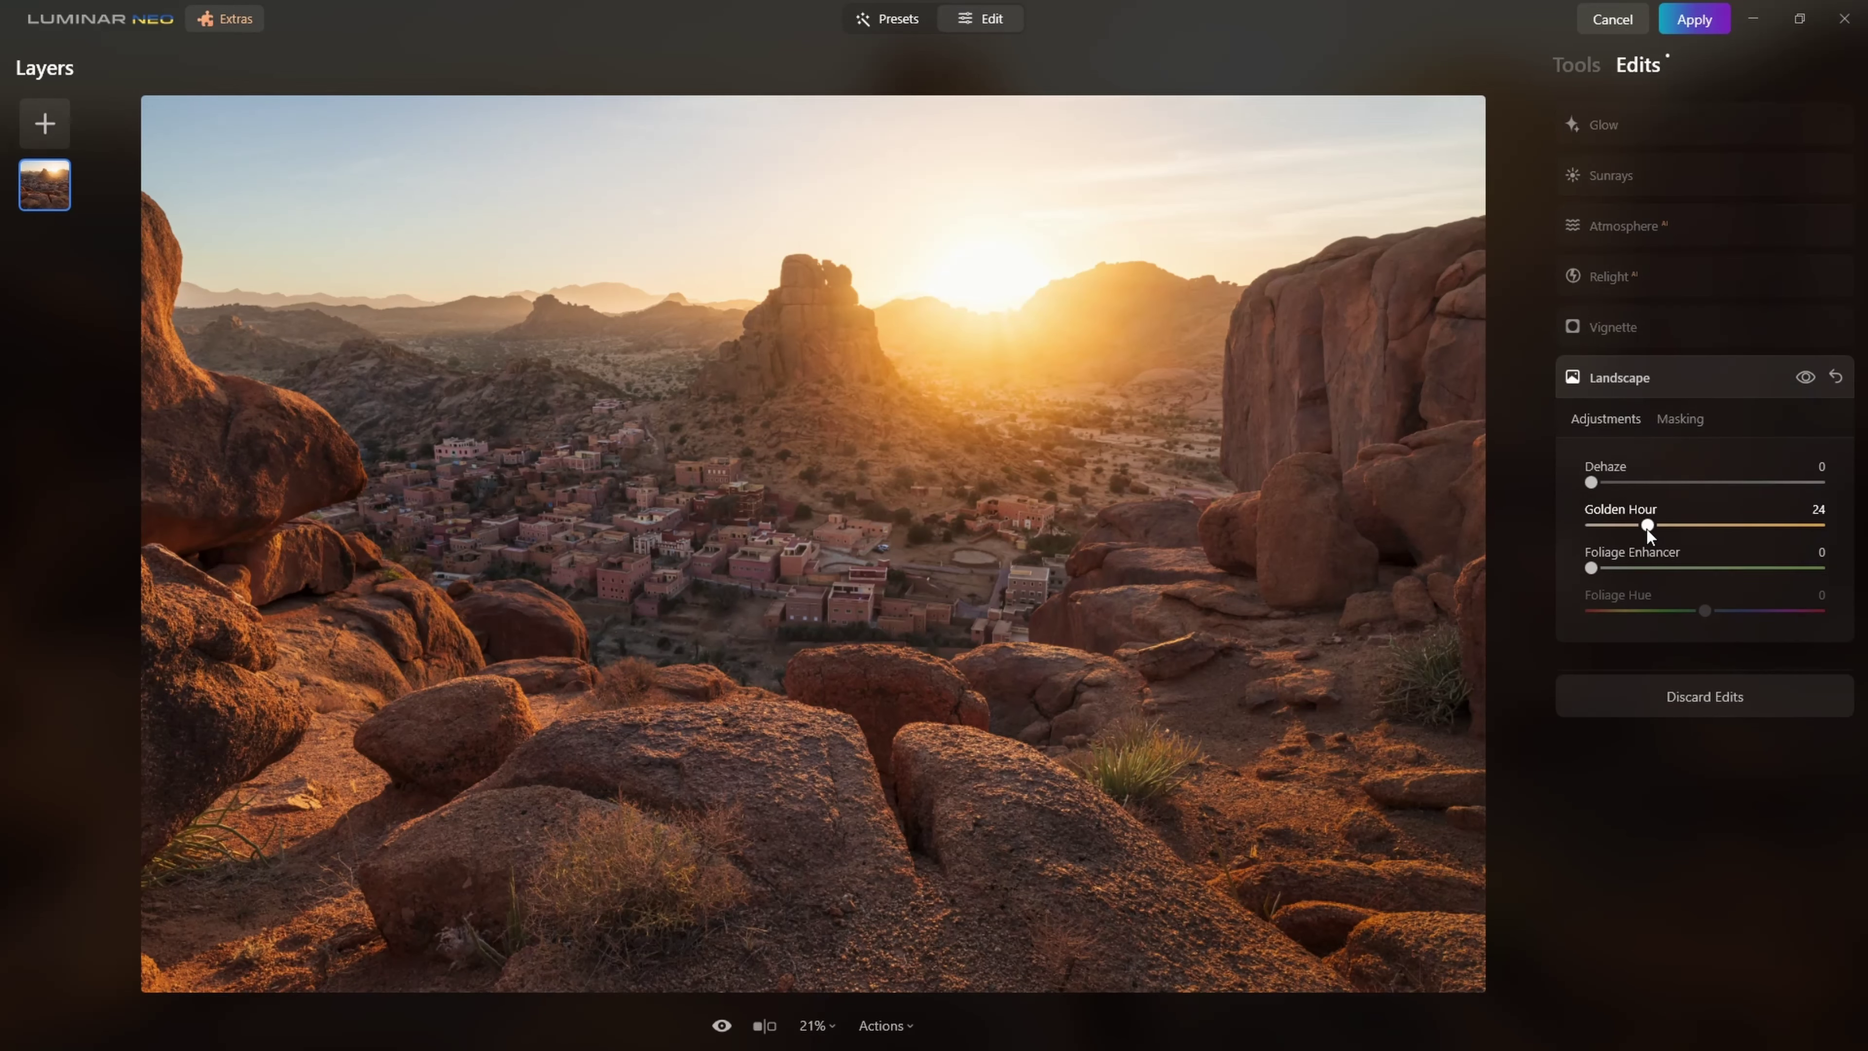
left_click(1684, 418)
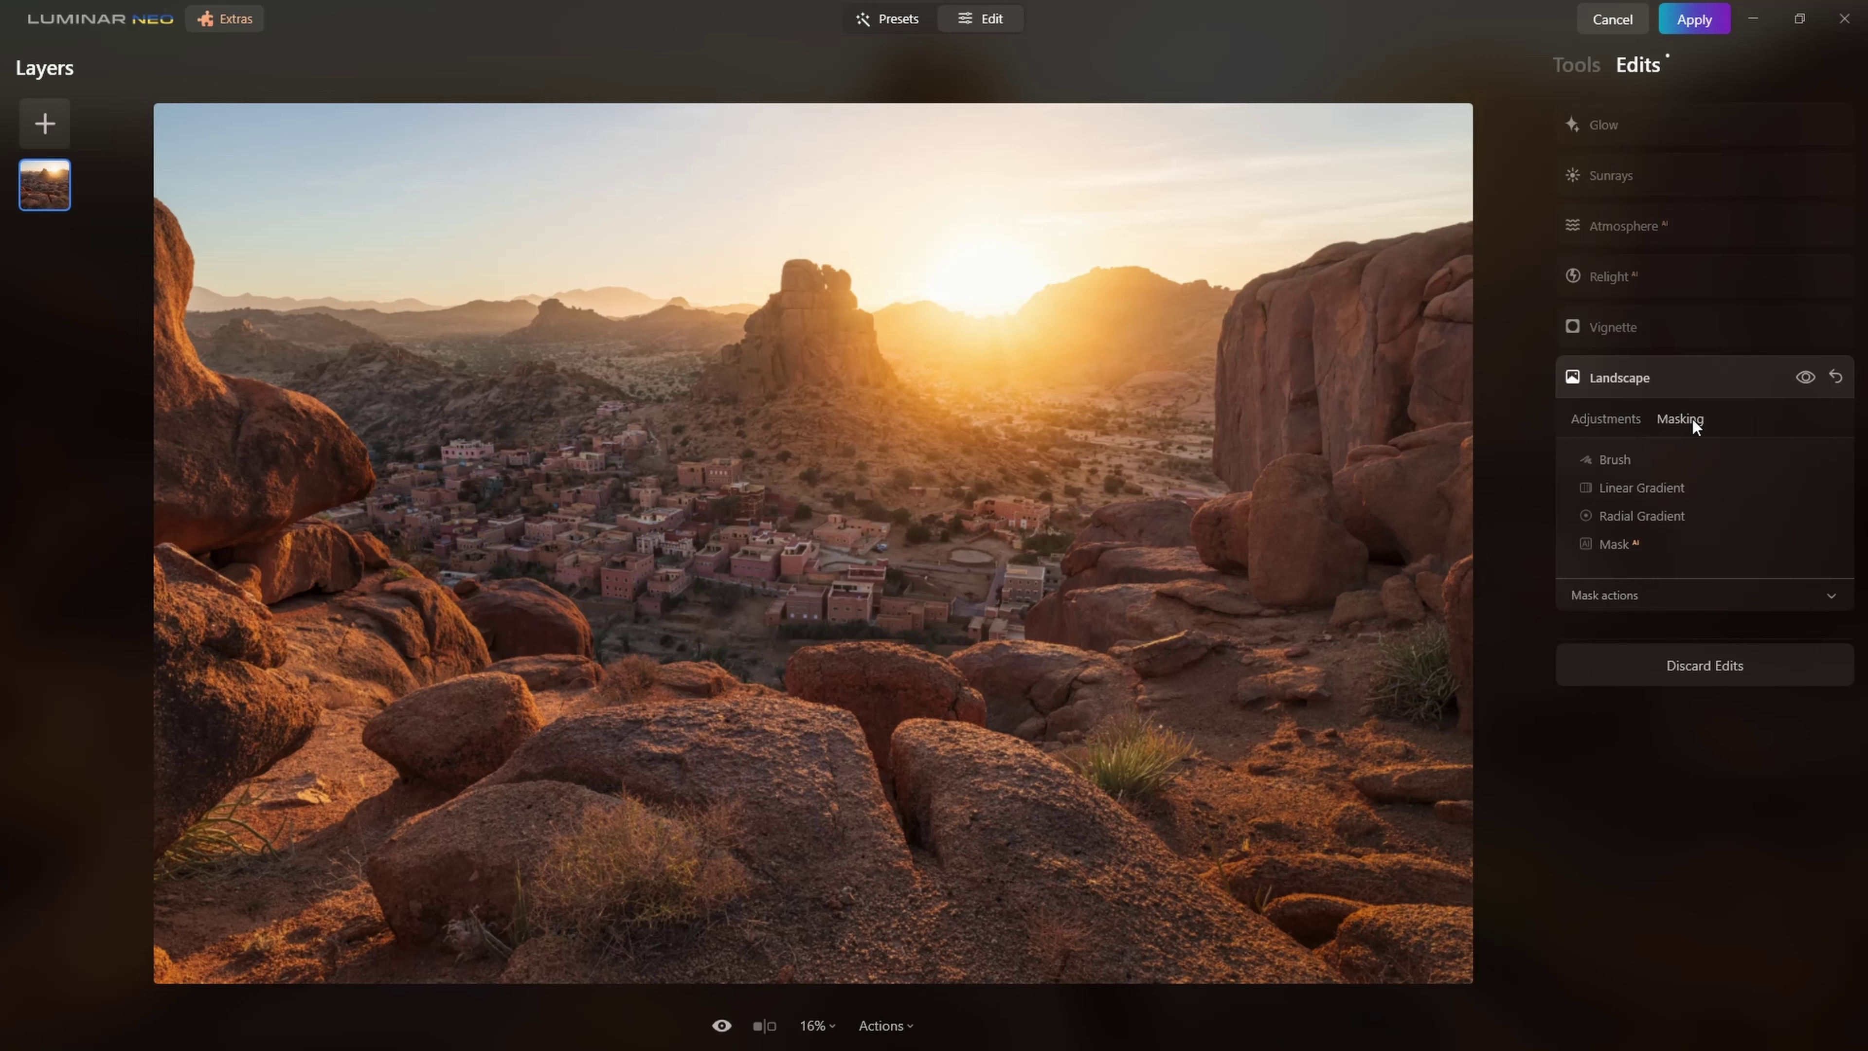
left_click(1629, 516)
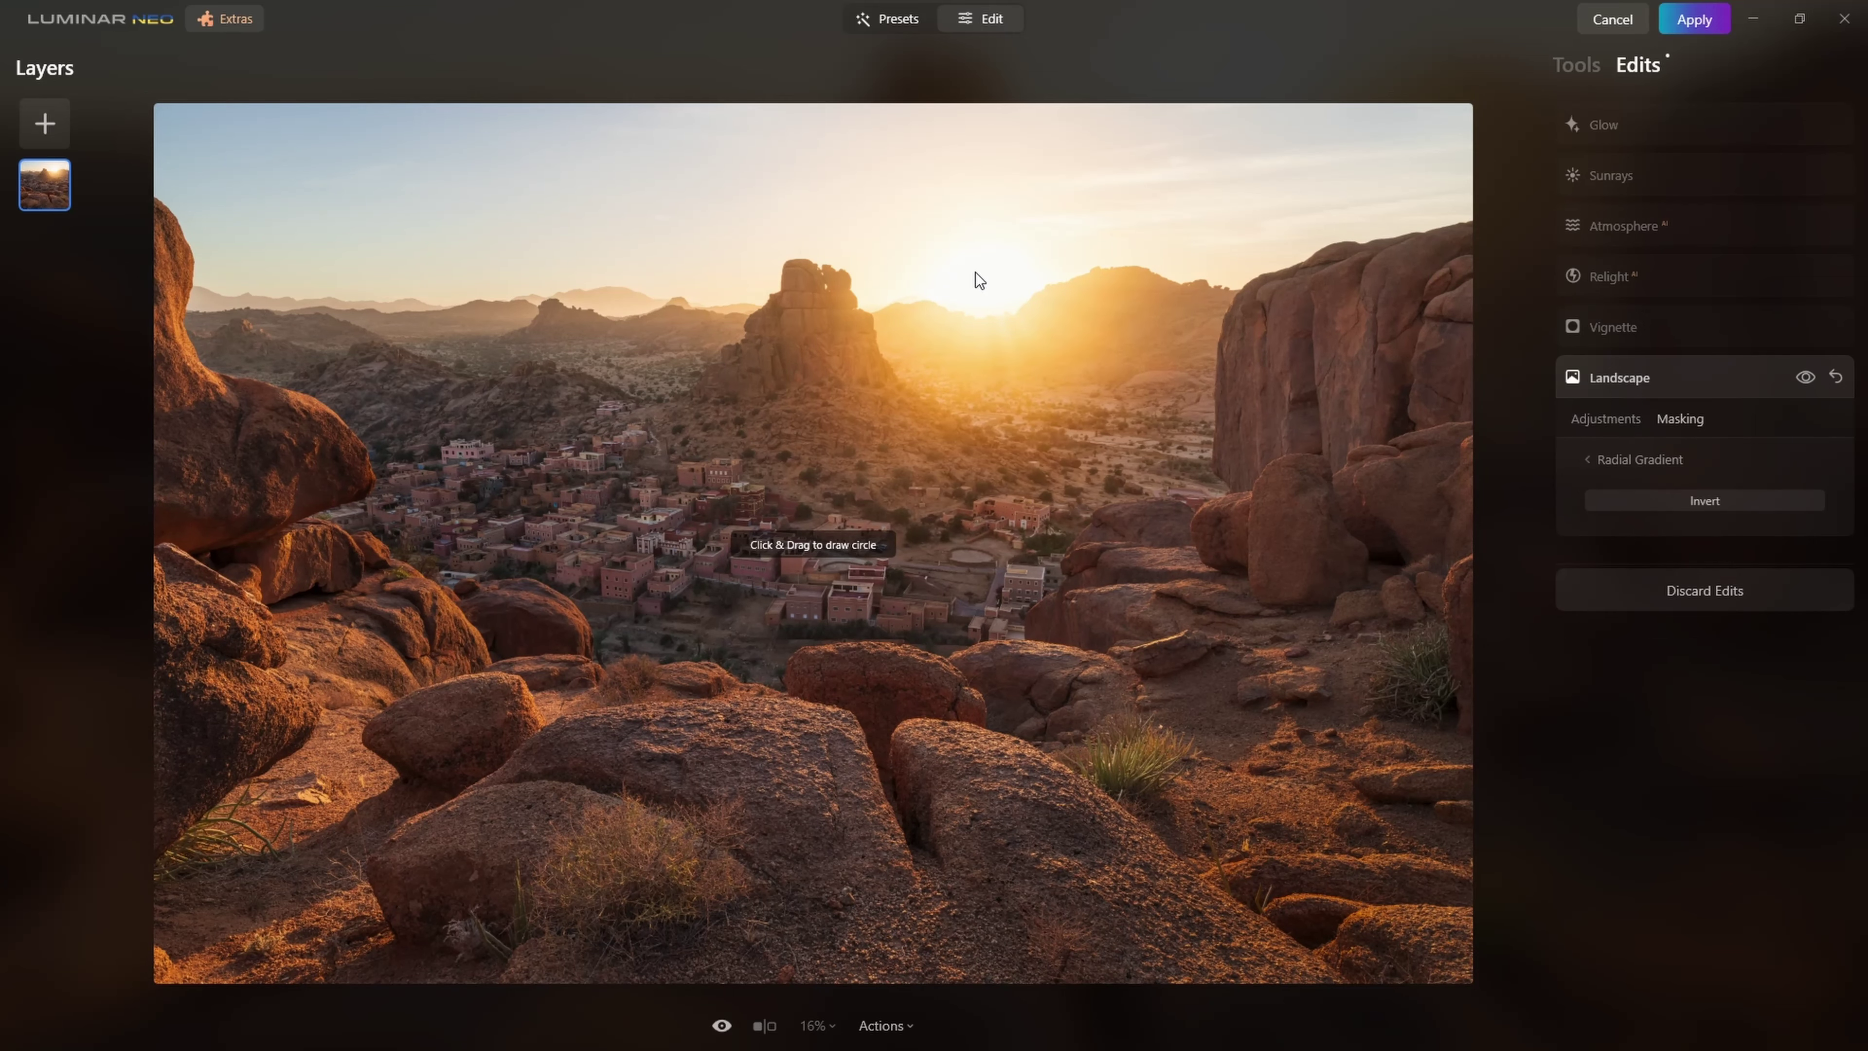
left_click(1629, 460)
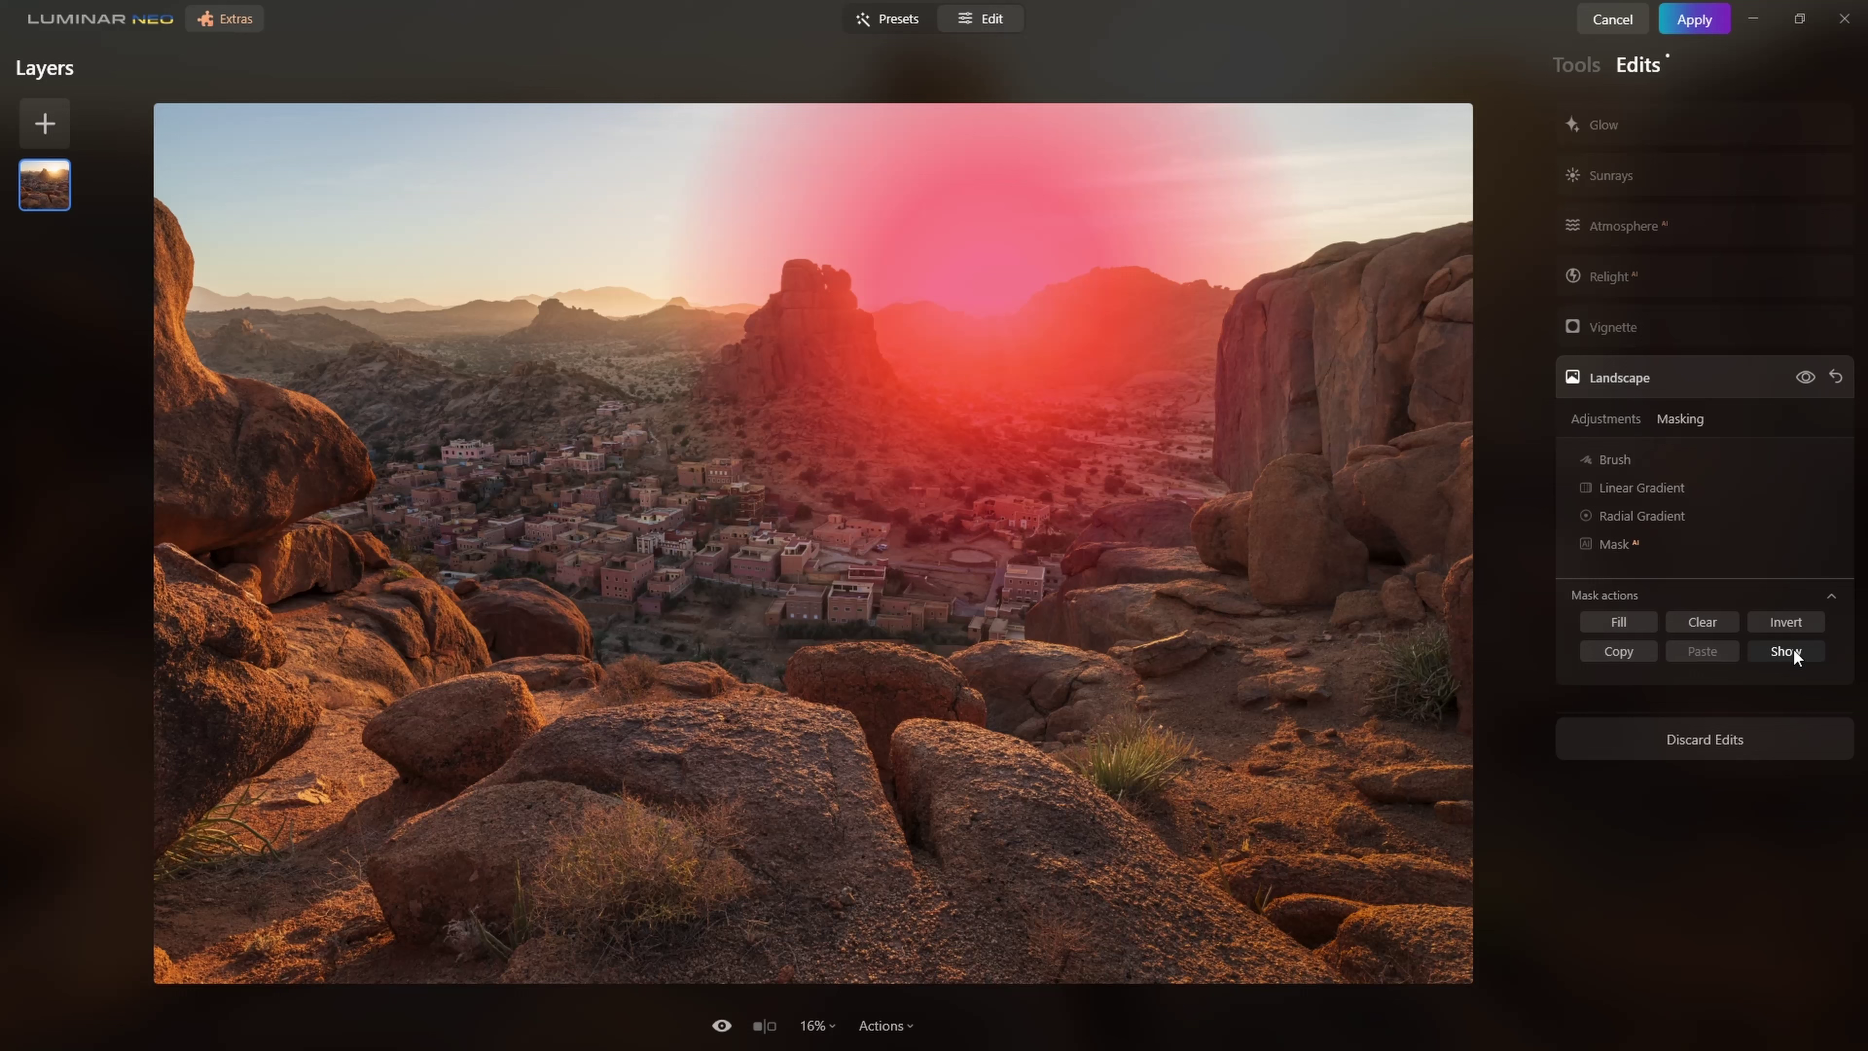
left_click(1774, 651)
left_click(1693, 373)
left_click(1668, 526)
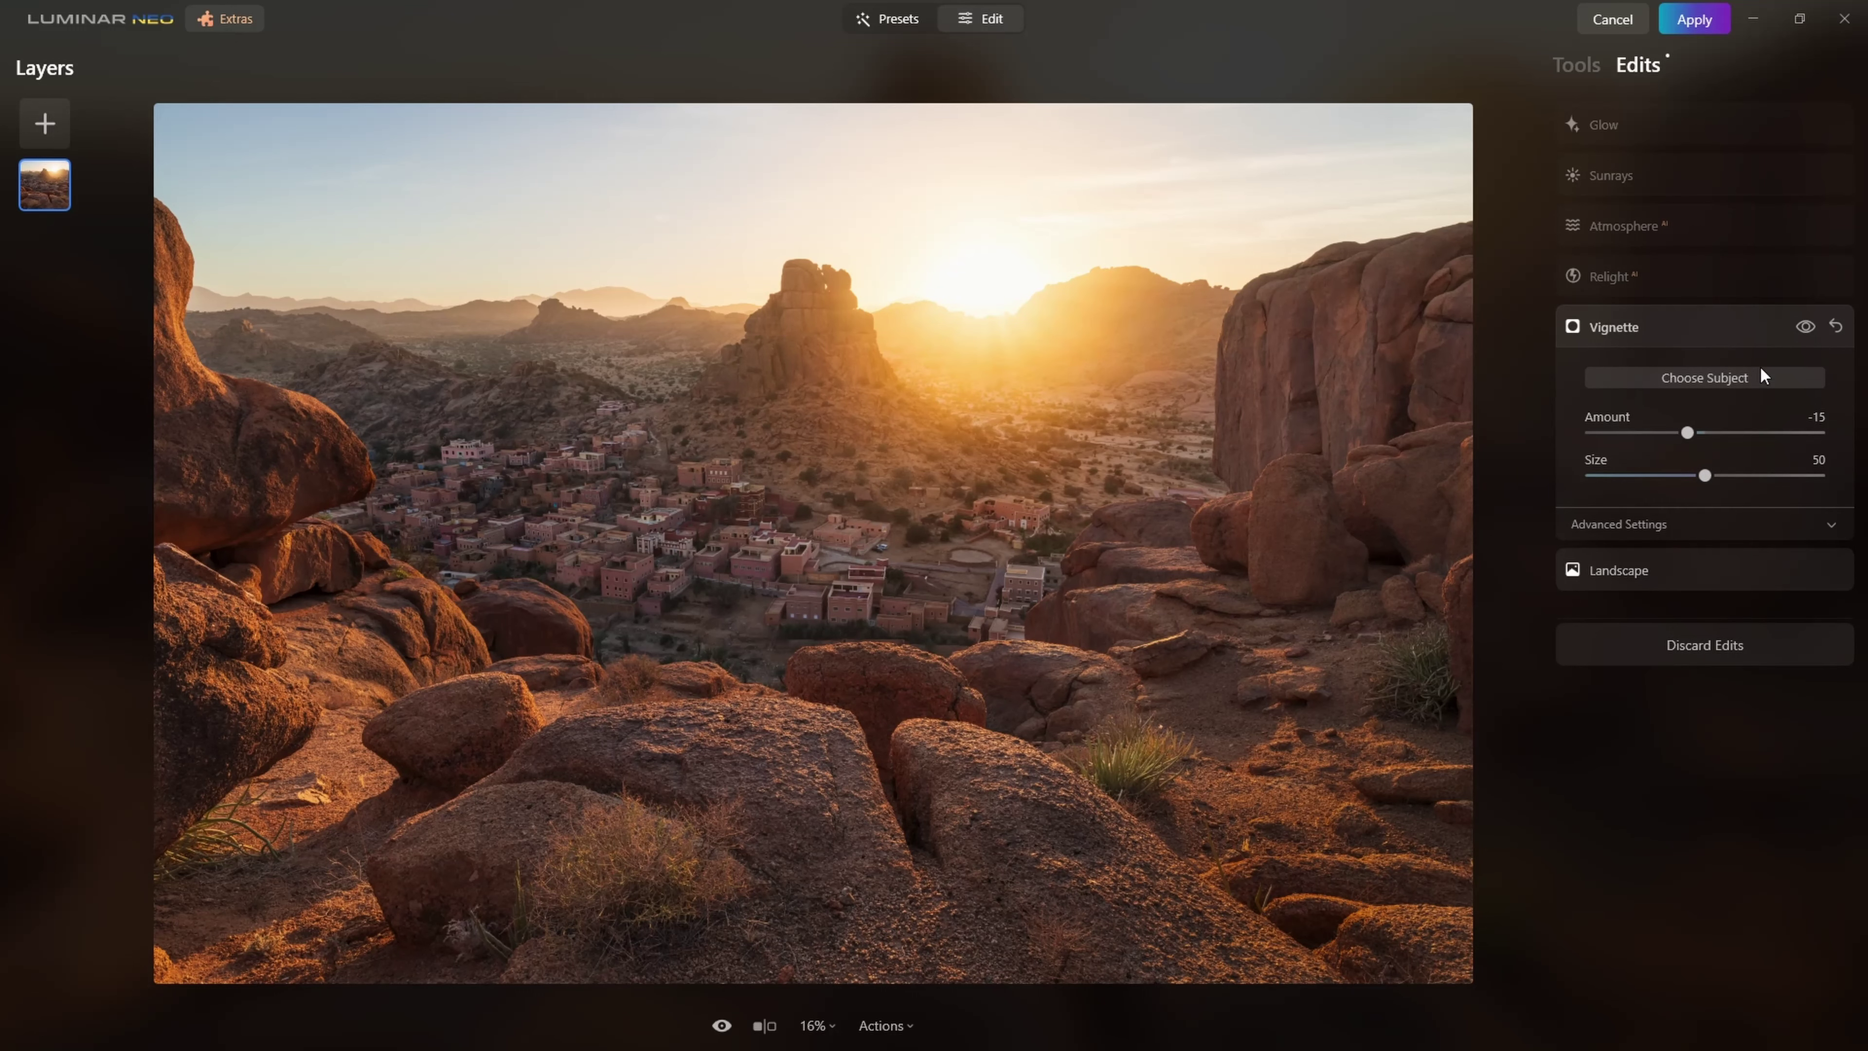
Step: Deepen the Vignette to -32 and set Relight Brightness Near to -30 and Depth to 67
left_click_drag(1692, 434, 1678, 432)
left_click(1710, 333)
left_click(1675, 467)
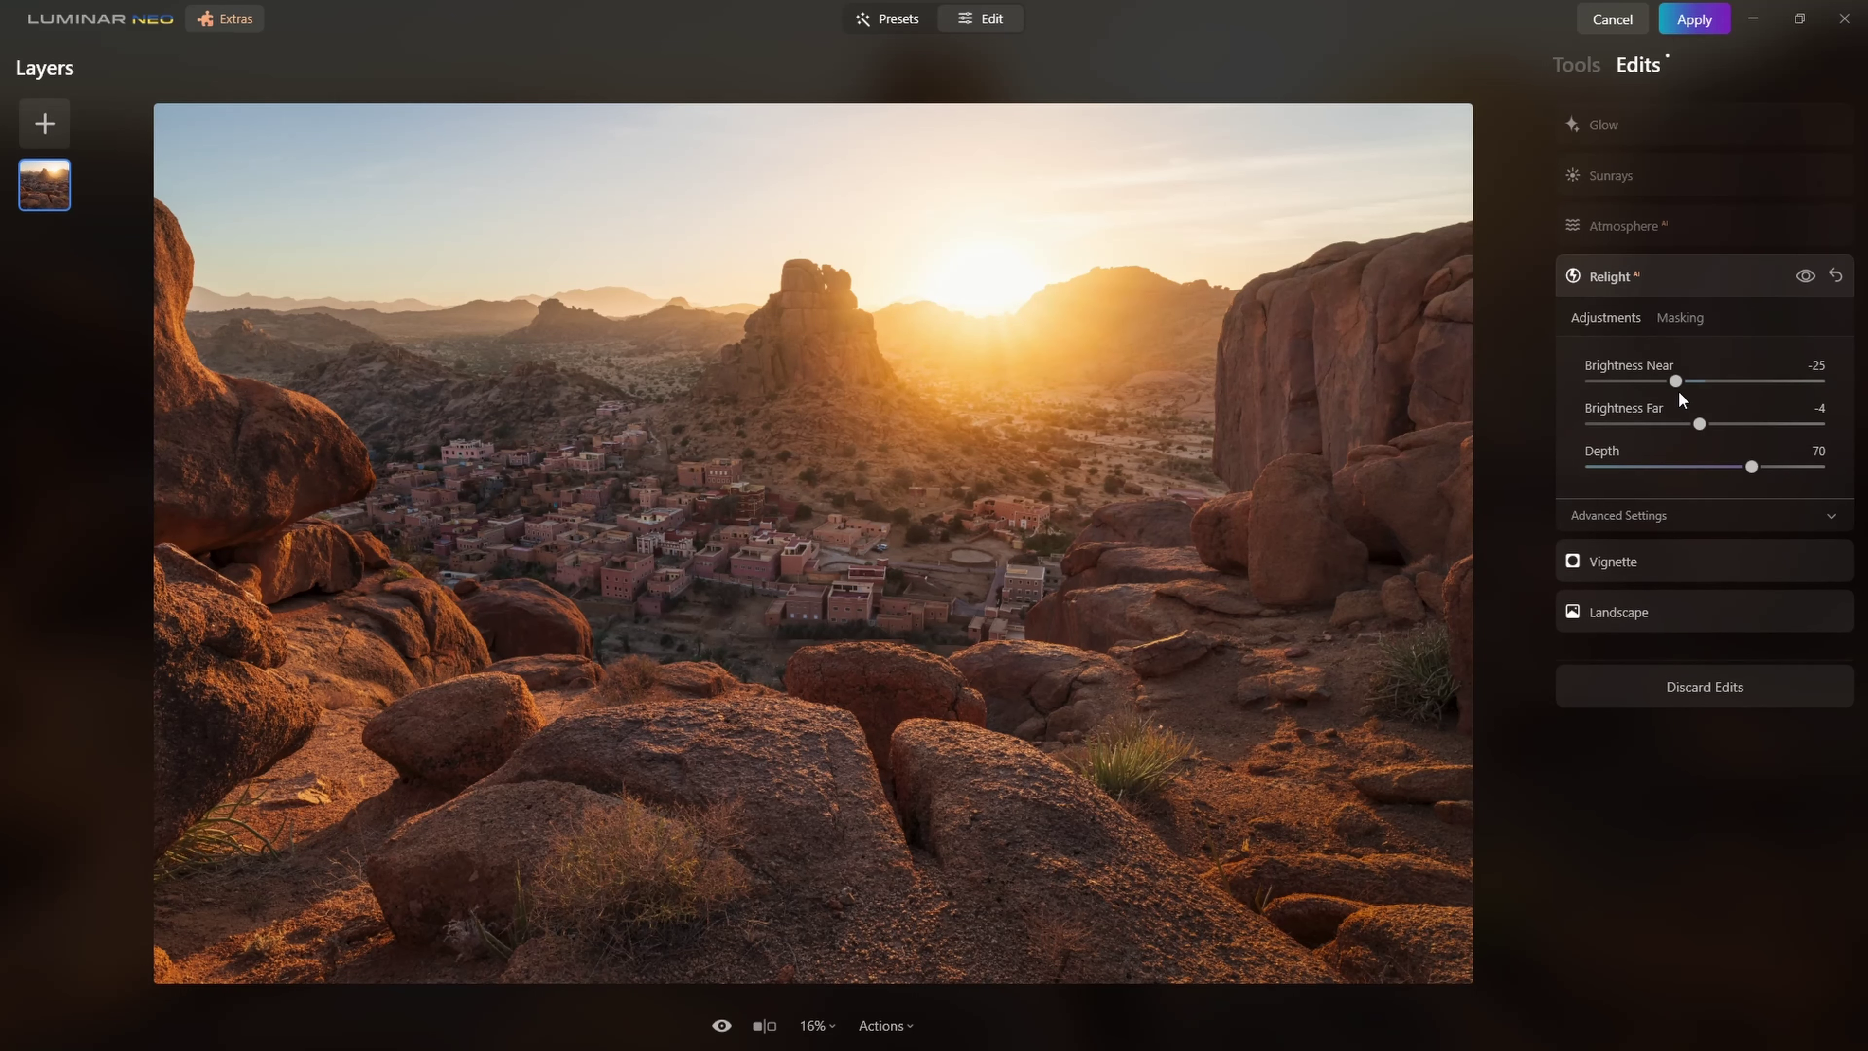
mouse_move(1680, 384)
left_mouse_down()
mouse_move(1699, 385)
mouse_move(1670, 381)
left_mouse_up()
left_click_drag(1639, 468, 1744, 467)
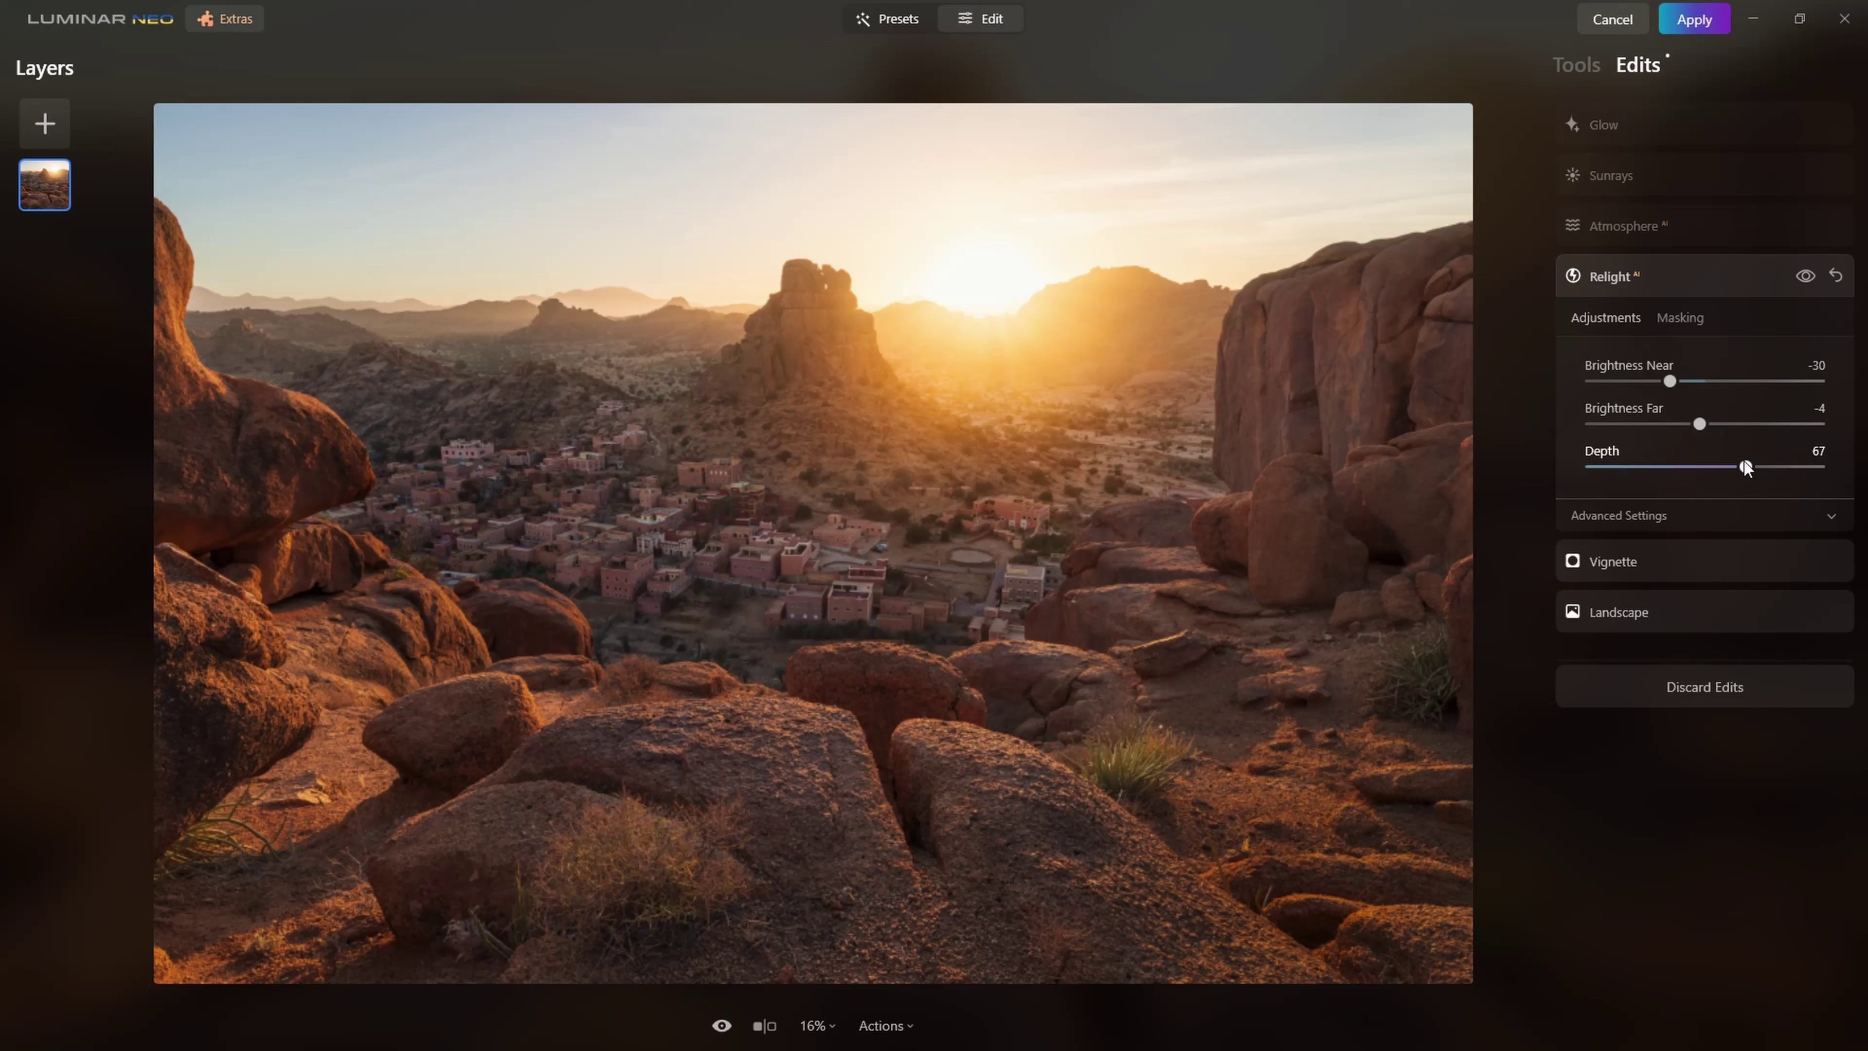
left_click(1809, 280)
left_click(1810, 280)
left_click(1603, 125)
Step: Try a strong Atmosphere Mist, then pare it back to Amount 7 with Depth 5
left_click(1717, 407)
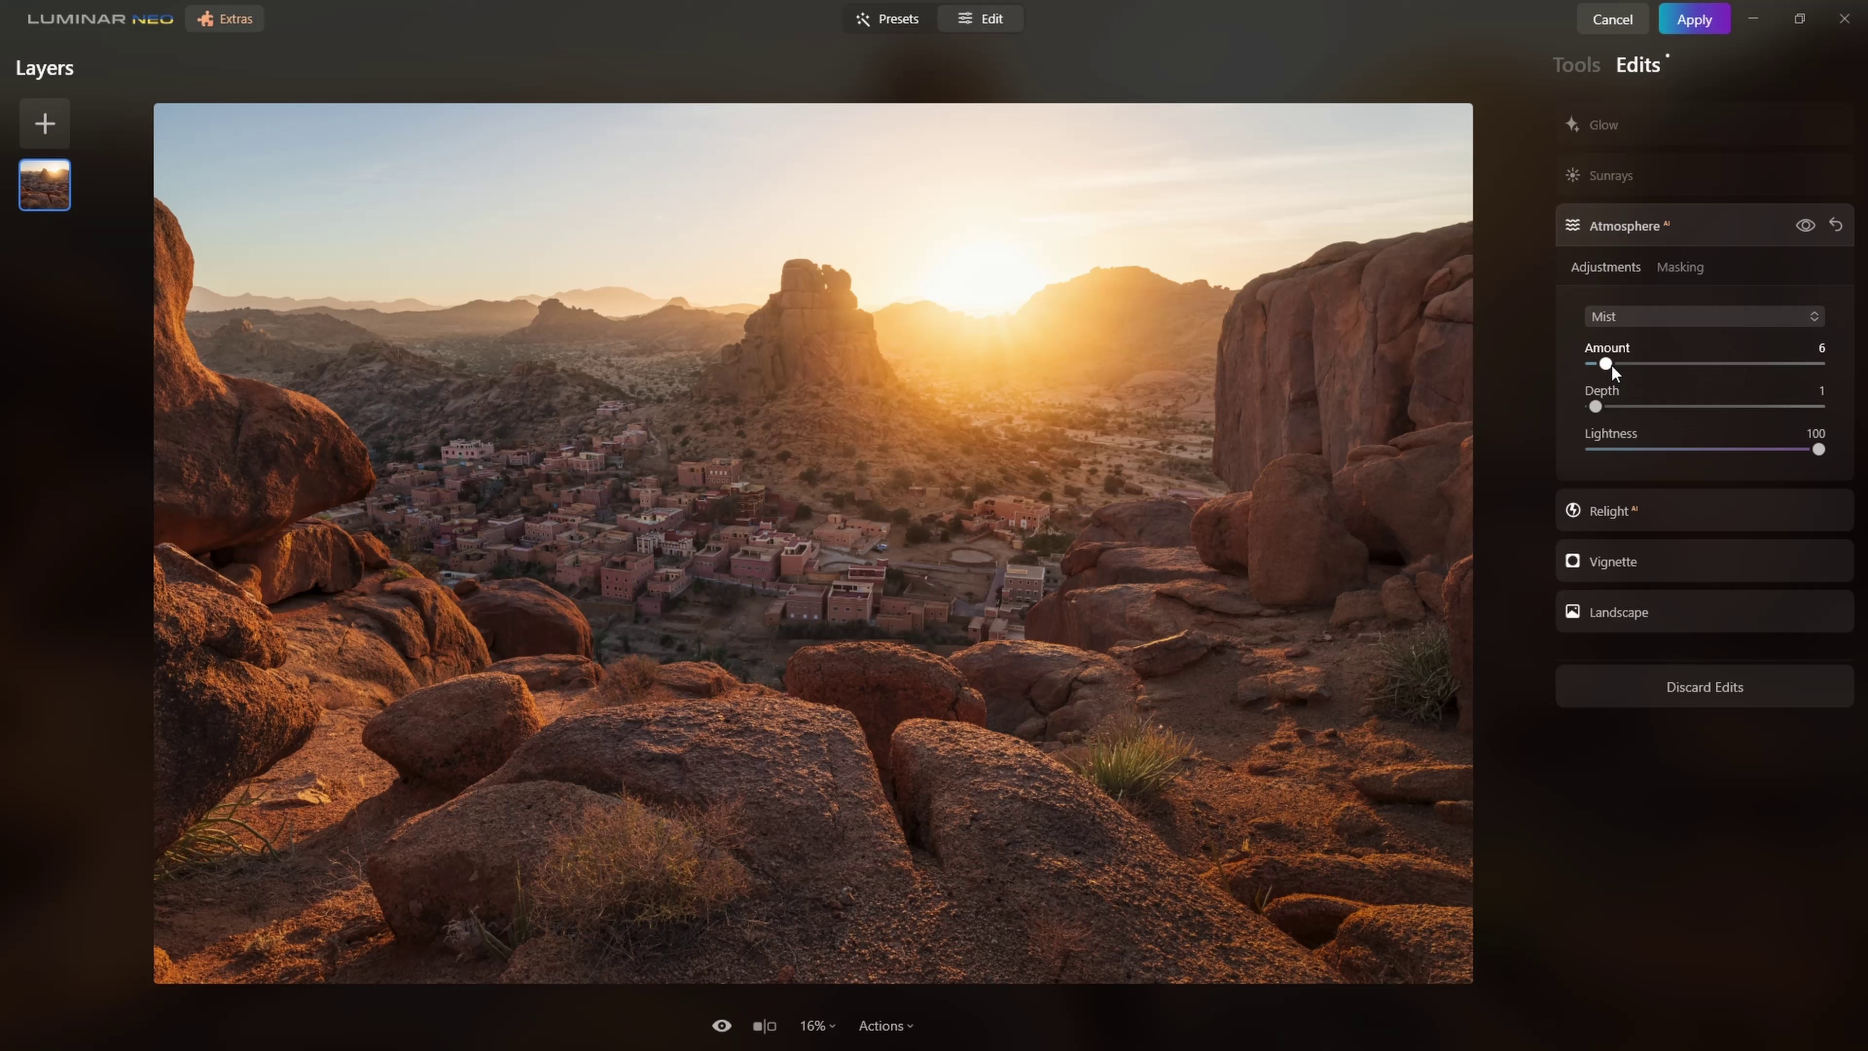
left_click_drag(1612, 363, 1740, 364)
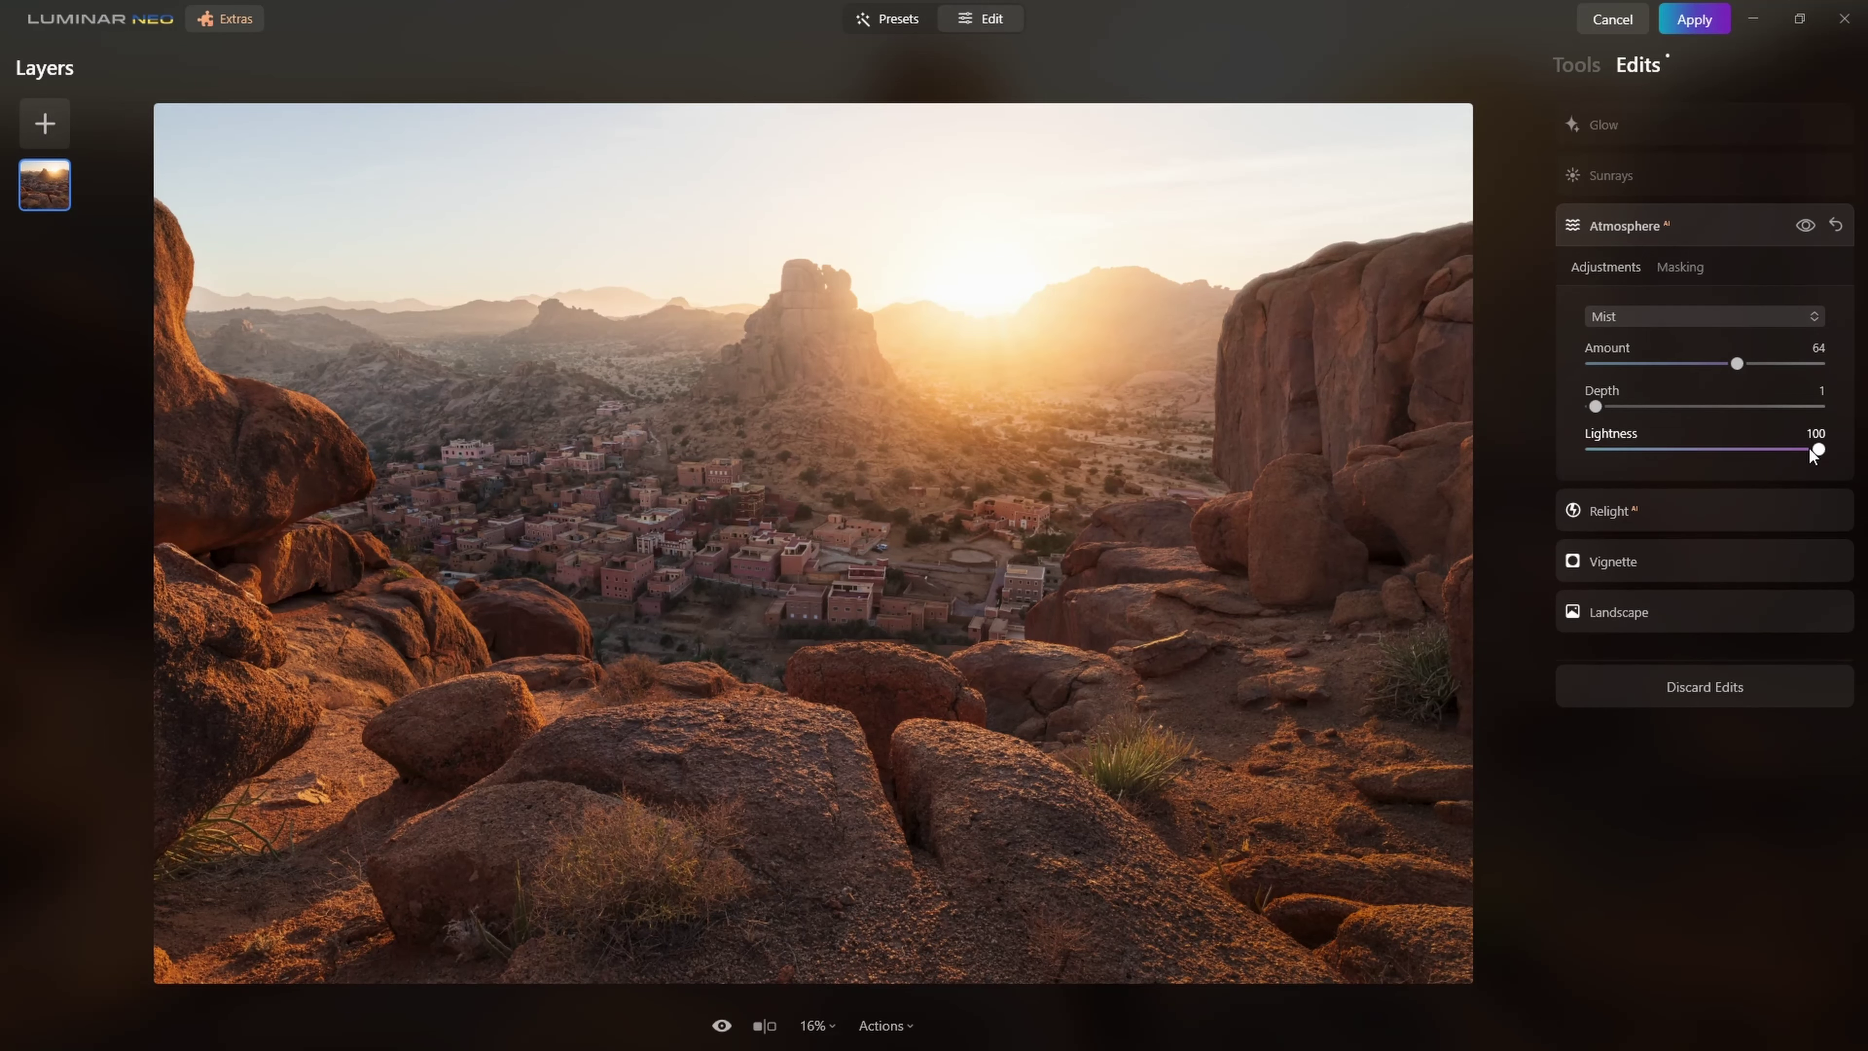
mouse_move(1599, 409)
left_mouse_down()
mouse_move(1681, 408)
mouse_move(1604, 408)
left_mouse_up()
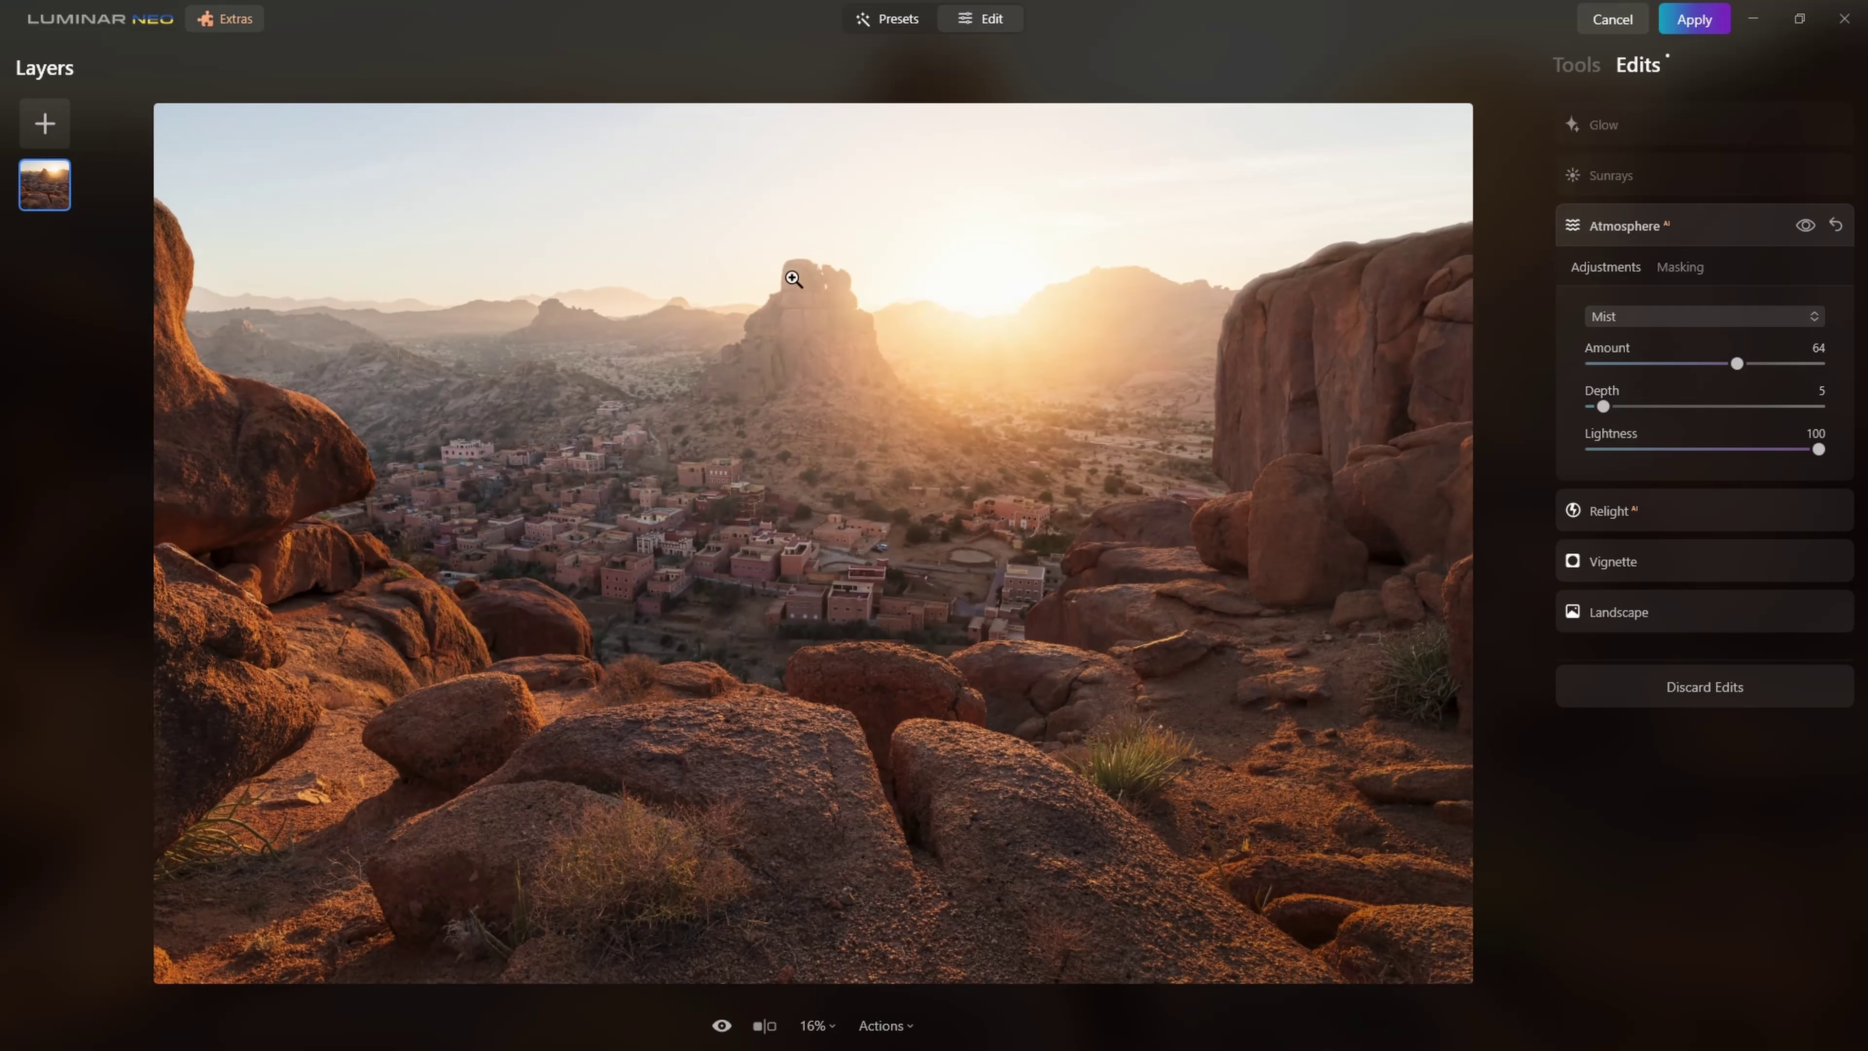
left_click_drag(1732, 364, 1624, 366)
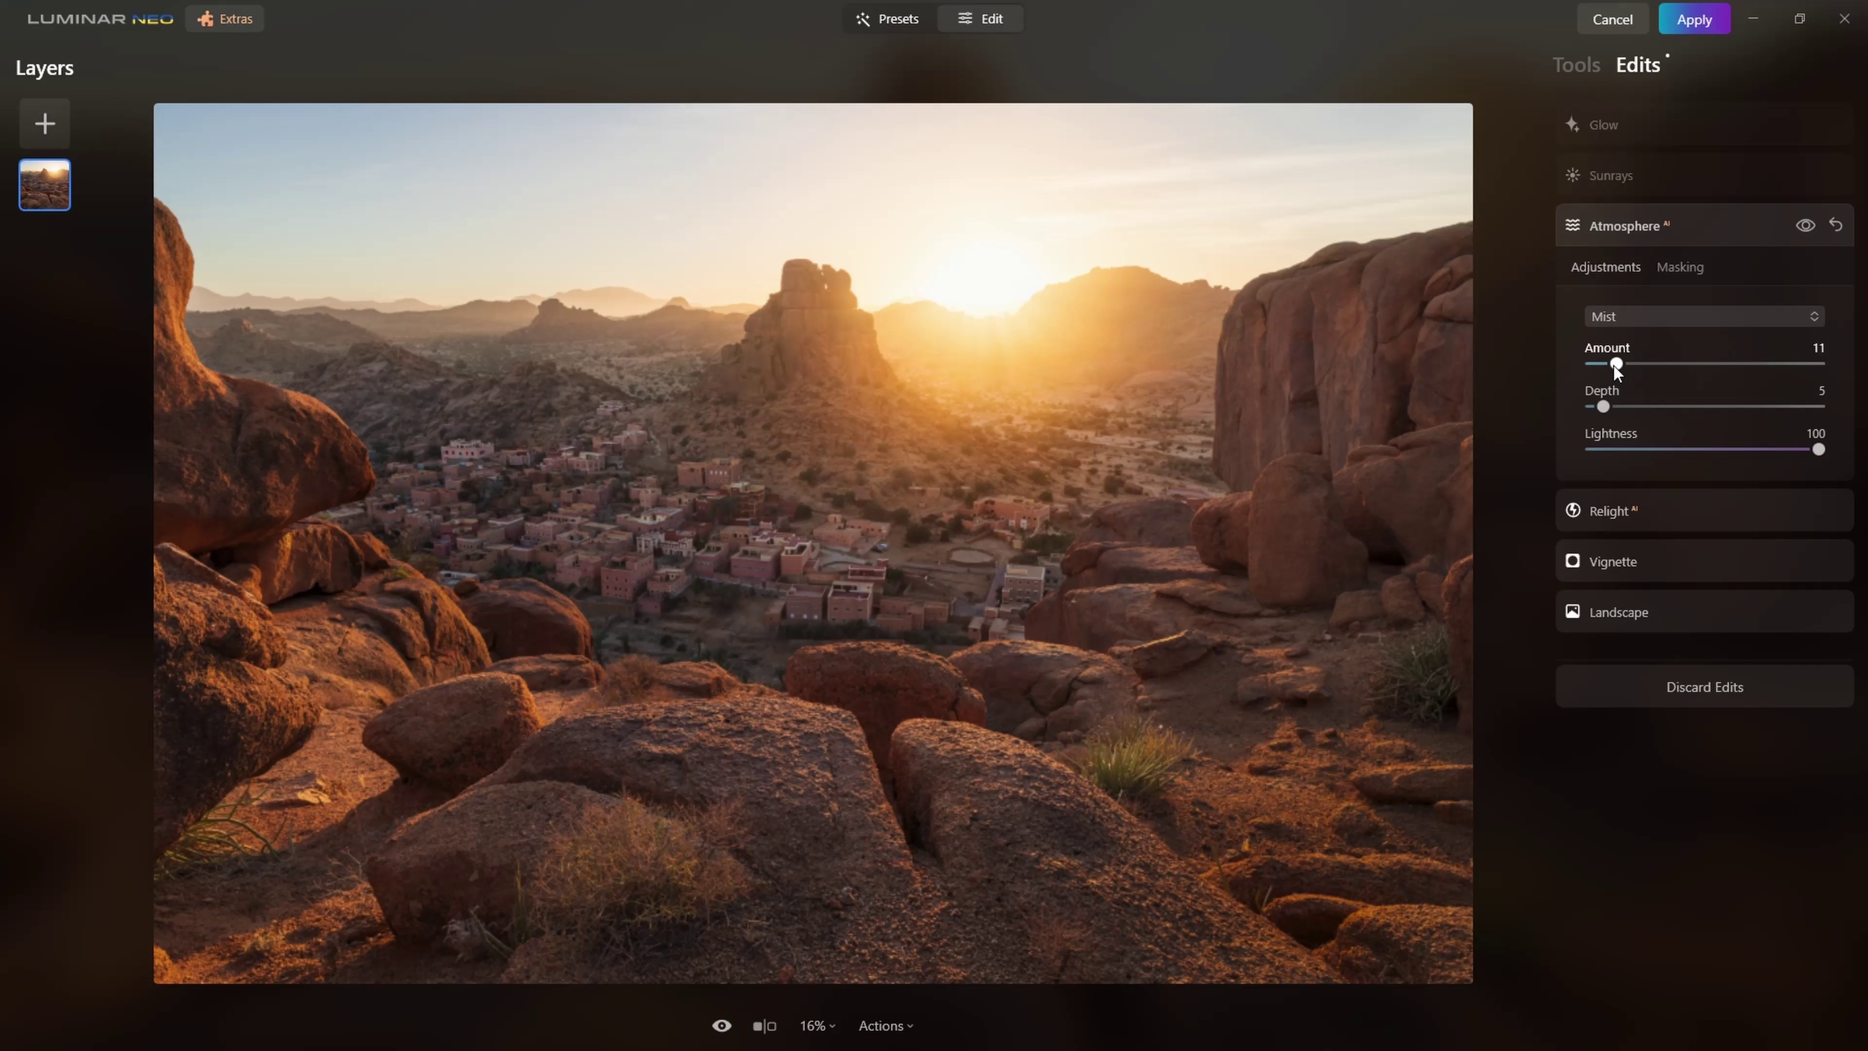
left_click(1809, 225)
left_click_drag(1616, 363, 1610, 365)
Step: Tweak the Sunrays amount and look, settling on Length 61 and Penetration 22
left_click(1705, 180)
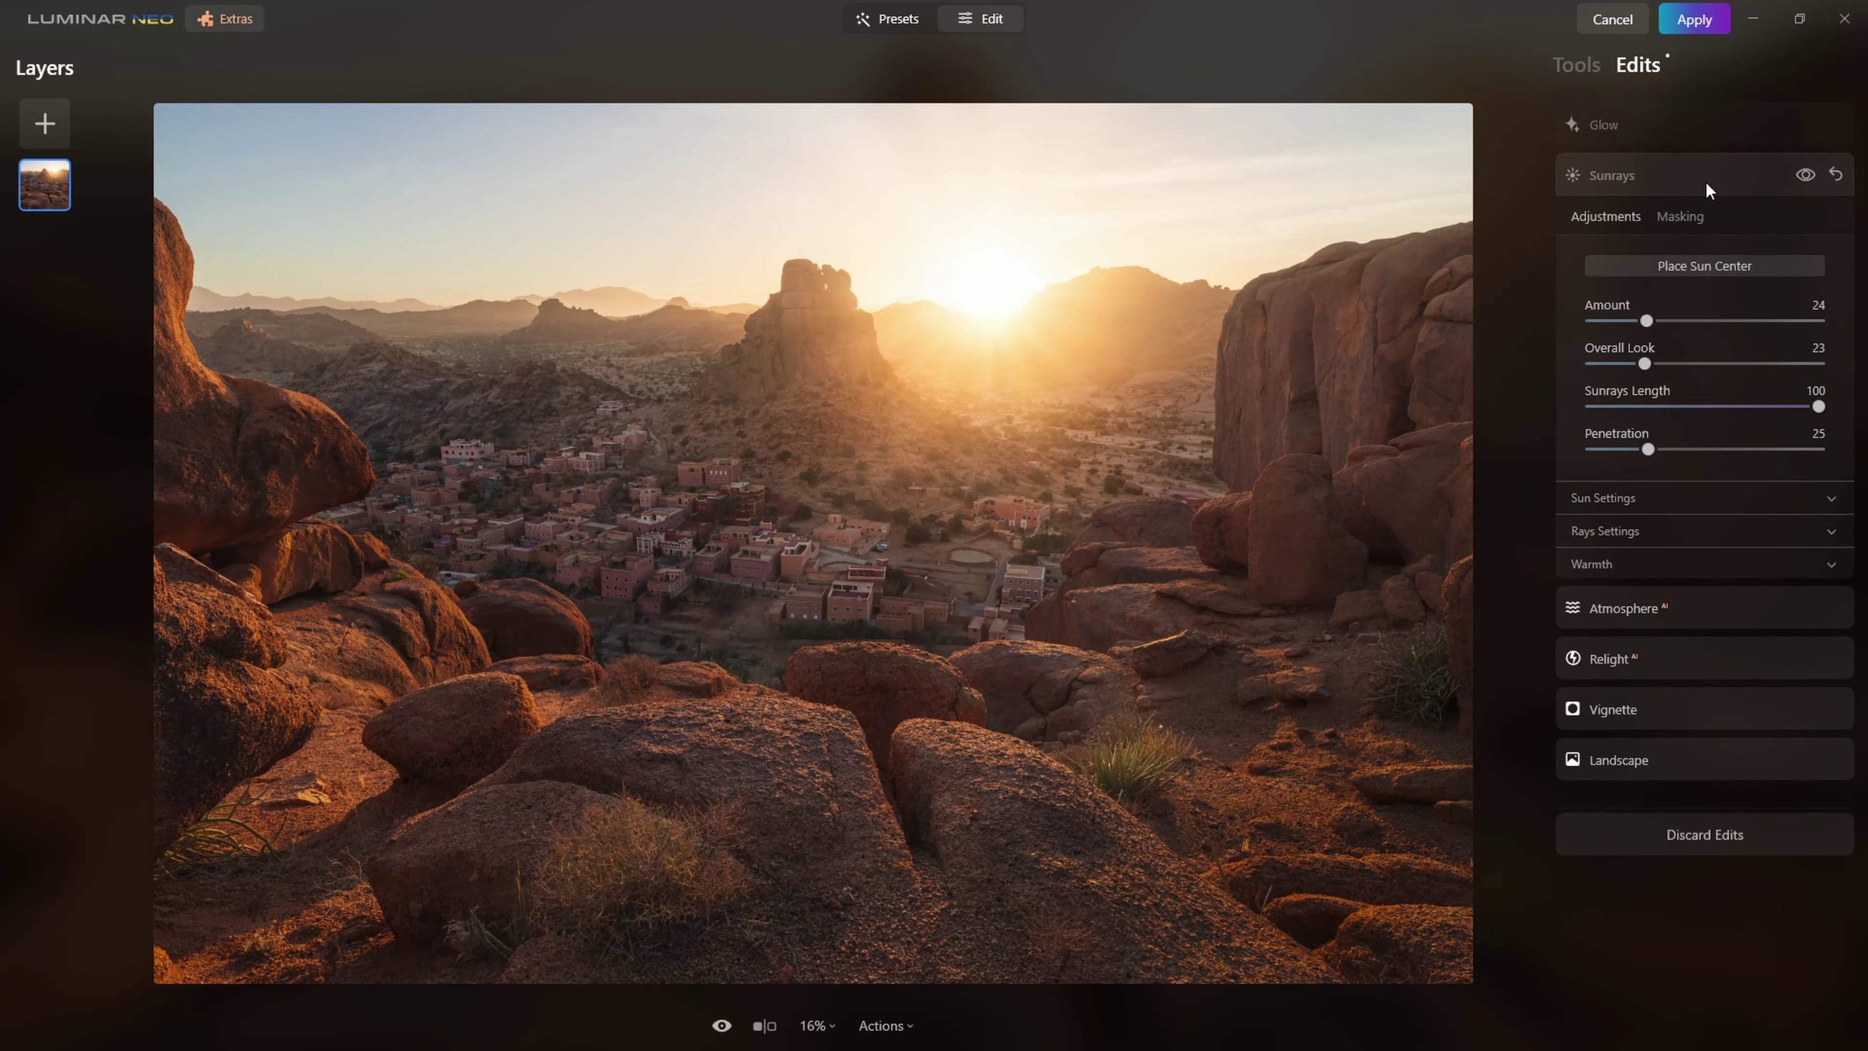
left_click(1806, 176)
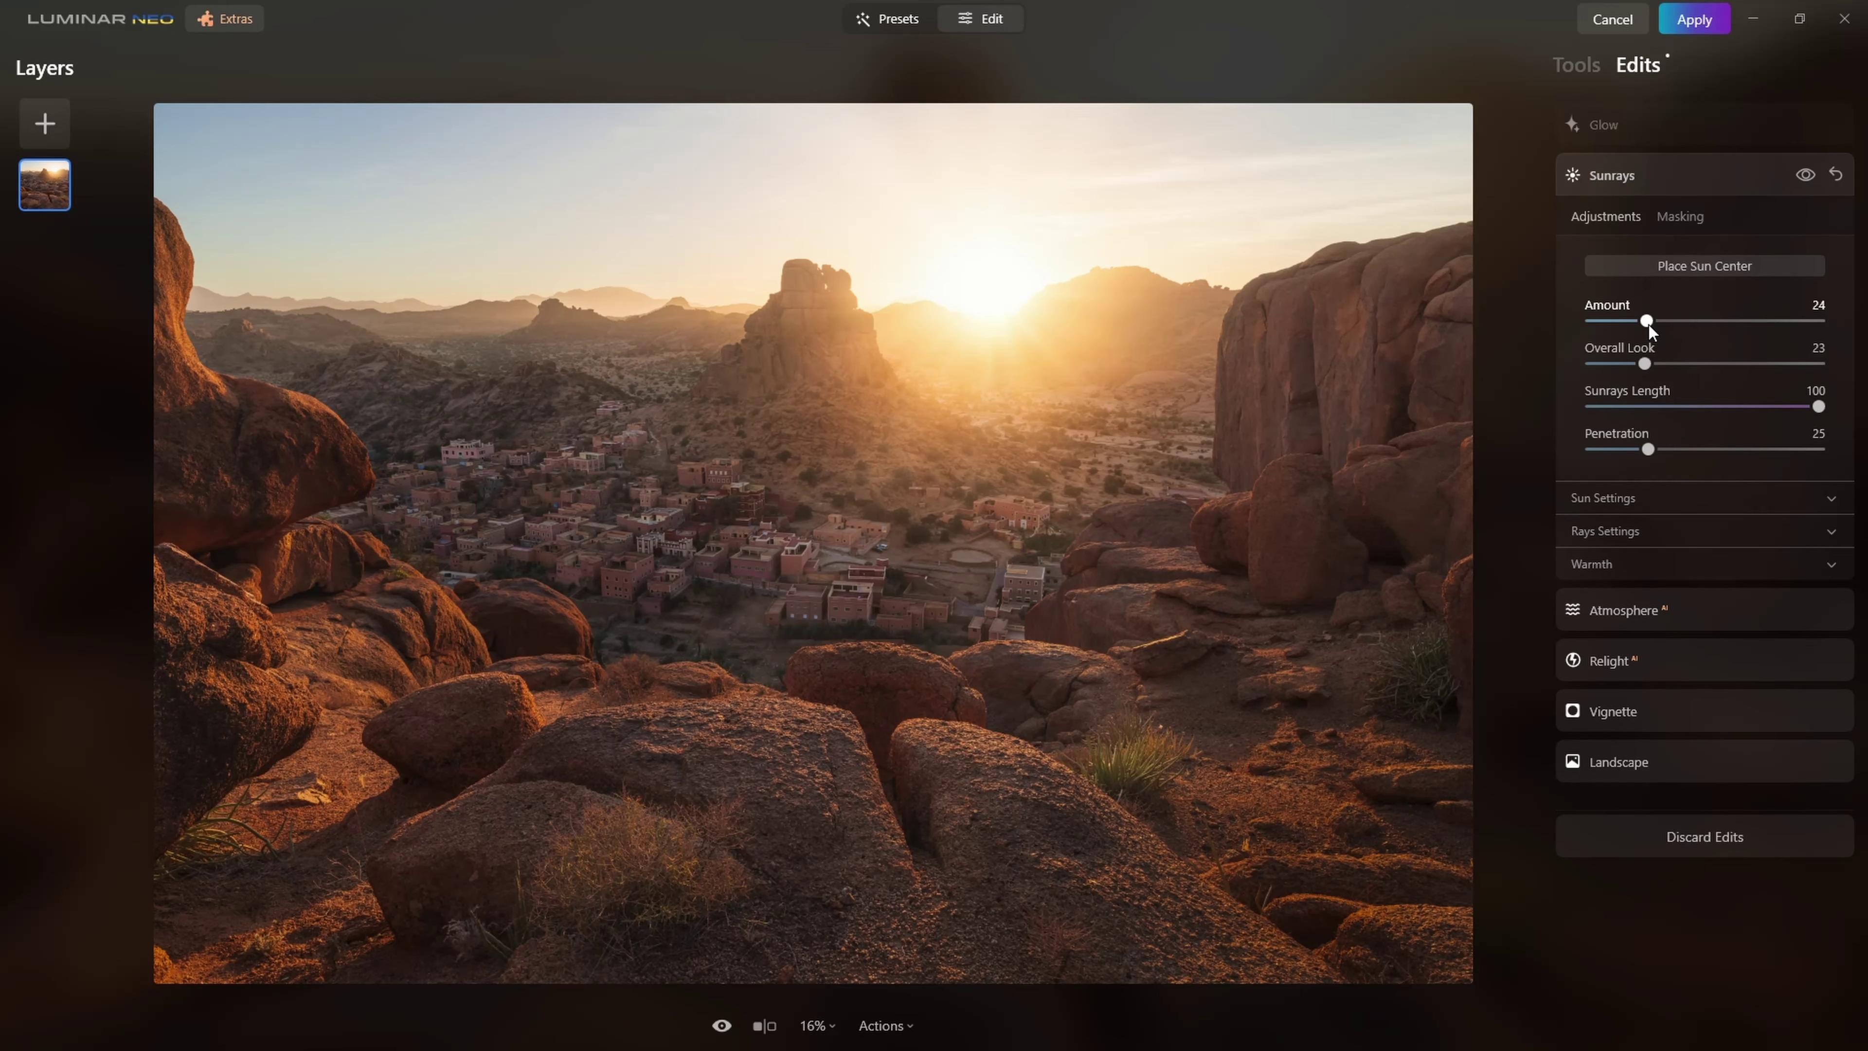
left_click_drag(1647, 322, 1656, 322)
left_click(1704, 266)
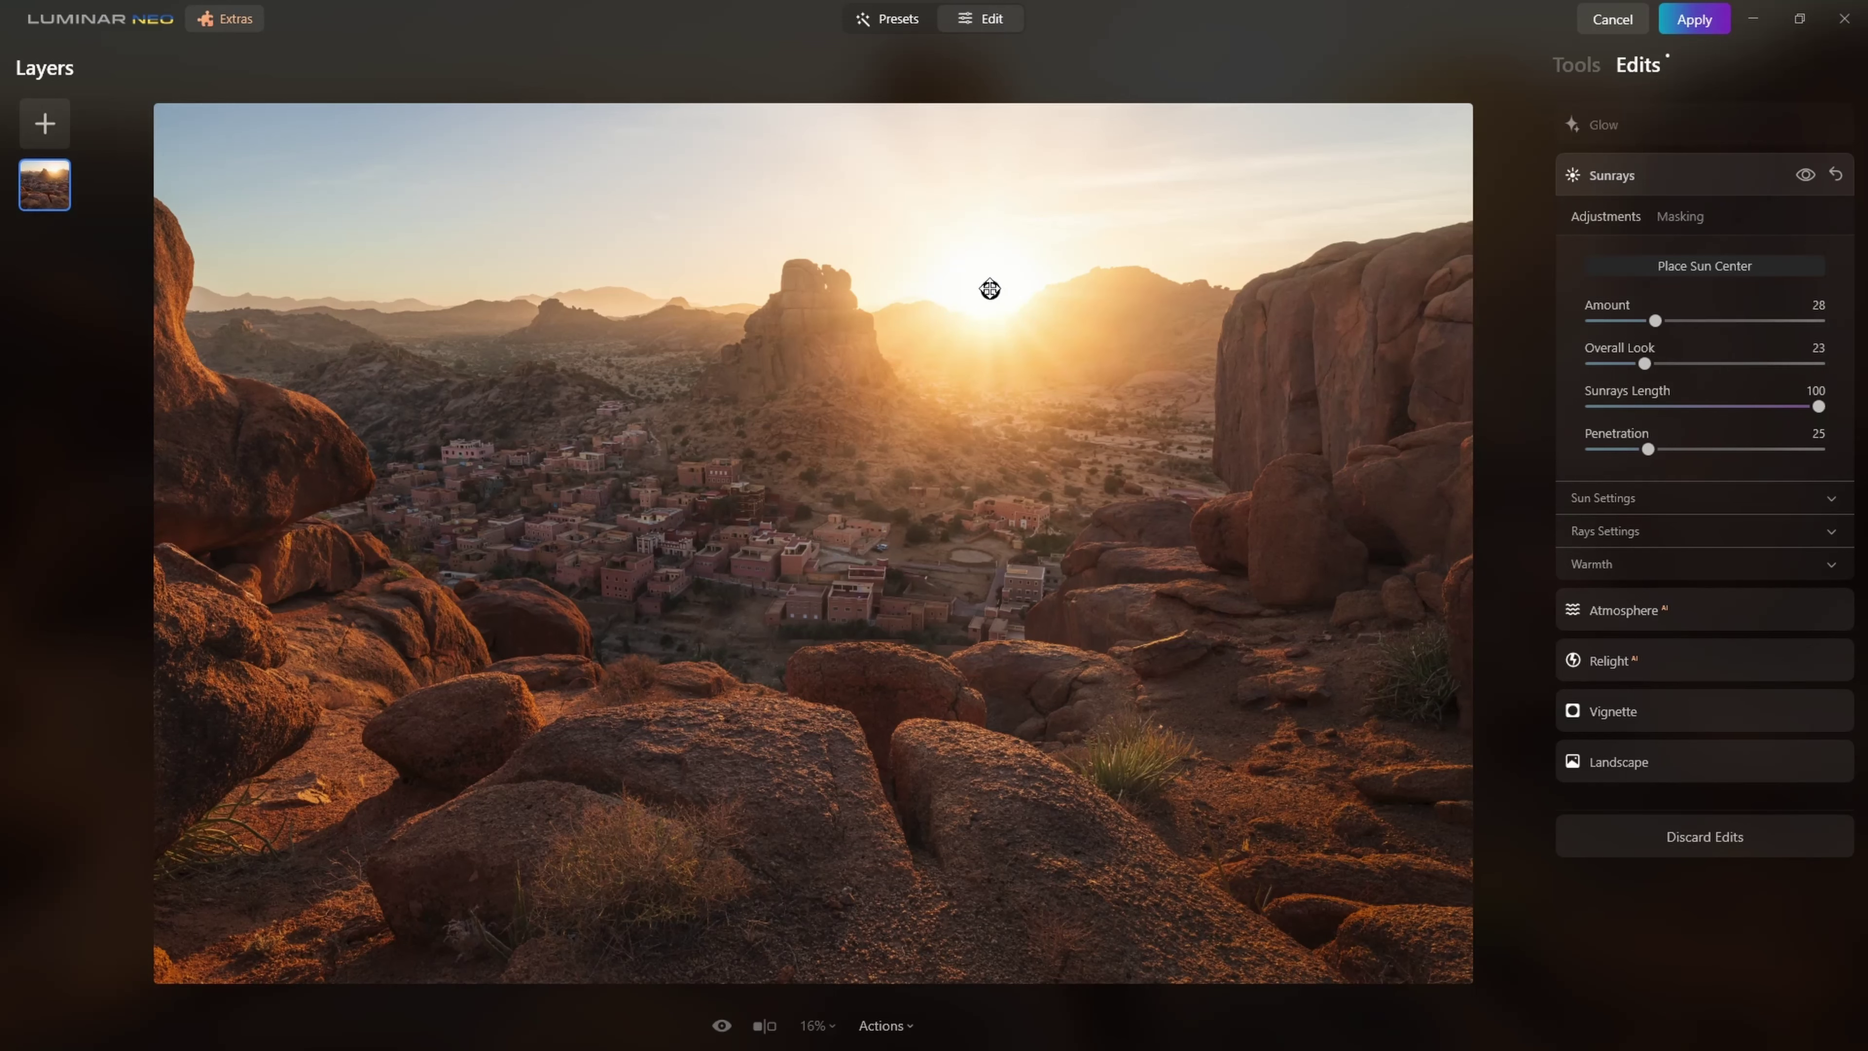
mouse_move(1642, 322)
left_mouse_down()
mouse_move(1791, 321)
mouse_move(1641, 325)
left_mouse_up()
left_click(1808, 176)
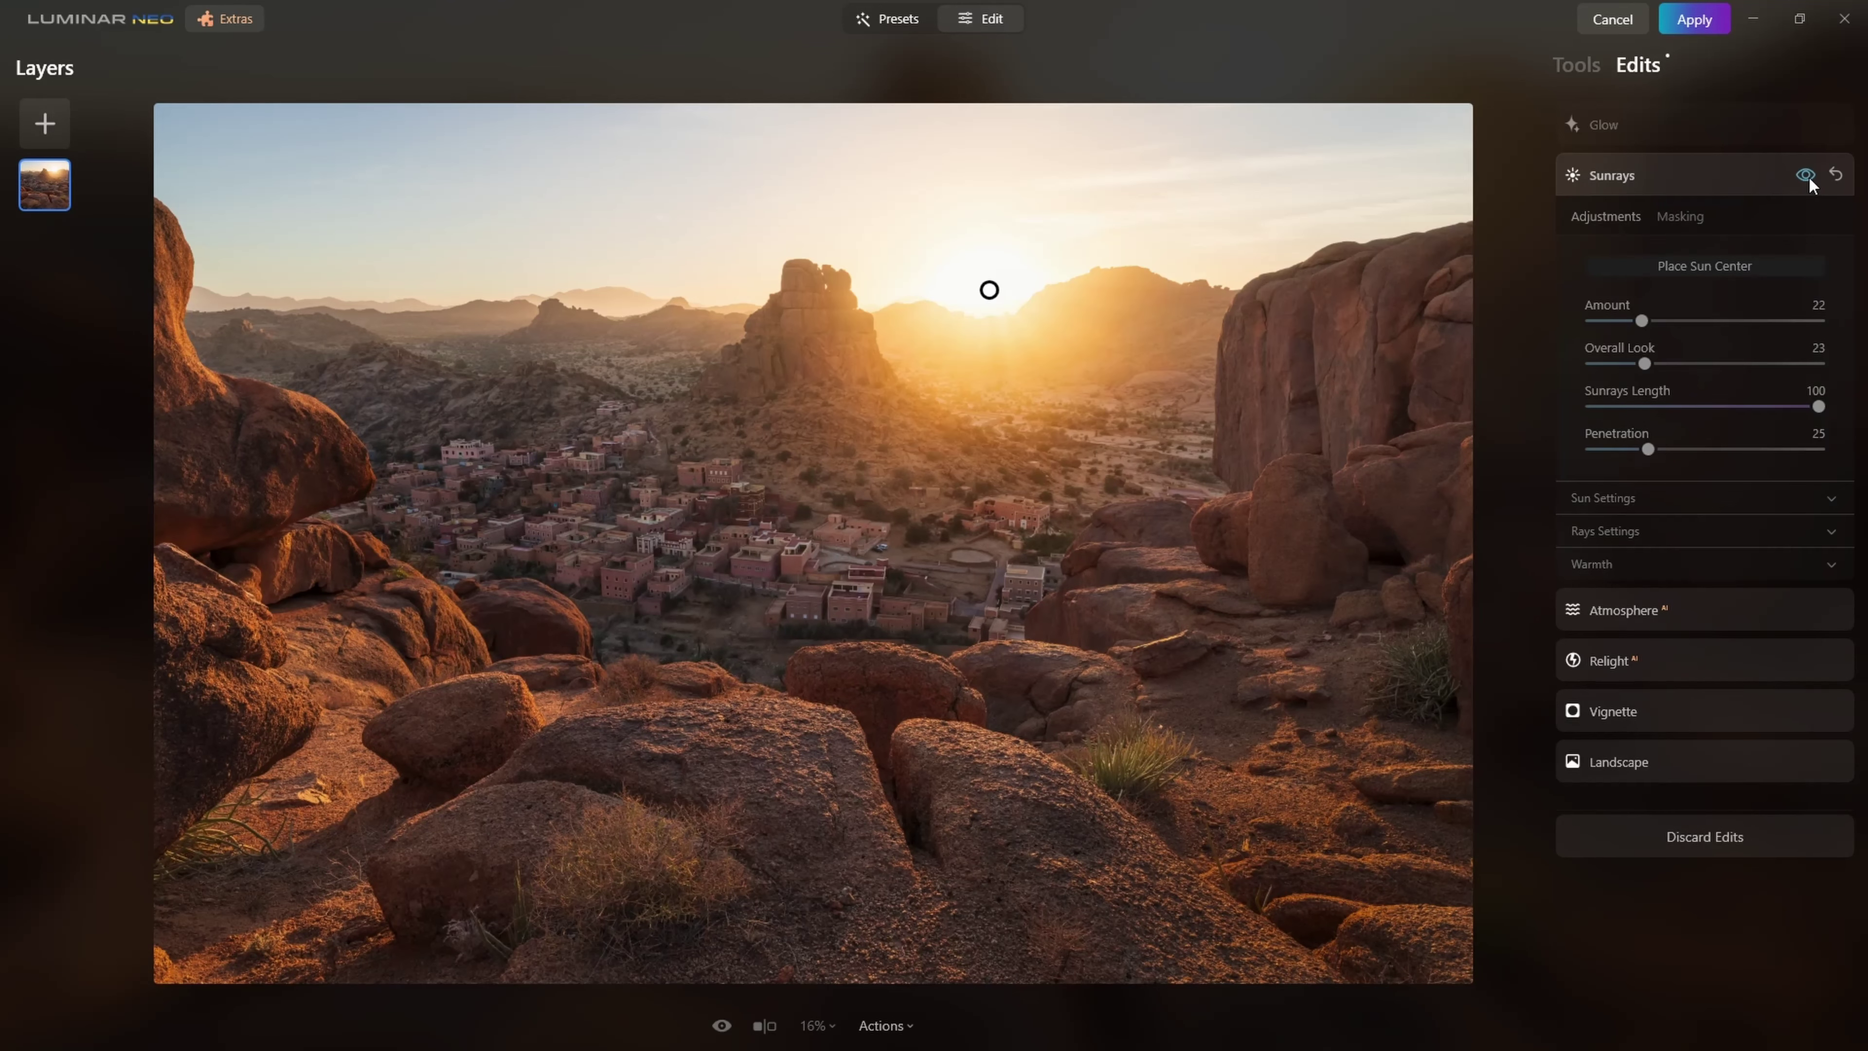
left_click(1809, 177)
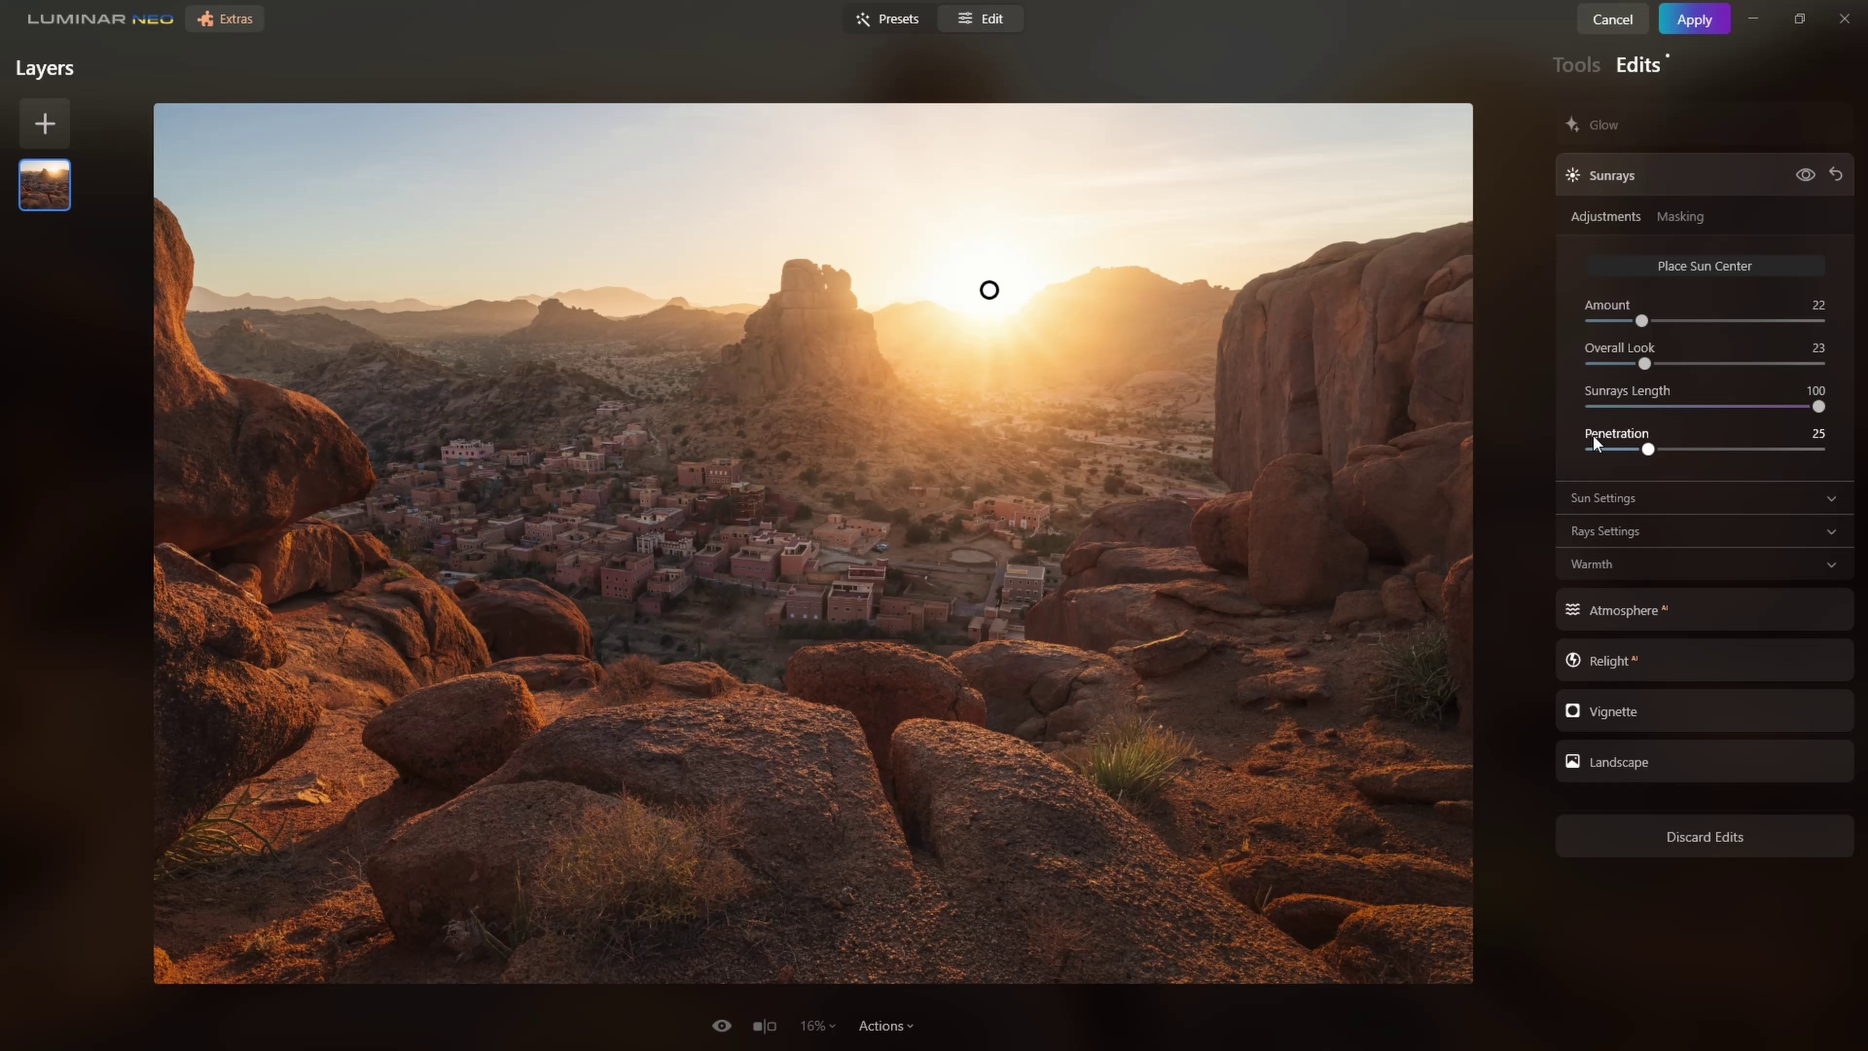
mouse_move(1646, 365)
left_mouse_down()
mouse_move(1609, 367)
mouse_move(1710, 363)
mouse_move(1646, 365)
left_mouse_up()
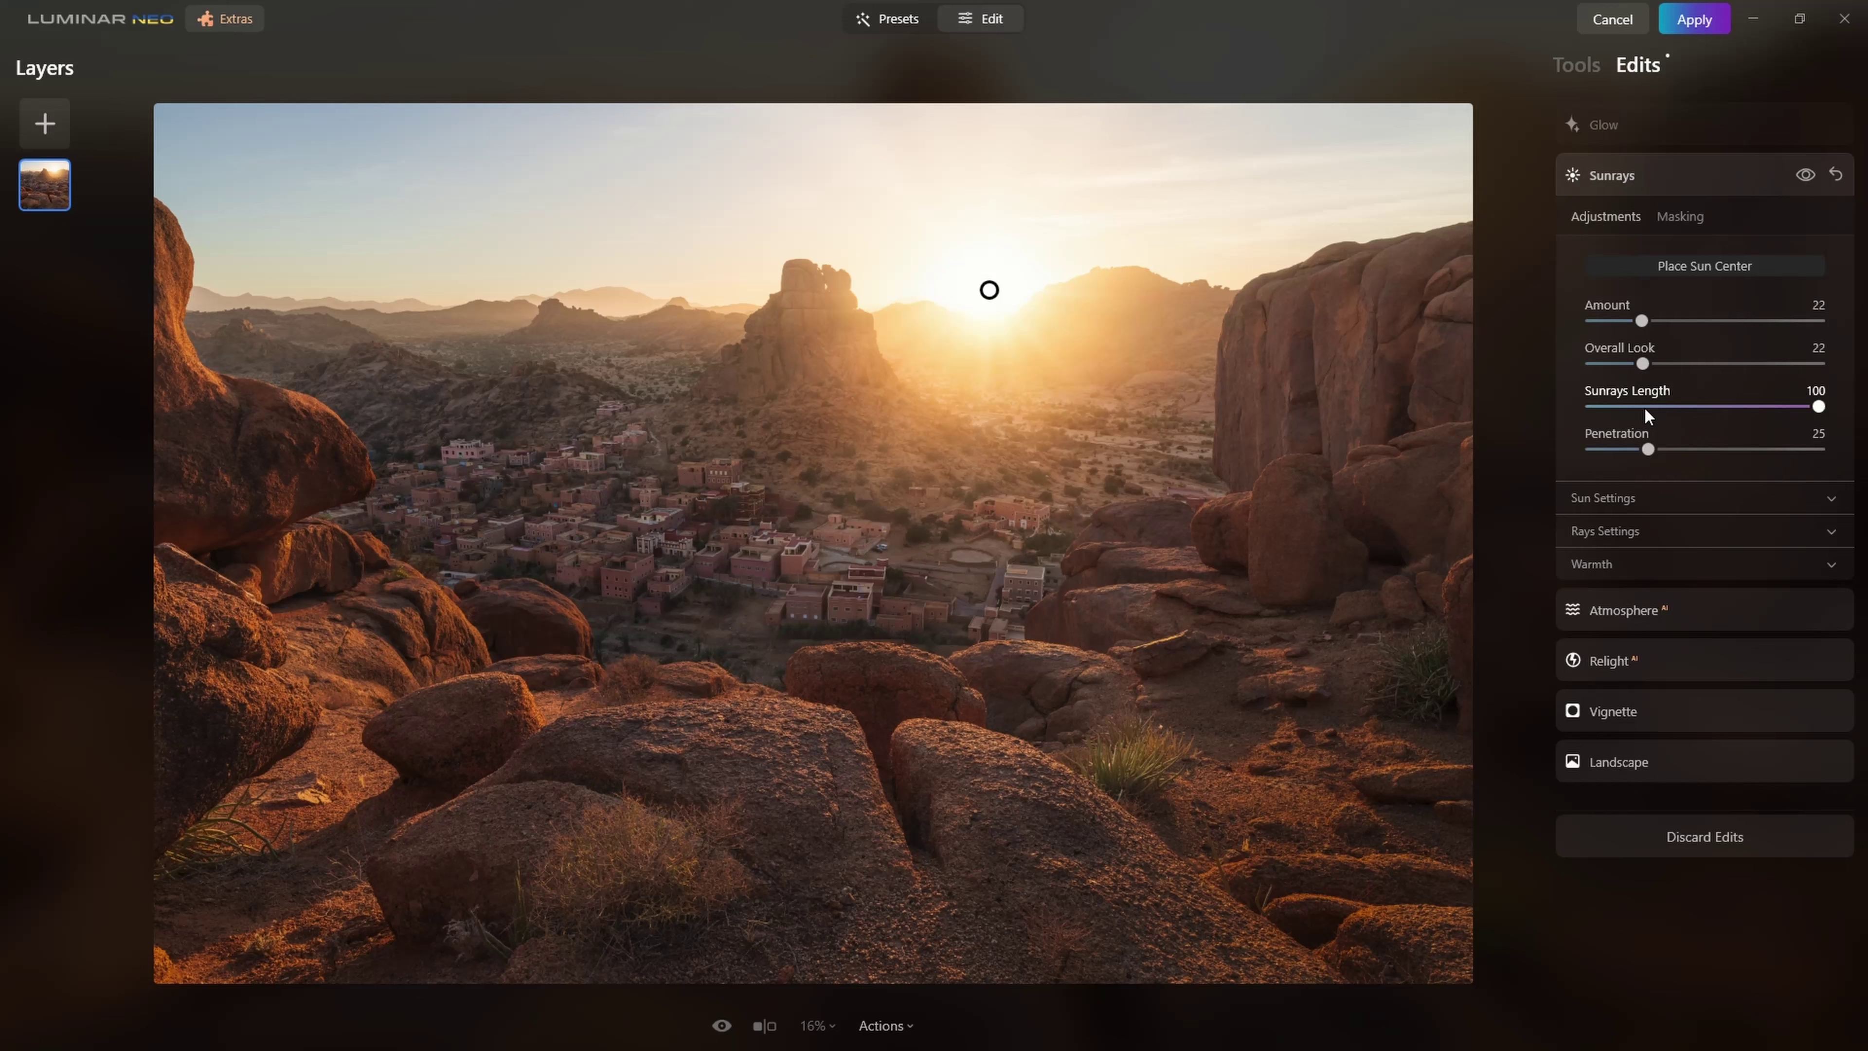
left_click_drag(1818, 408, 1730, 411)
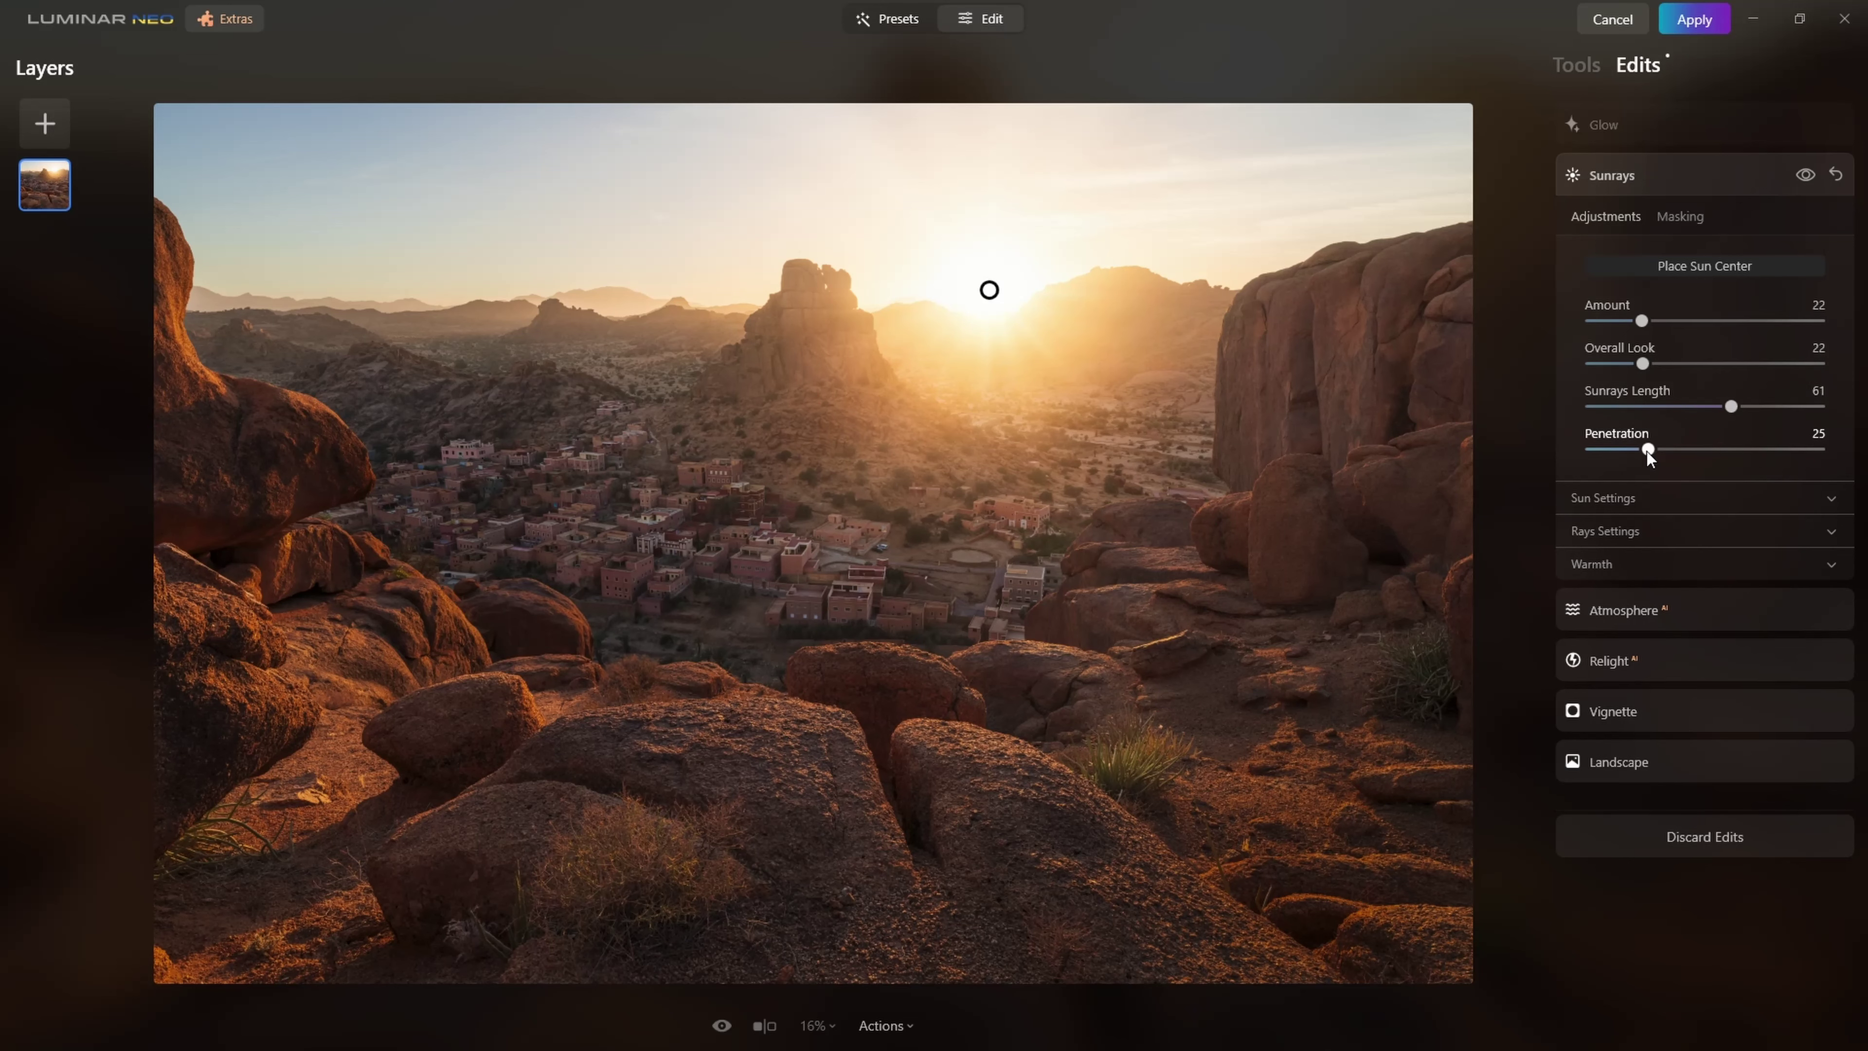
mouse_move(1646, 451)
left_mouse_down()
mouse_move(1751, 443)
mouse_move(1640, 446)
left_mouse_up()
Step: Raise Randomize to 33 for the 16 sunrays and toggle the rays off and on to compare
left_click(1646, 494)
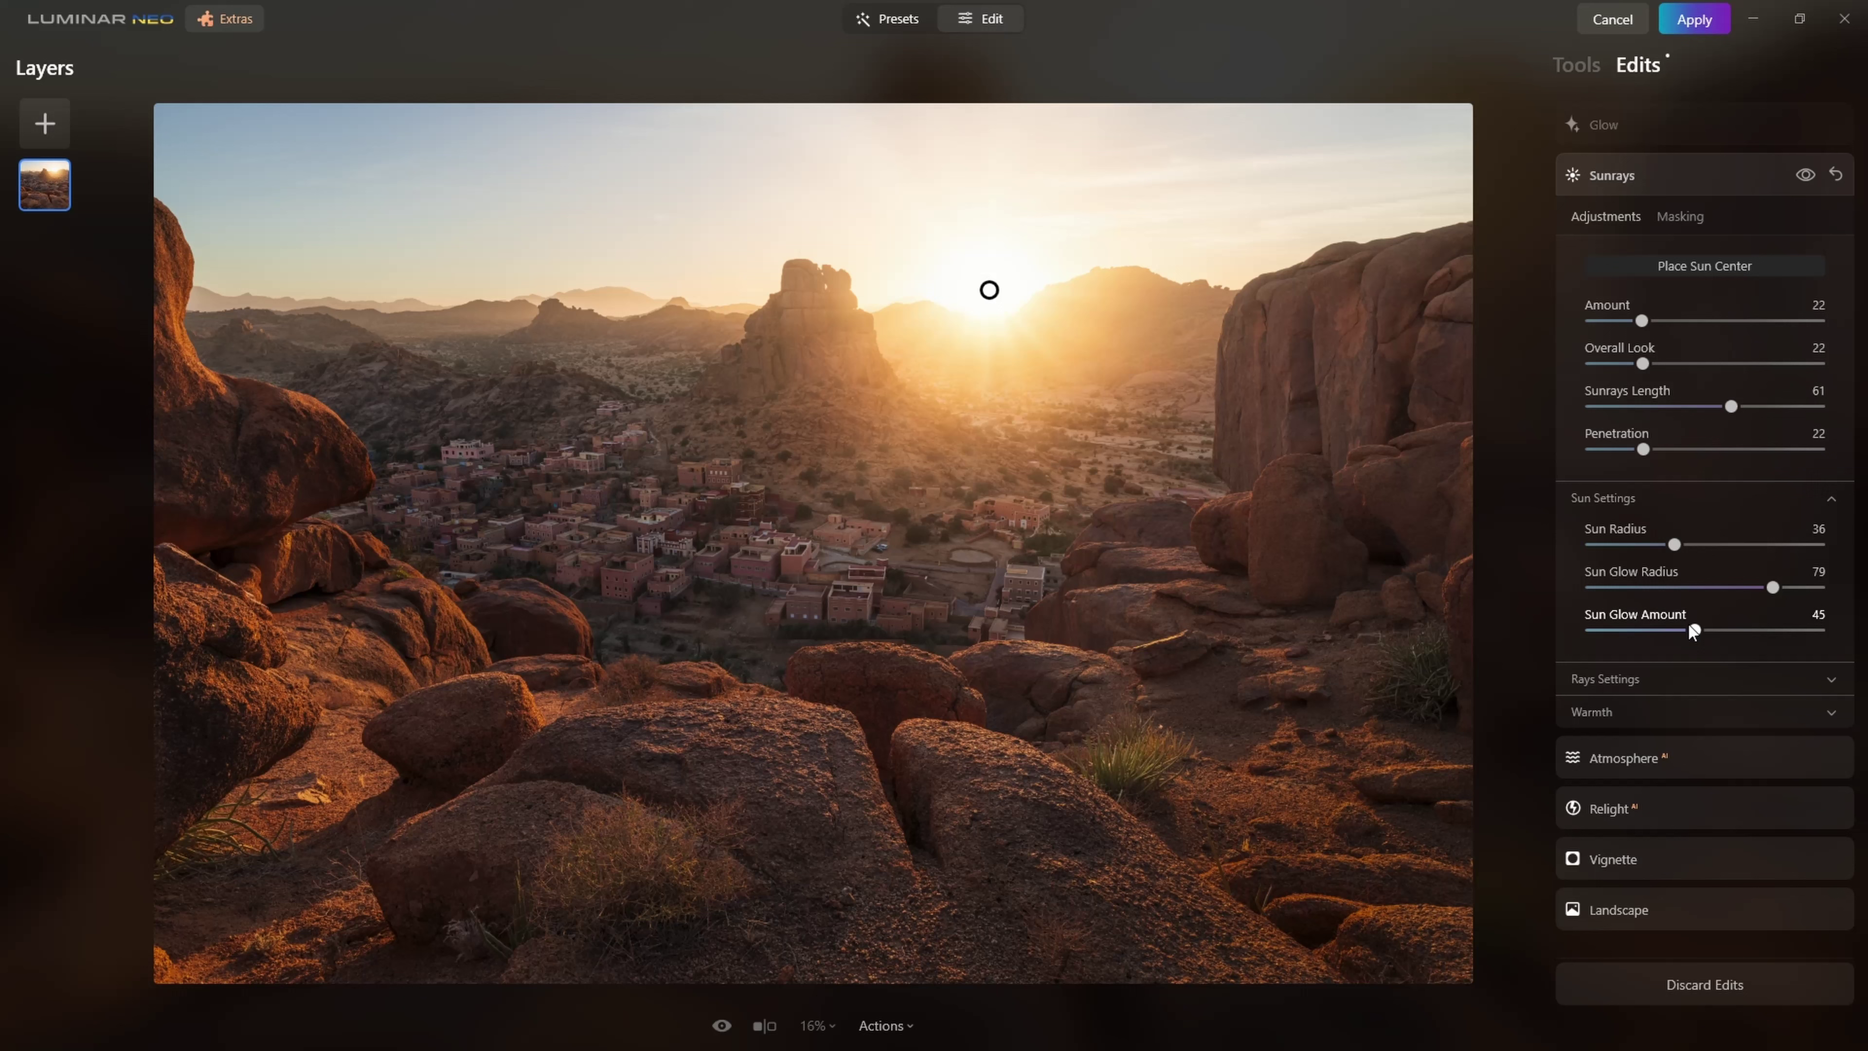
left_click(1829, 503)
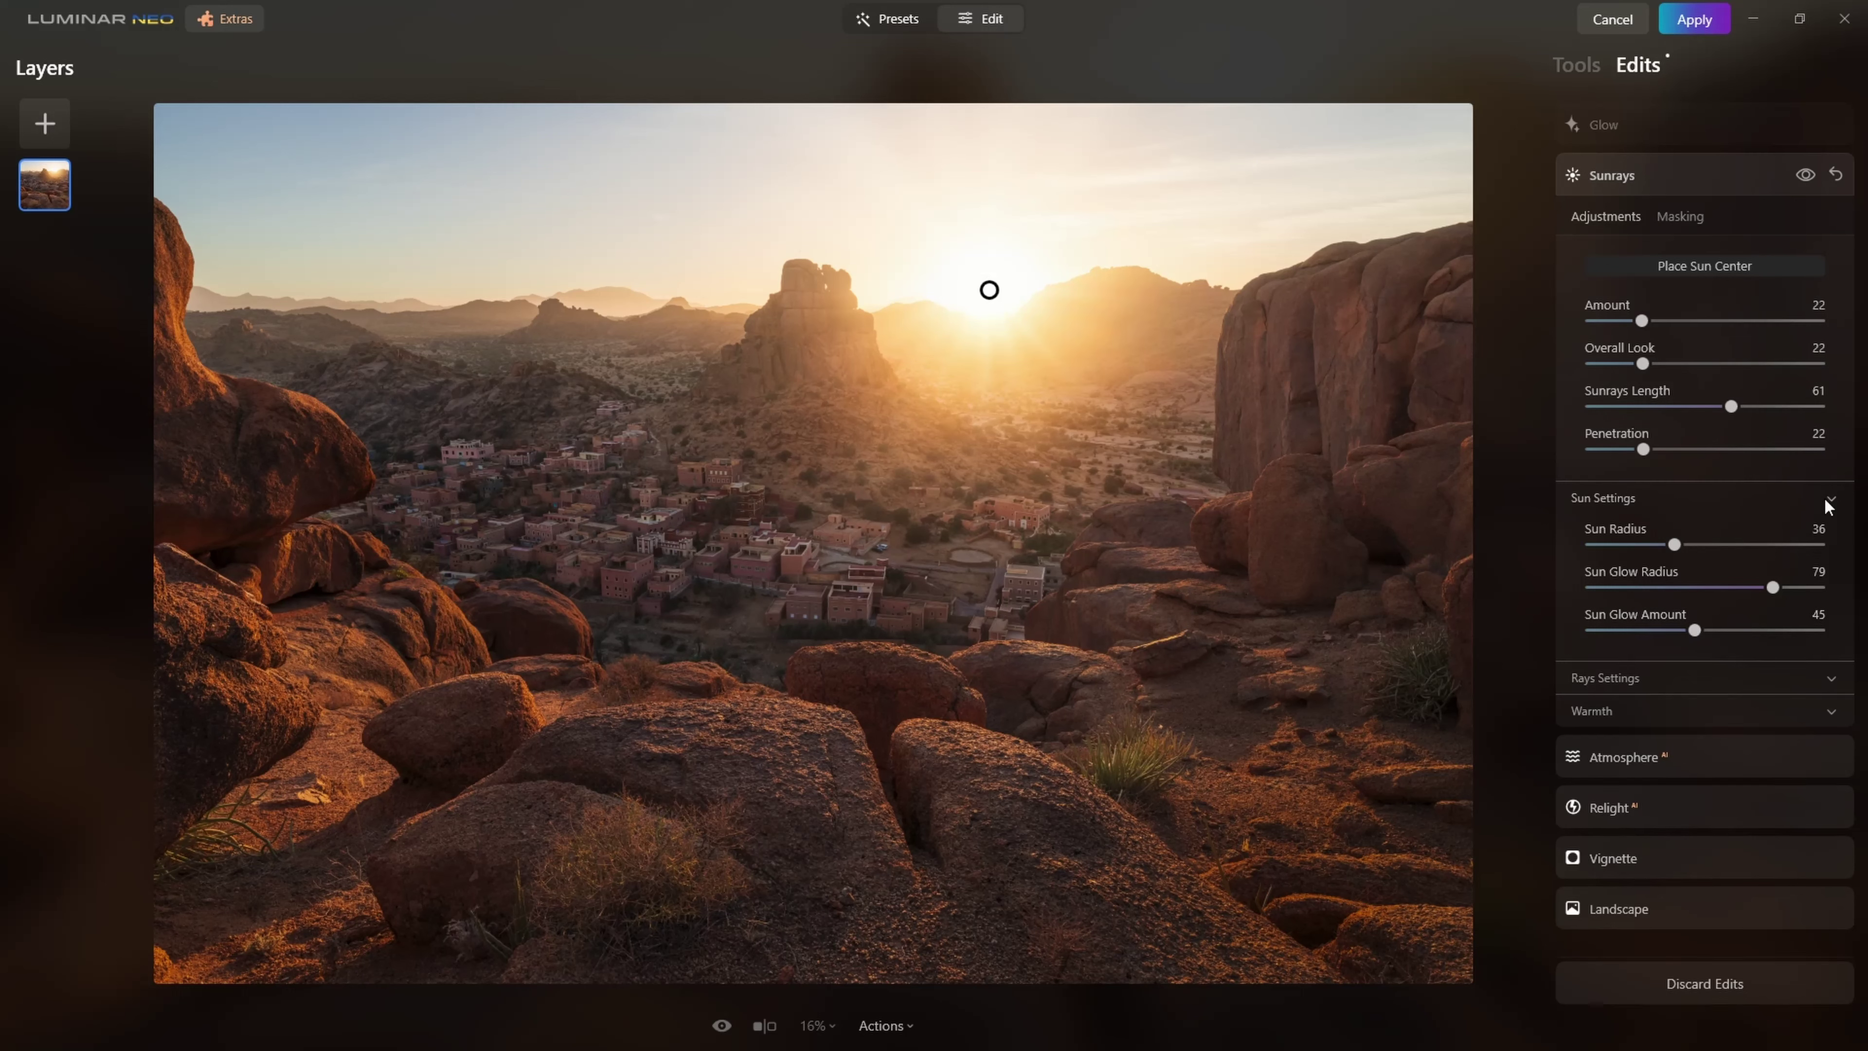
left_click(1714, 531)
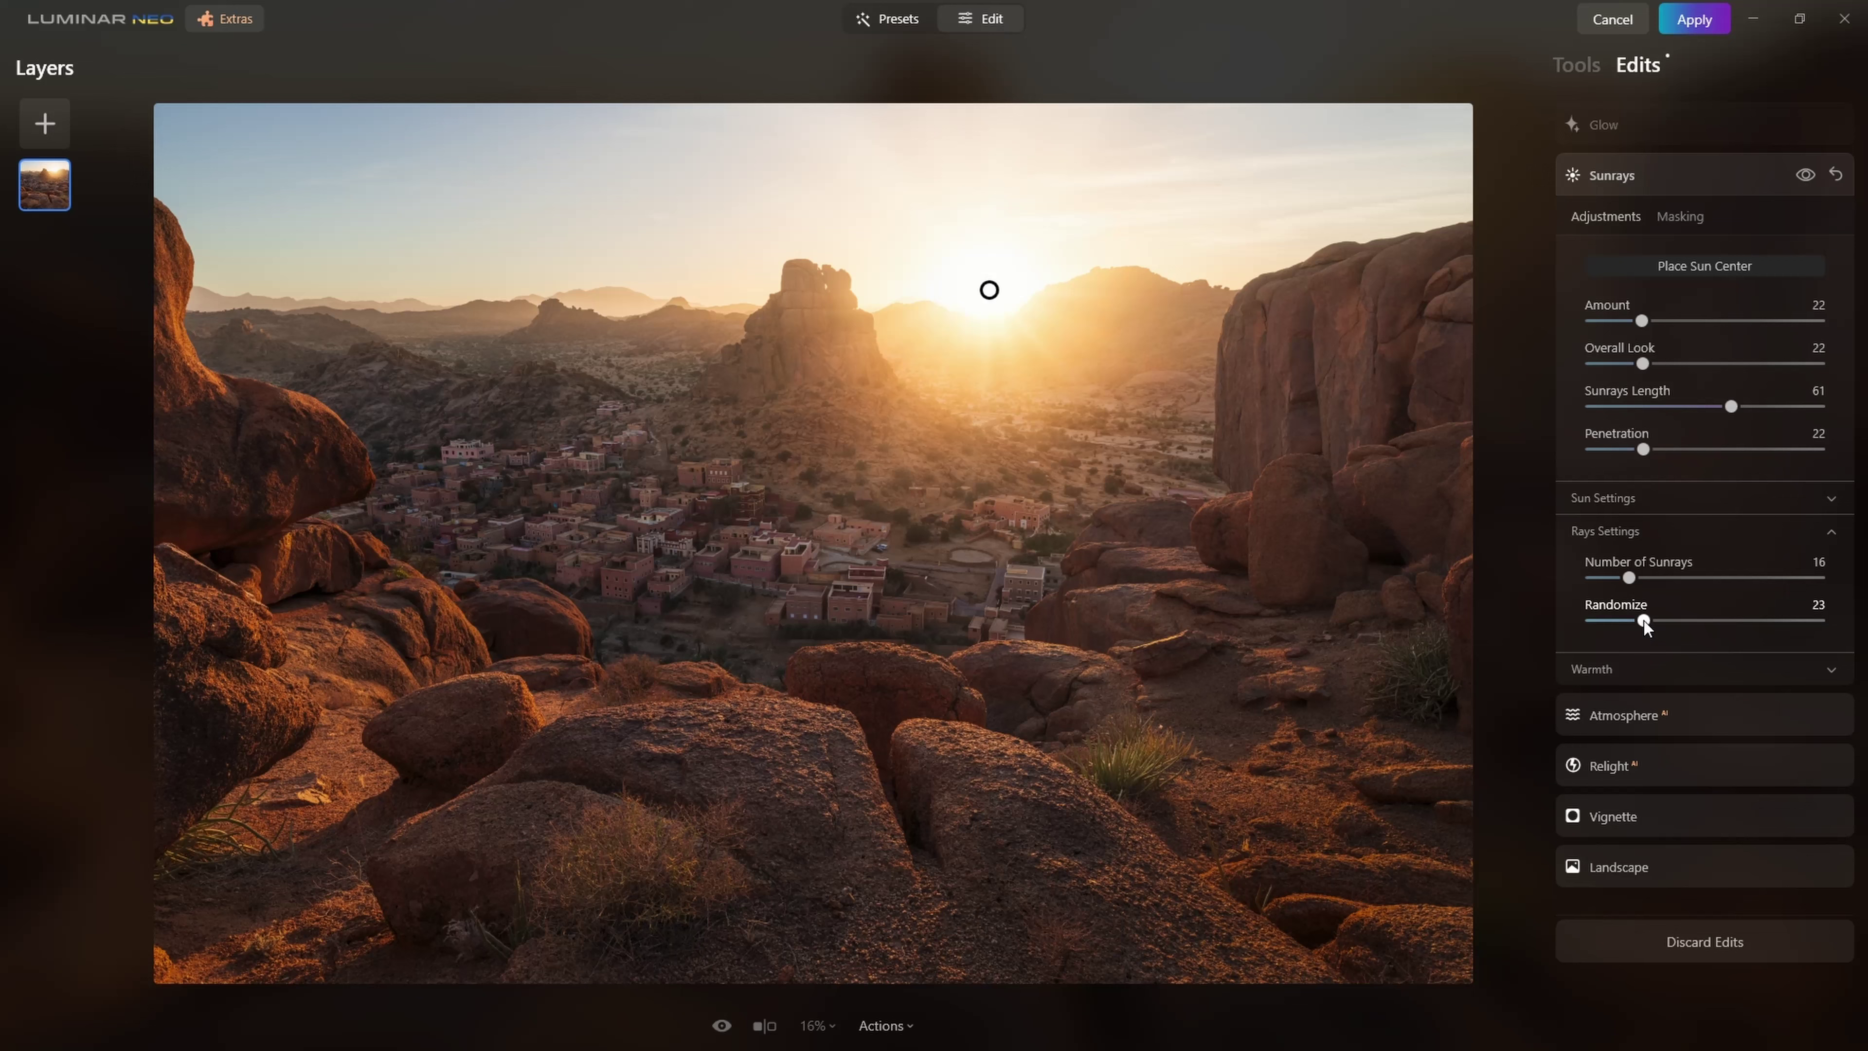
left_click_drag(1642, 621, 1669, 622)
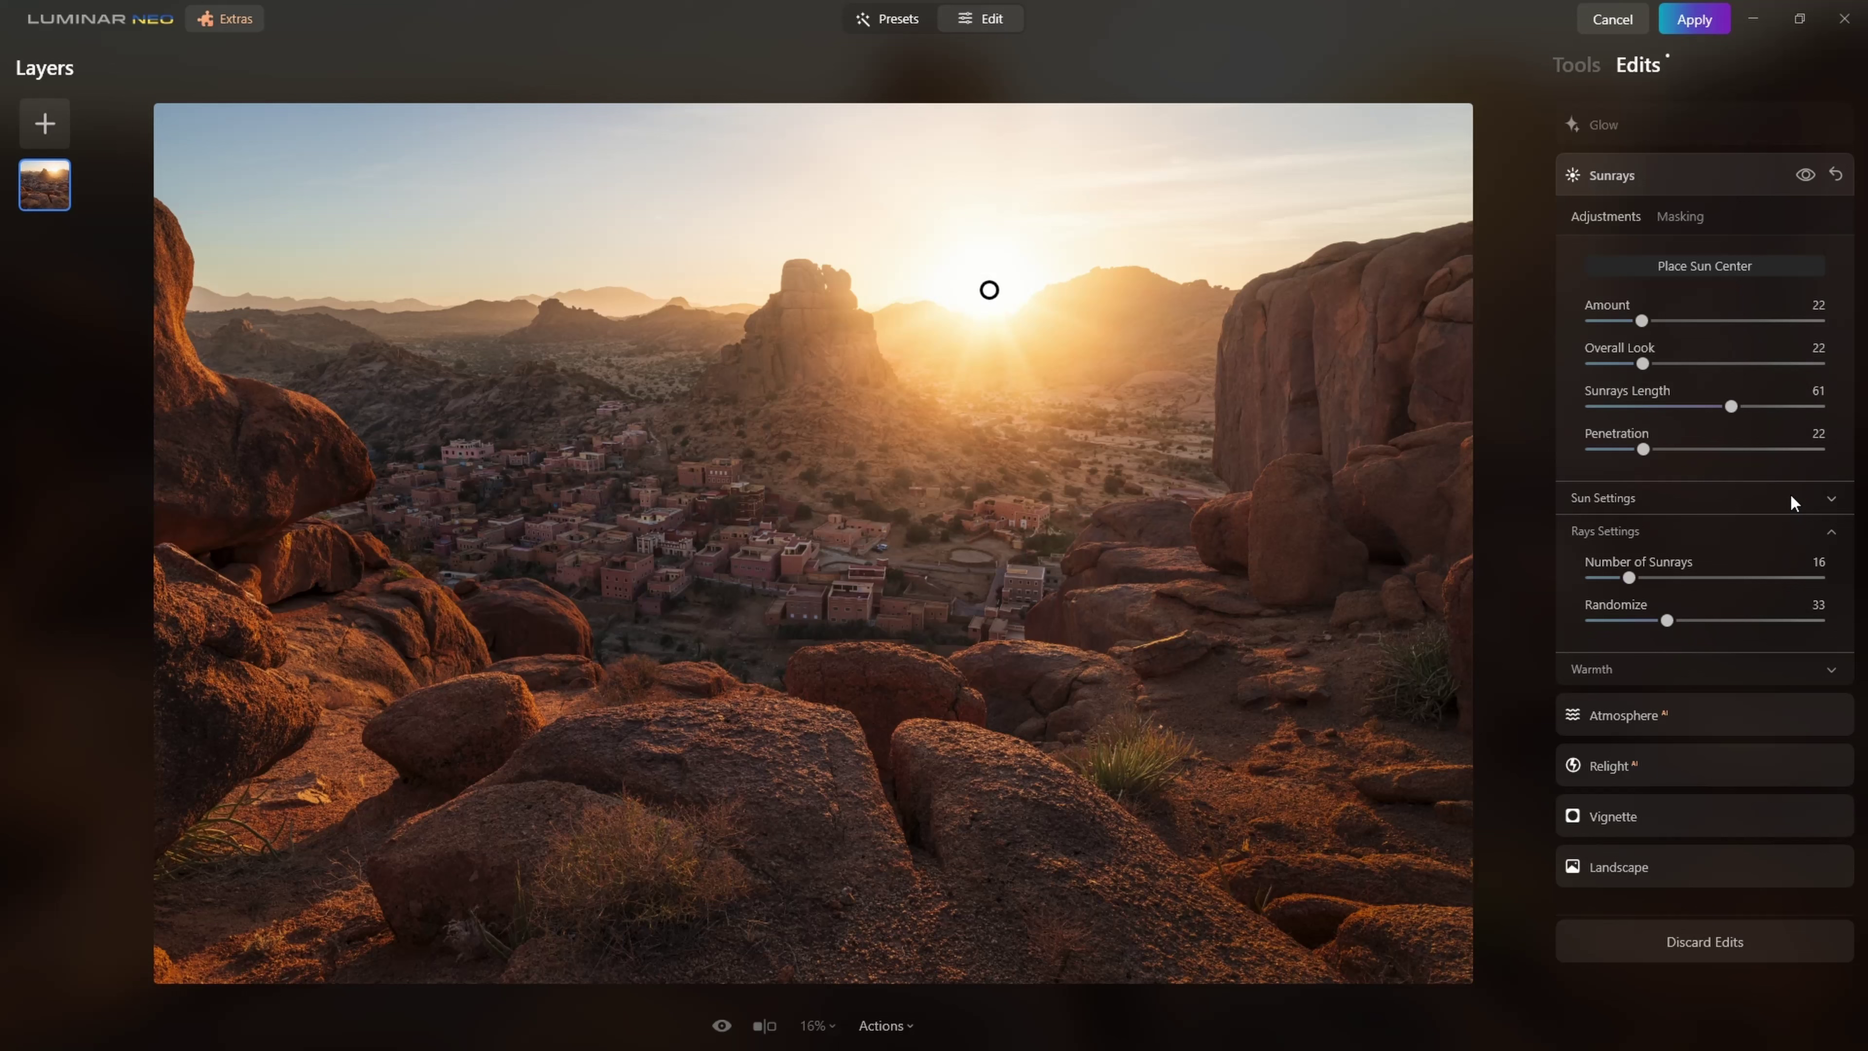
left_click(1765, 532)
left_click(1710, 563)
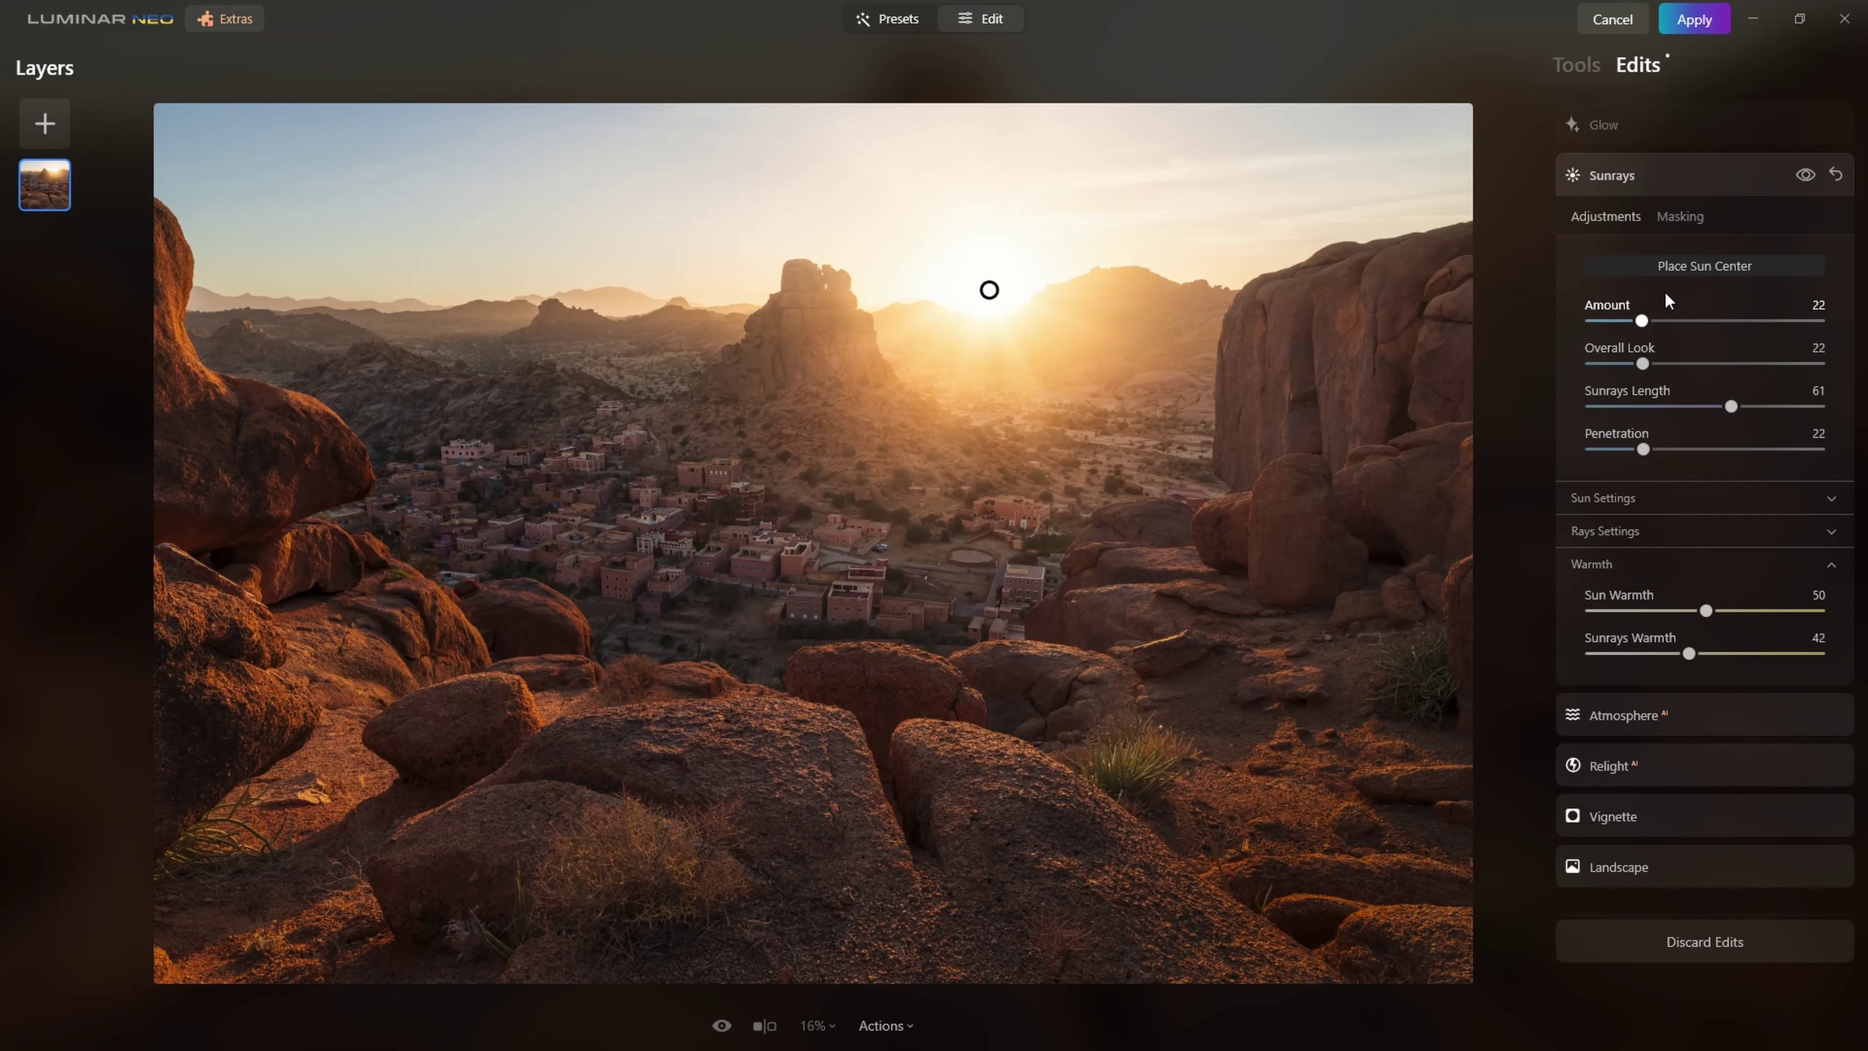
left_click(1810, 177)
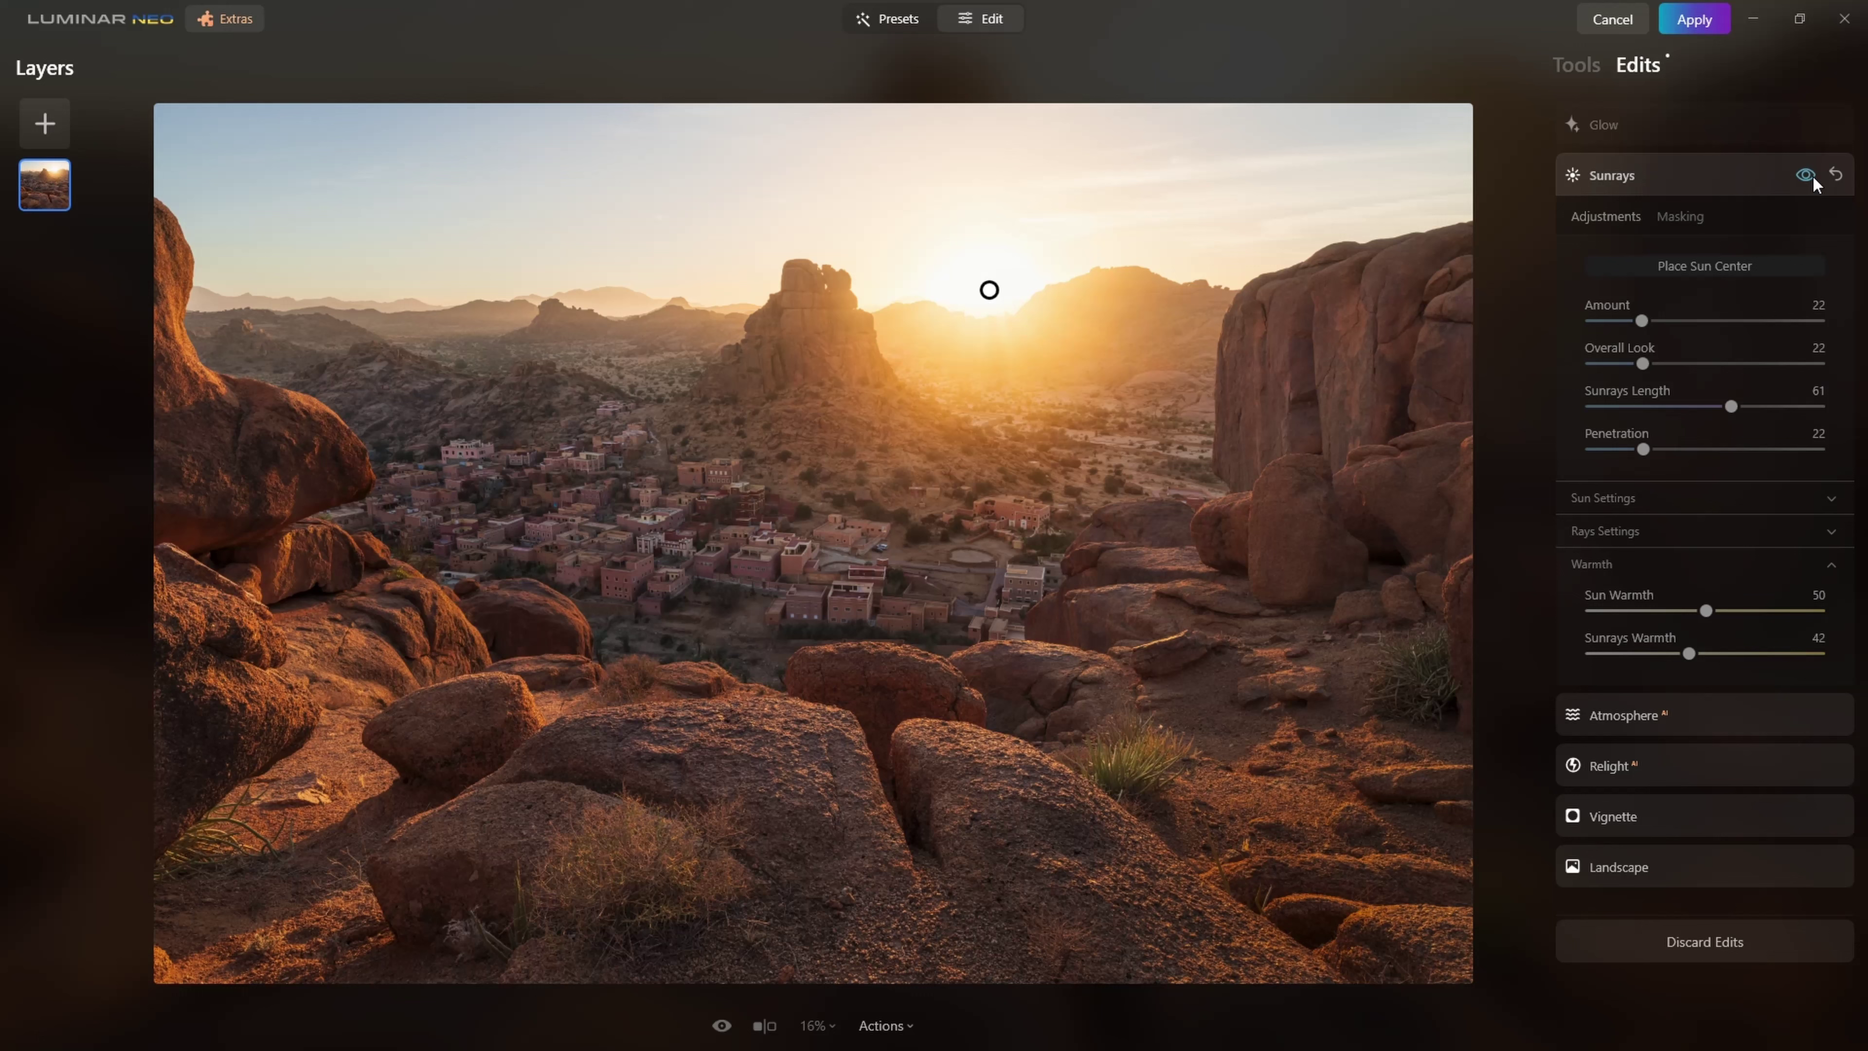
left_click(1810, 179)
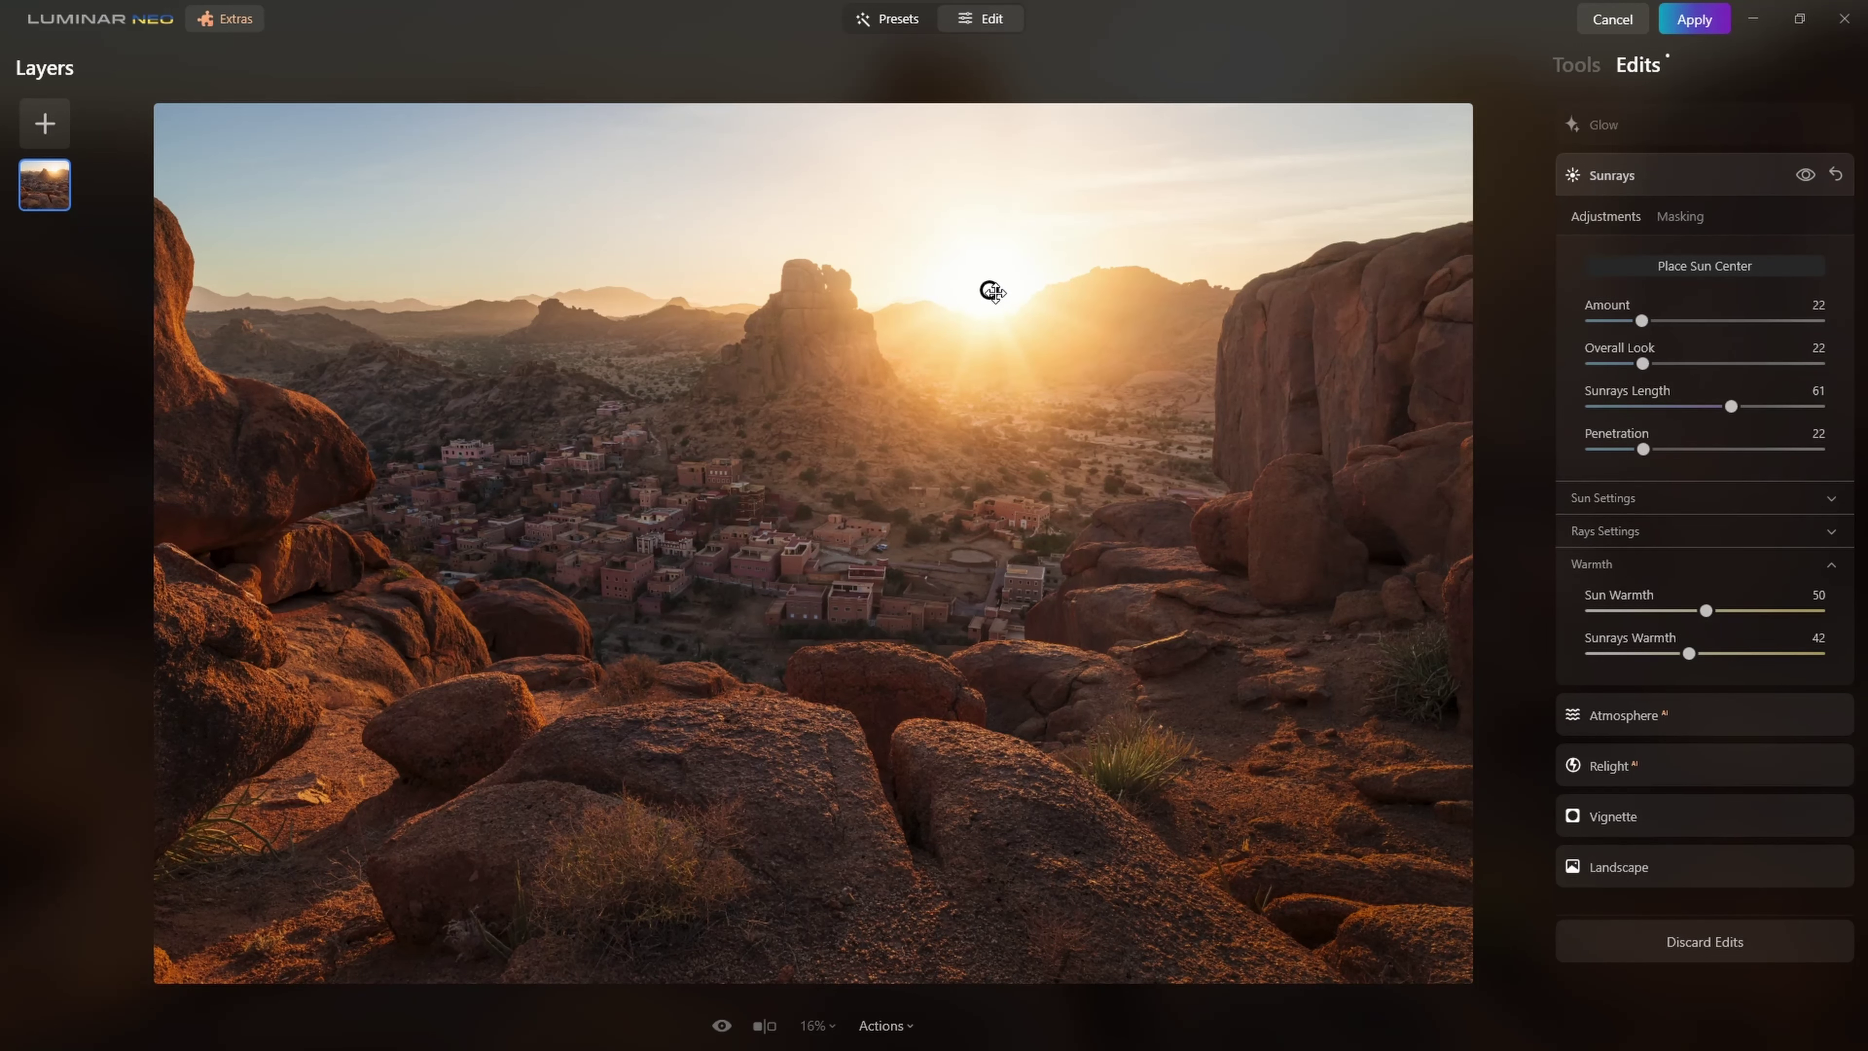
Step: Check Glow at Amount 29 by toggling it, then compare the edit with the original photo
left_click(1669, 126)
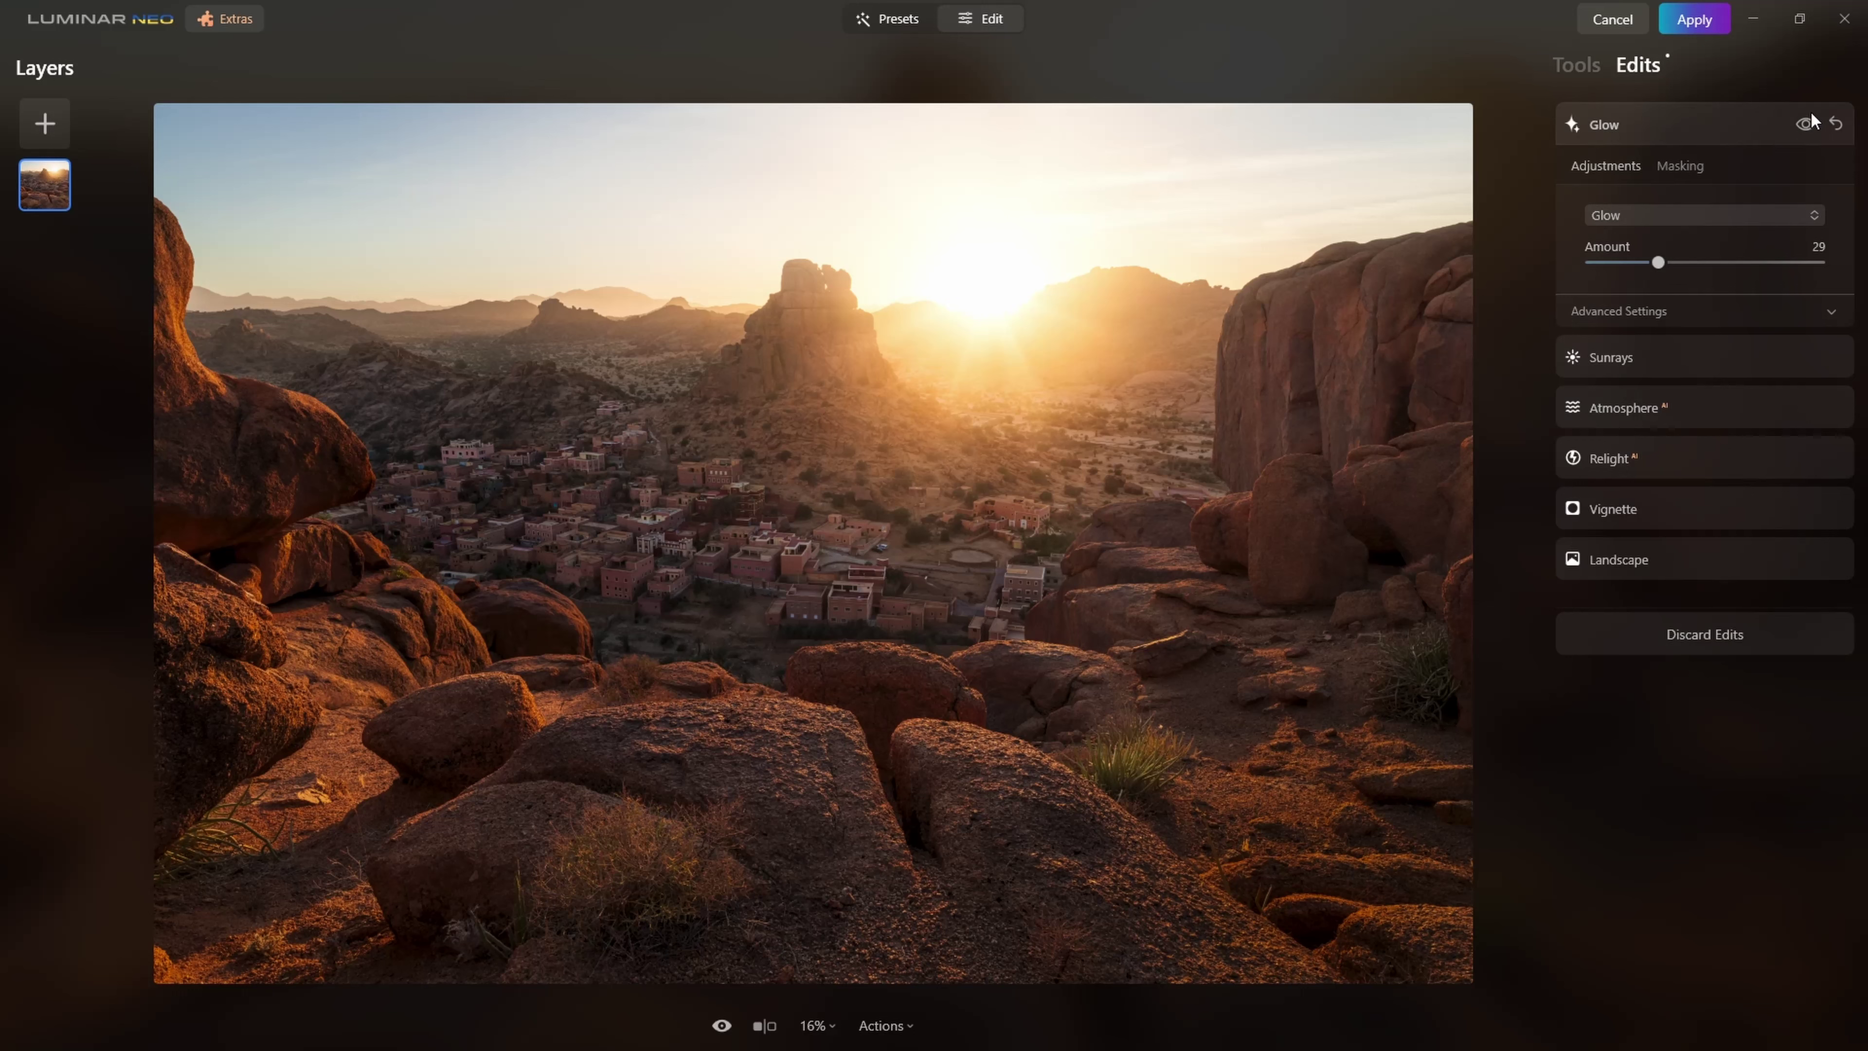
left_click(1804, 126)
left_click(1804, 127)
left_click(721, 1026)
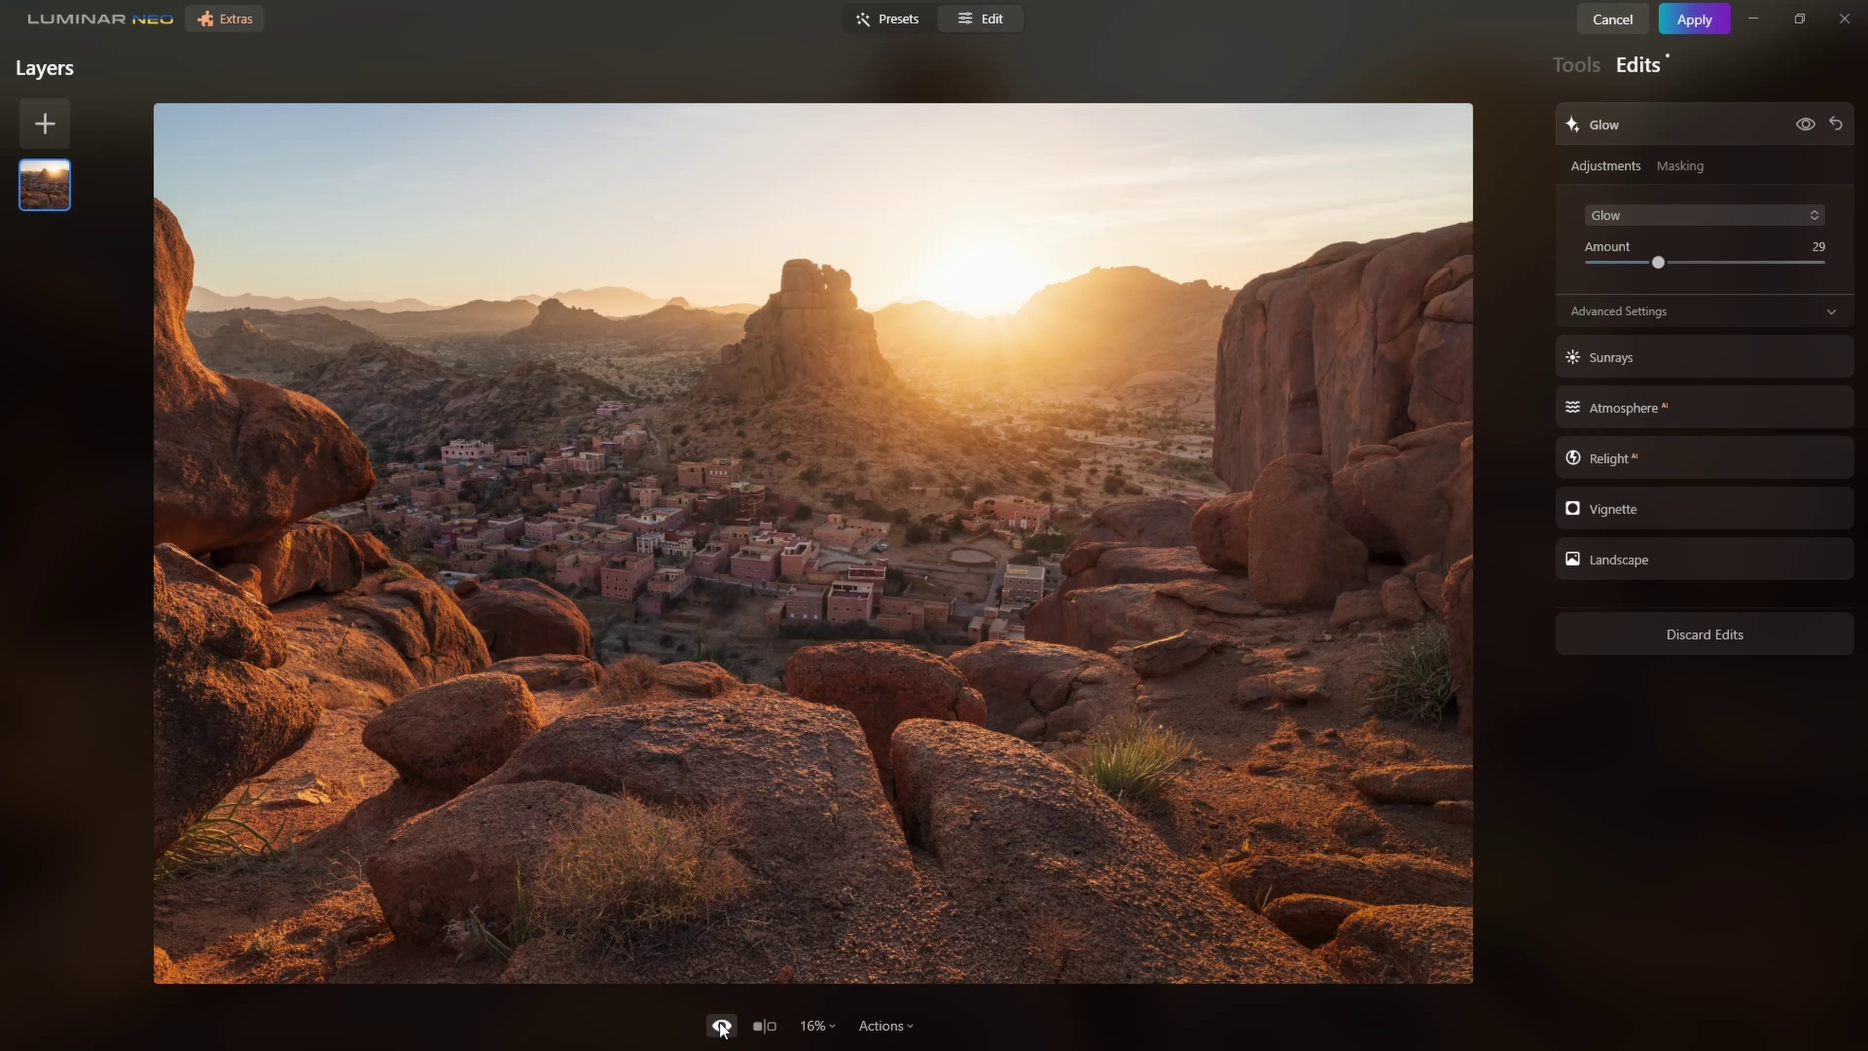
left_click(721, 1026)
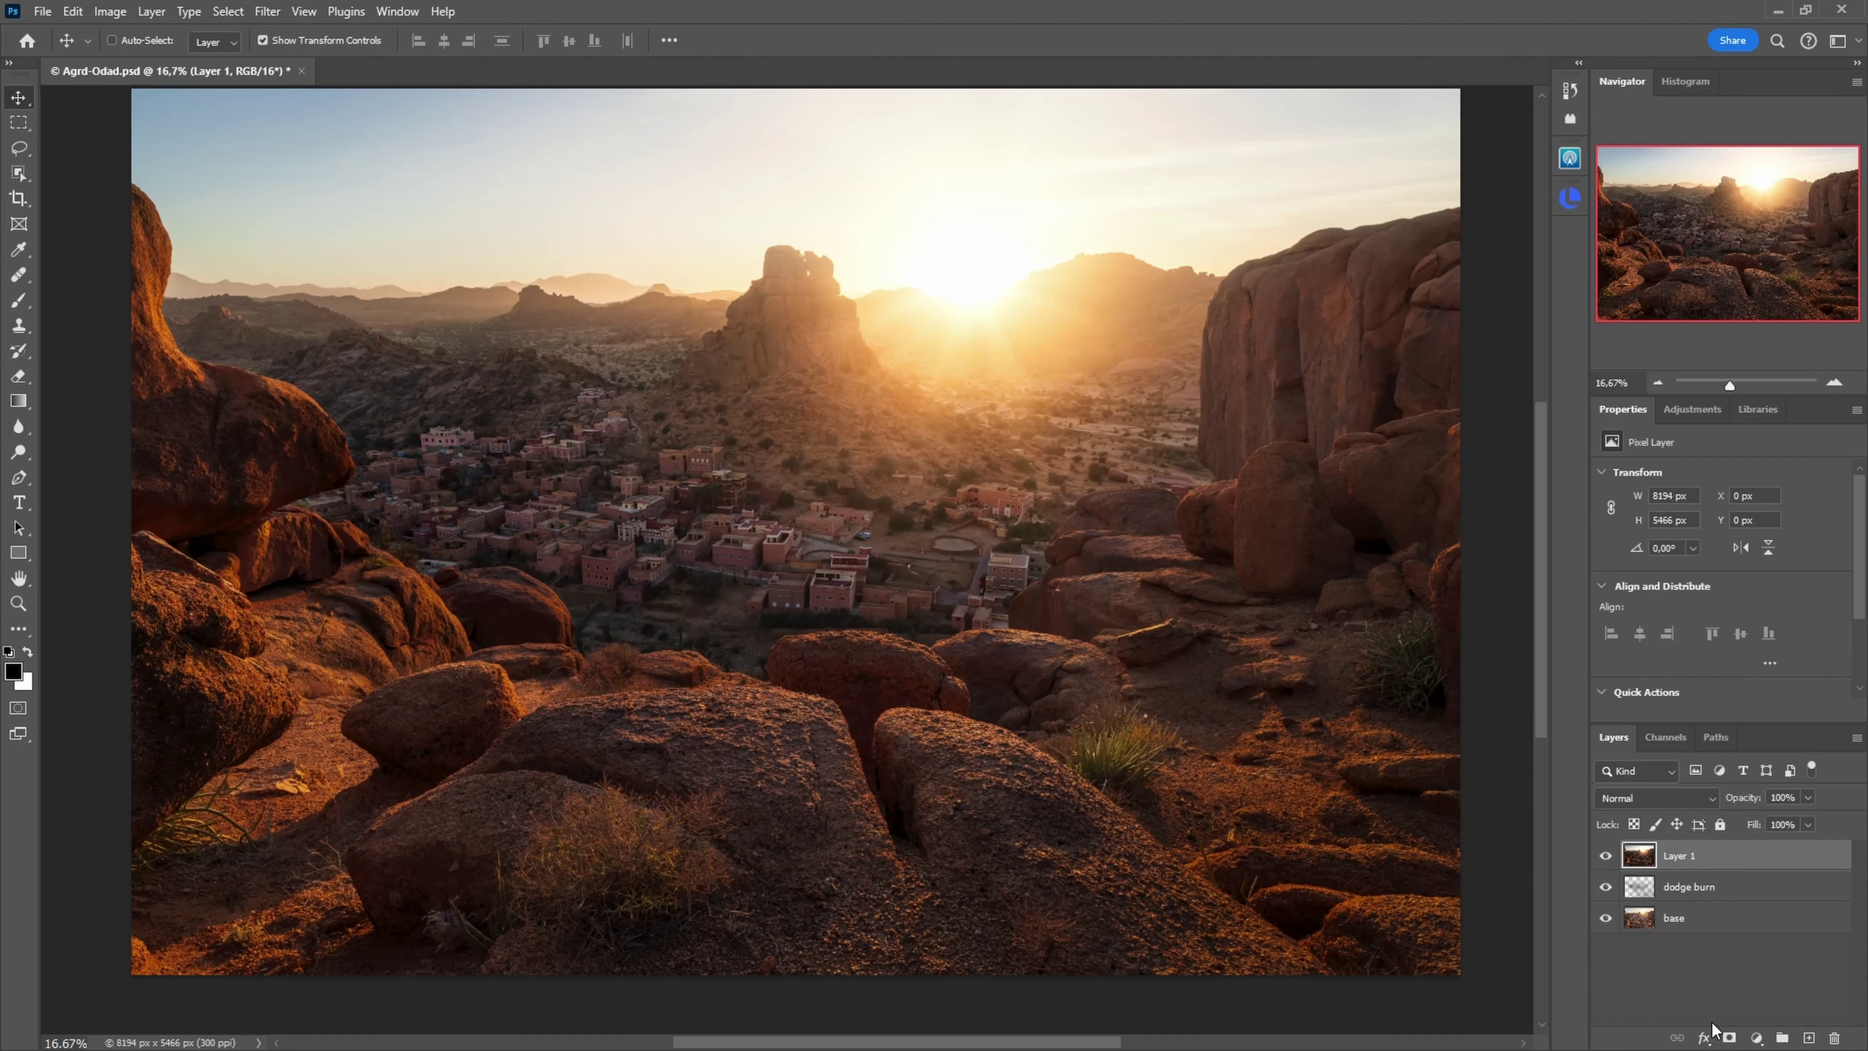
Step: Add a layer mask to Layer 1 and paint it back at low opacity with black over village and rocks
left_click(1728, 1037)
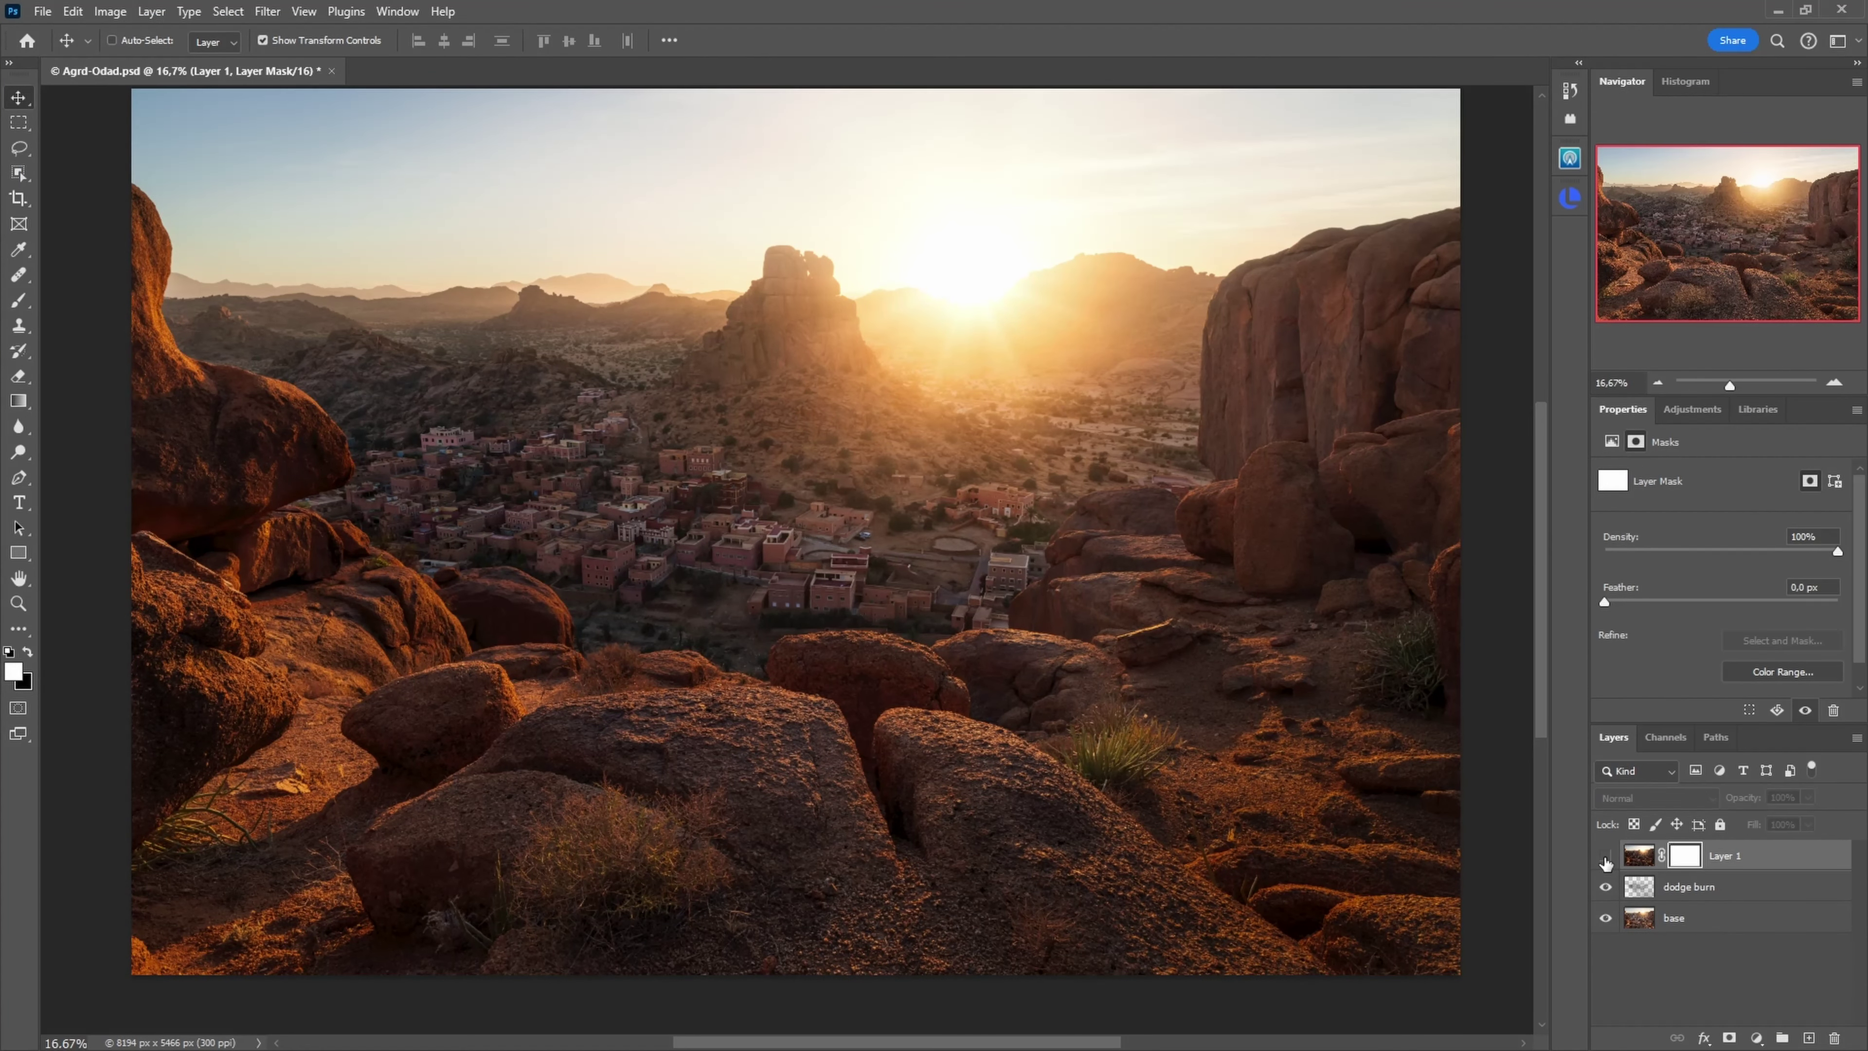
key("b")
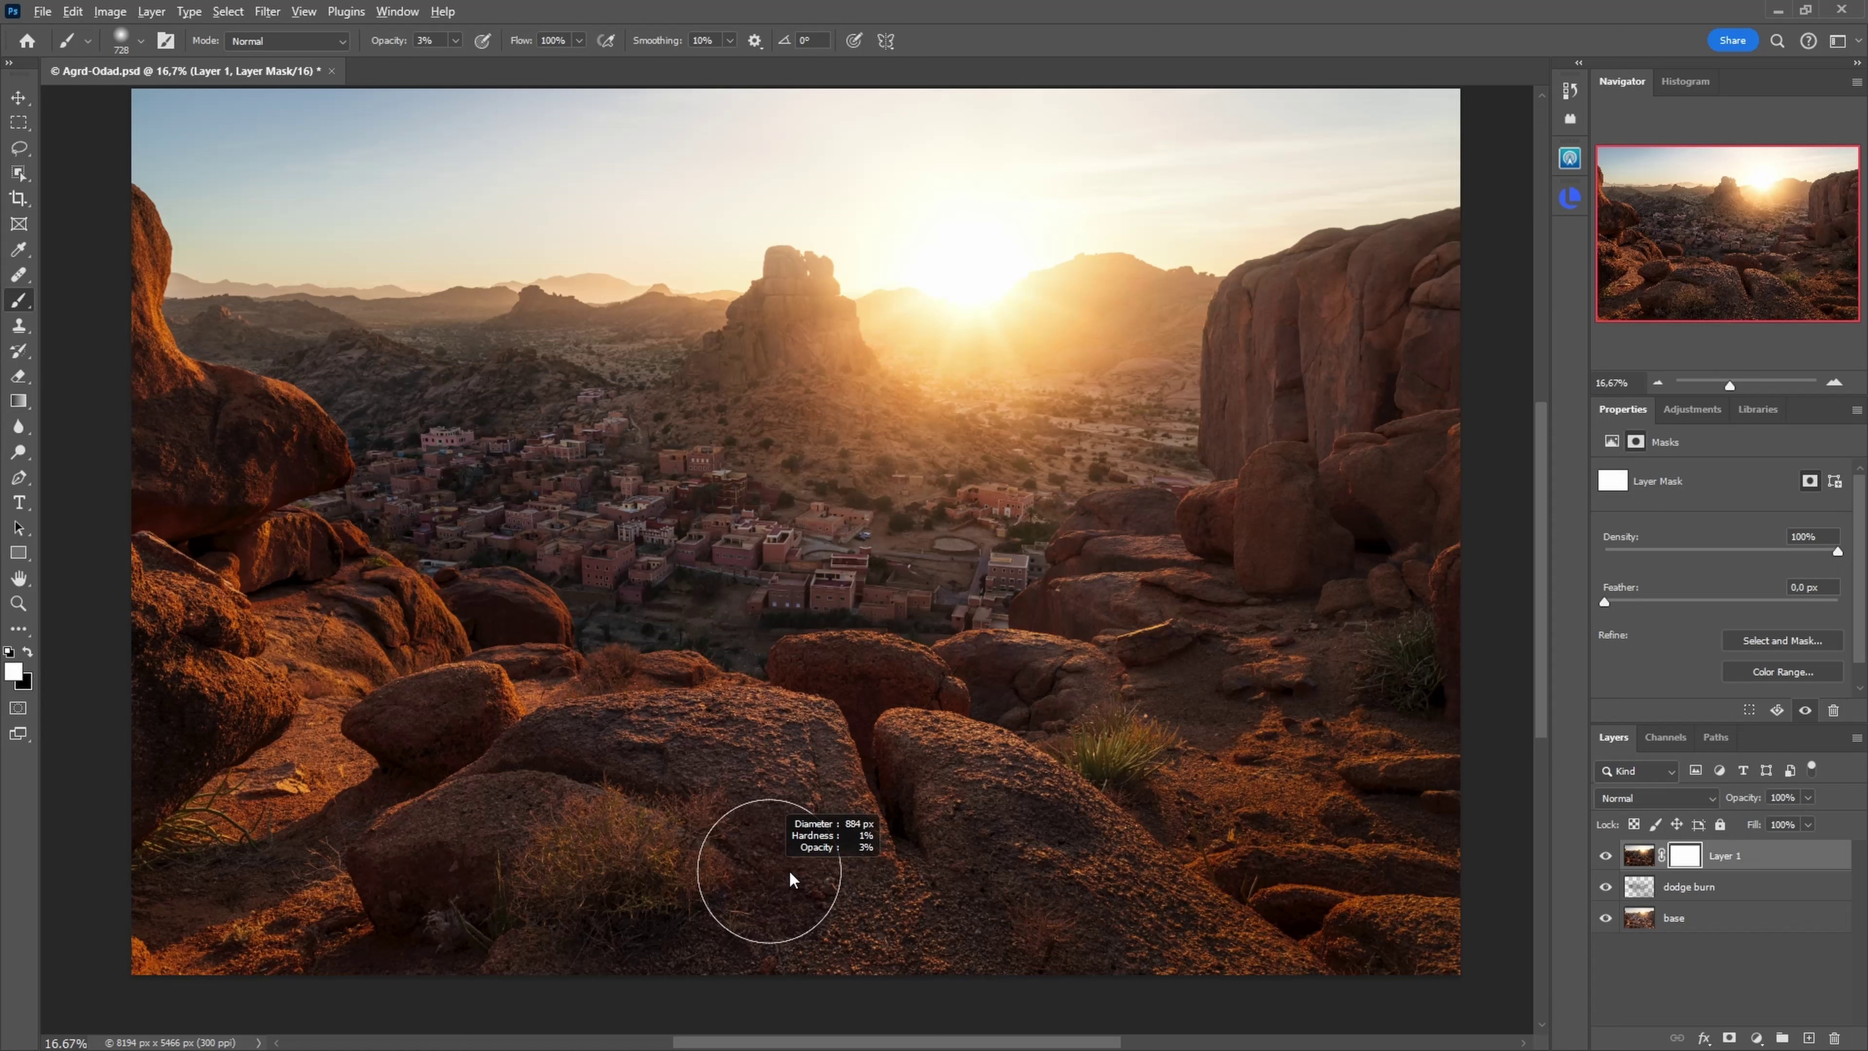
key("x")
key("1")
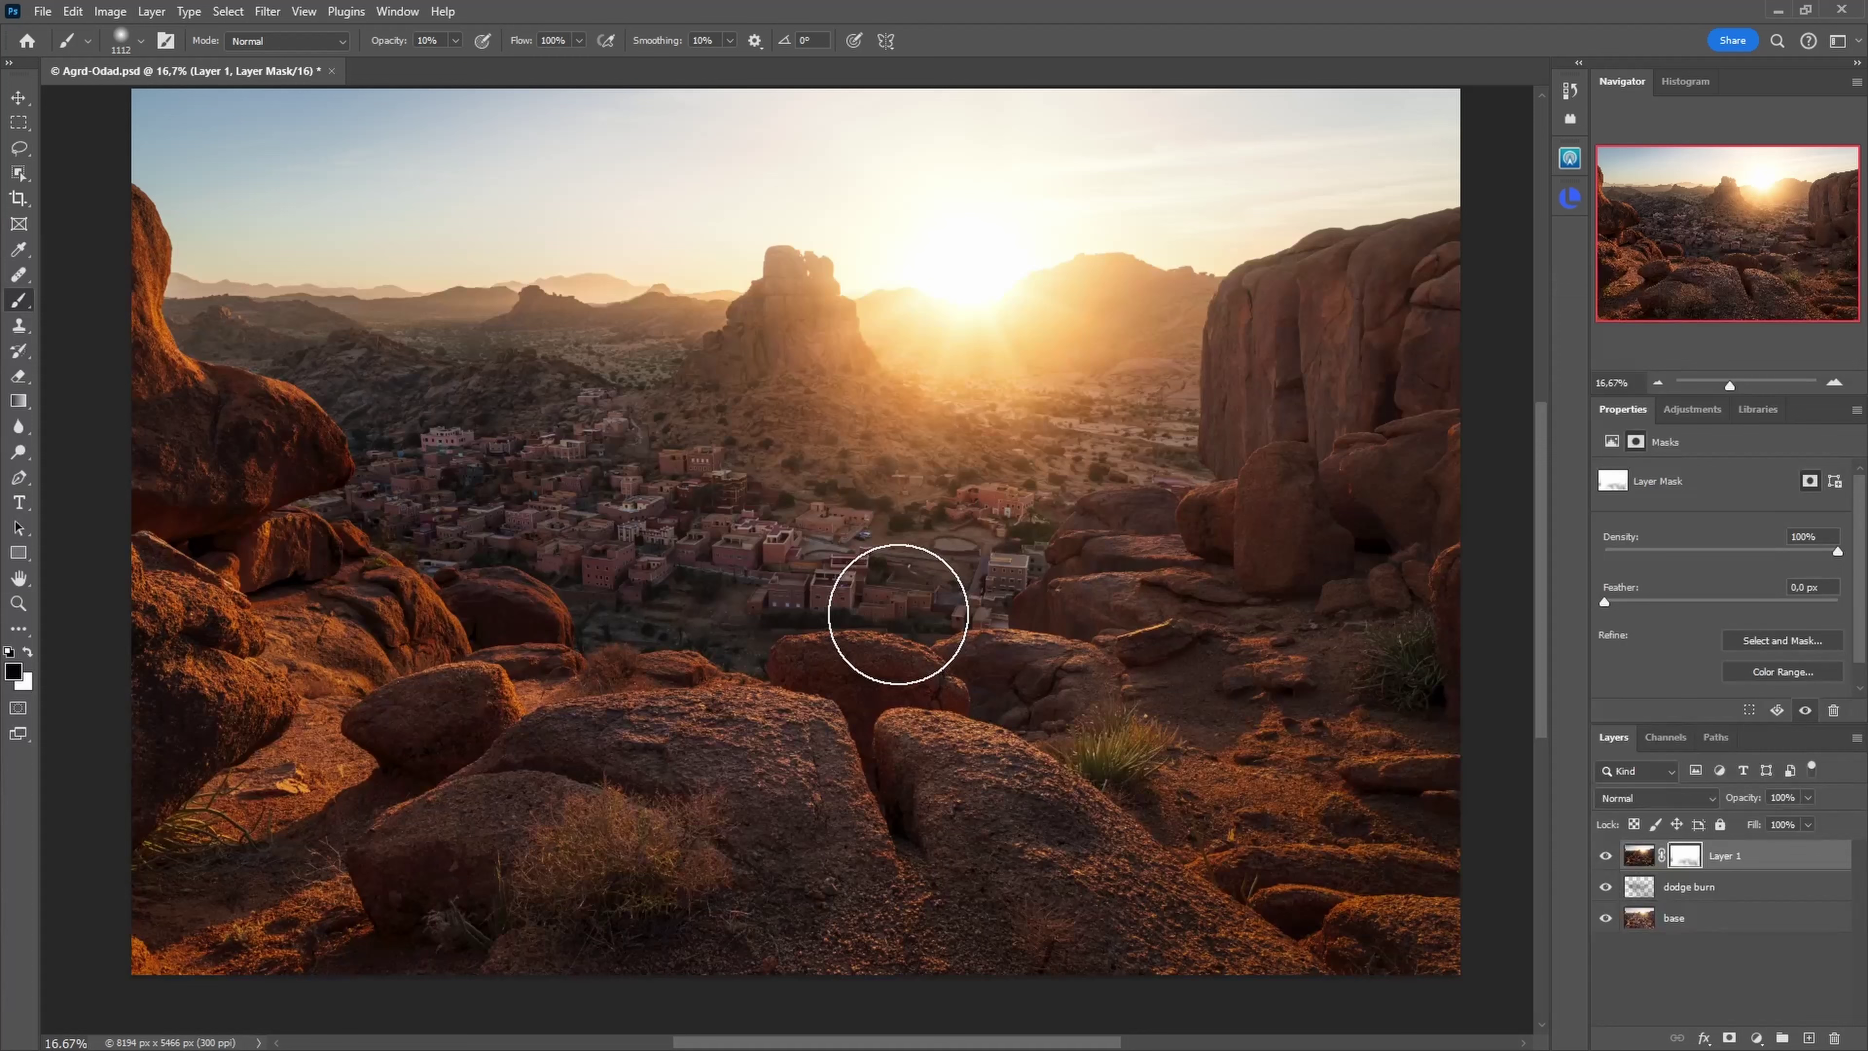
left_click(899, 616, "ctrl+alt")
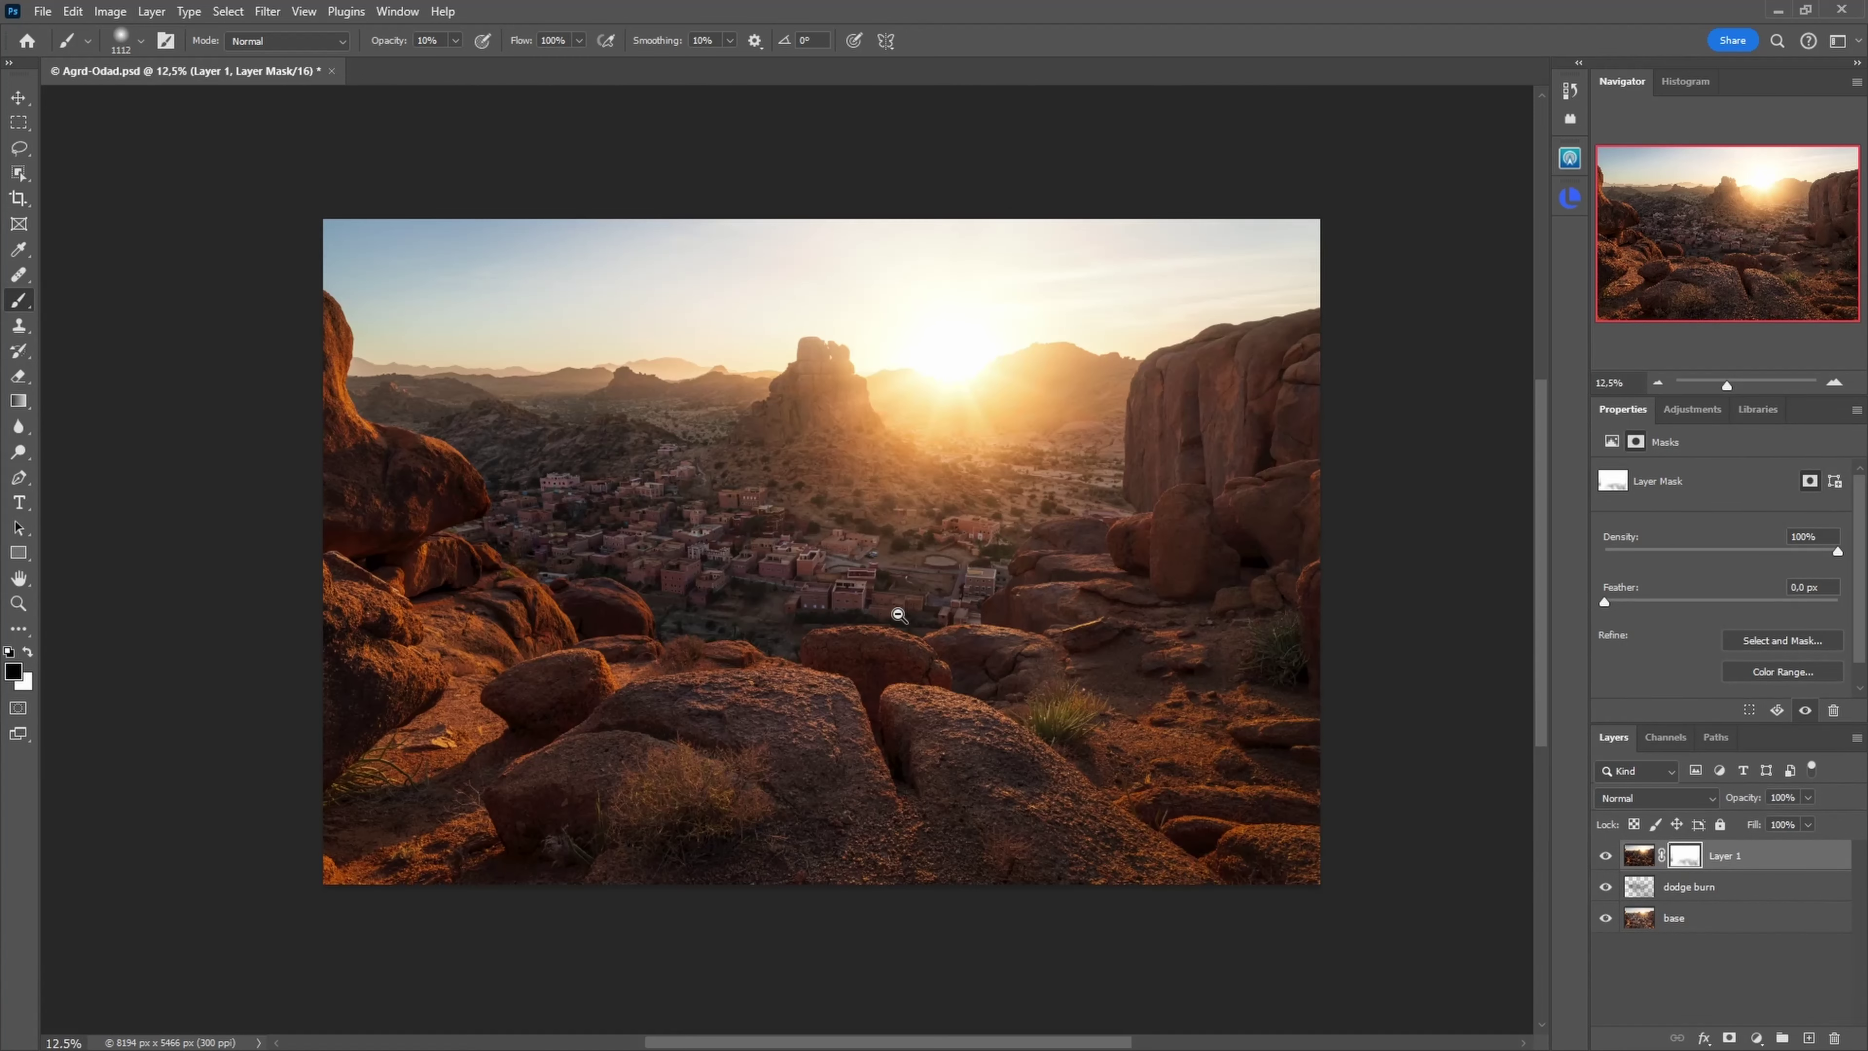
key("3")
Step: Add a Hue/Saturation adjustment layer and target the Reds by sampling the rocks
left_click(1606, 856)
left_click(1606, 856)
left_click(1757, 1038)
left_click(1852, 855)
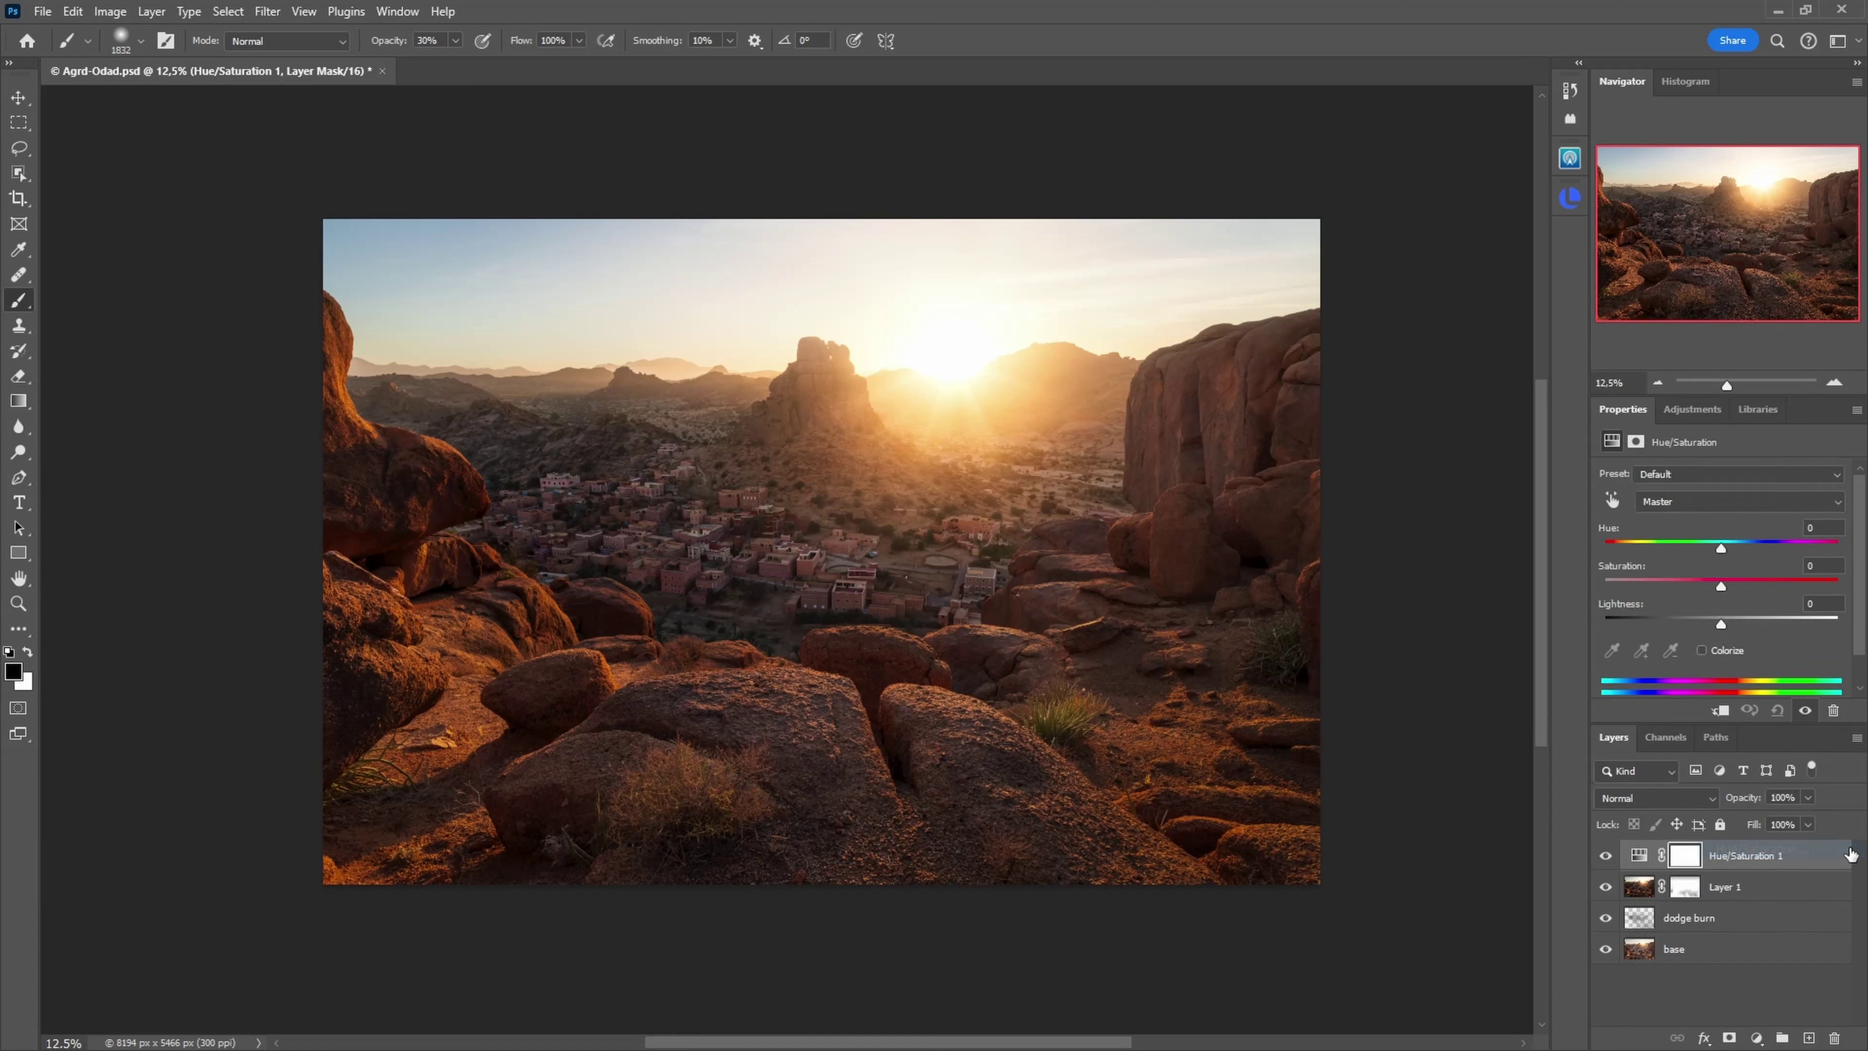
left_click(1617, 499)
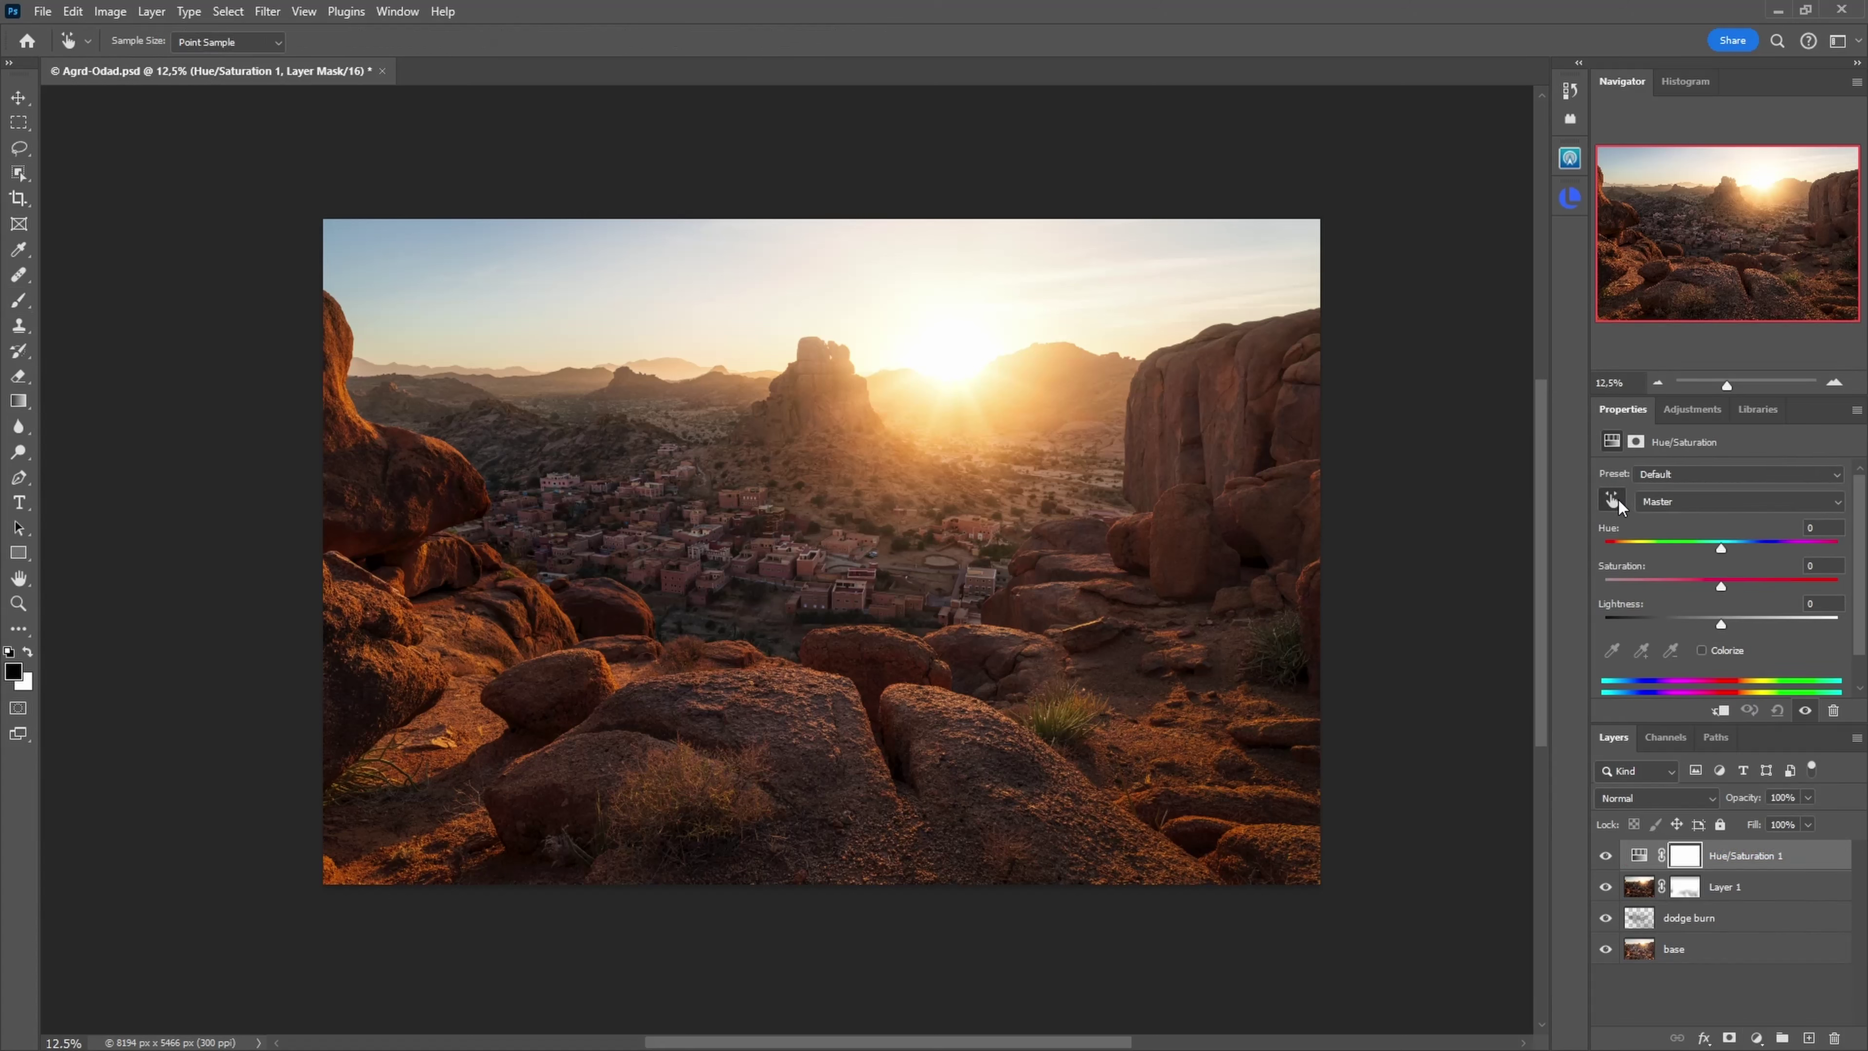
left_click(624, 664)
Step: Set the Reds to Saturation -5 and Lightness +4, checking the result with and without it
left_click_drag(1721, 624, 1730, 619)
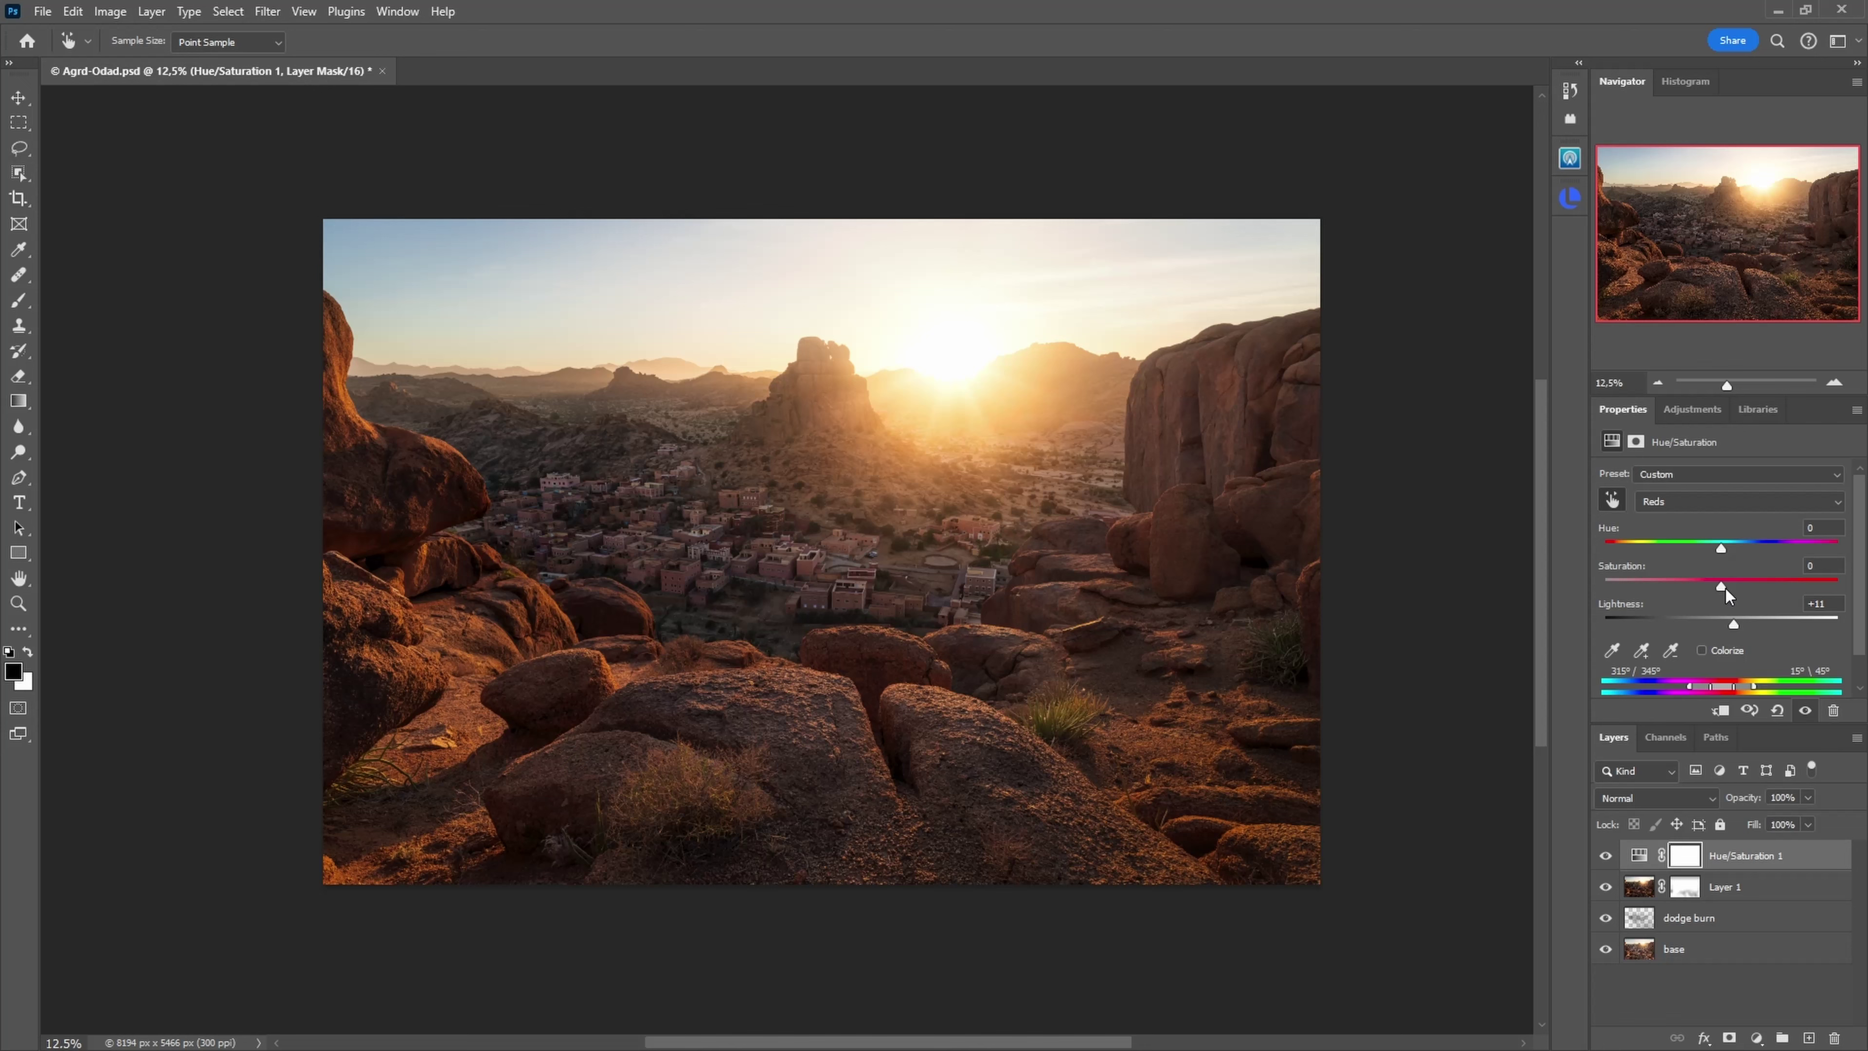
key("ctrl+plus")
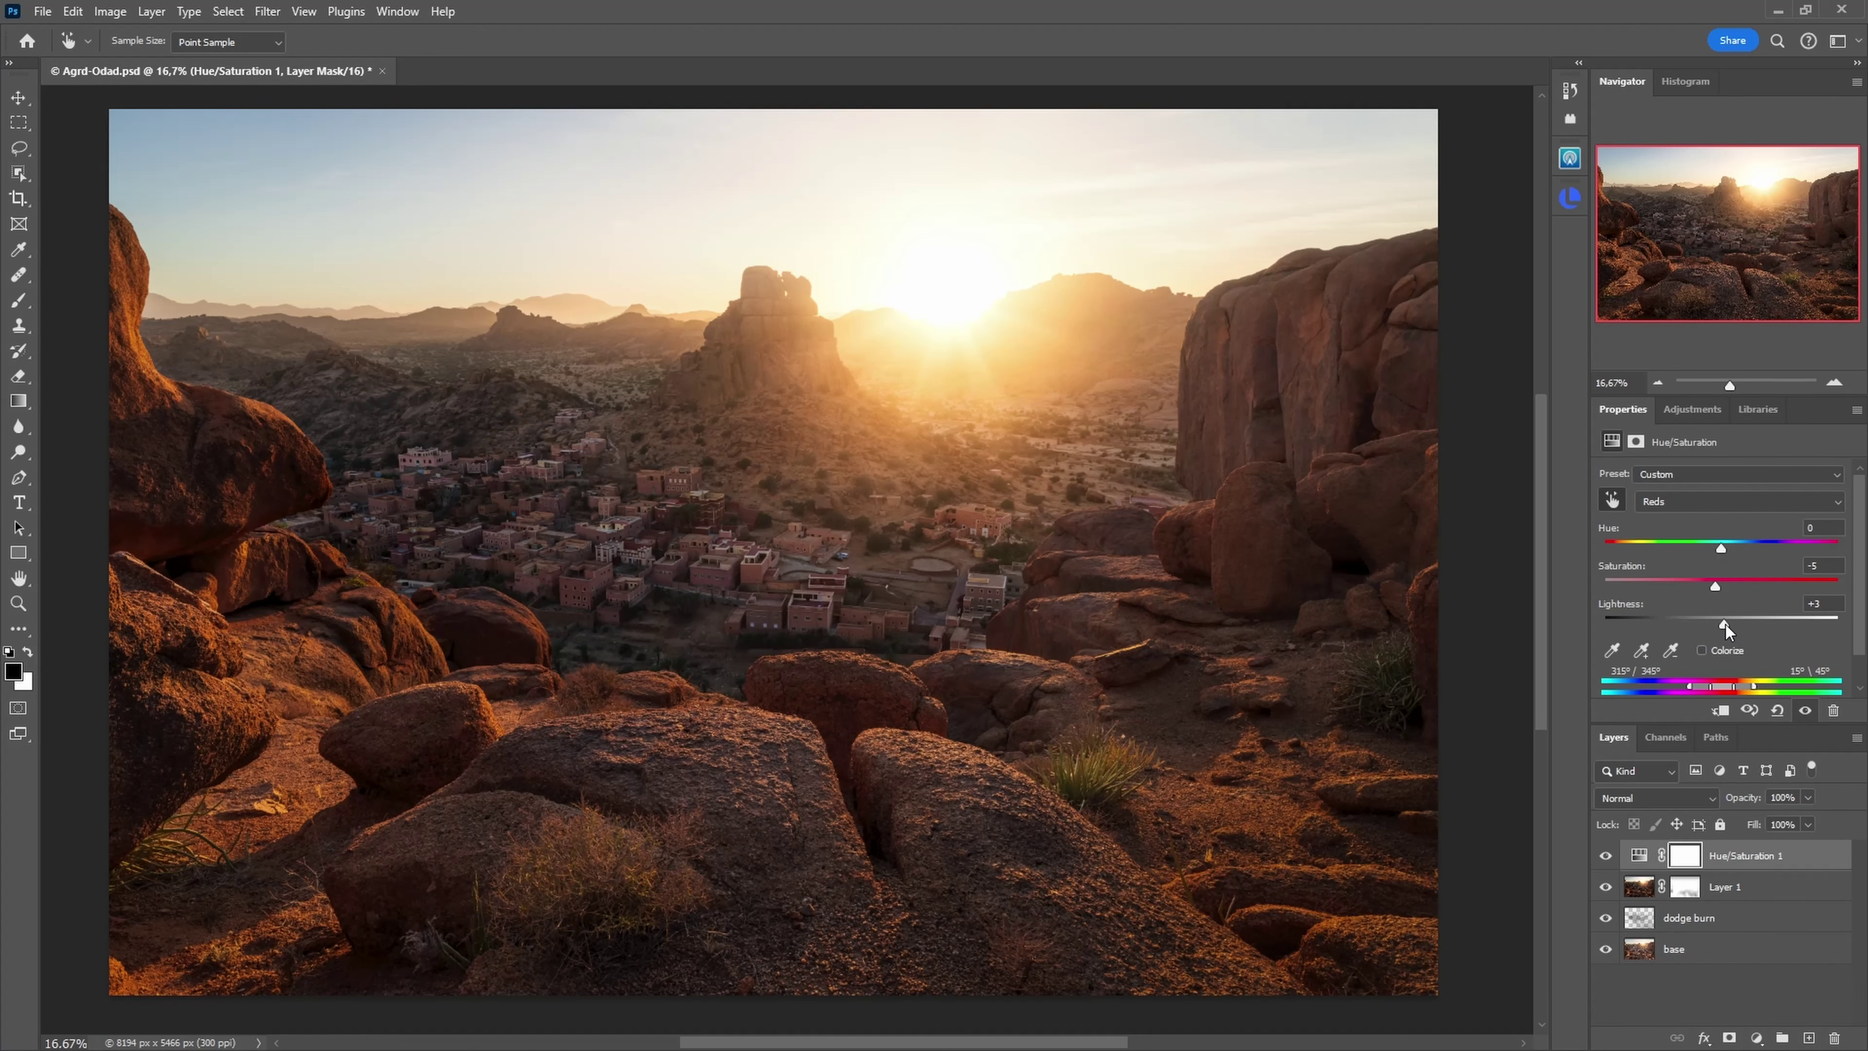
left_click_drag(1725, 624, 1727, 625)
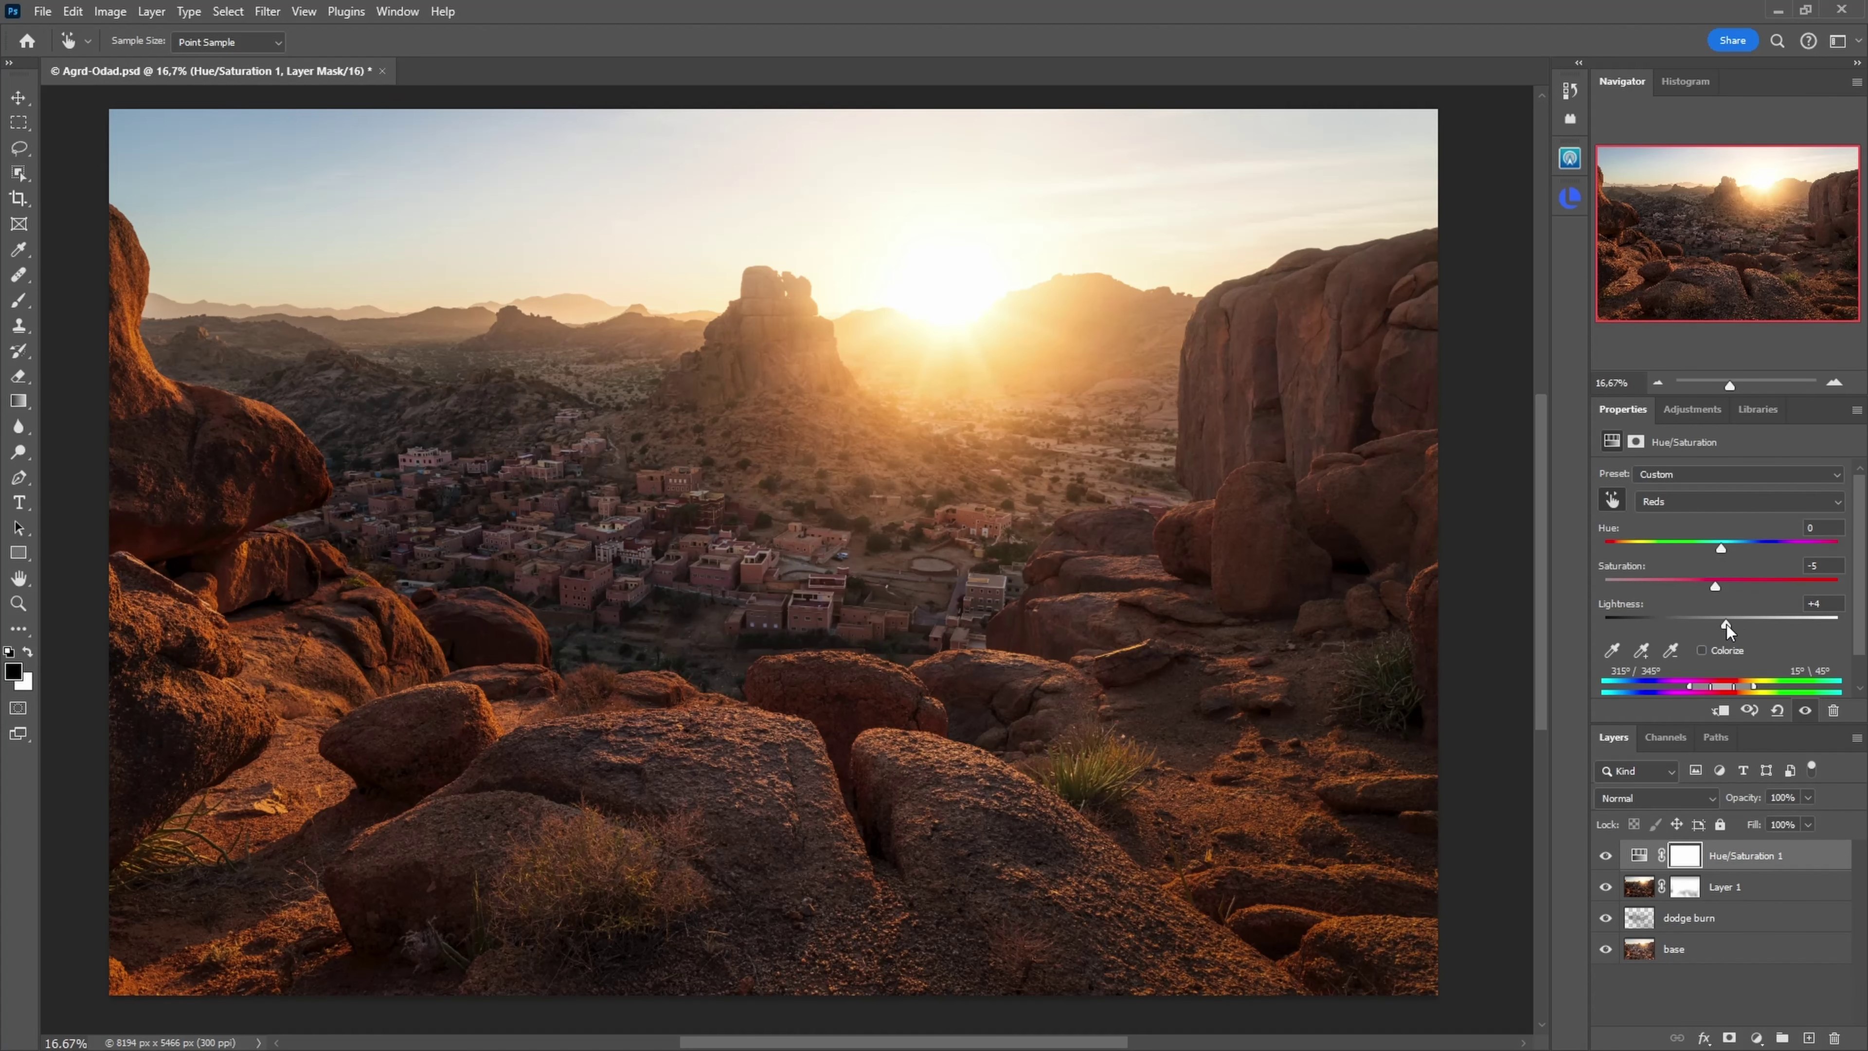
left_click(1610, 857)
left_click(1610, 857)
Step: Add a Photo Filter adjustment layer set to the Warming Filter (81) preset
left_click(1757, 1039)
left_click(1786, 900)
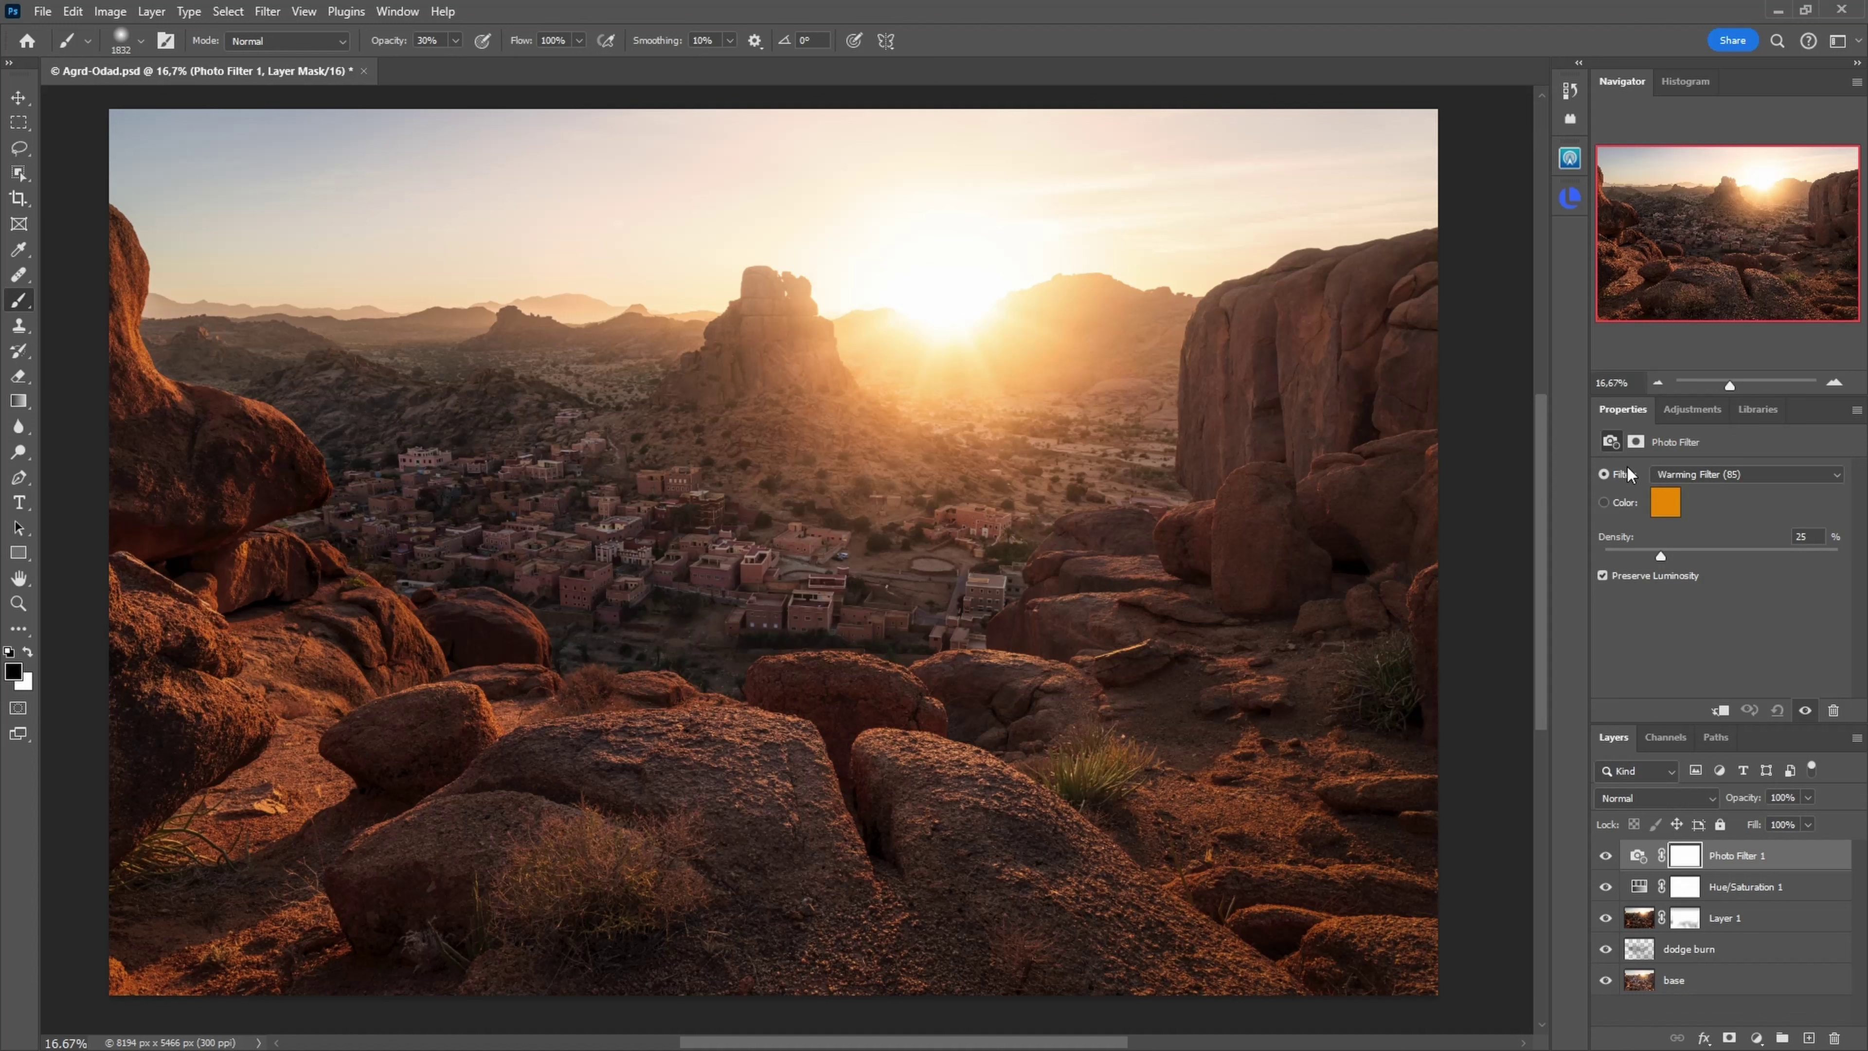
left_click(1724, 475)
left_click(1702, 523)
key("Down")
key("Down")
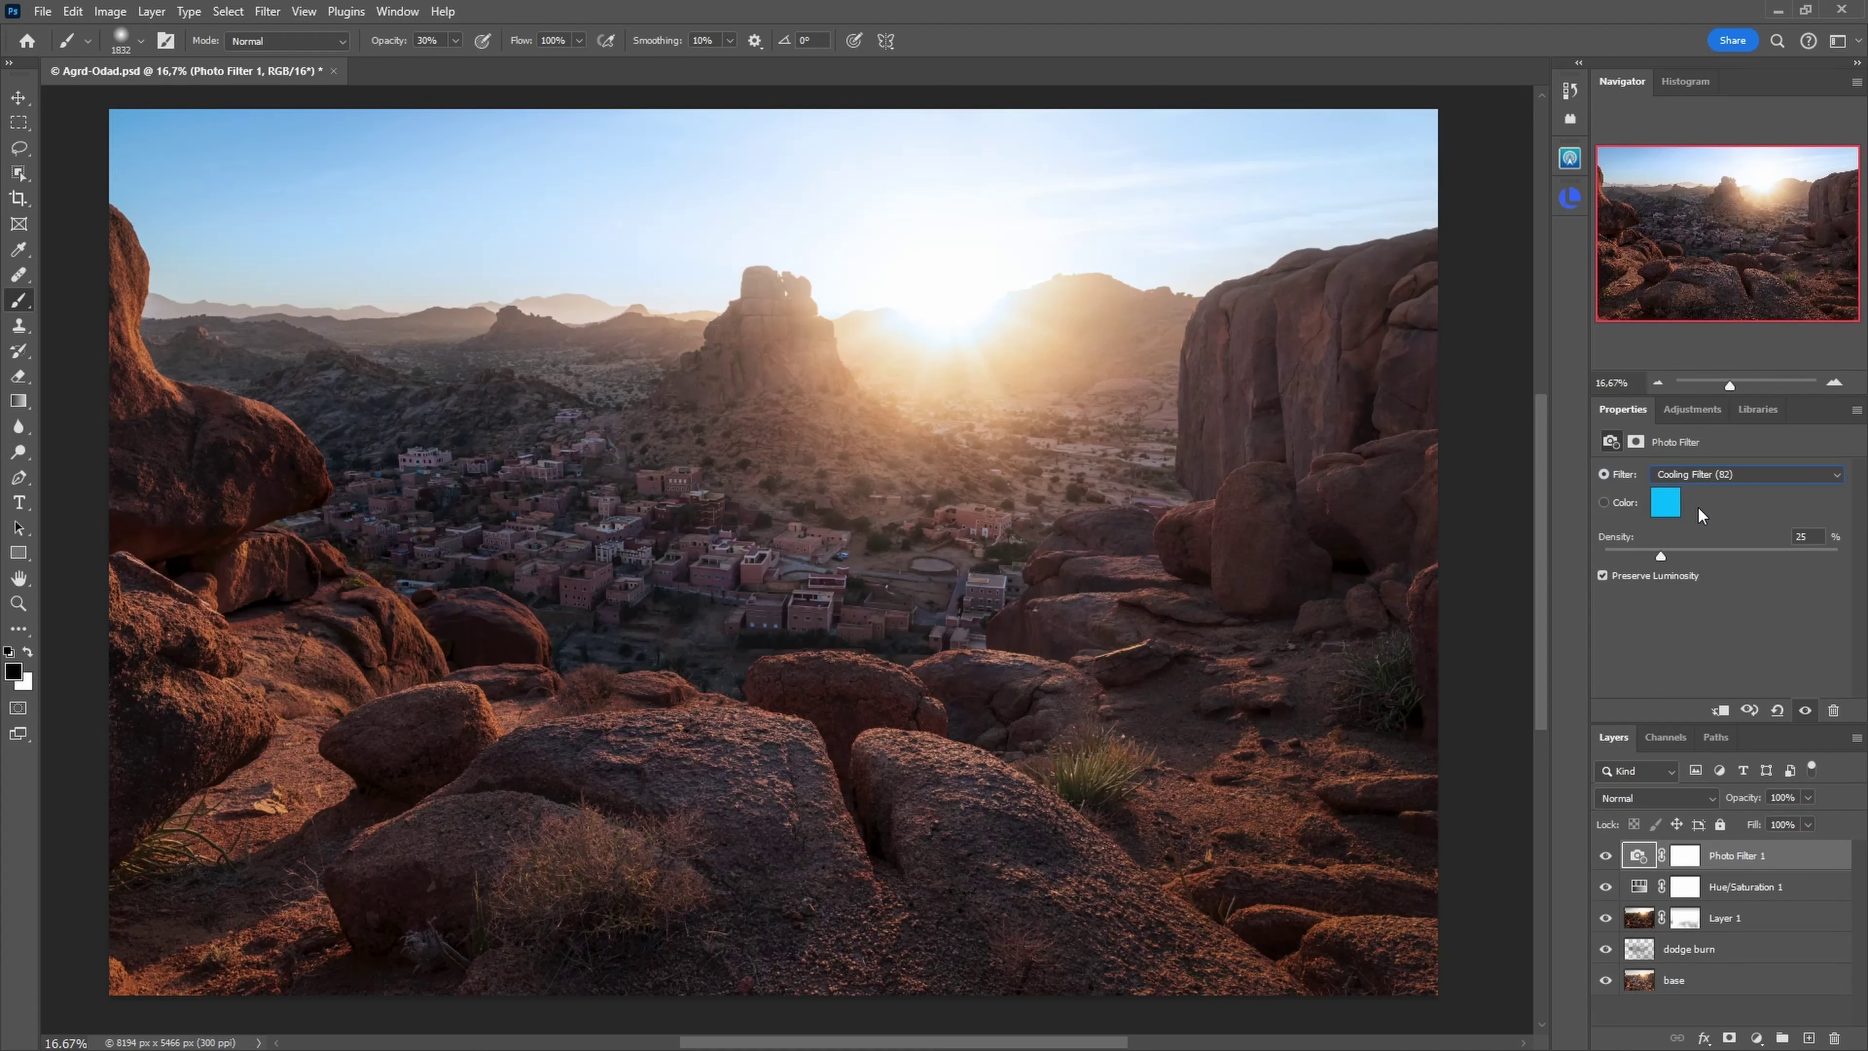
key("Up")
key("Up")
key("Up")
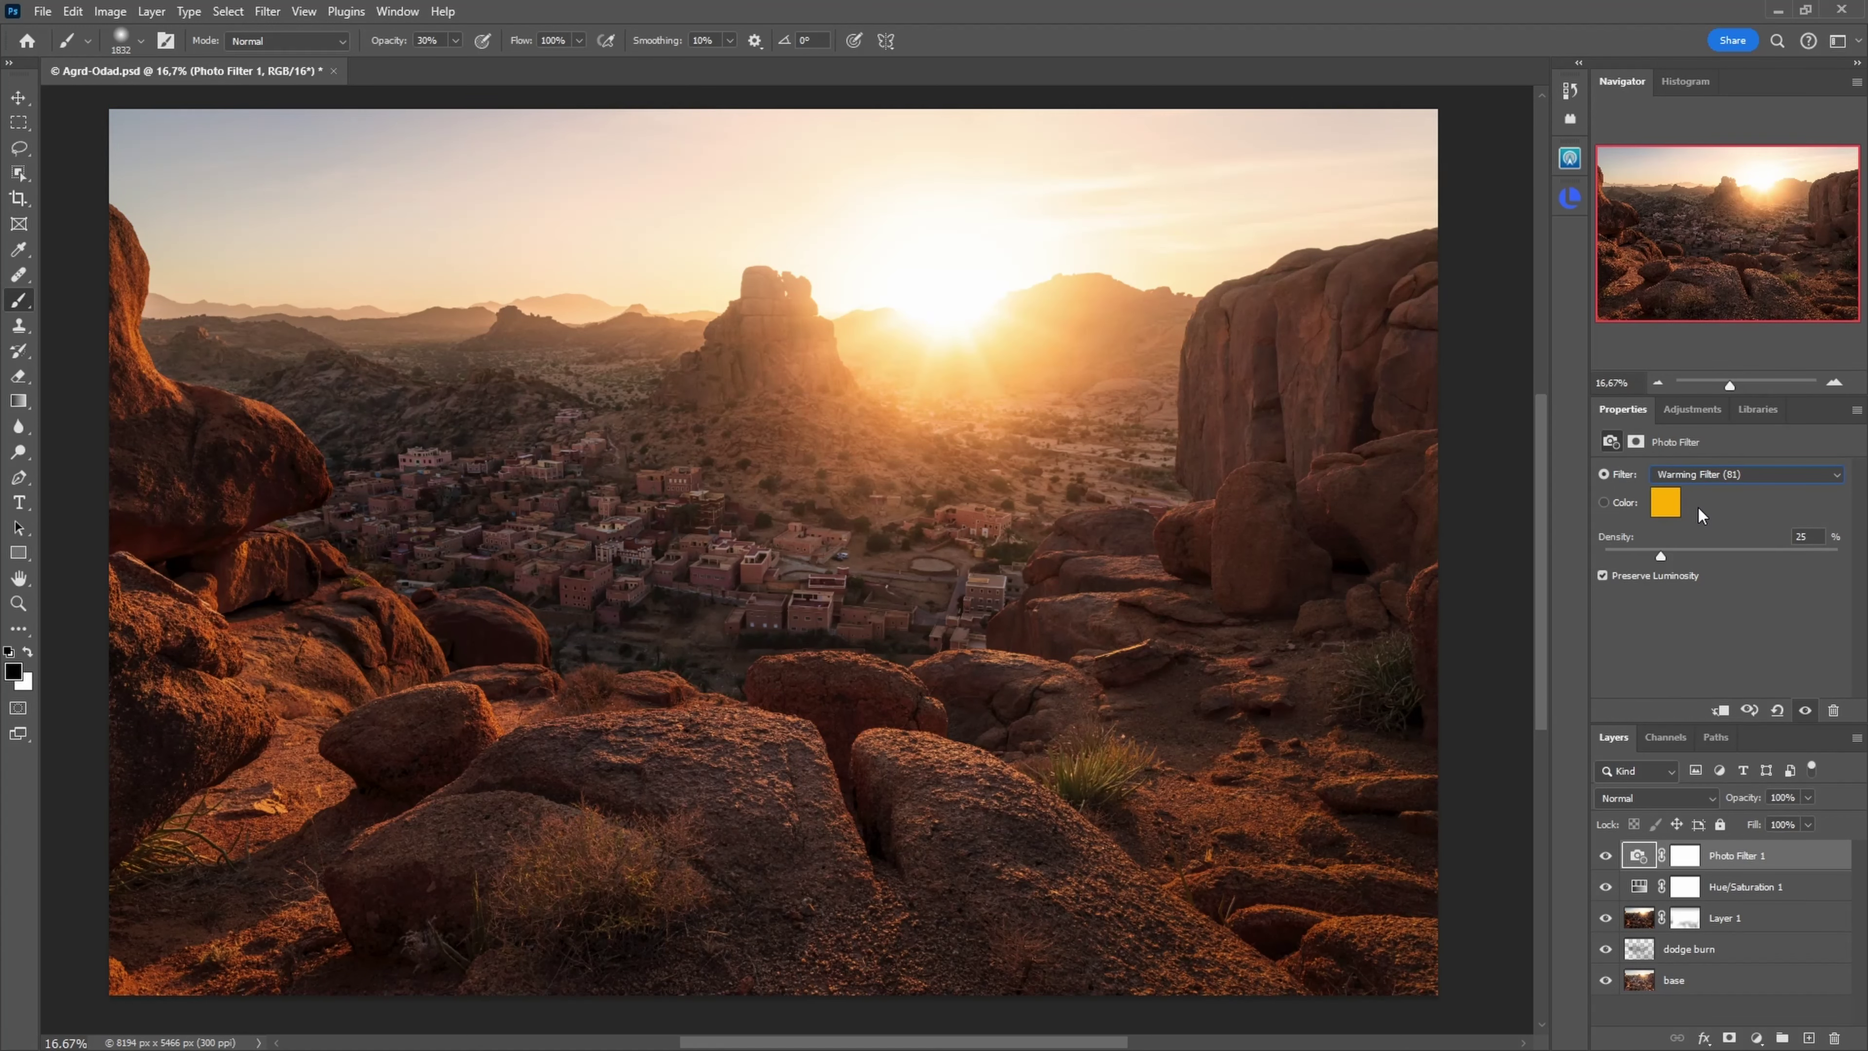
Step: Invert the Photo Filter mask to black and paint white around the sun at 40% then 20% opacity
left_click(1680, 858)
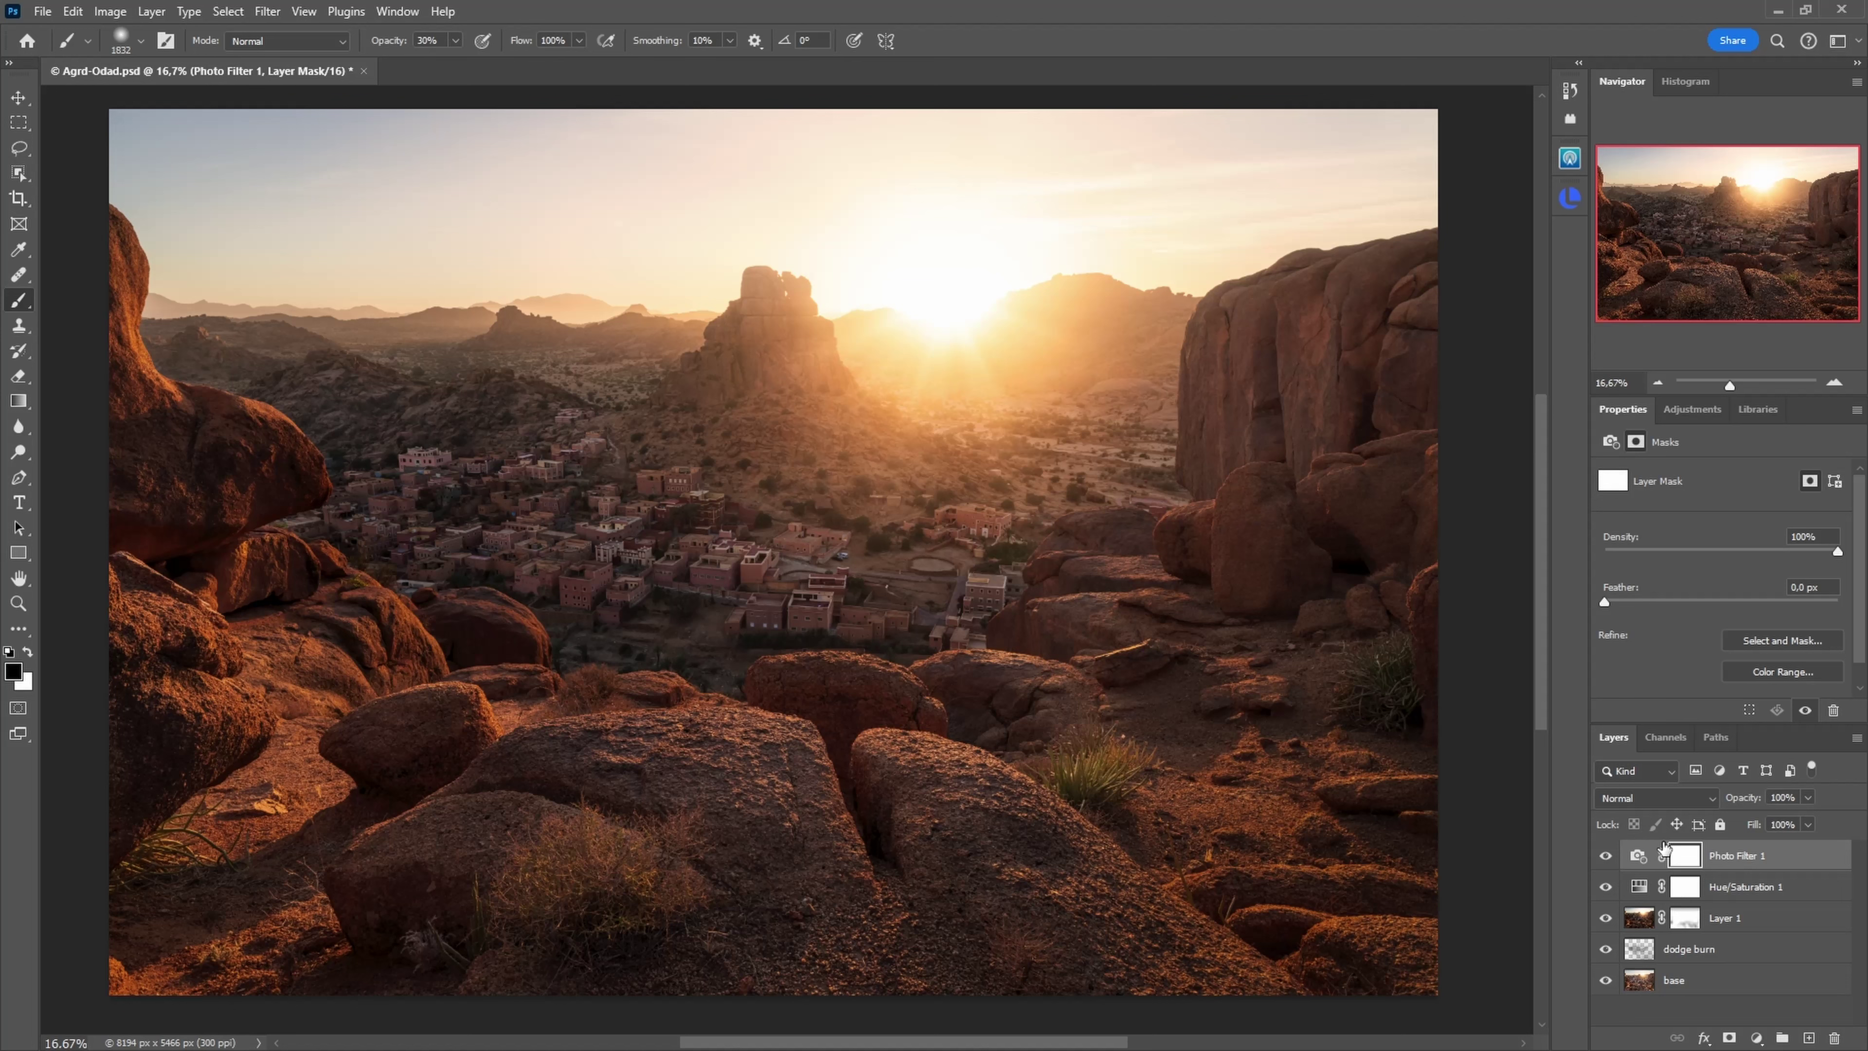
key("ctrl+i")
left_click_drag(964, 343, 1026, 349)
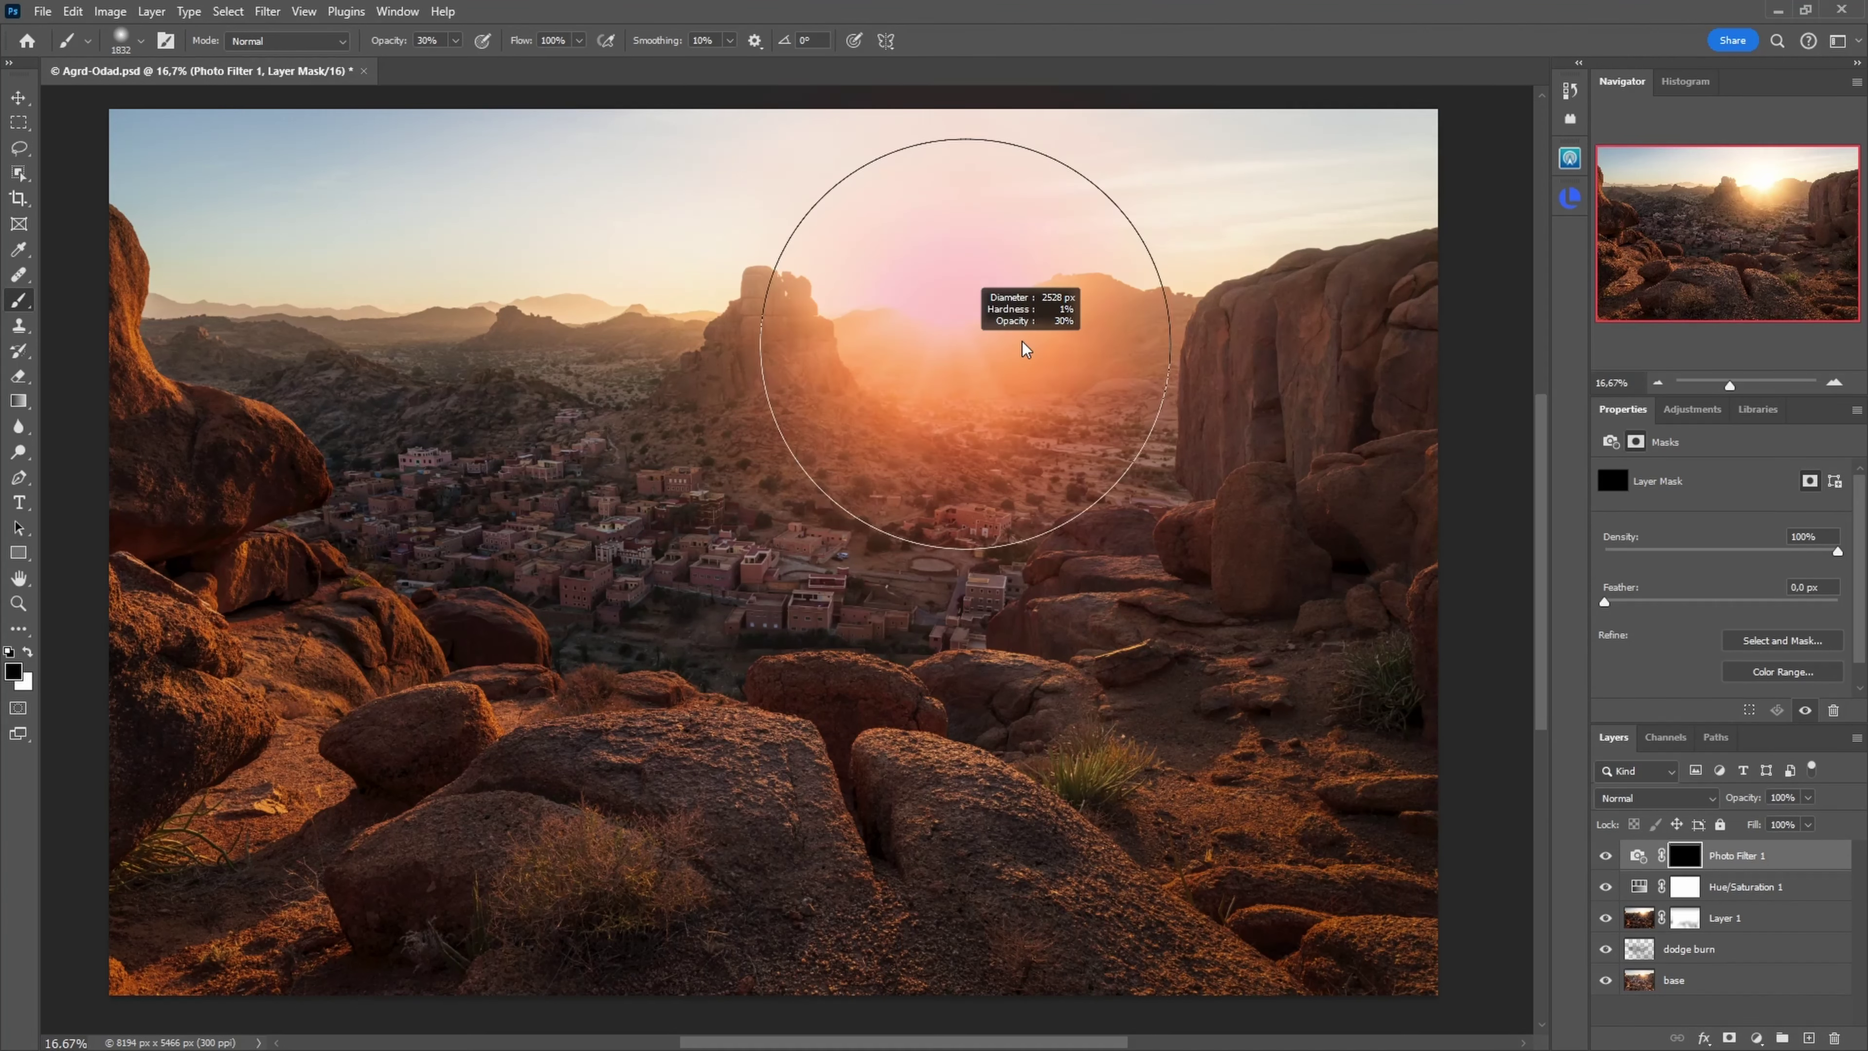
key("x")
key("4")
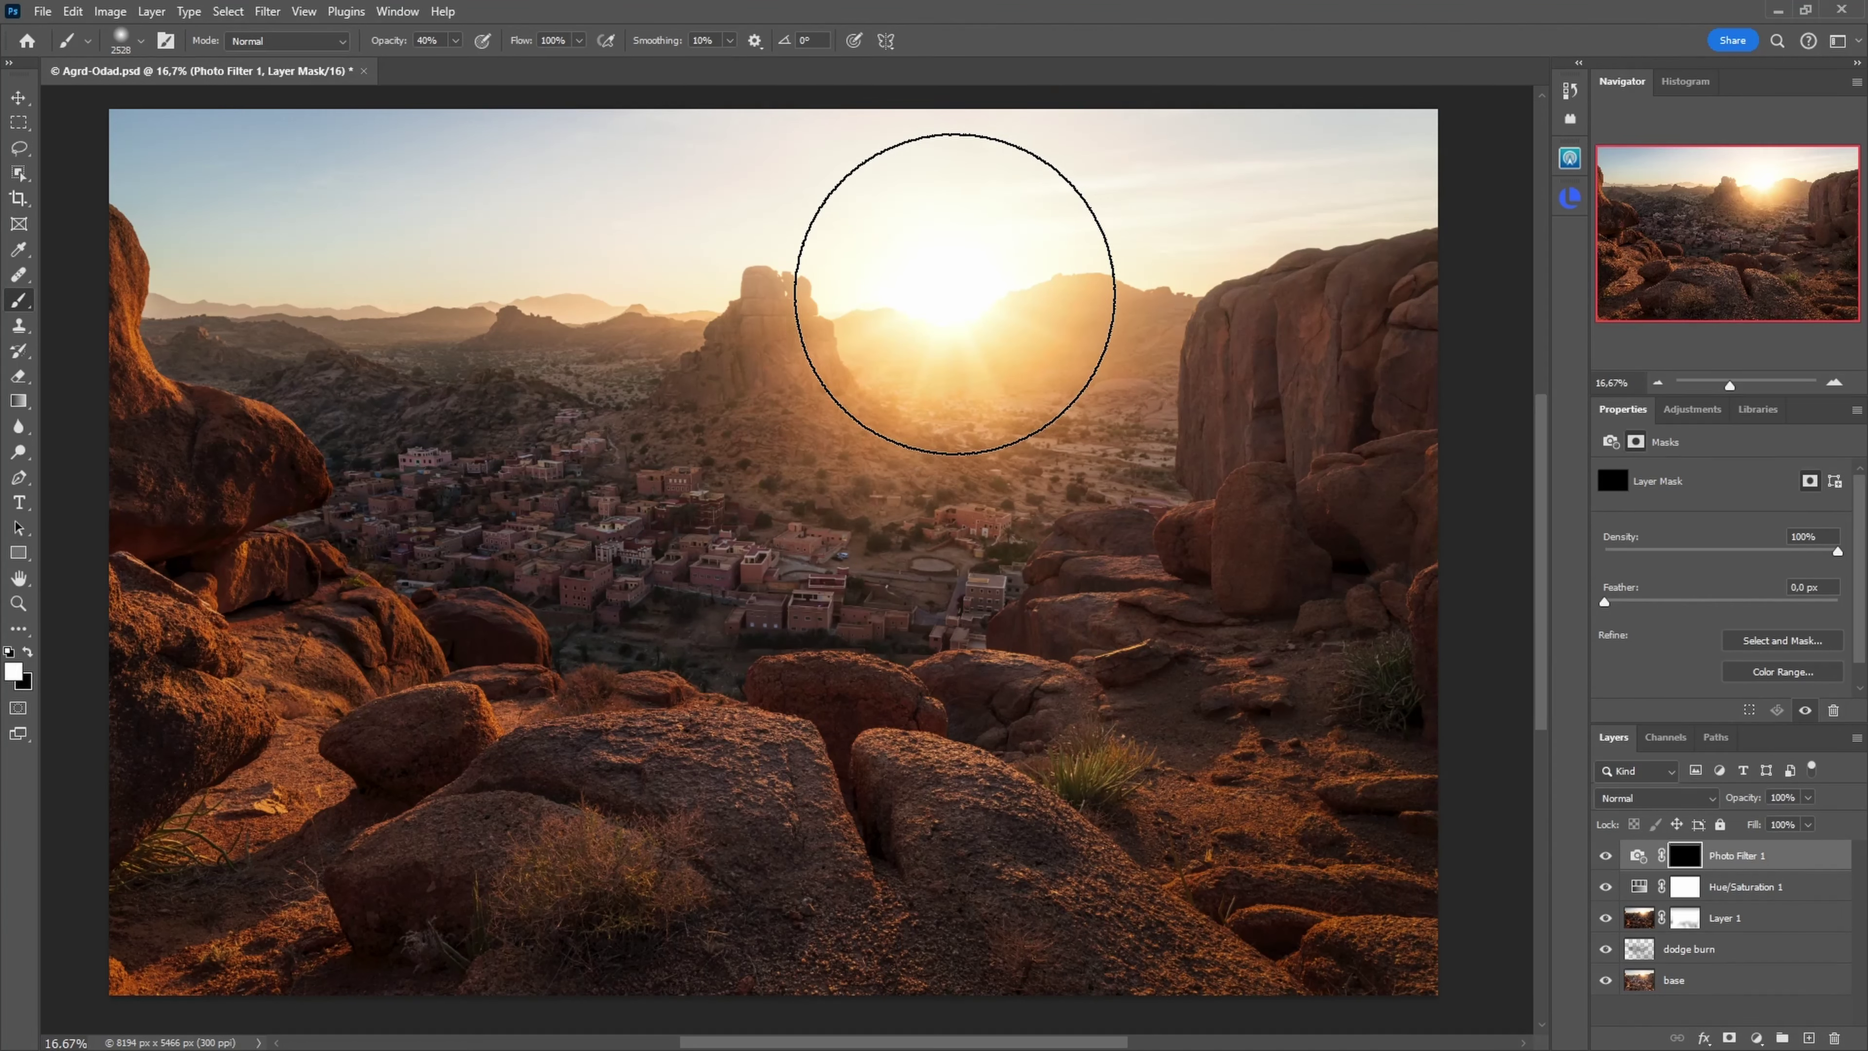
left_click(955, 295)
left_click_drag(955, 298, 897, 312)
key("2")
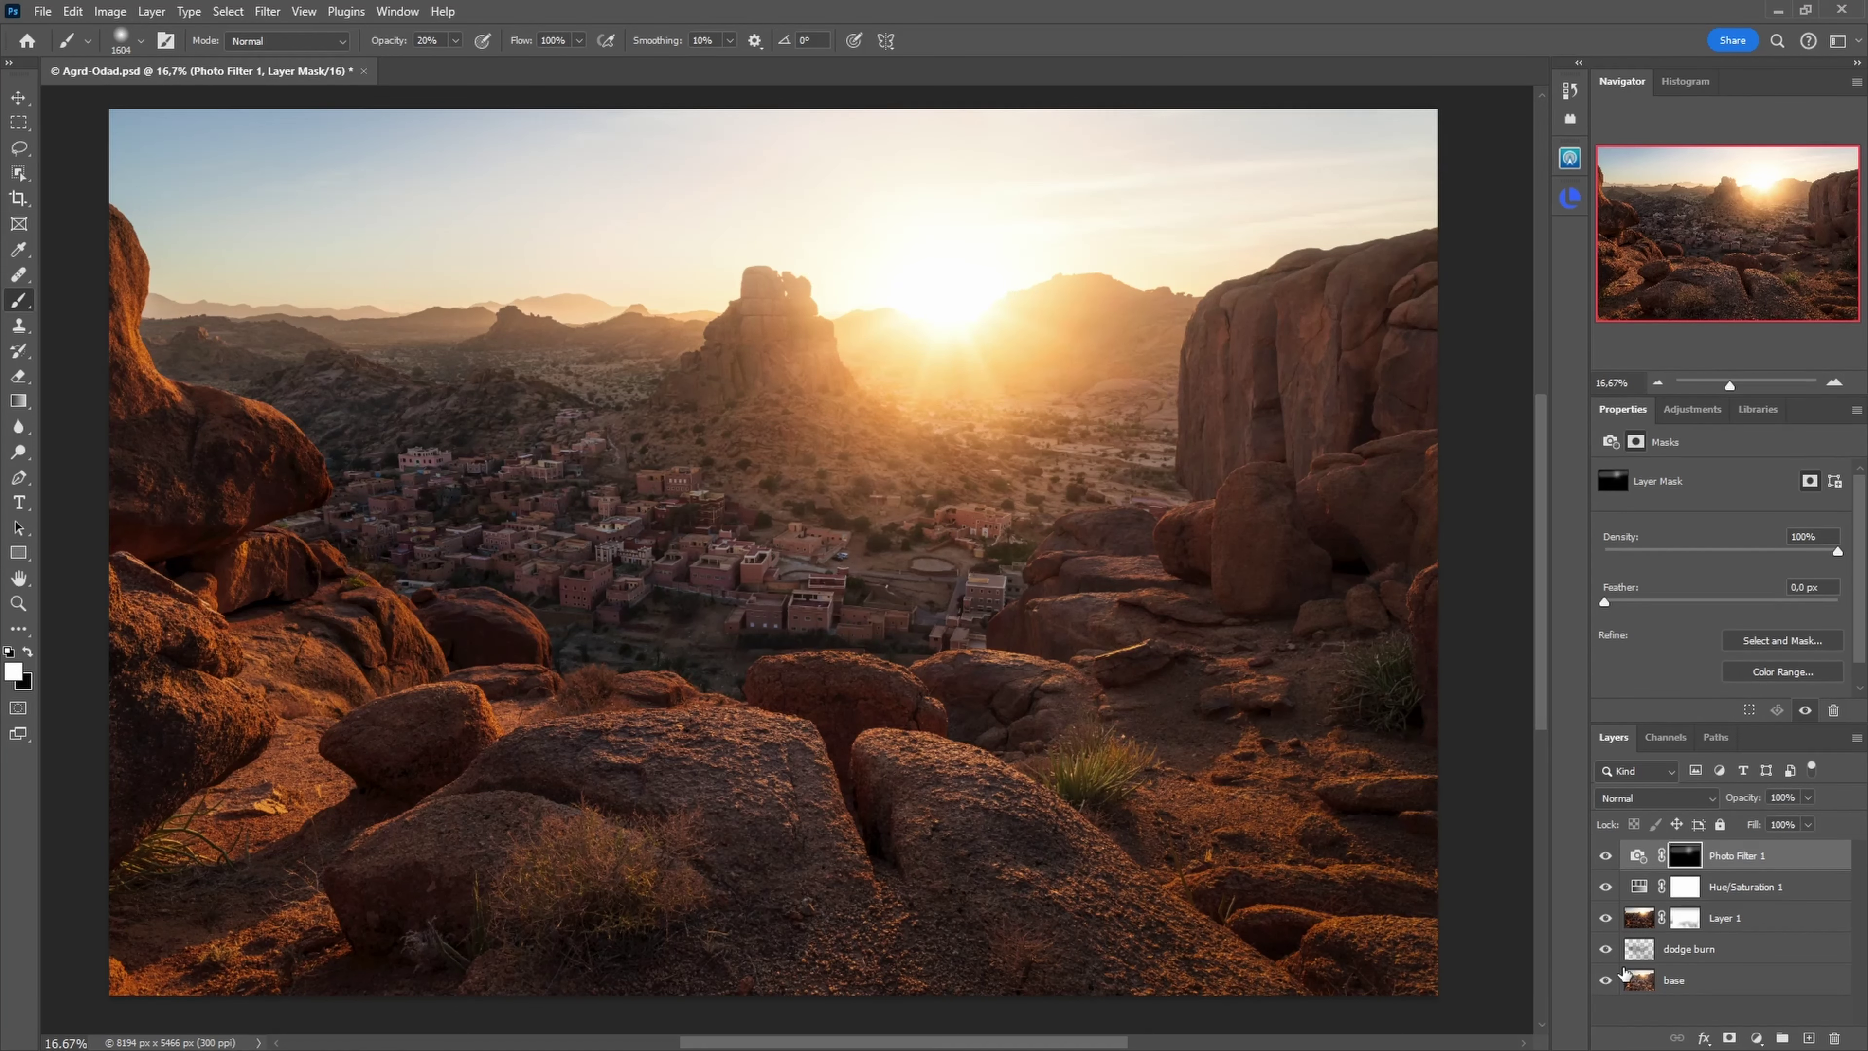
left_click(1605, 981, "alt")
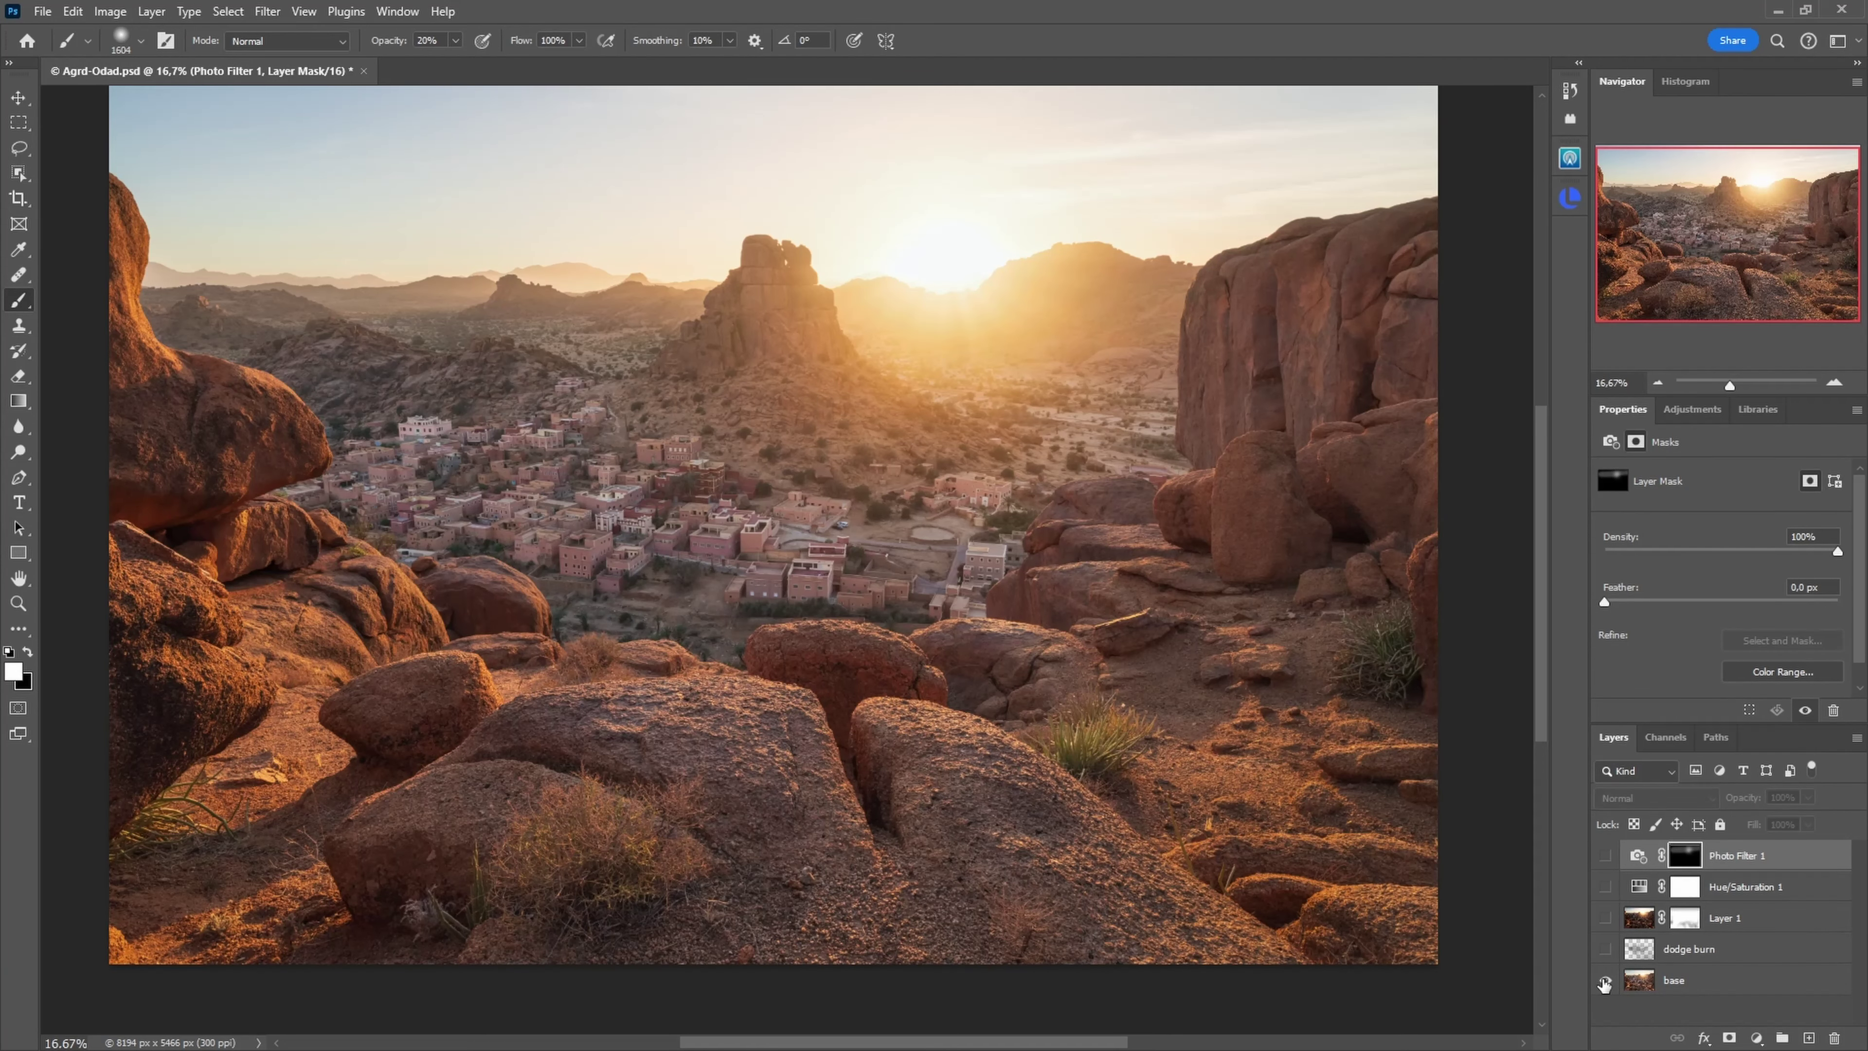
left_click(1606, 981, "alt")
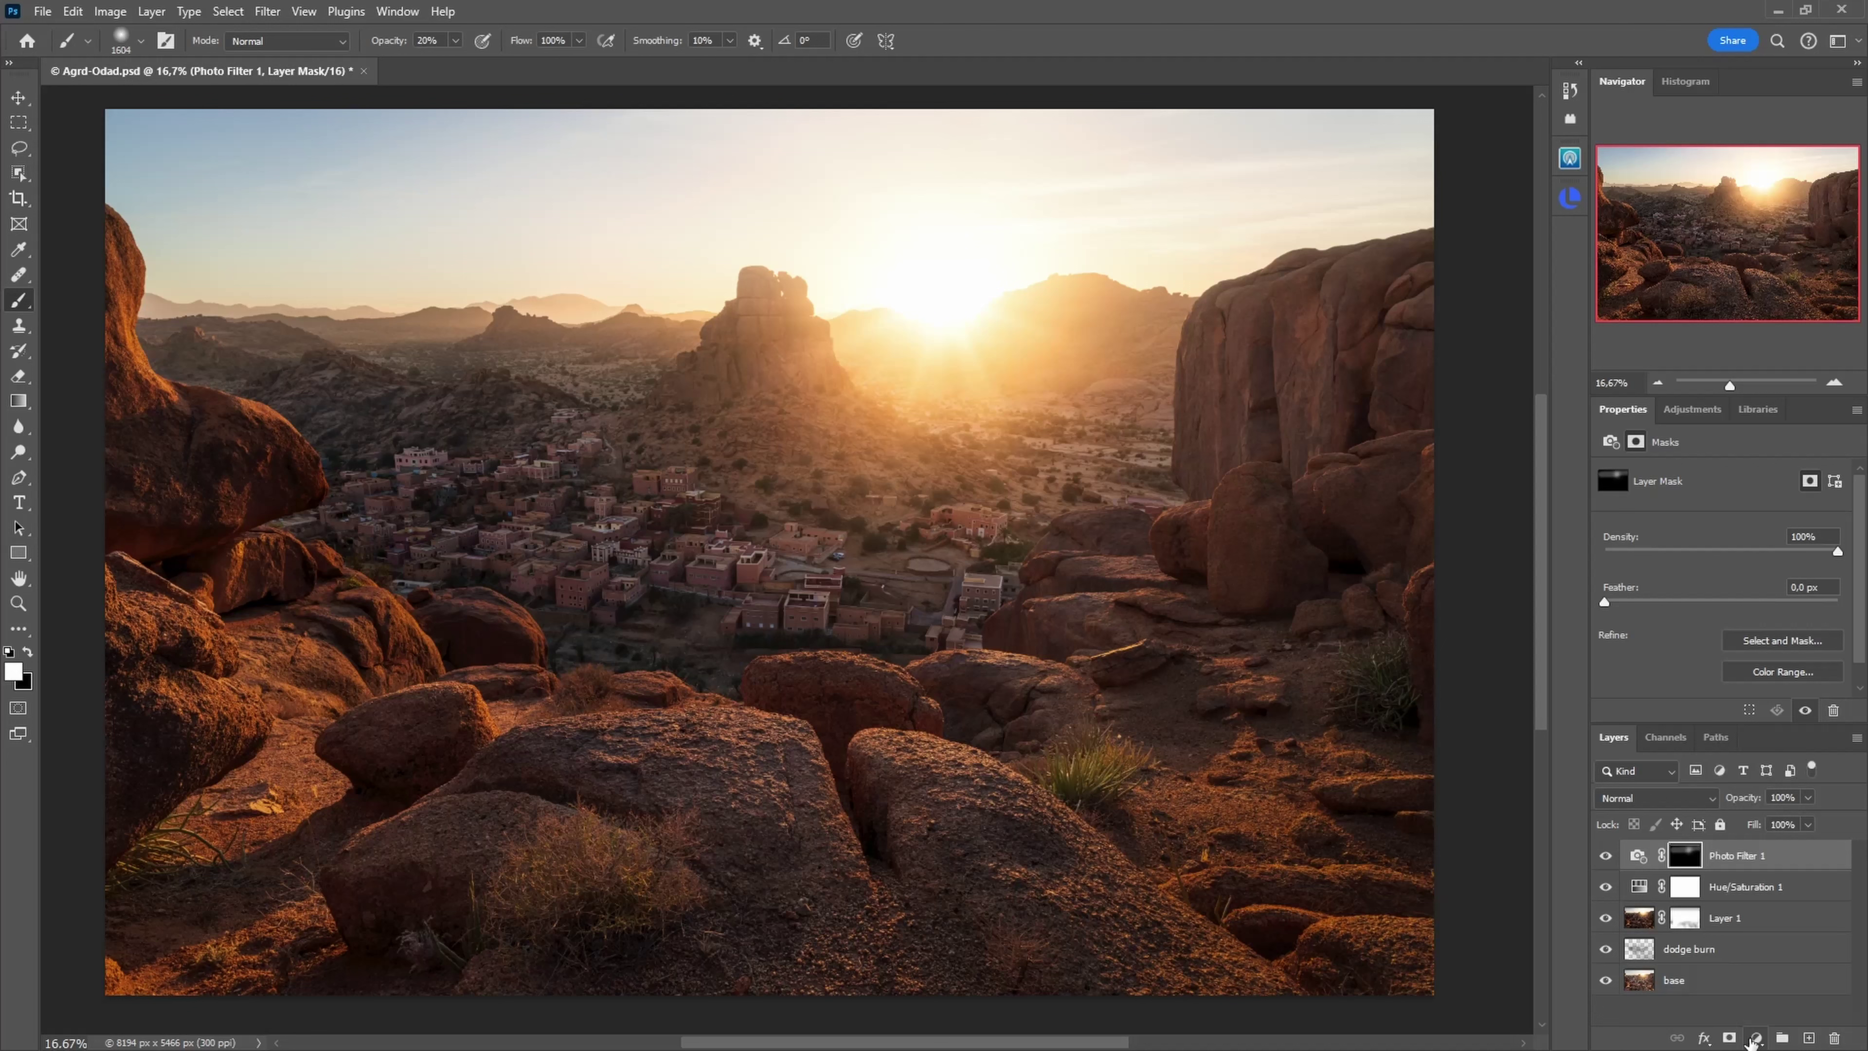
Step: Add a Curves adjustment layer and pull the RGB curve down to darken the image
left_click(1756, 1039)
left_click(1774, 809)
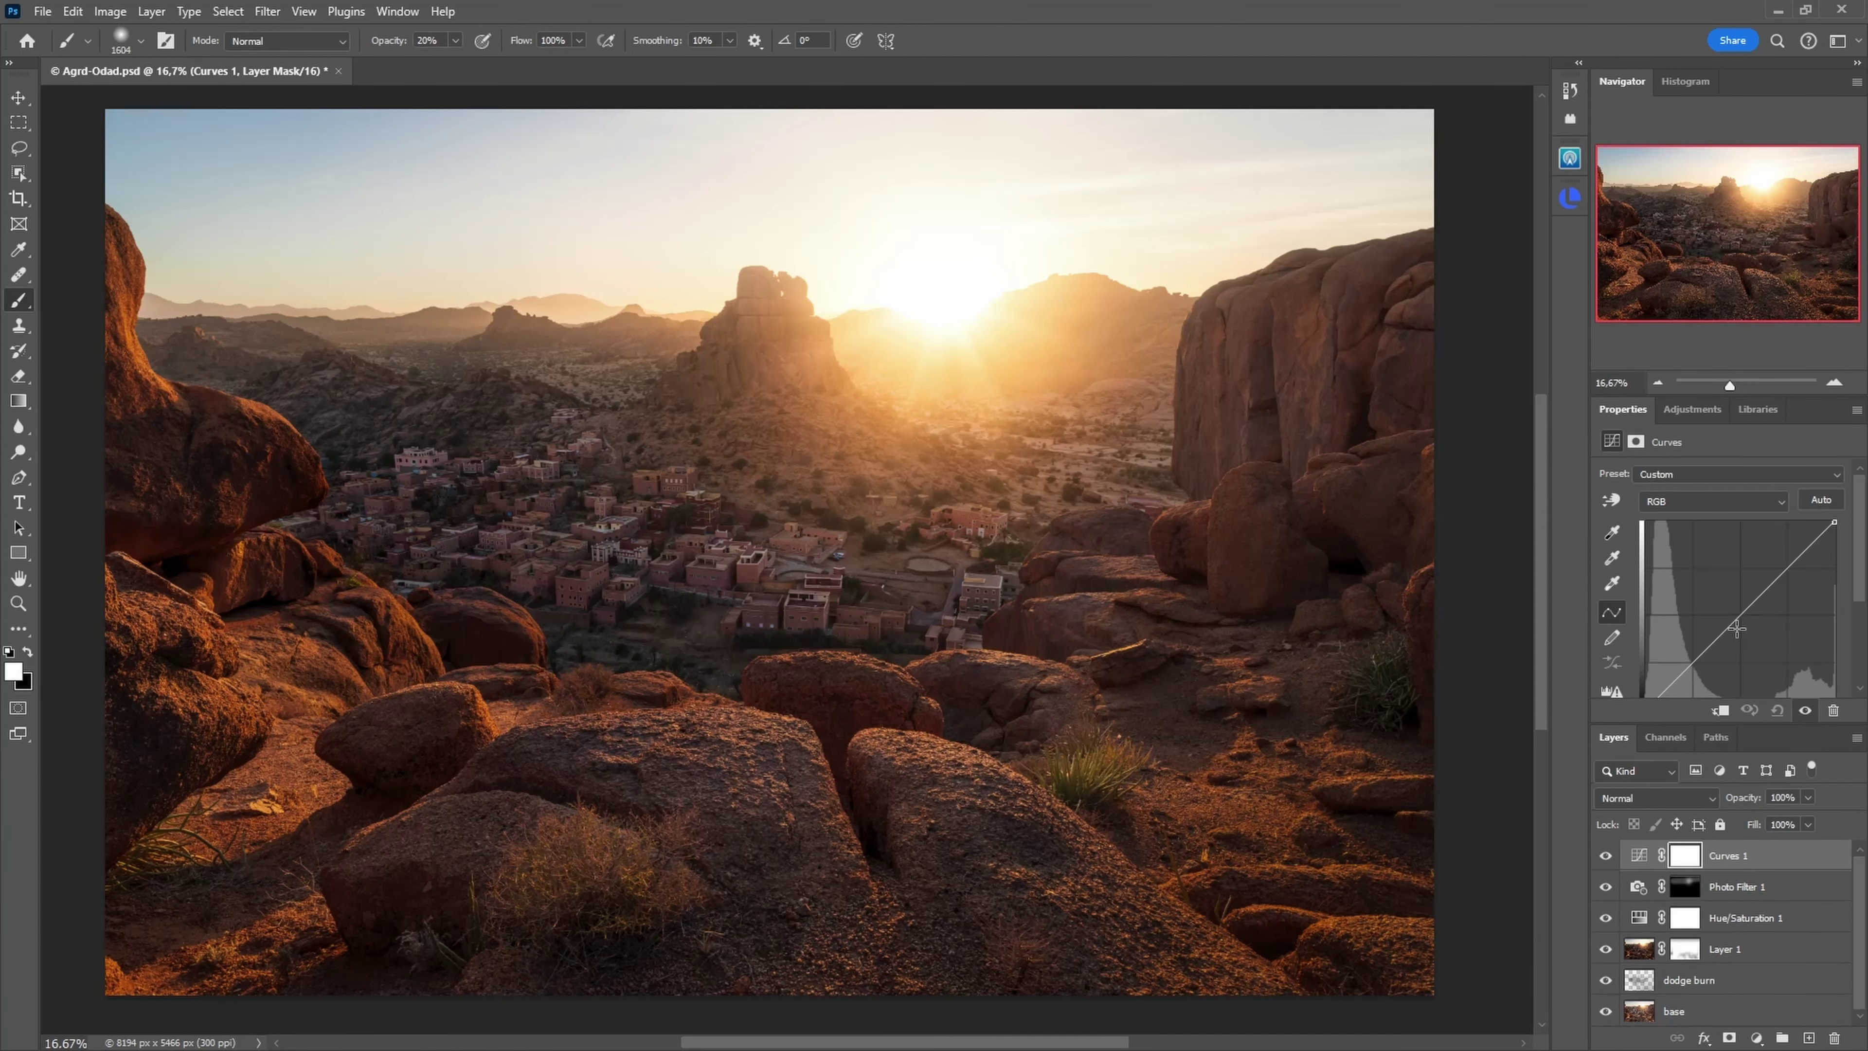
left_click_drag(1736, 627, 1738, 631)
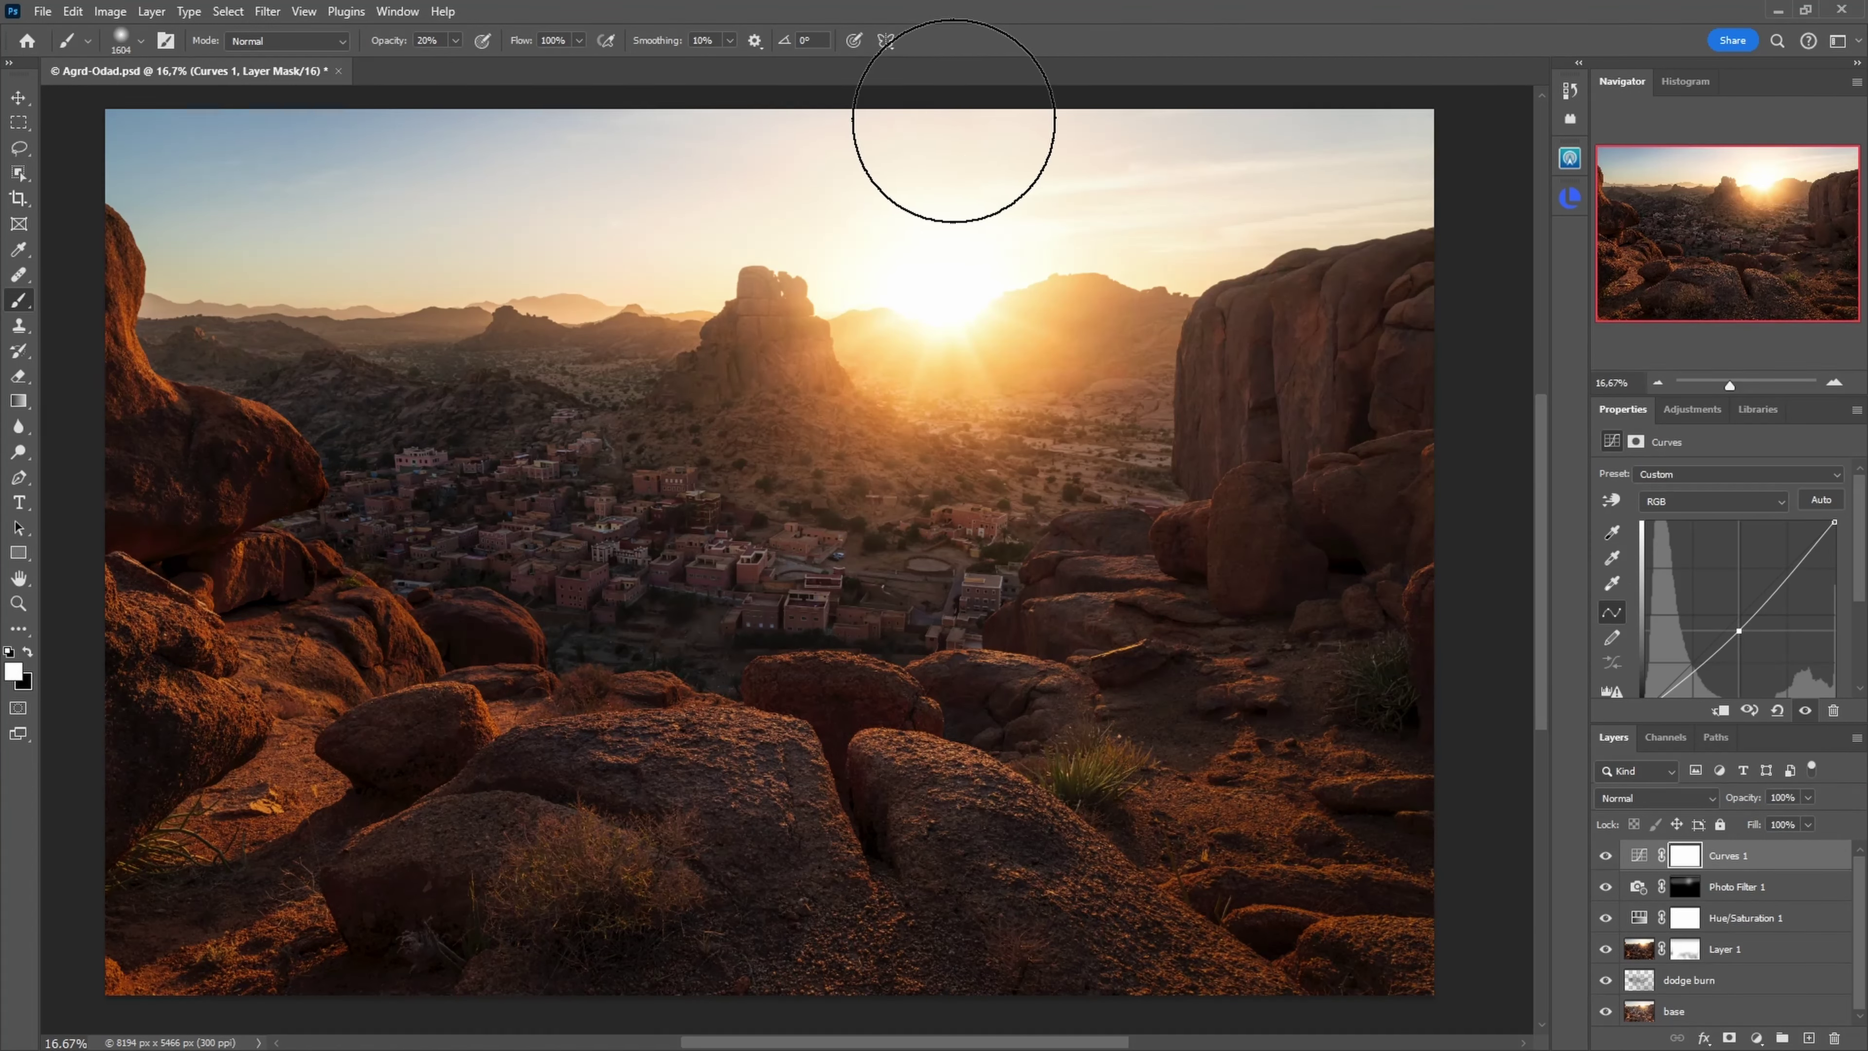
Step: Fill the Curves mask black with a gradient and set up a 40% opacity brush
key("g")
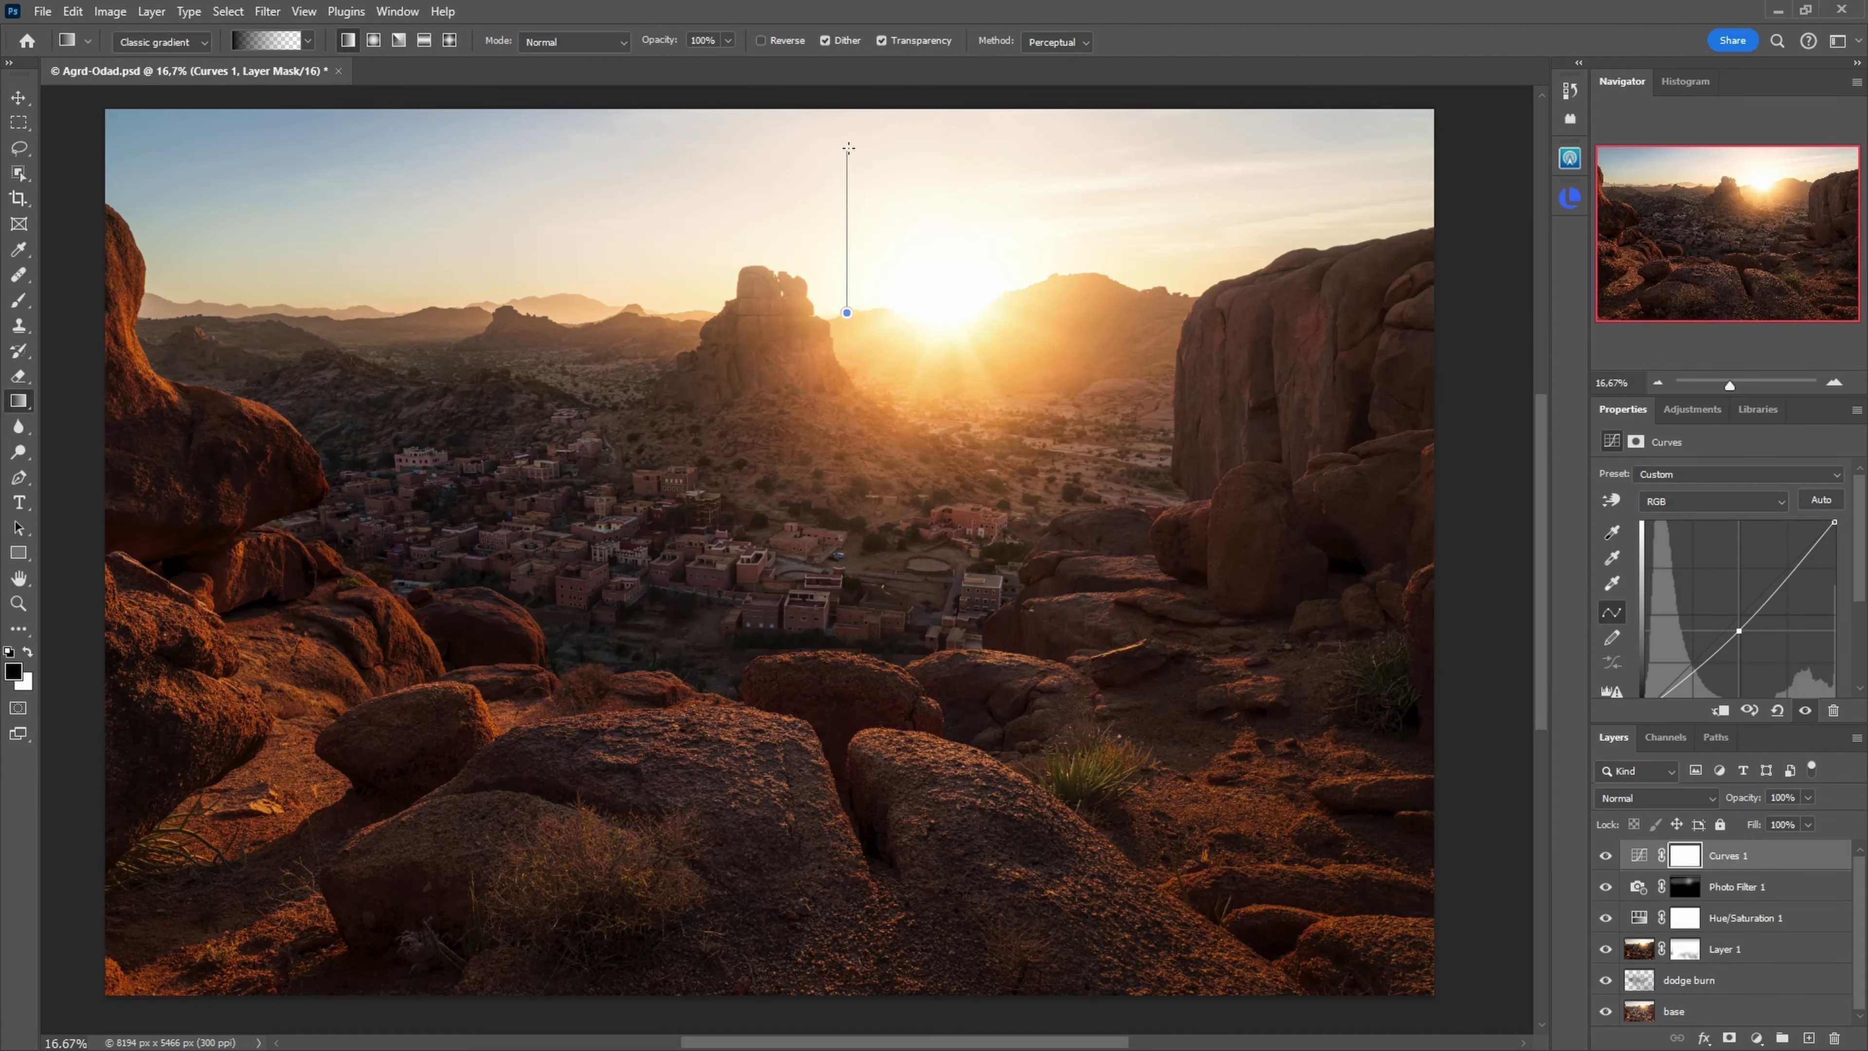
left_click_drag(861, 118, 861, 118)
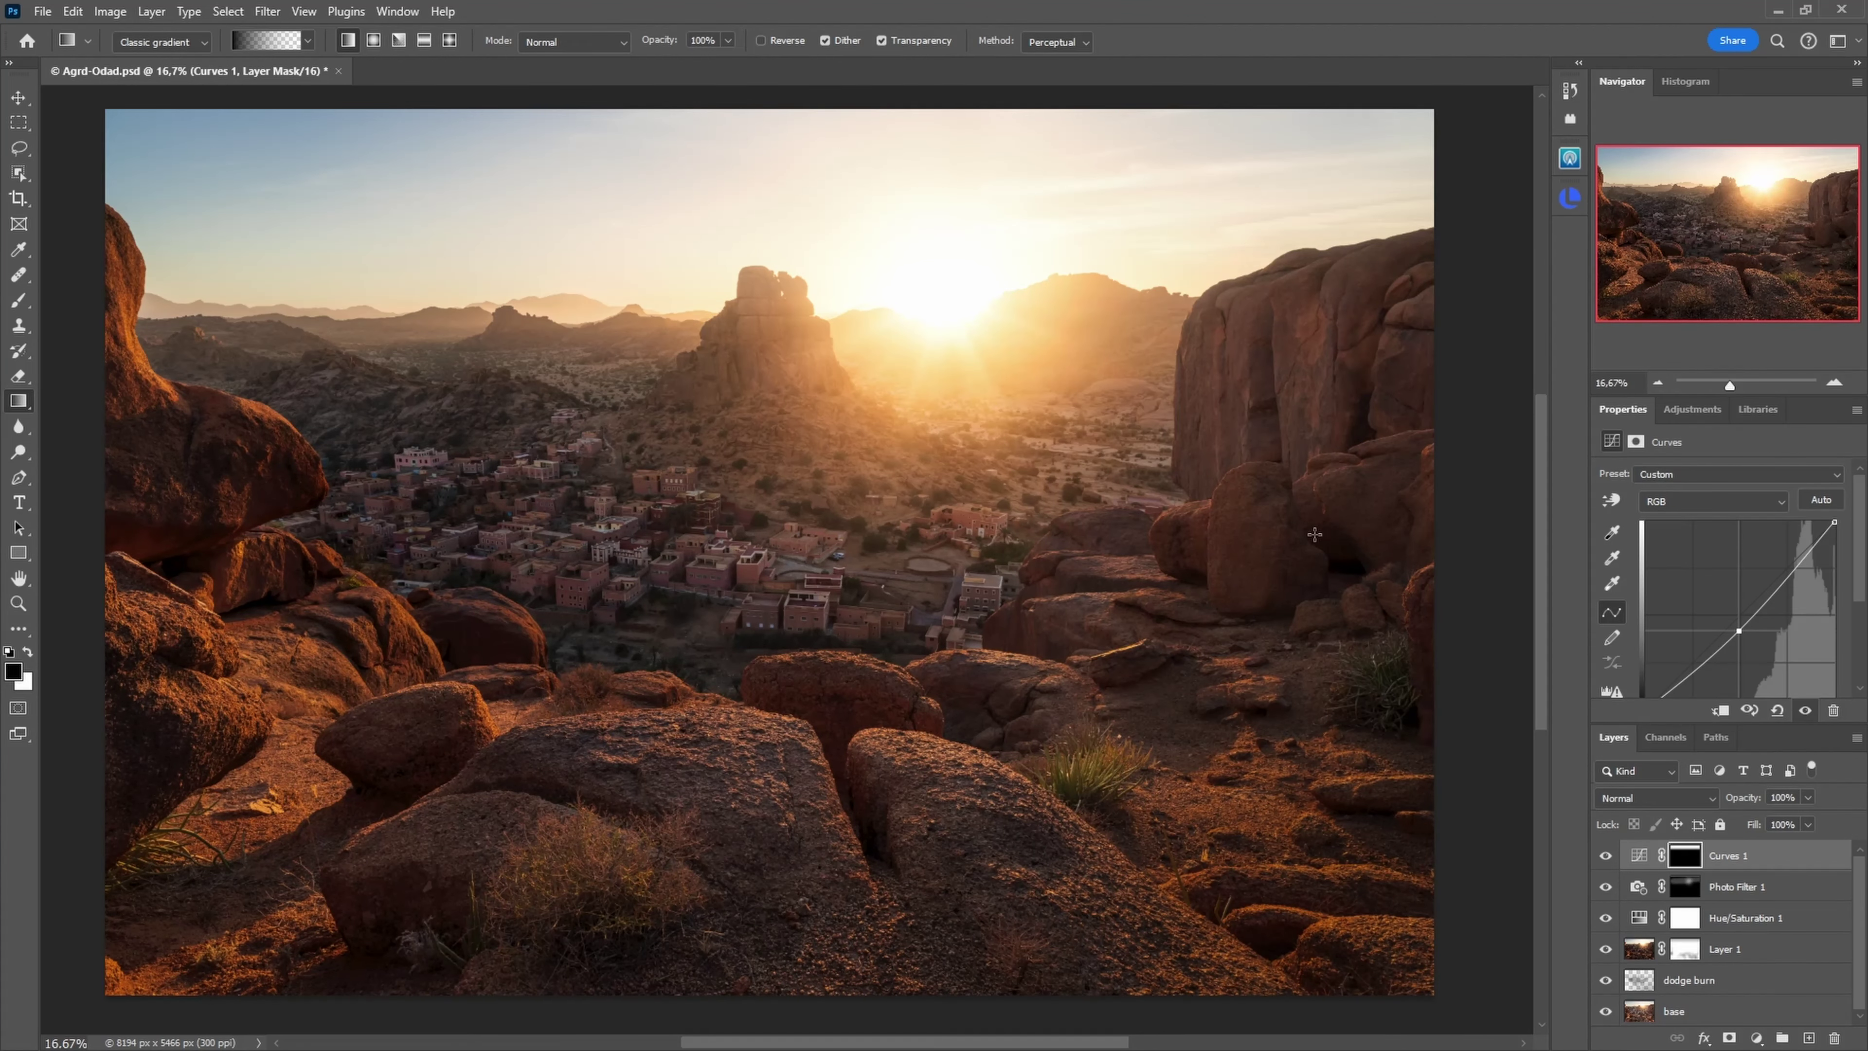
left_click(981, 653, "alt")
key("b")
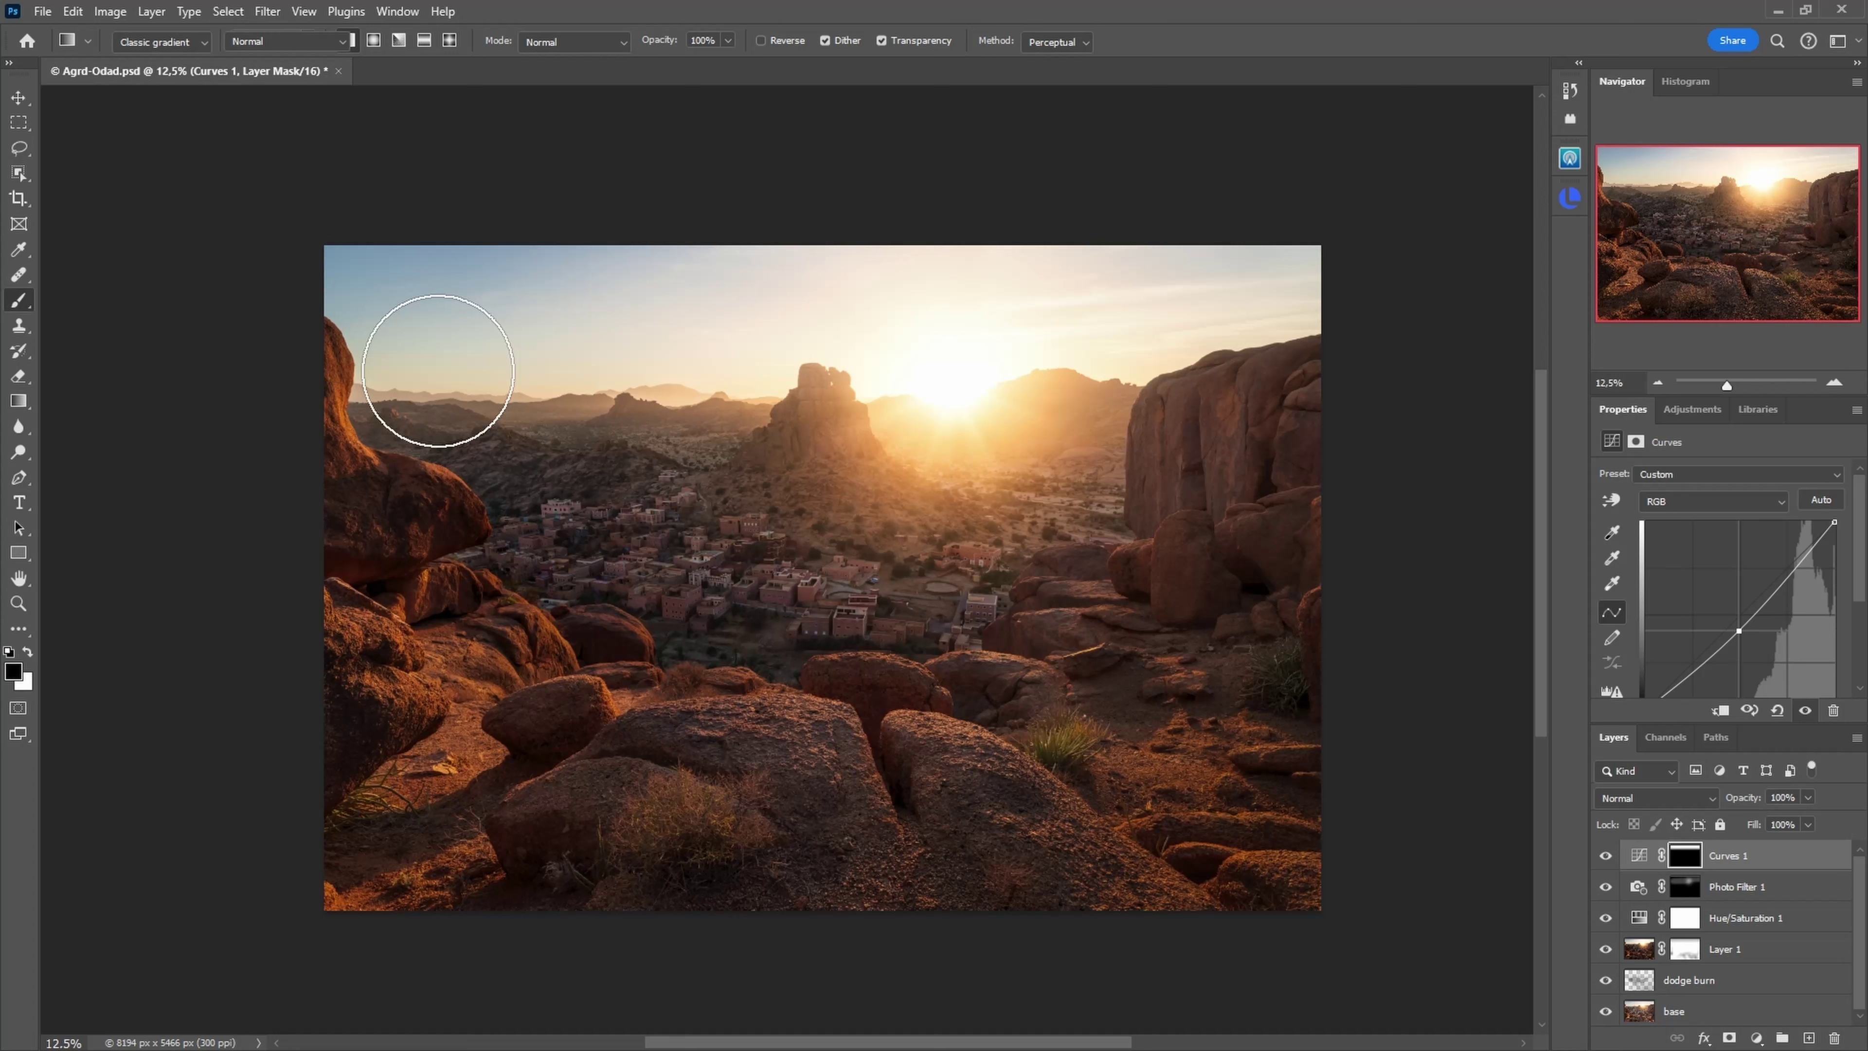
key("4")
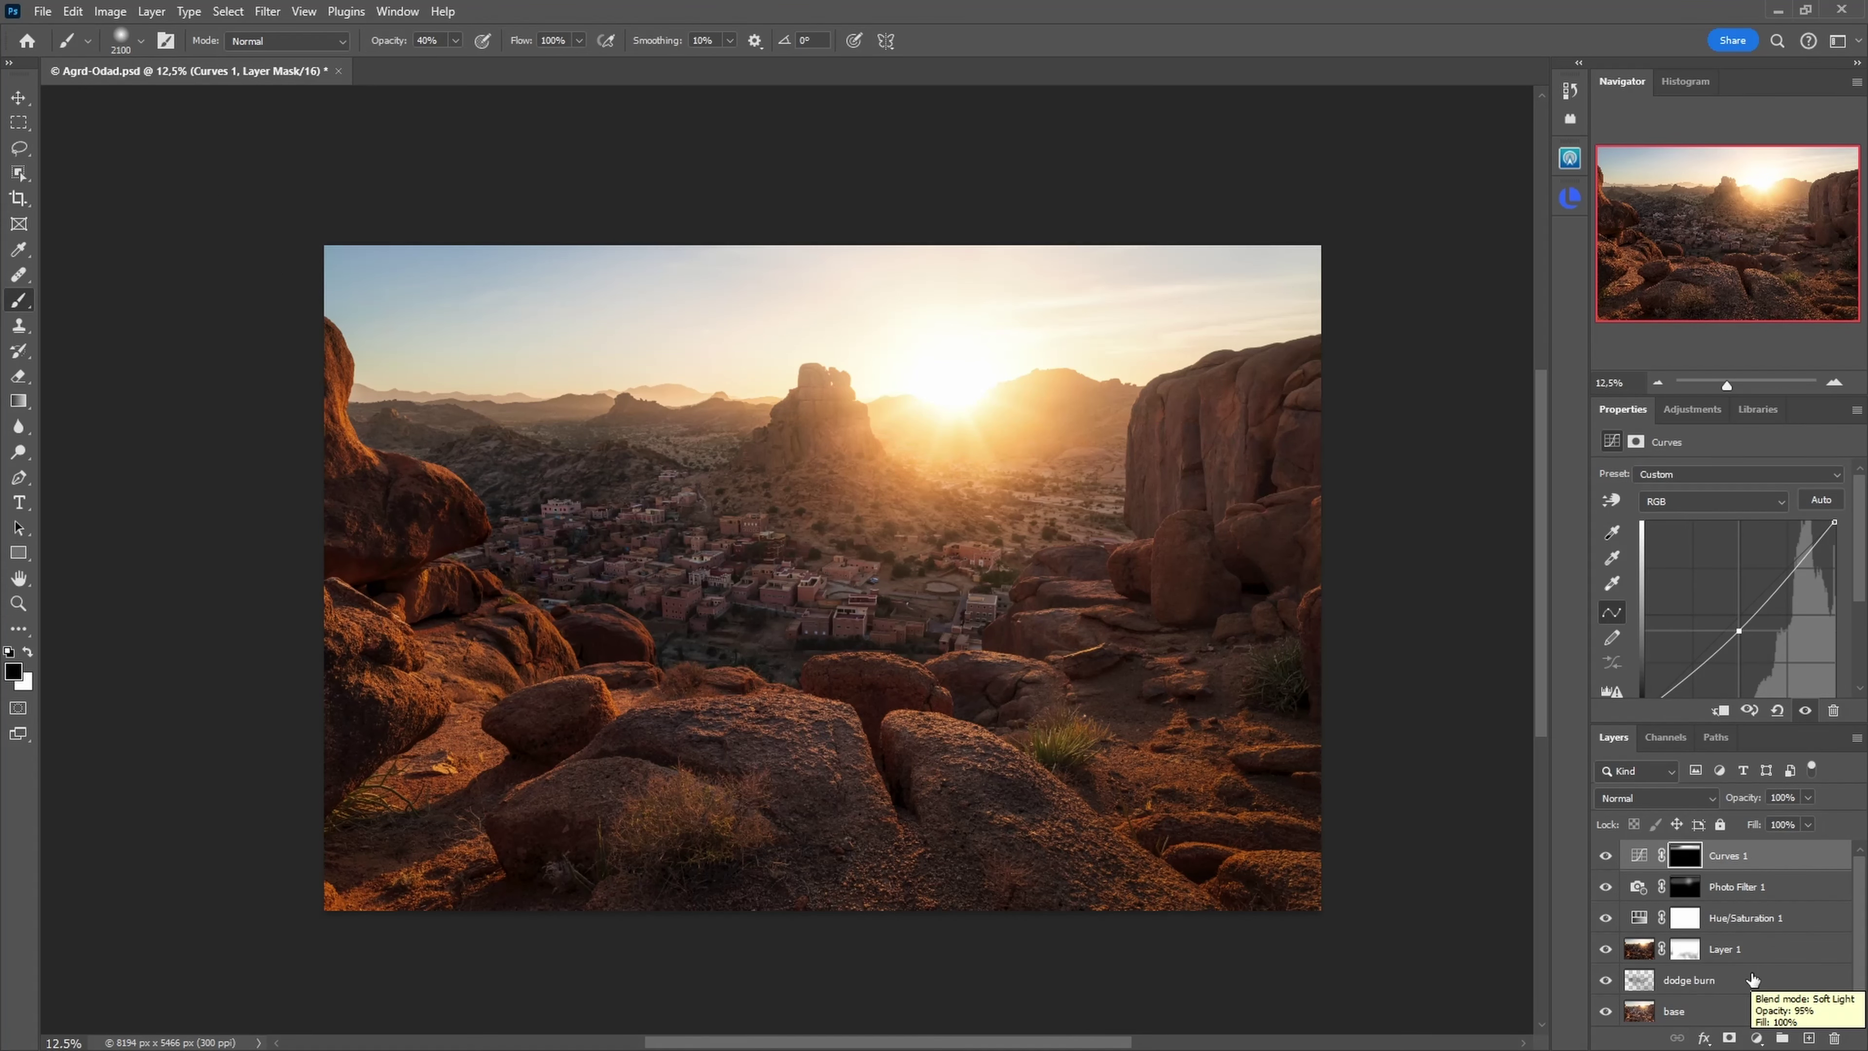
key("v")
scroll(1413, 654, "down", 1)
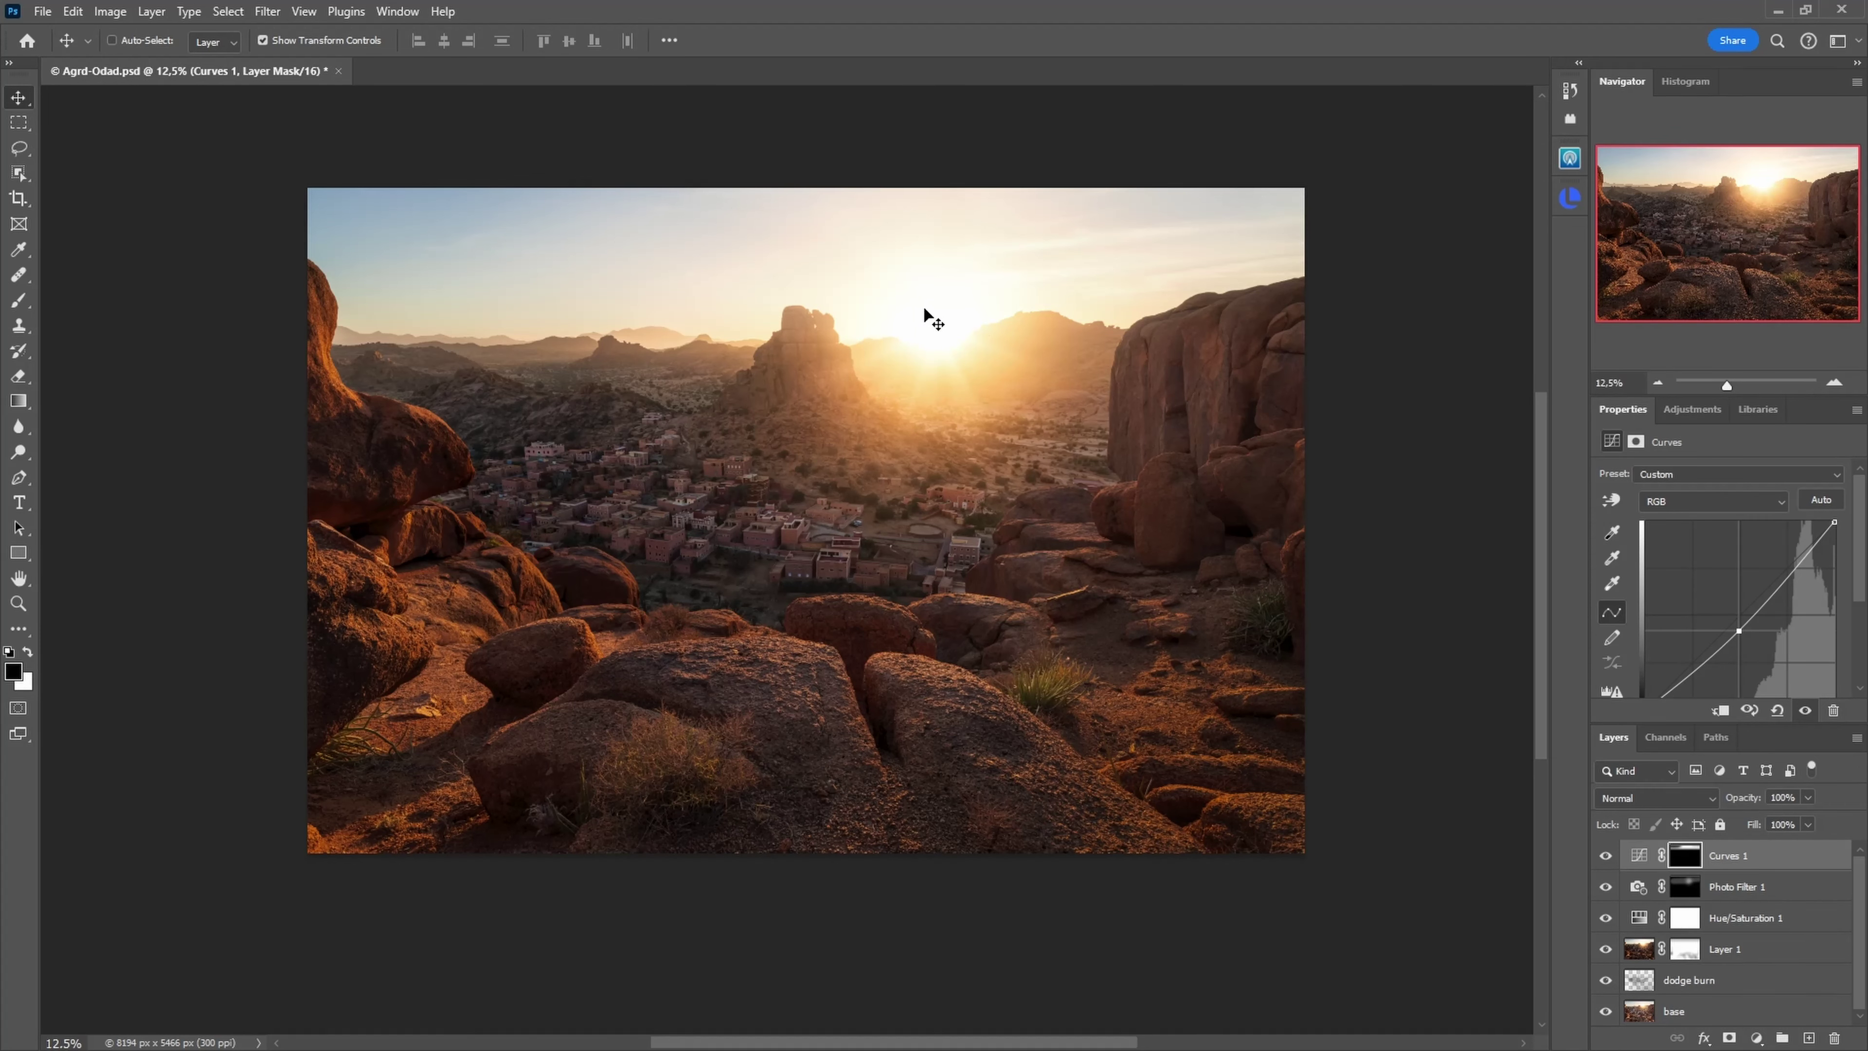
Step: Create Layer 2 above Curves 1, preview Lumenzia's L6 mask, and set the brush to 864 px
scroll(924, 307, "up", 1)
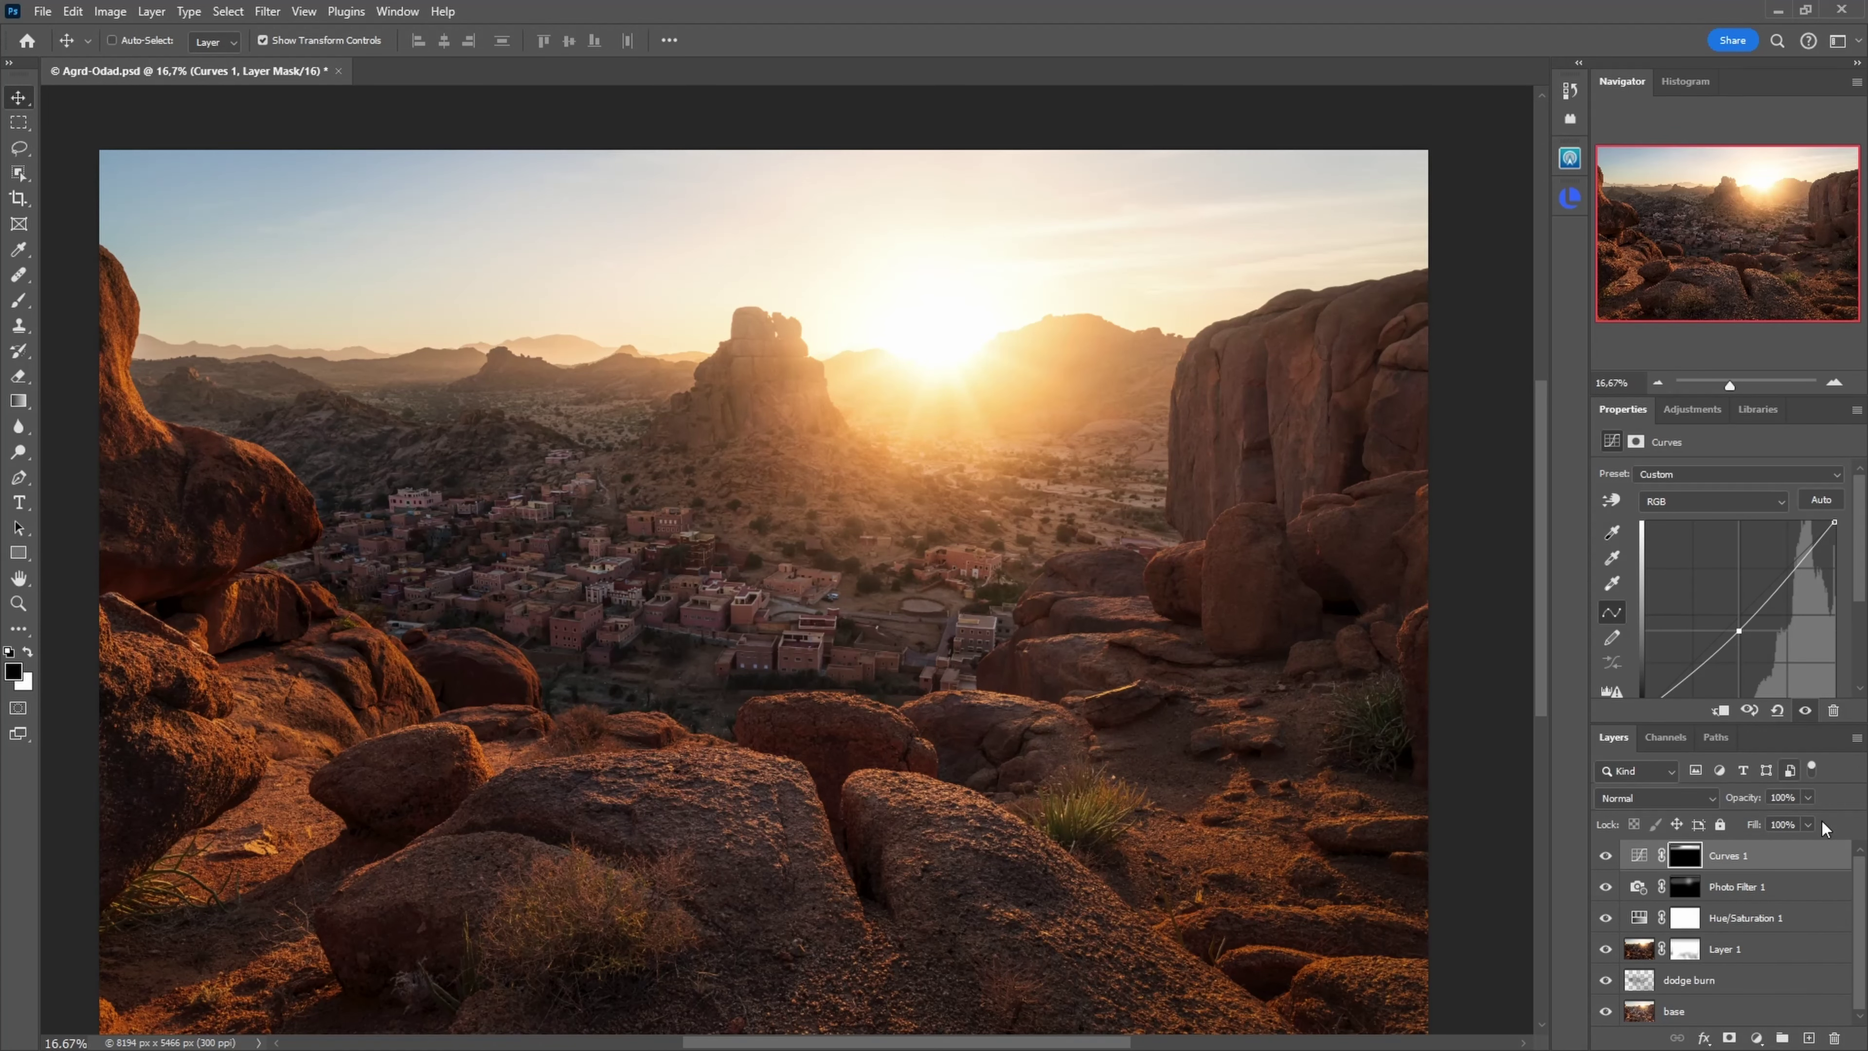
left_click(1809, 1039)
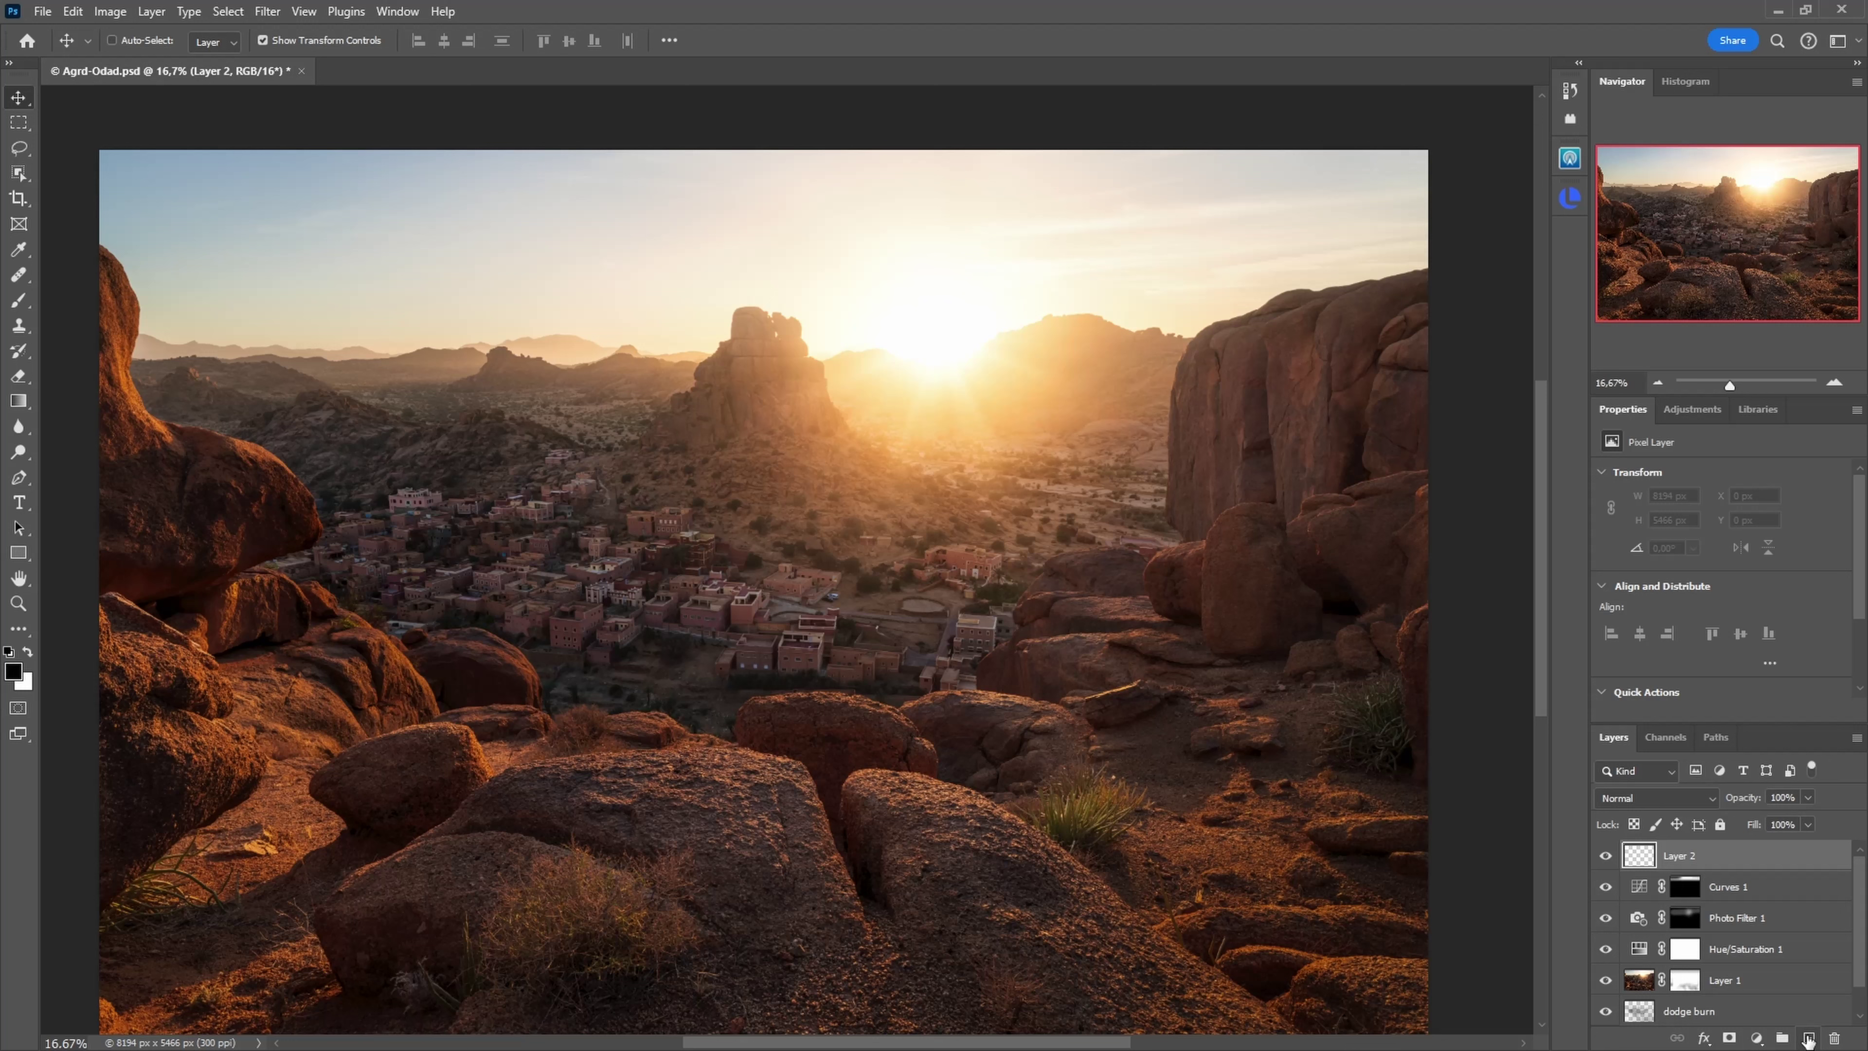
left_click(1571, 197)
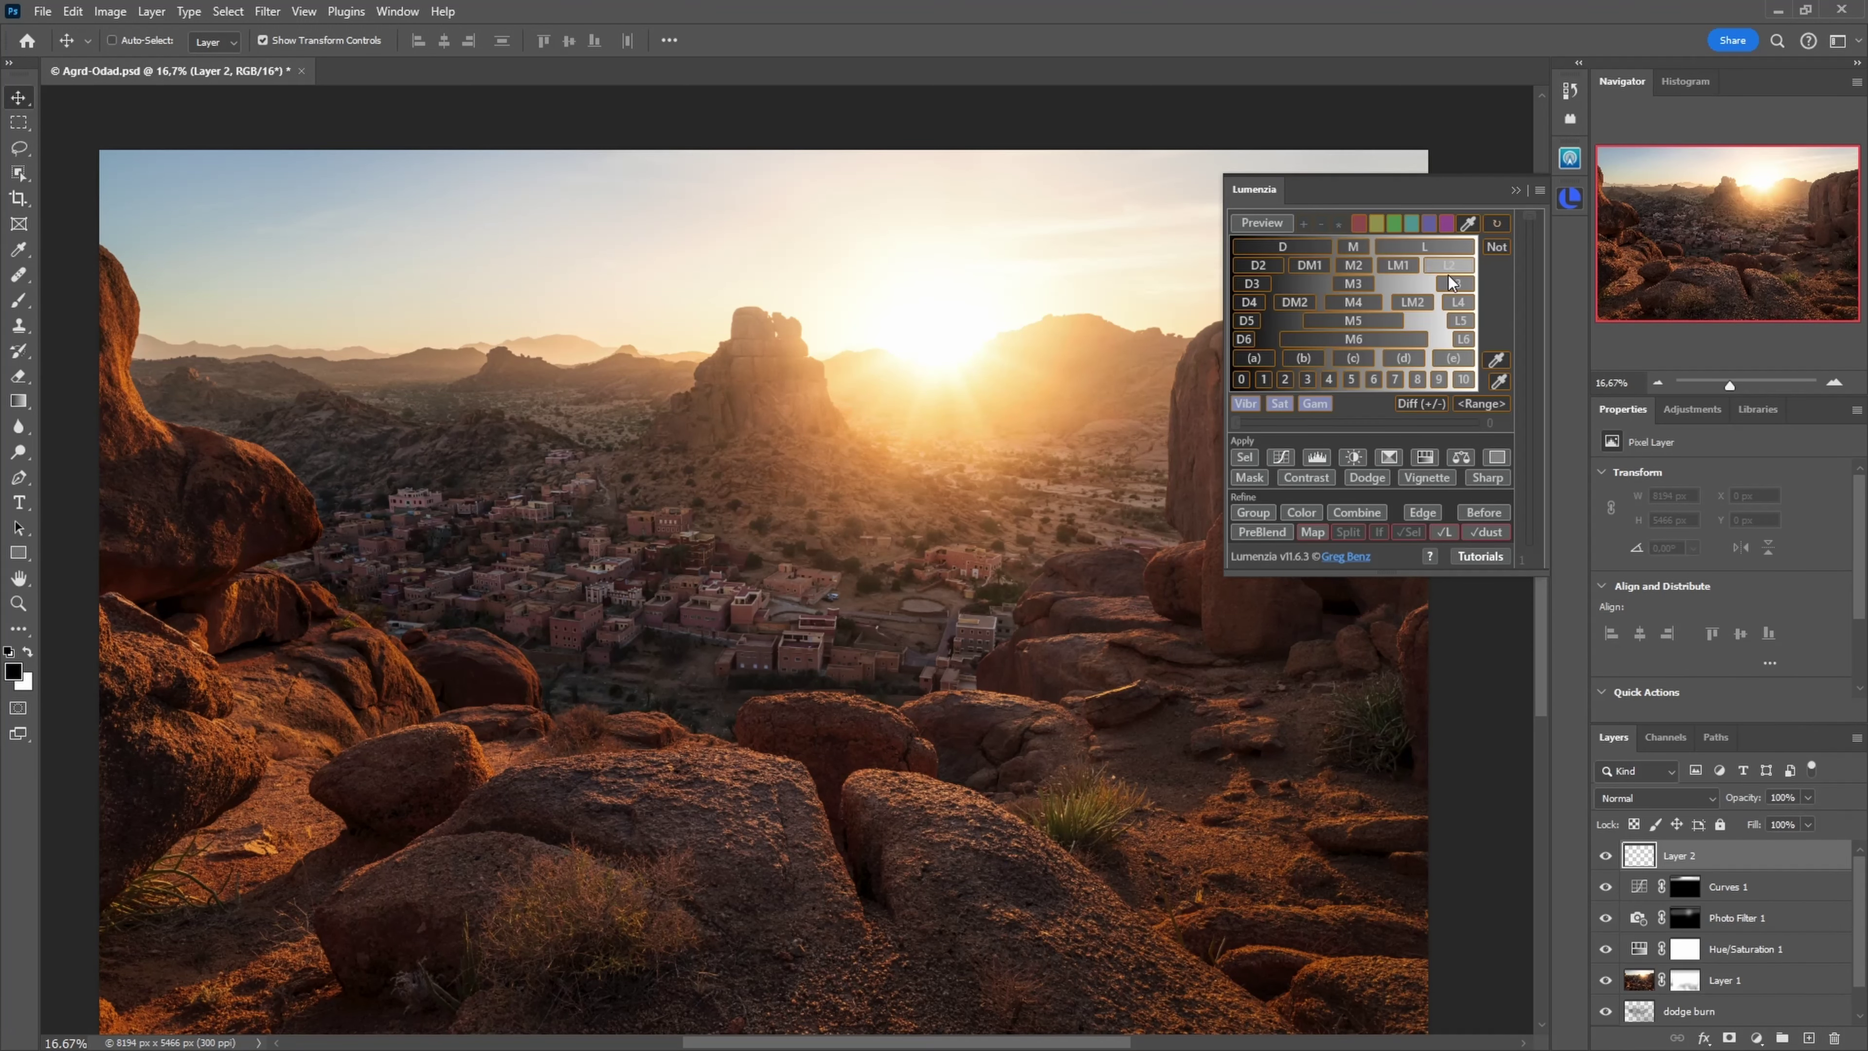
left_click(1461, 339)
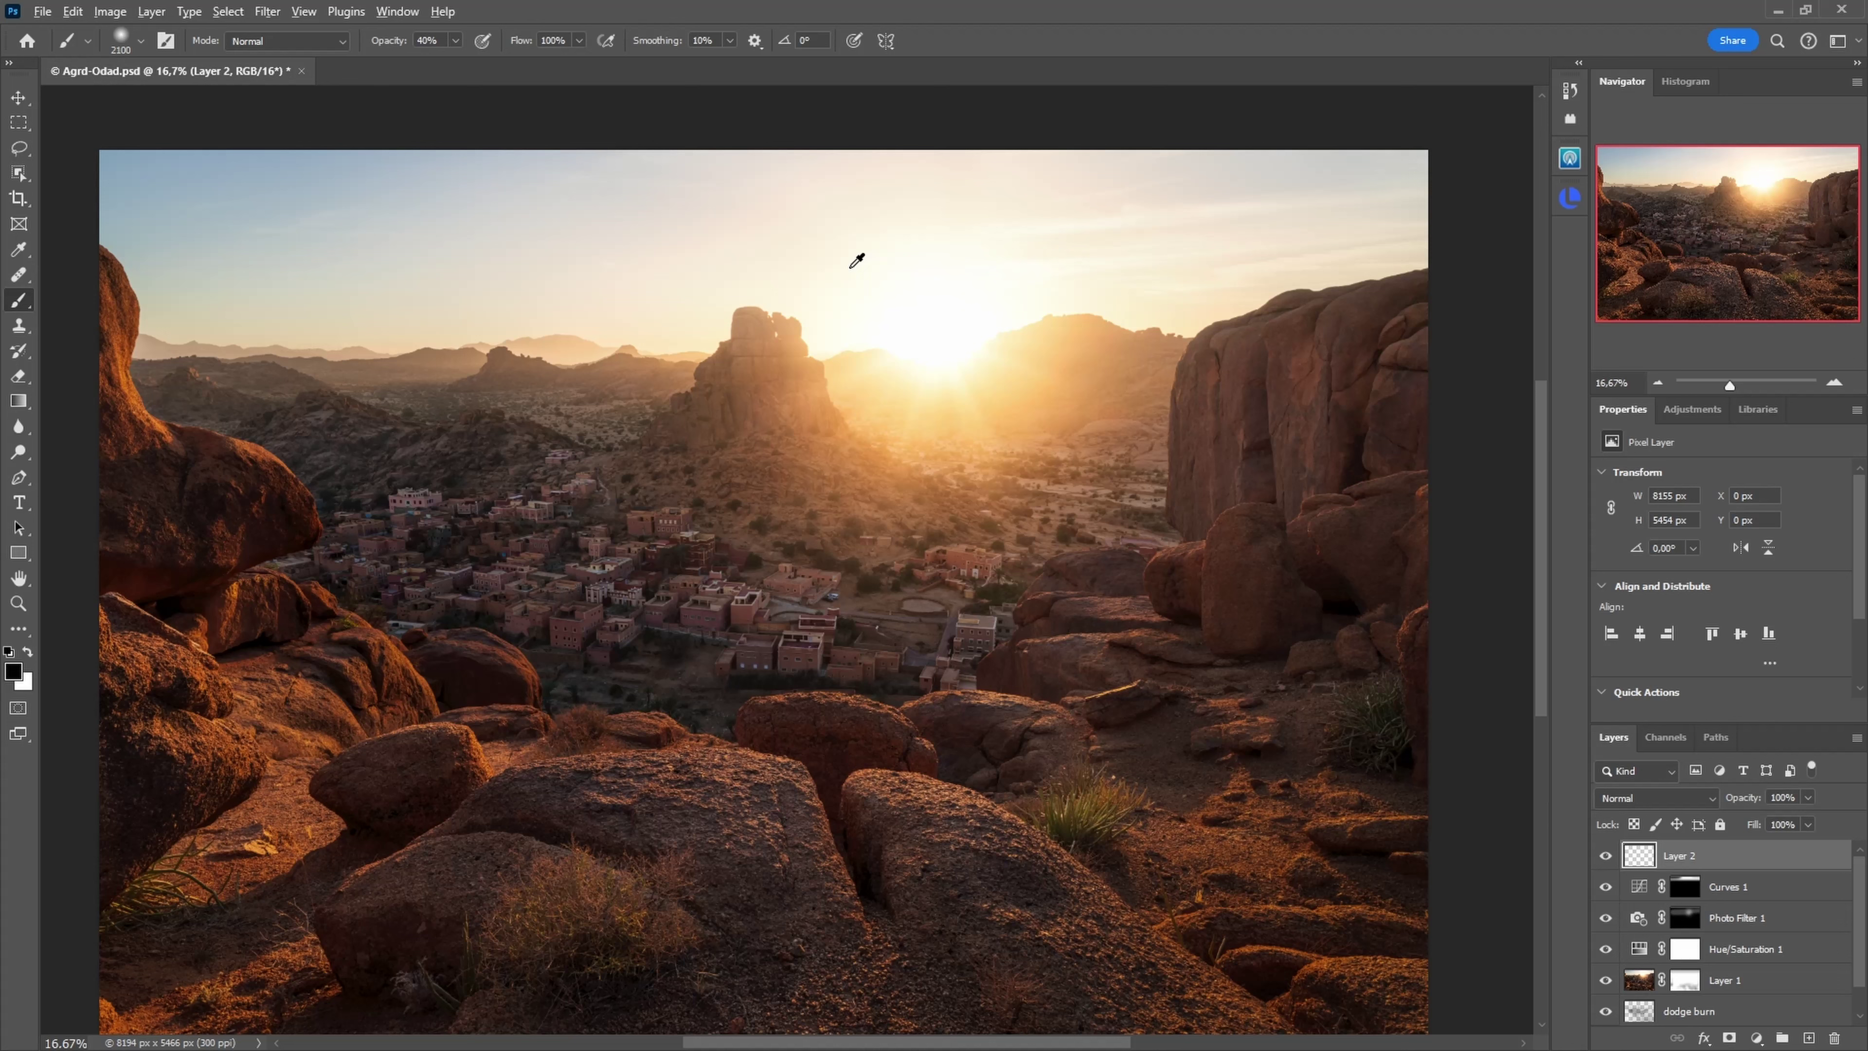
left_click_drag(926, 325, 859, 338)
left_click_drag(901, 301, 927, 301)
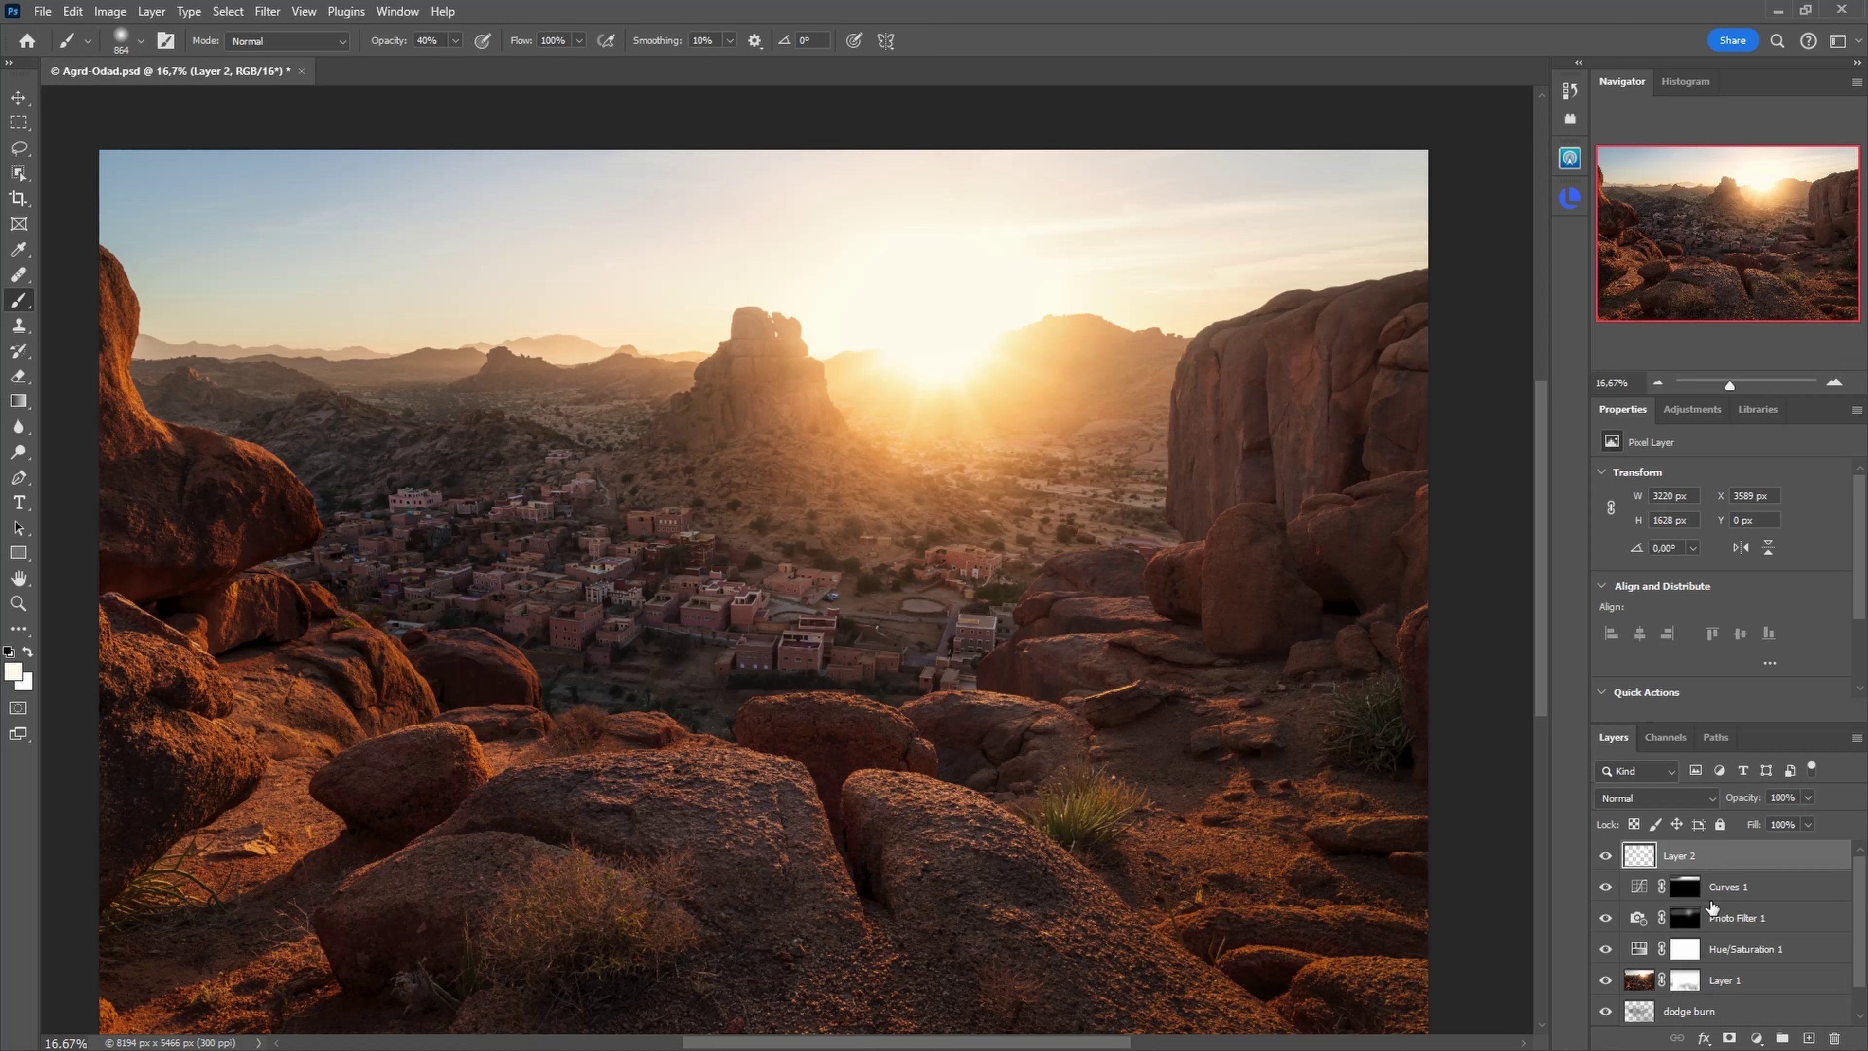
Step: Add a white layer mask to Layer 2 and resize the brush between 600 and 984 px
left_click(1730, 1038)
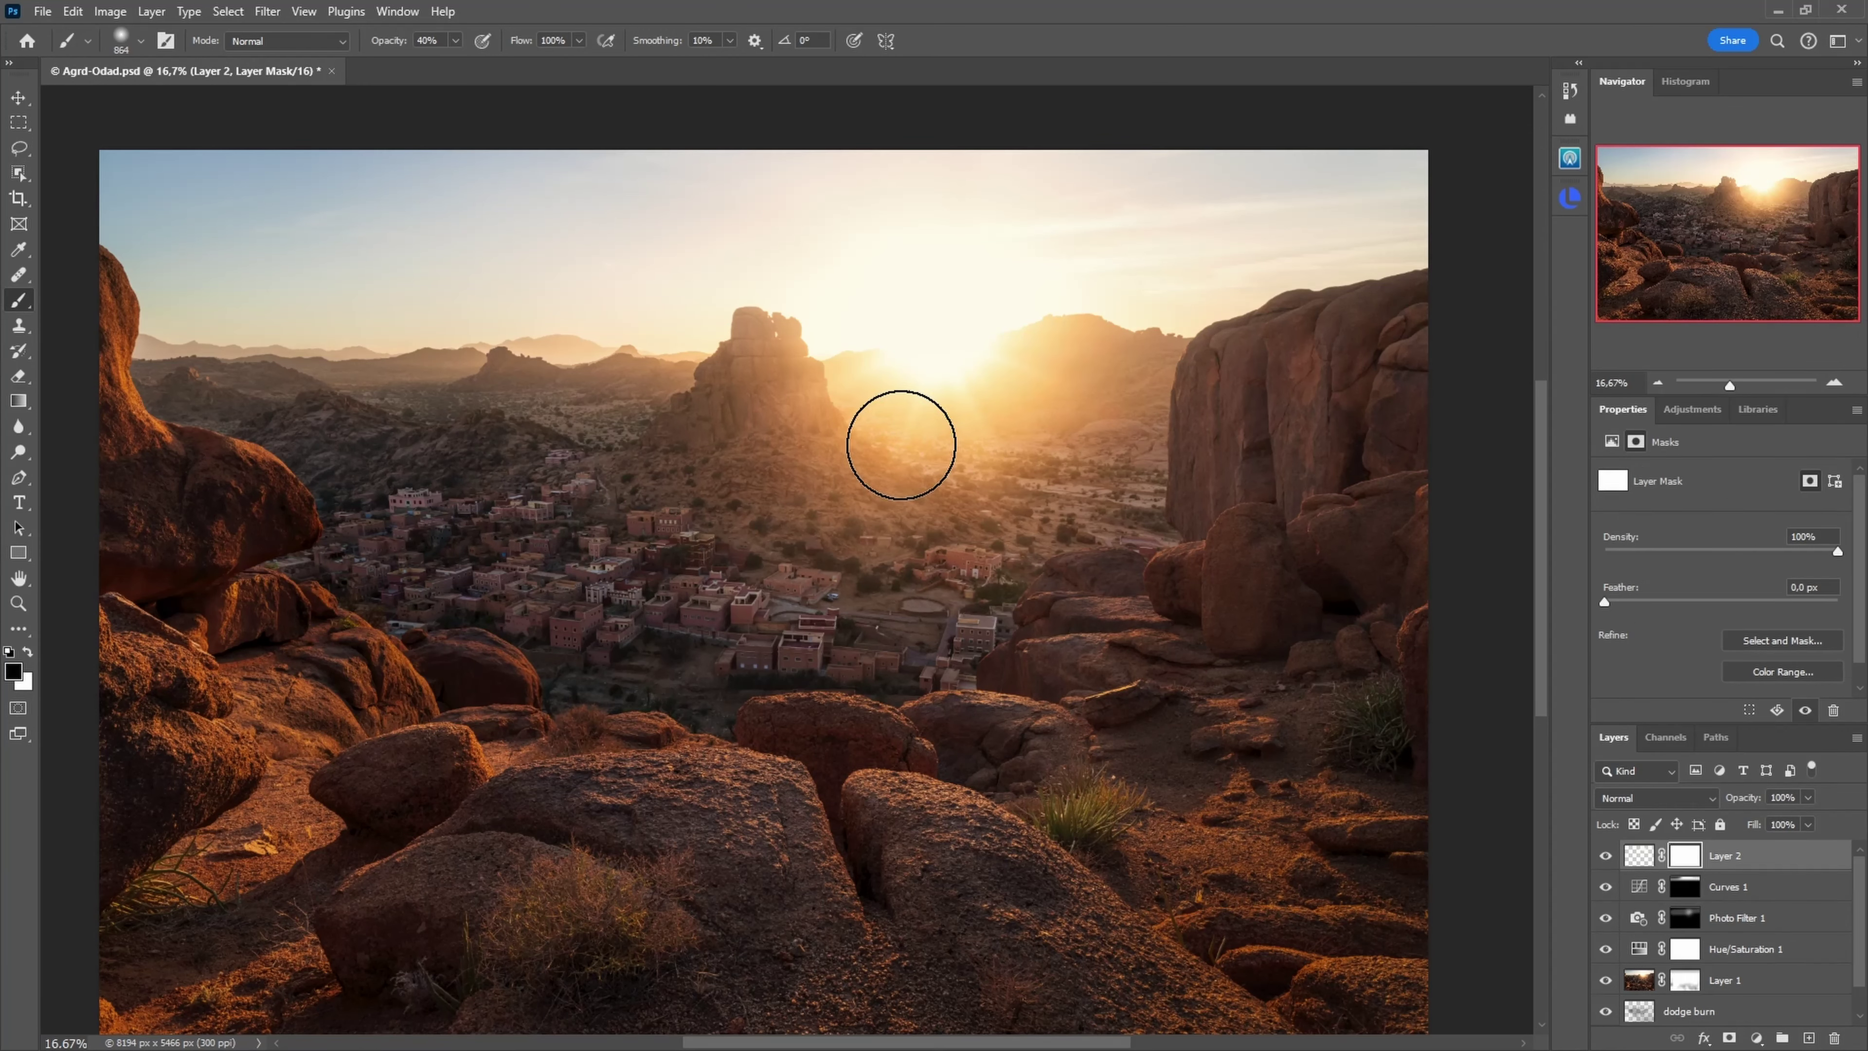
right_click(933, 323, "alt")
right_click(928, 327, "alt")
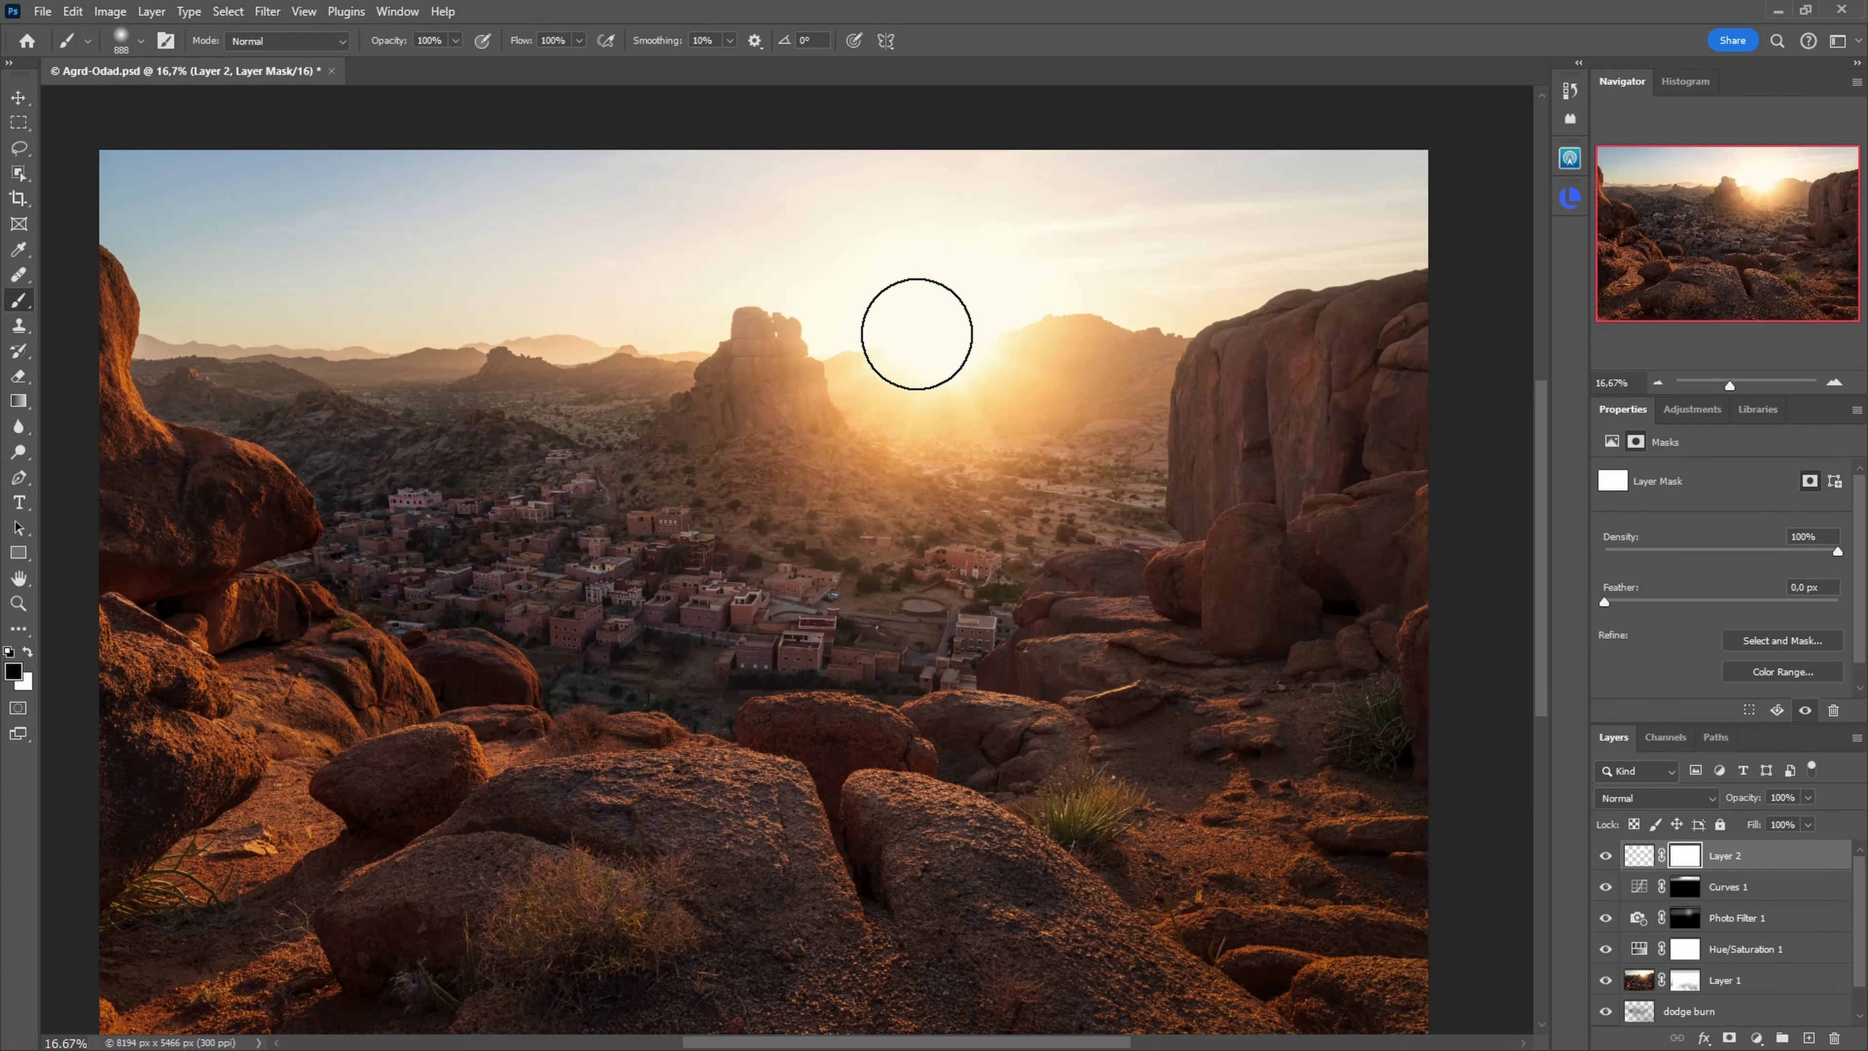
scroll(917, 334, "up", 1)
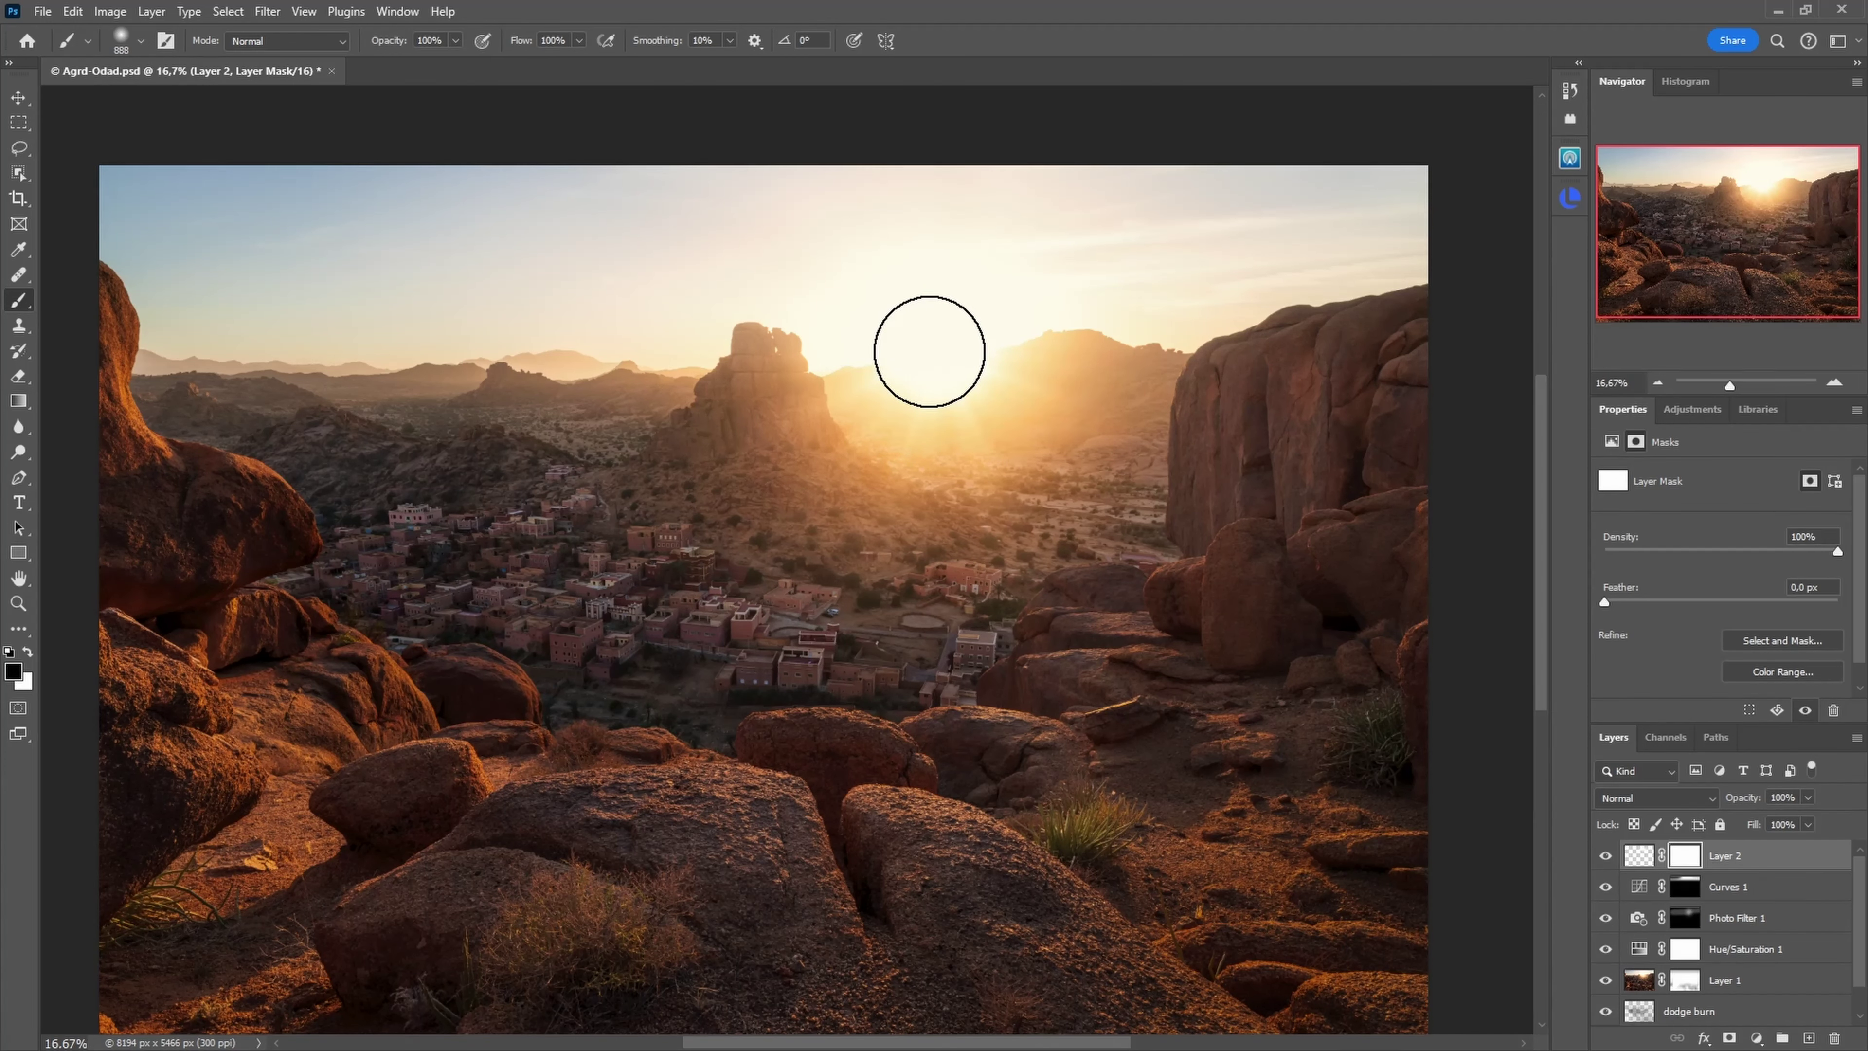
right_click(930, 351, "alt")
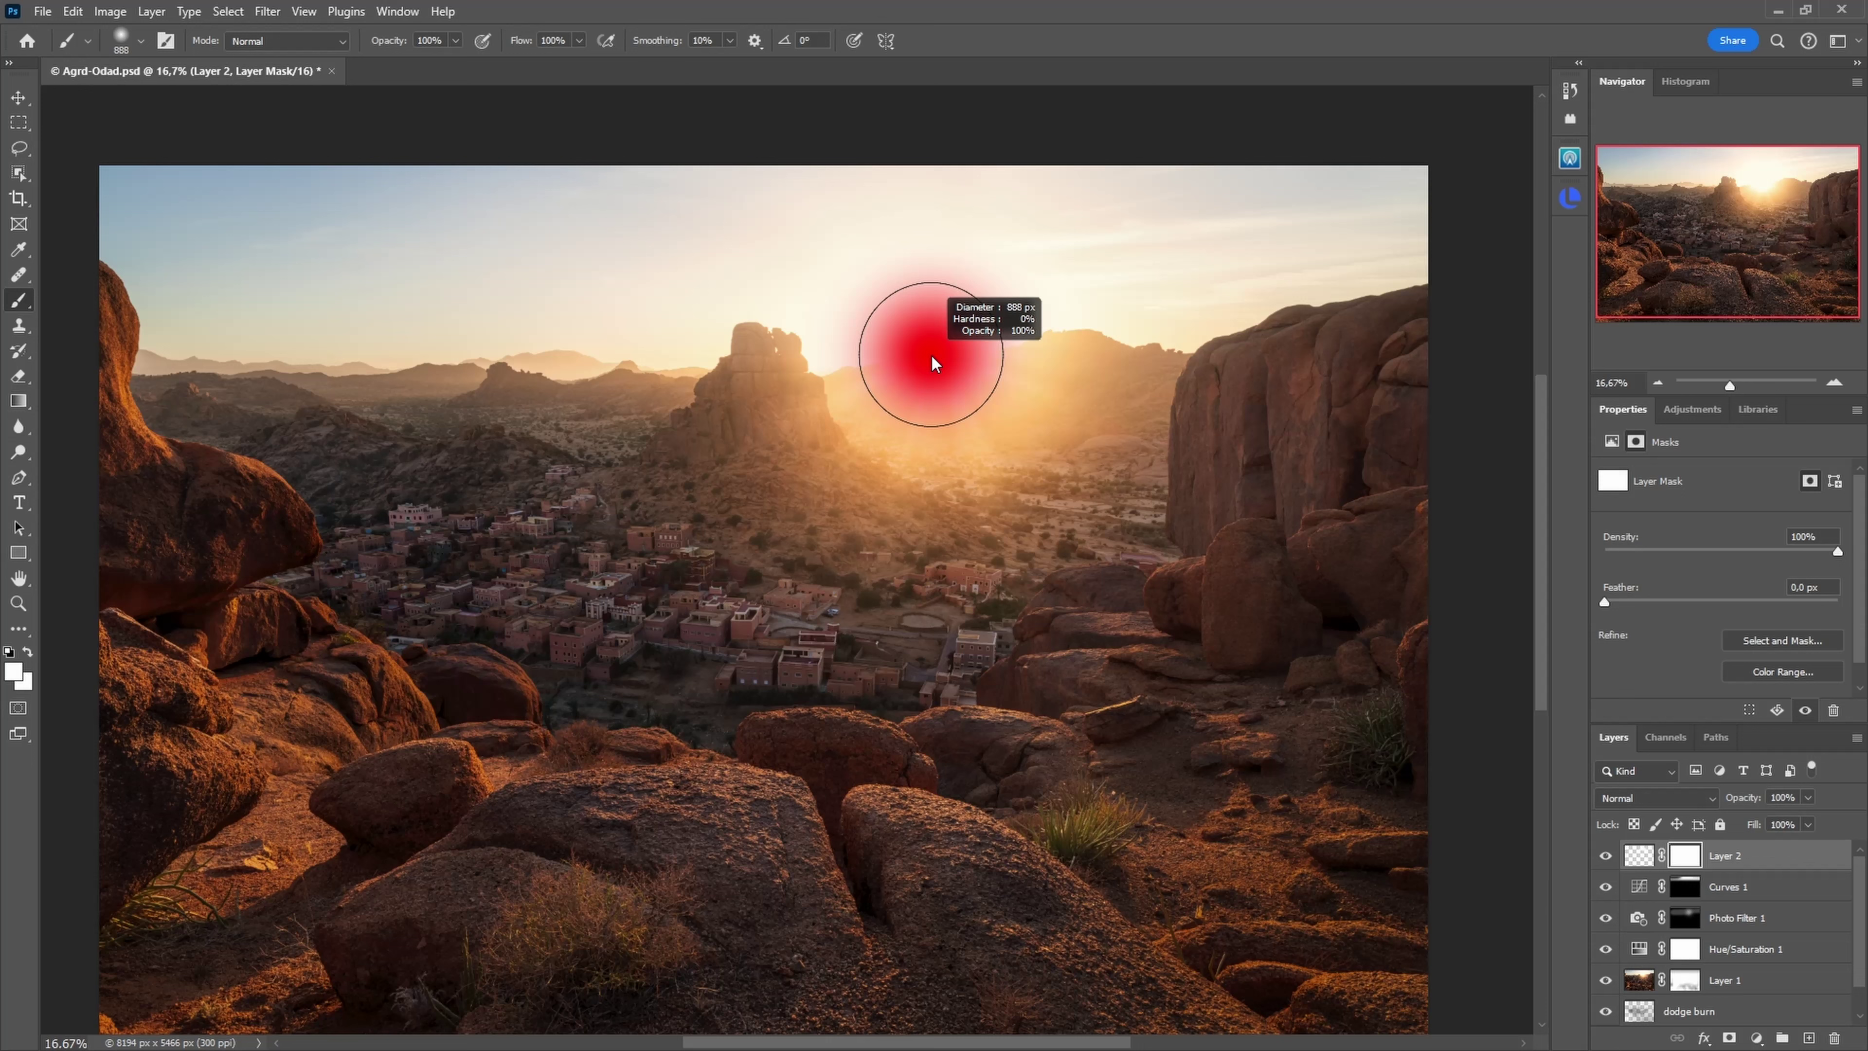
right_click(933, 355, "alt")
right_click(934, 359, "alt")
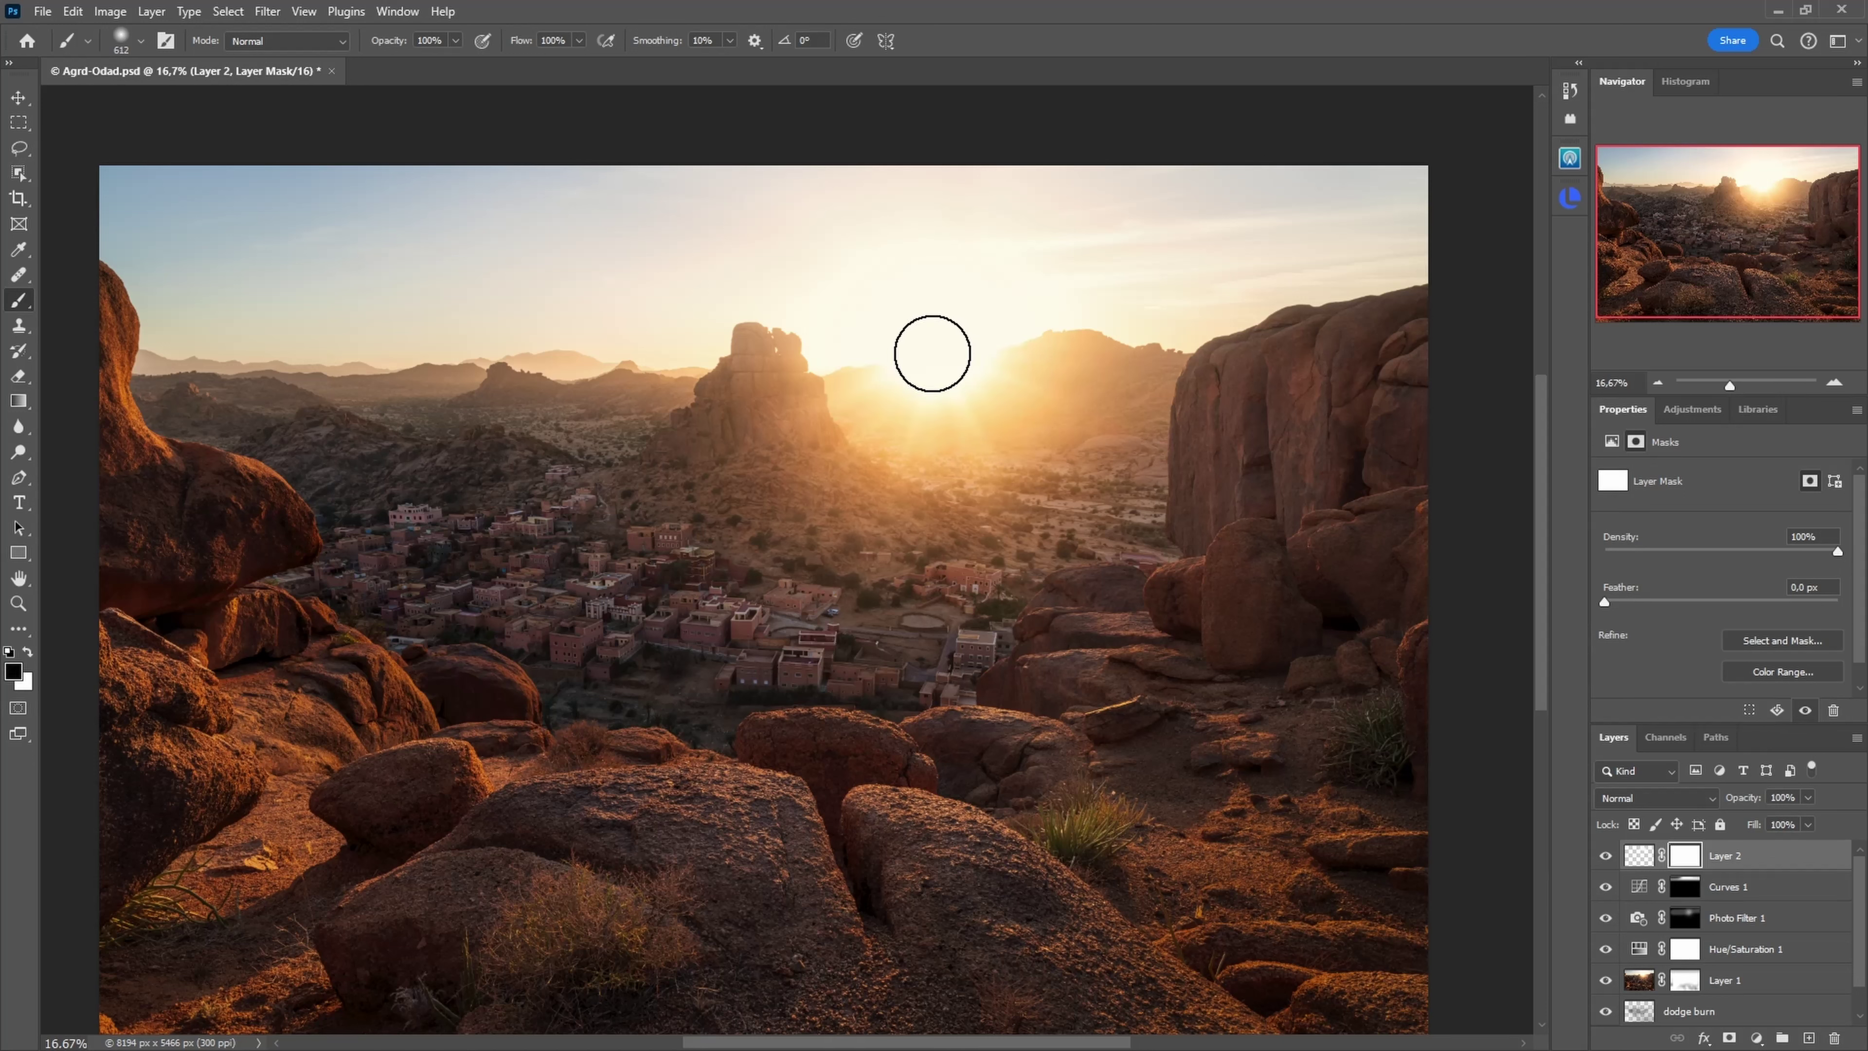
right_click(947, 348, "alt")
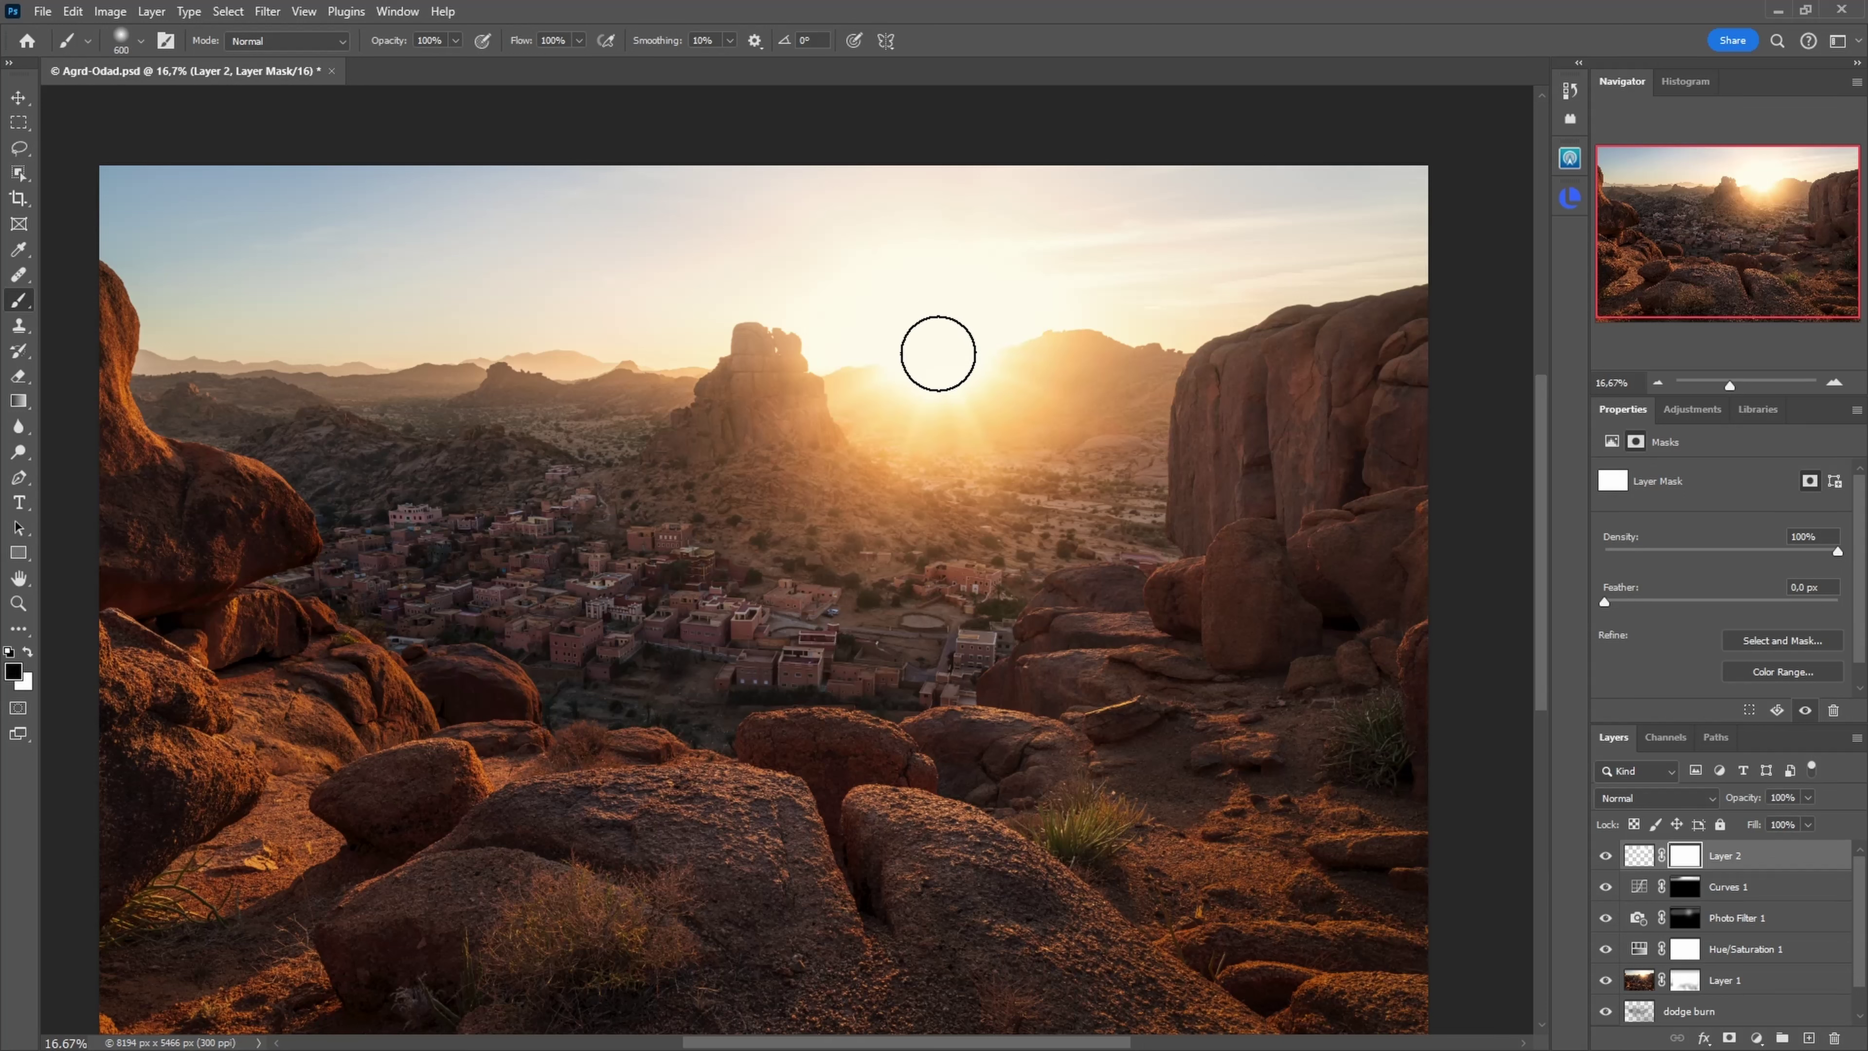
right_click(938, 353, "alt")
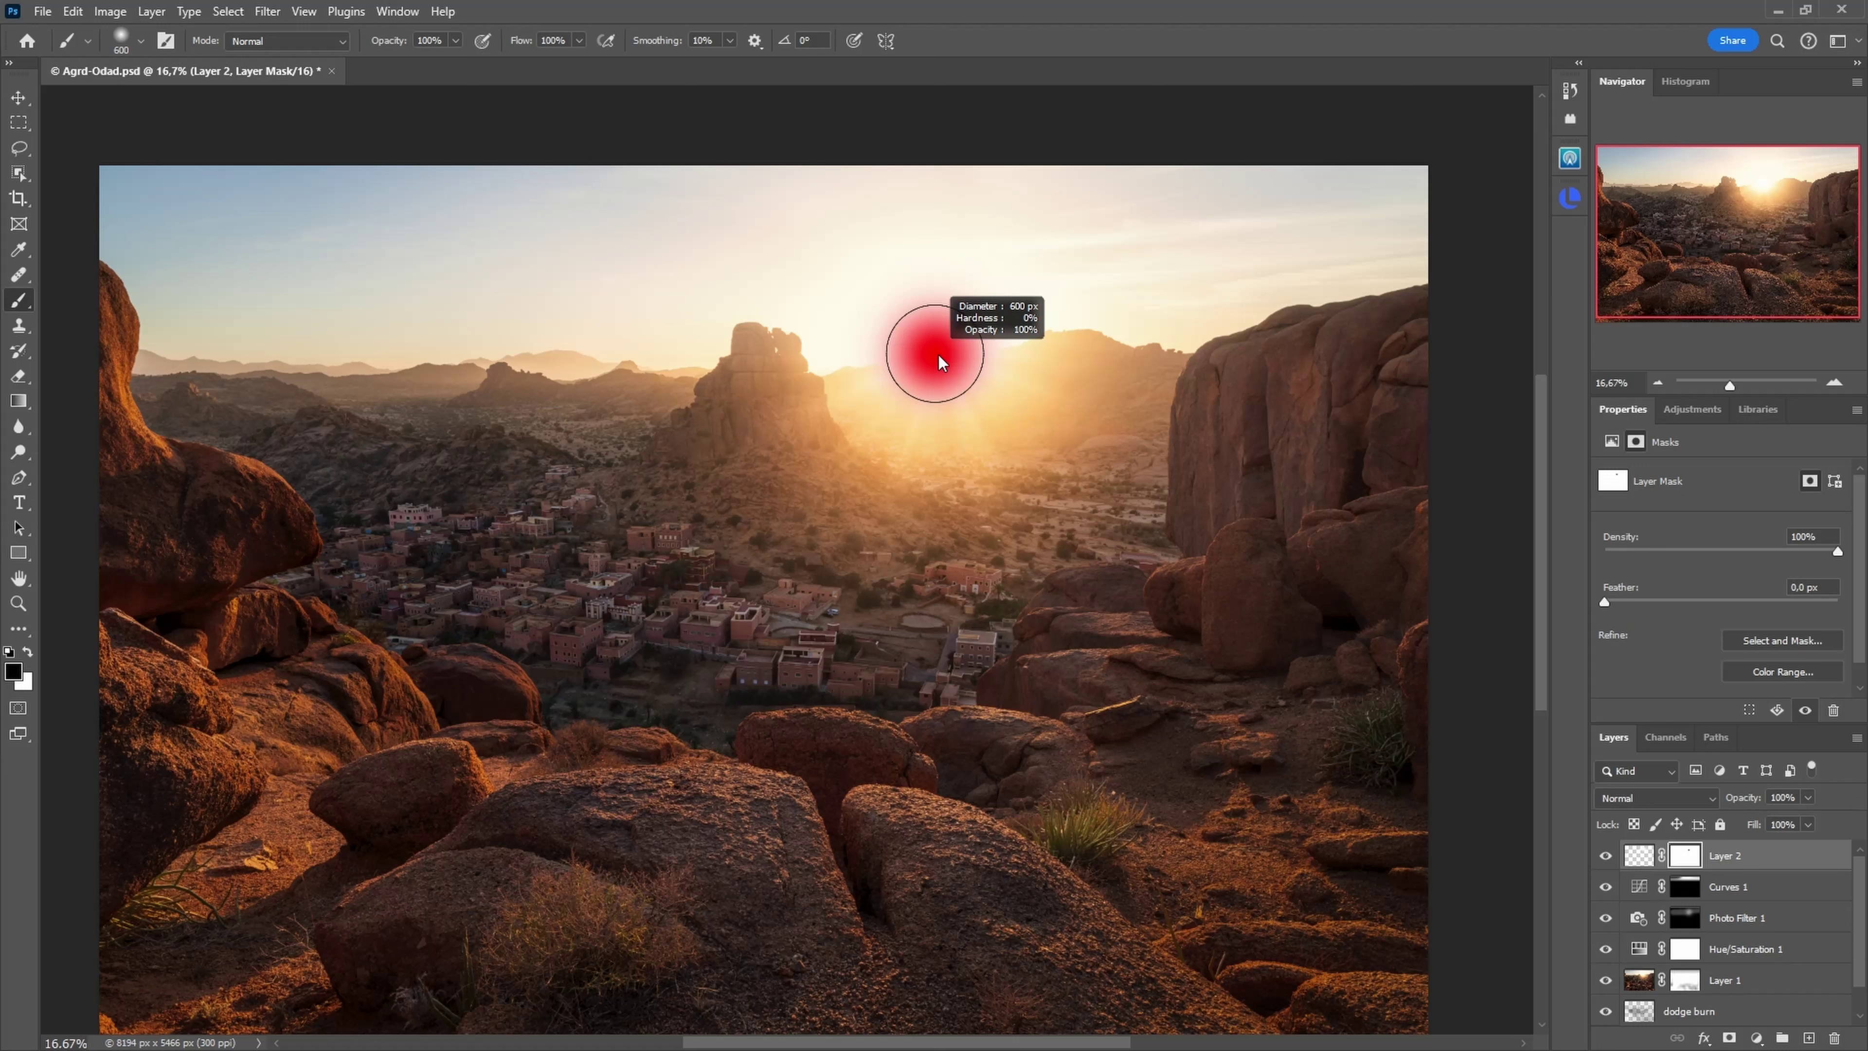
Step: Paint the mask with a 30% opacity, 1320 px brush, toggling Layer 2 to compare the sun
key("3")
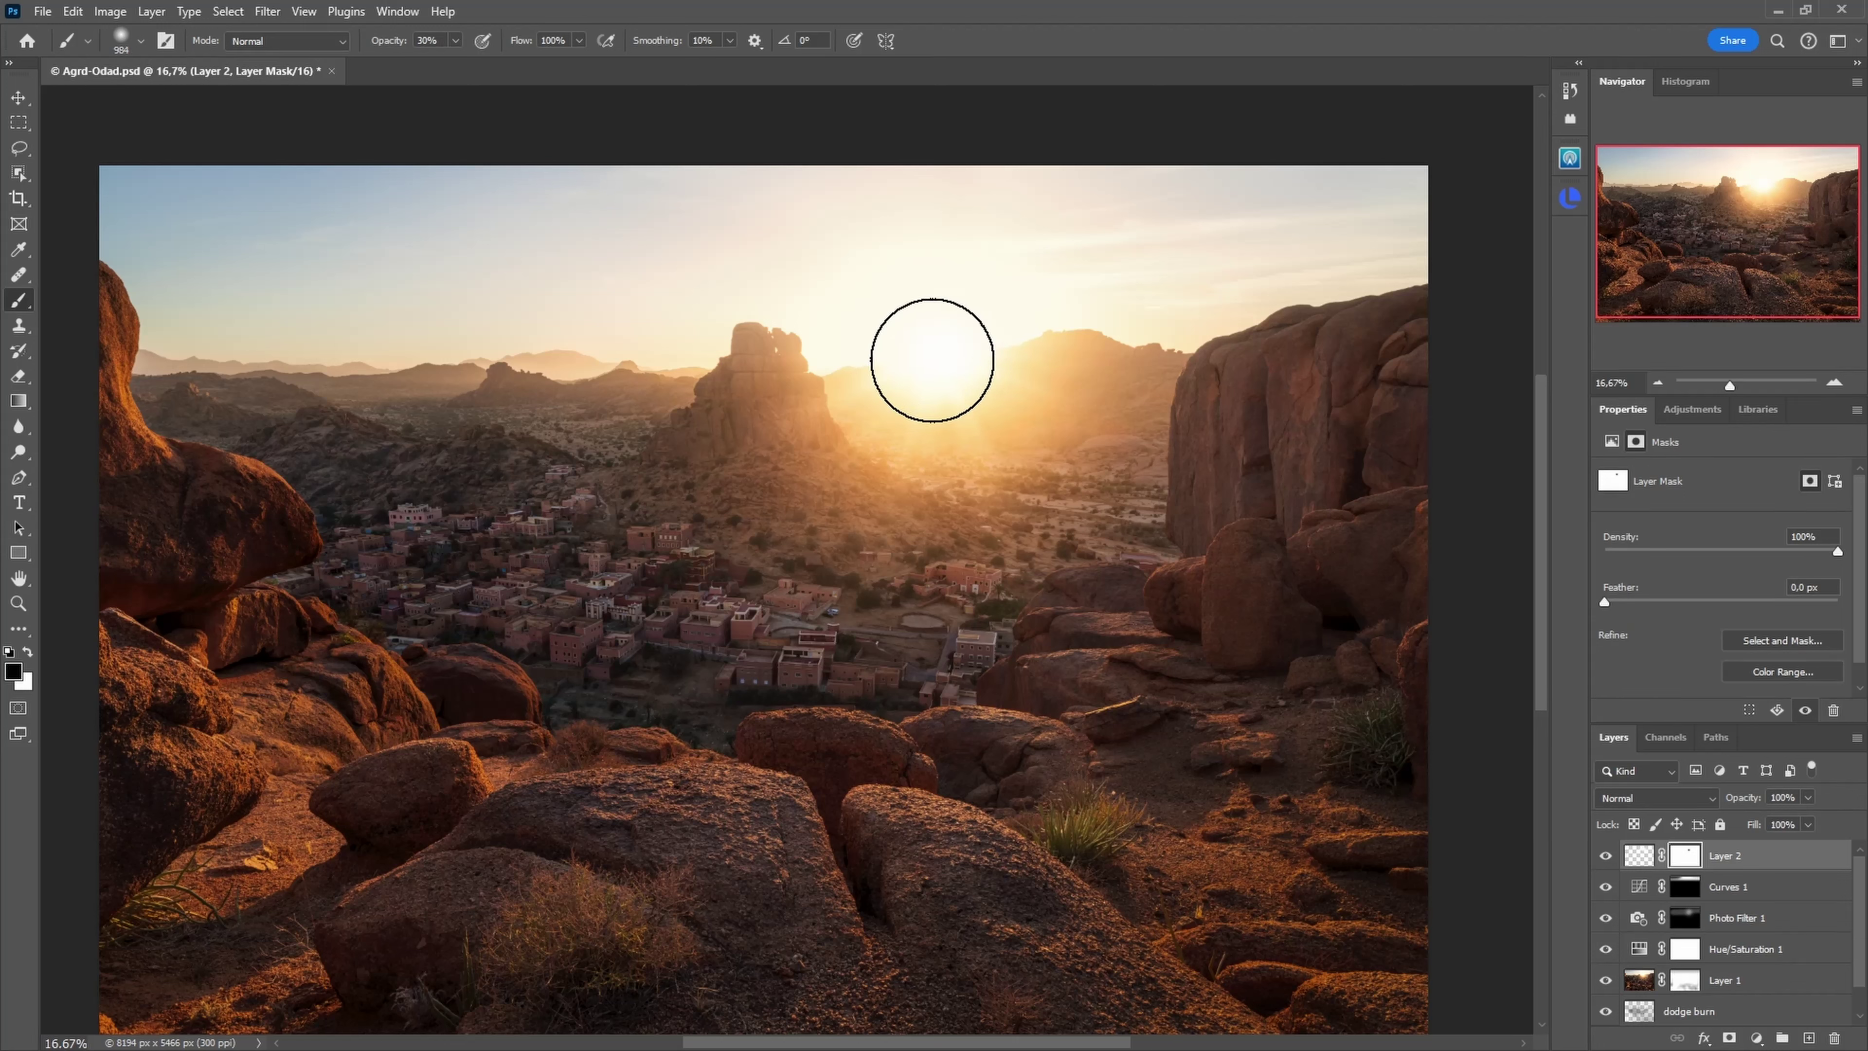
right_click(940, 353, "alt")
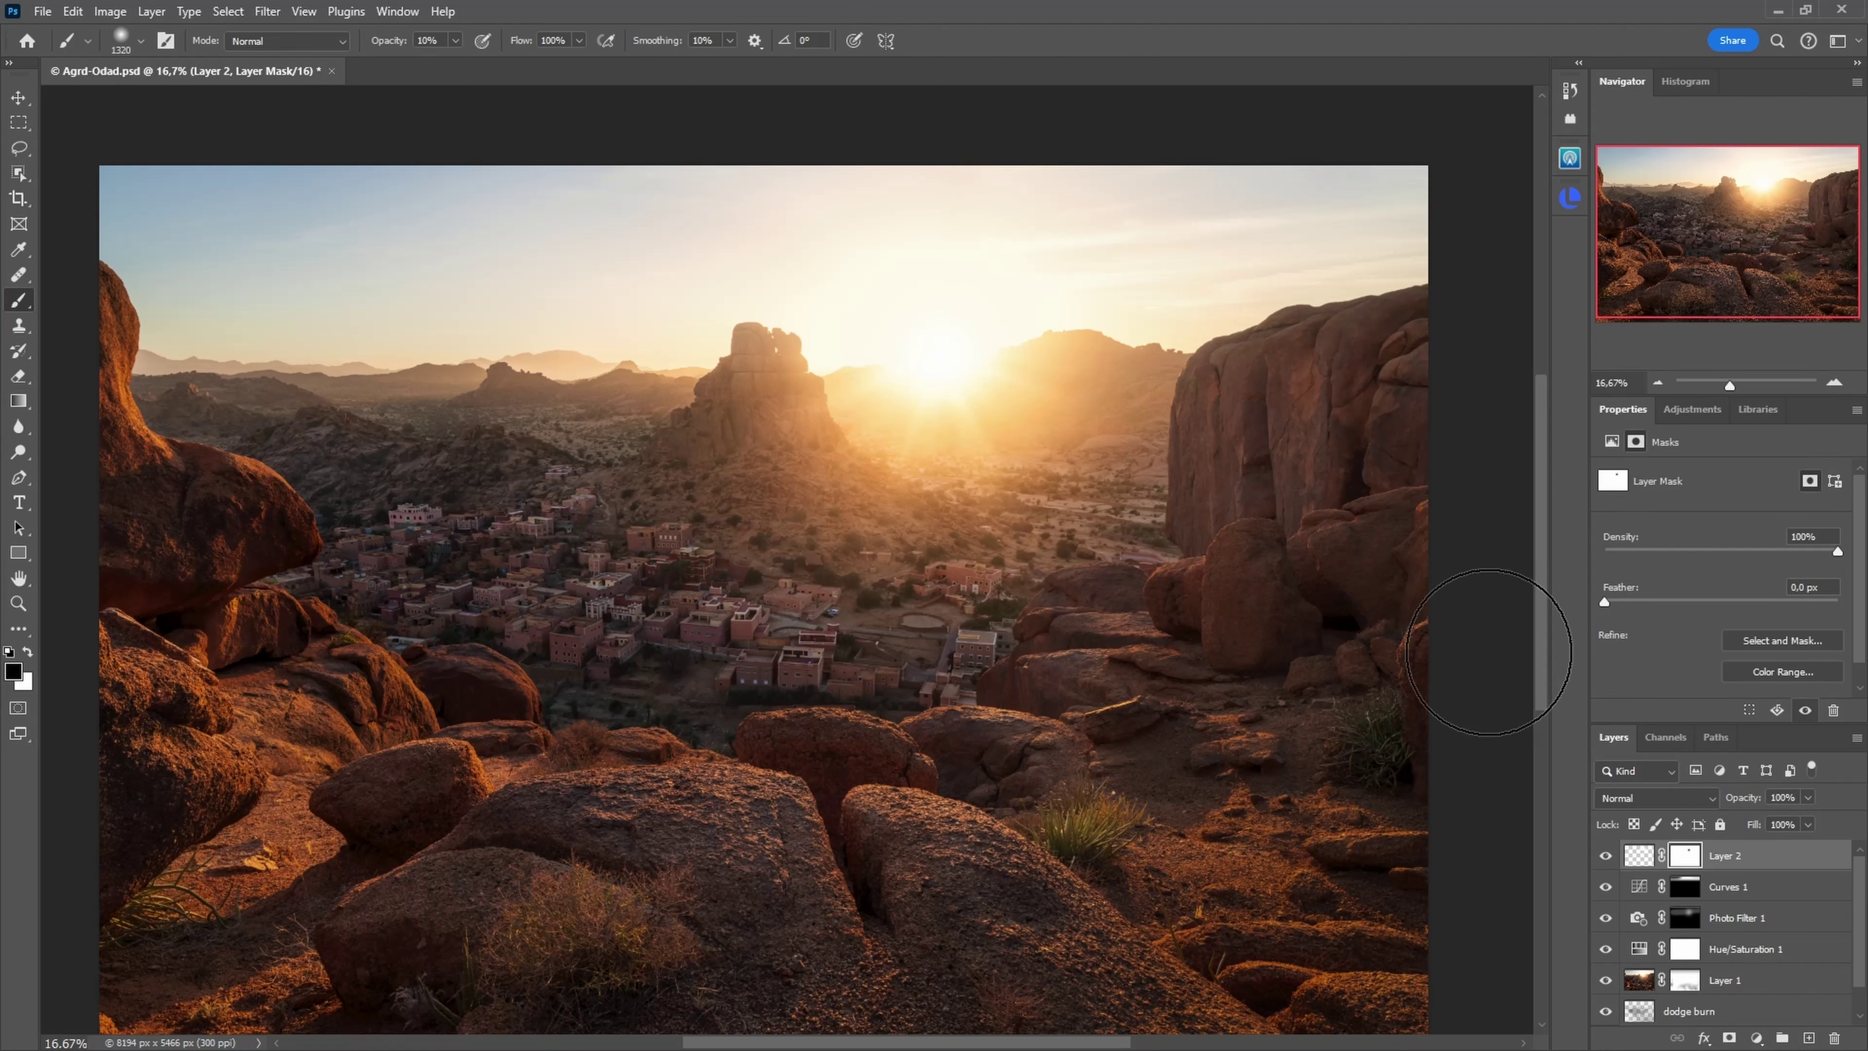
left_click(1607, 858)
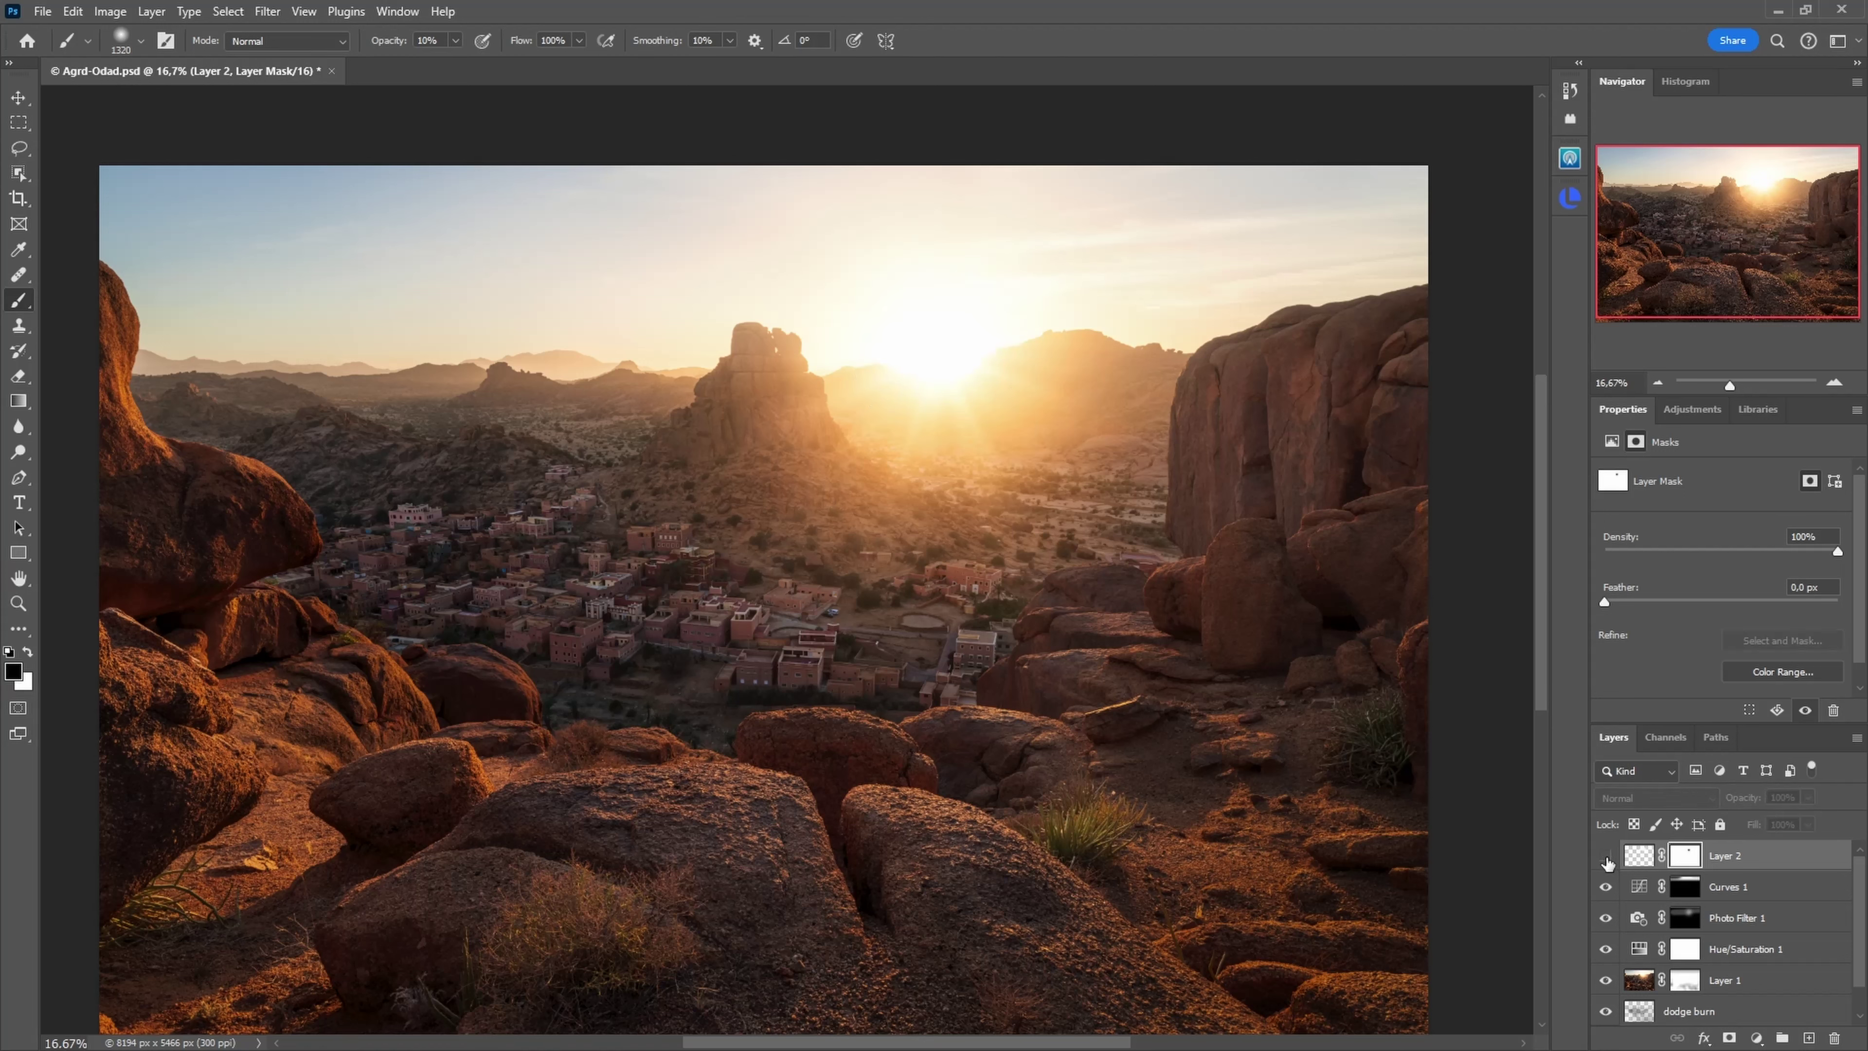
left_click(1606, 858)
left_click(1606, 858)
left_click(1606, 858)
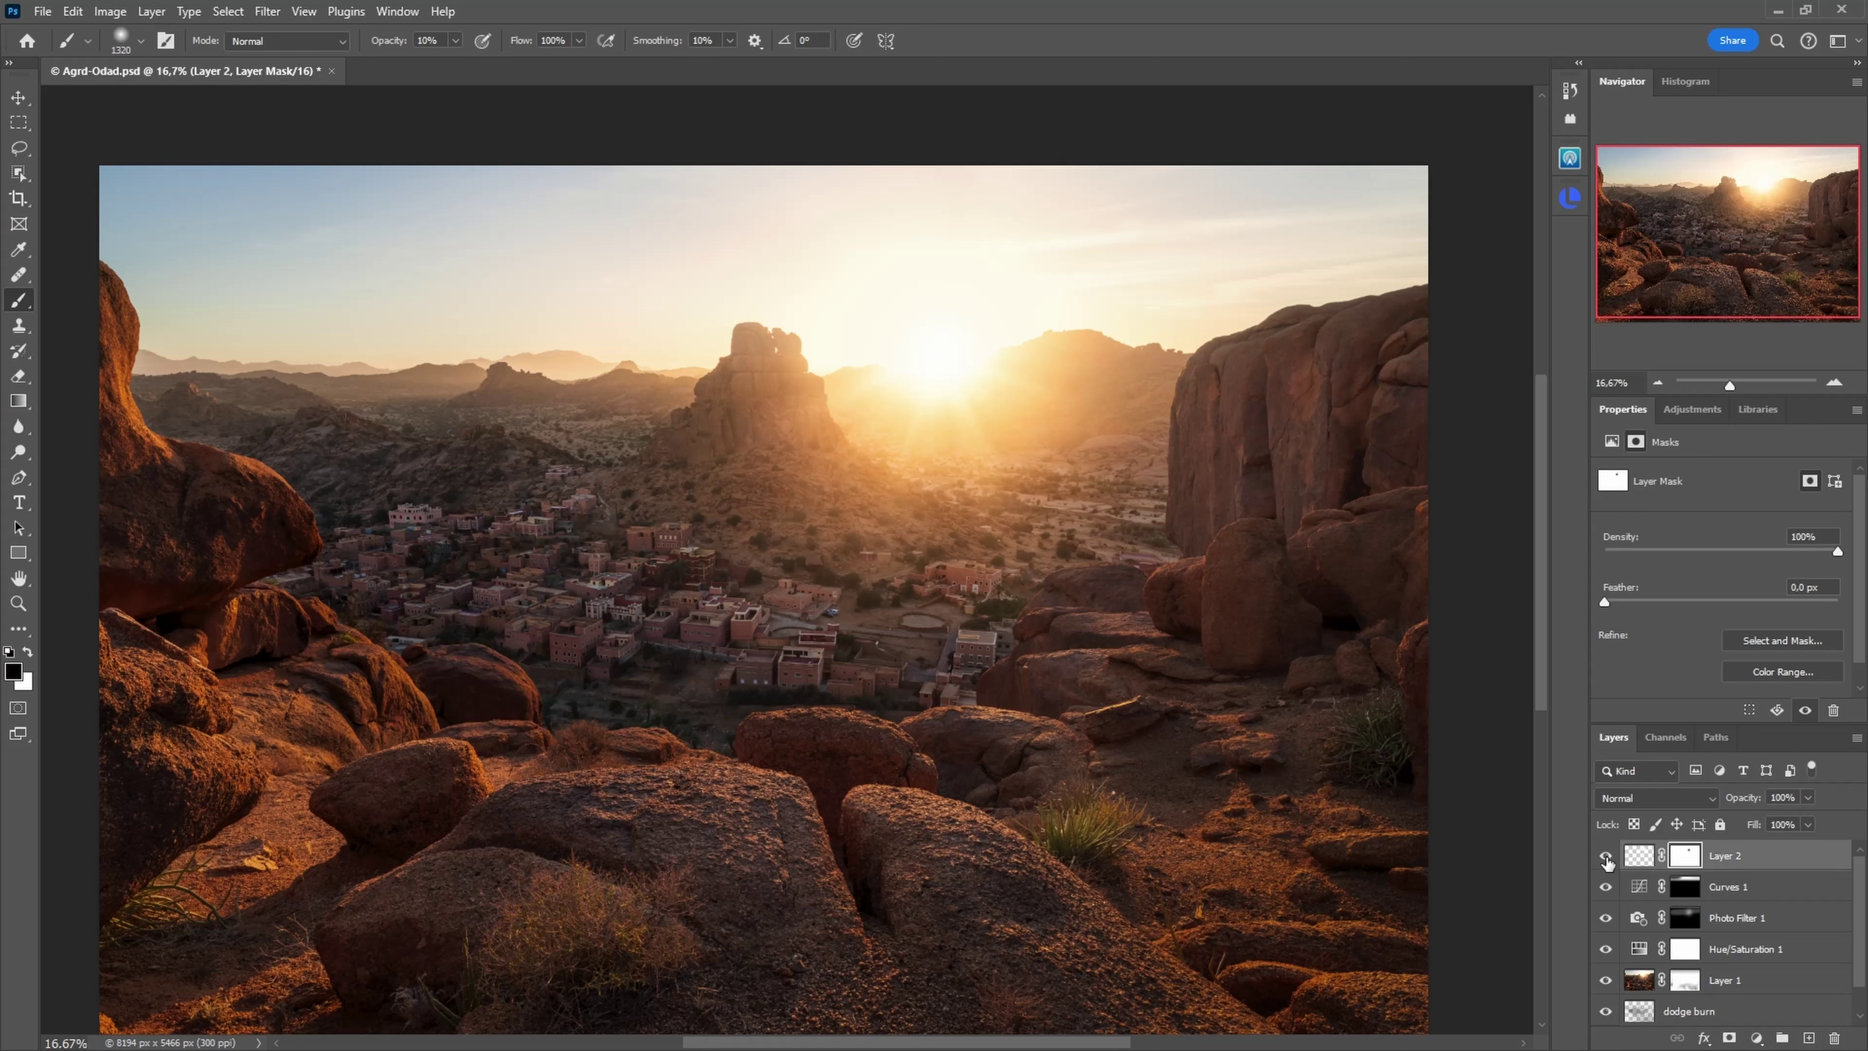
left_click(1606, 858)
left_click(1000, 543, "ctrl+alt")
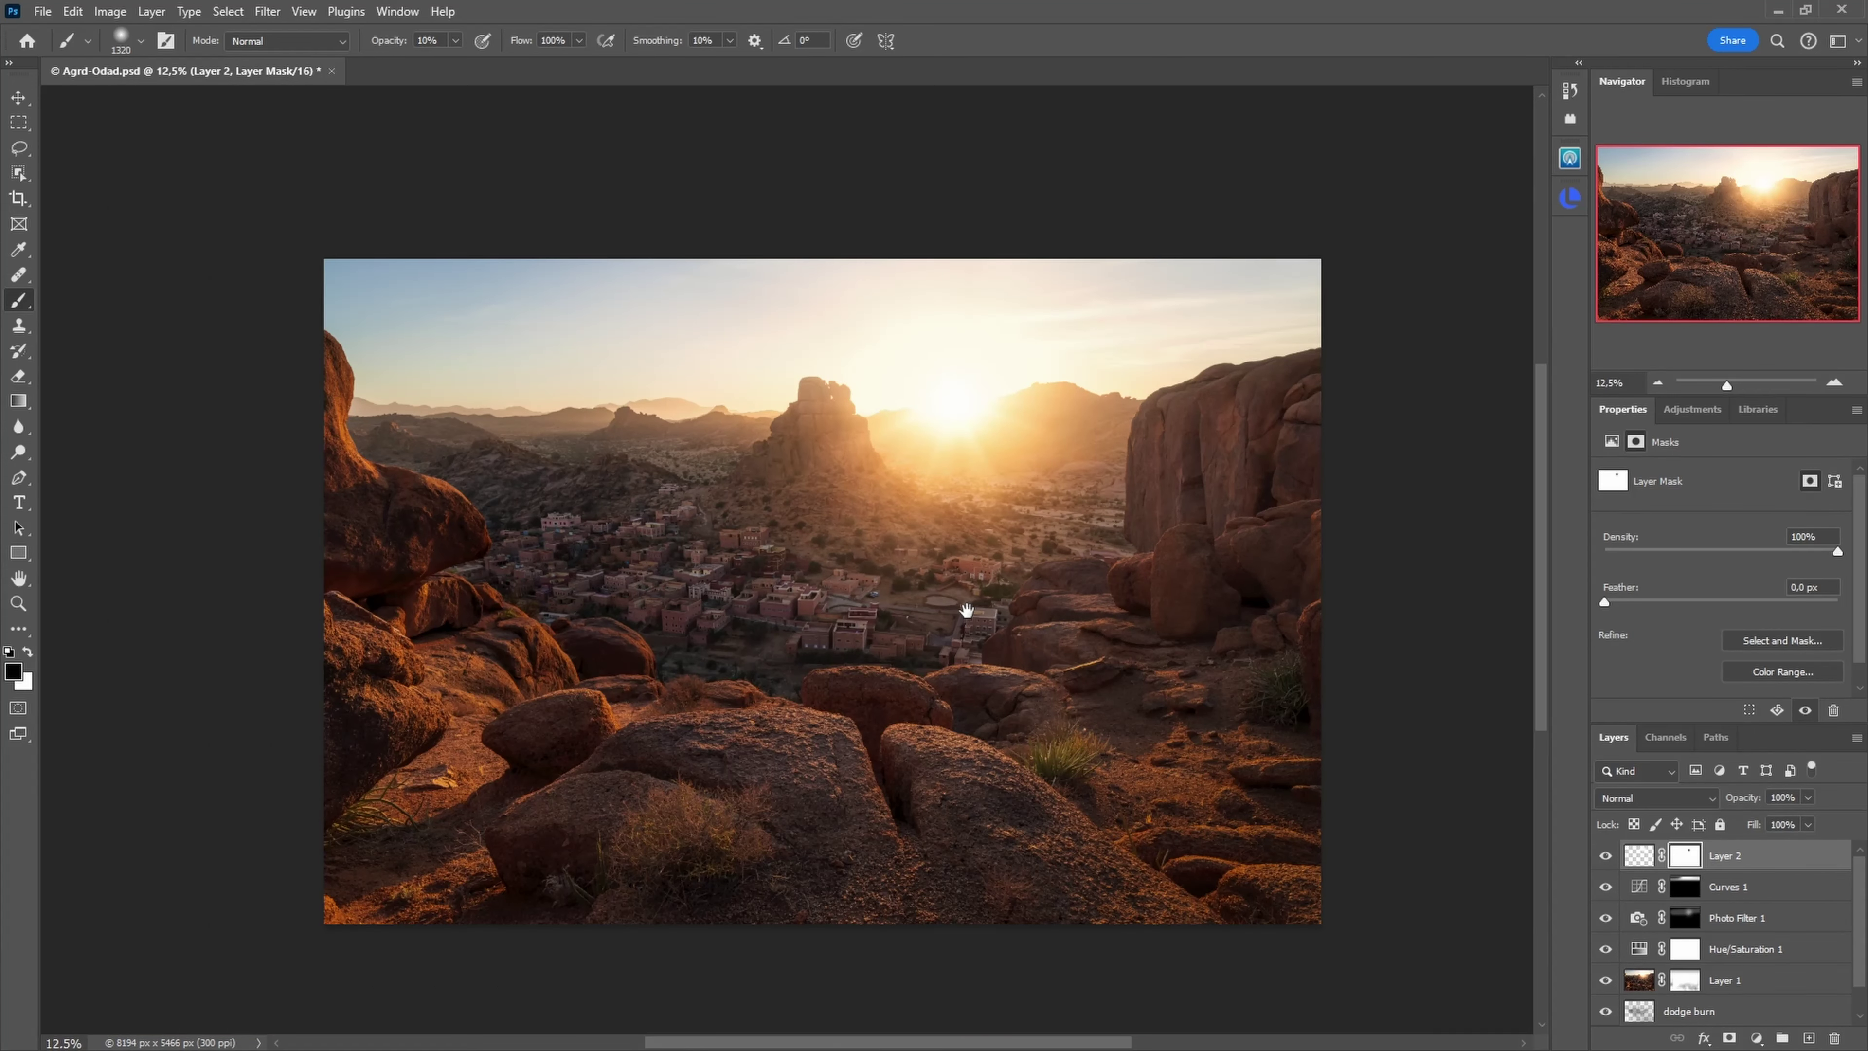
left_click_drag(966, 611, 957, 557)
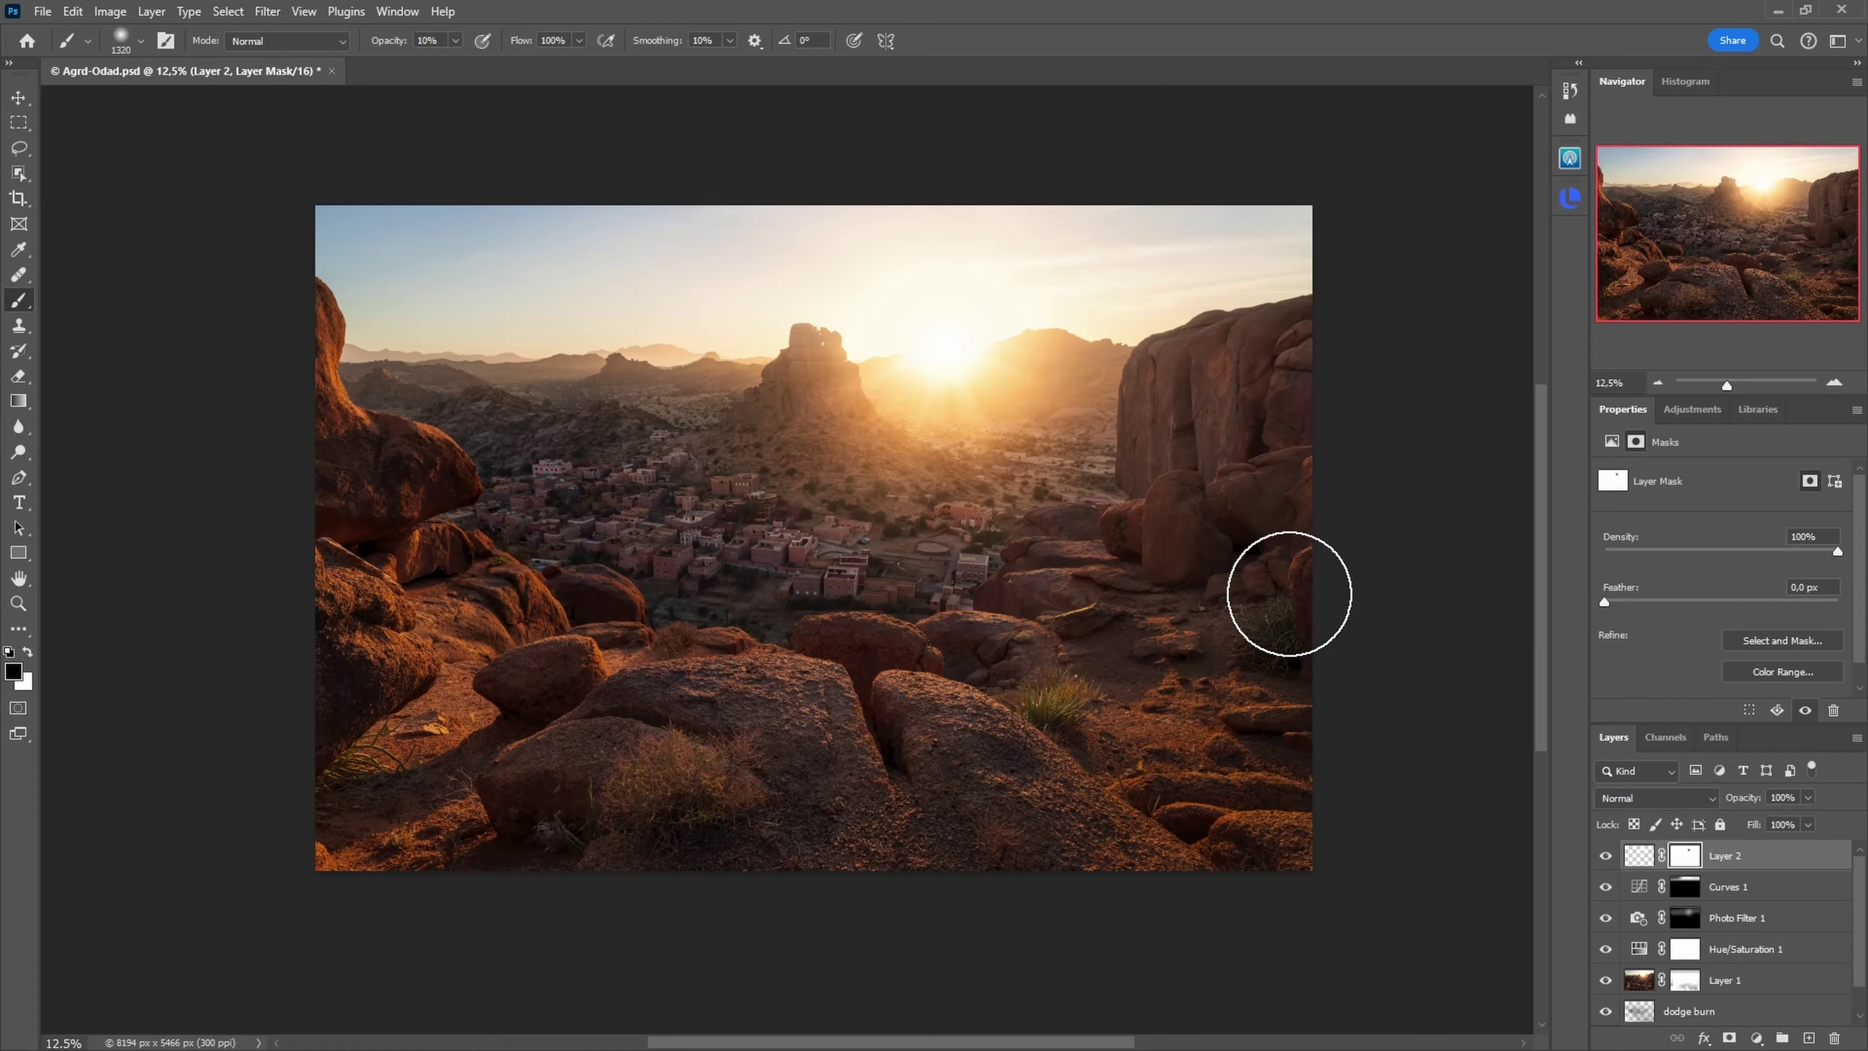
key("v")
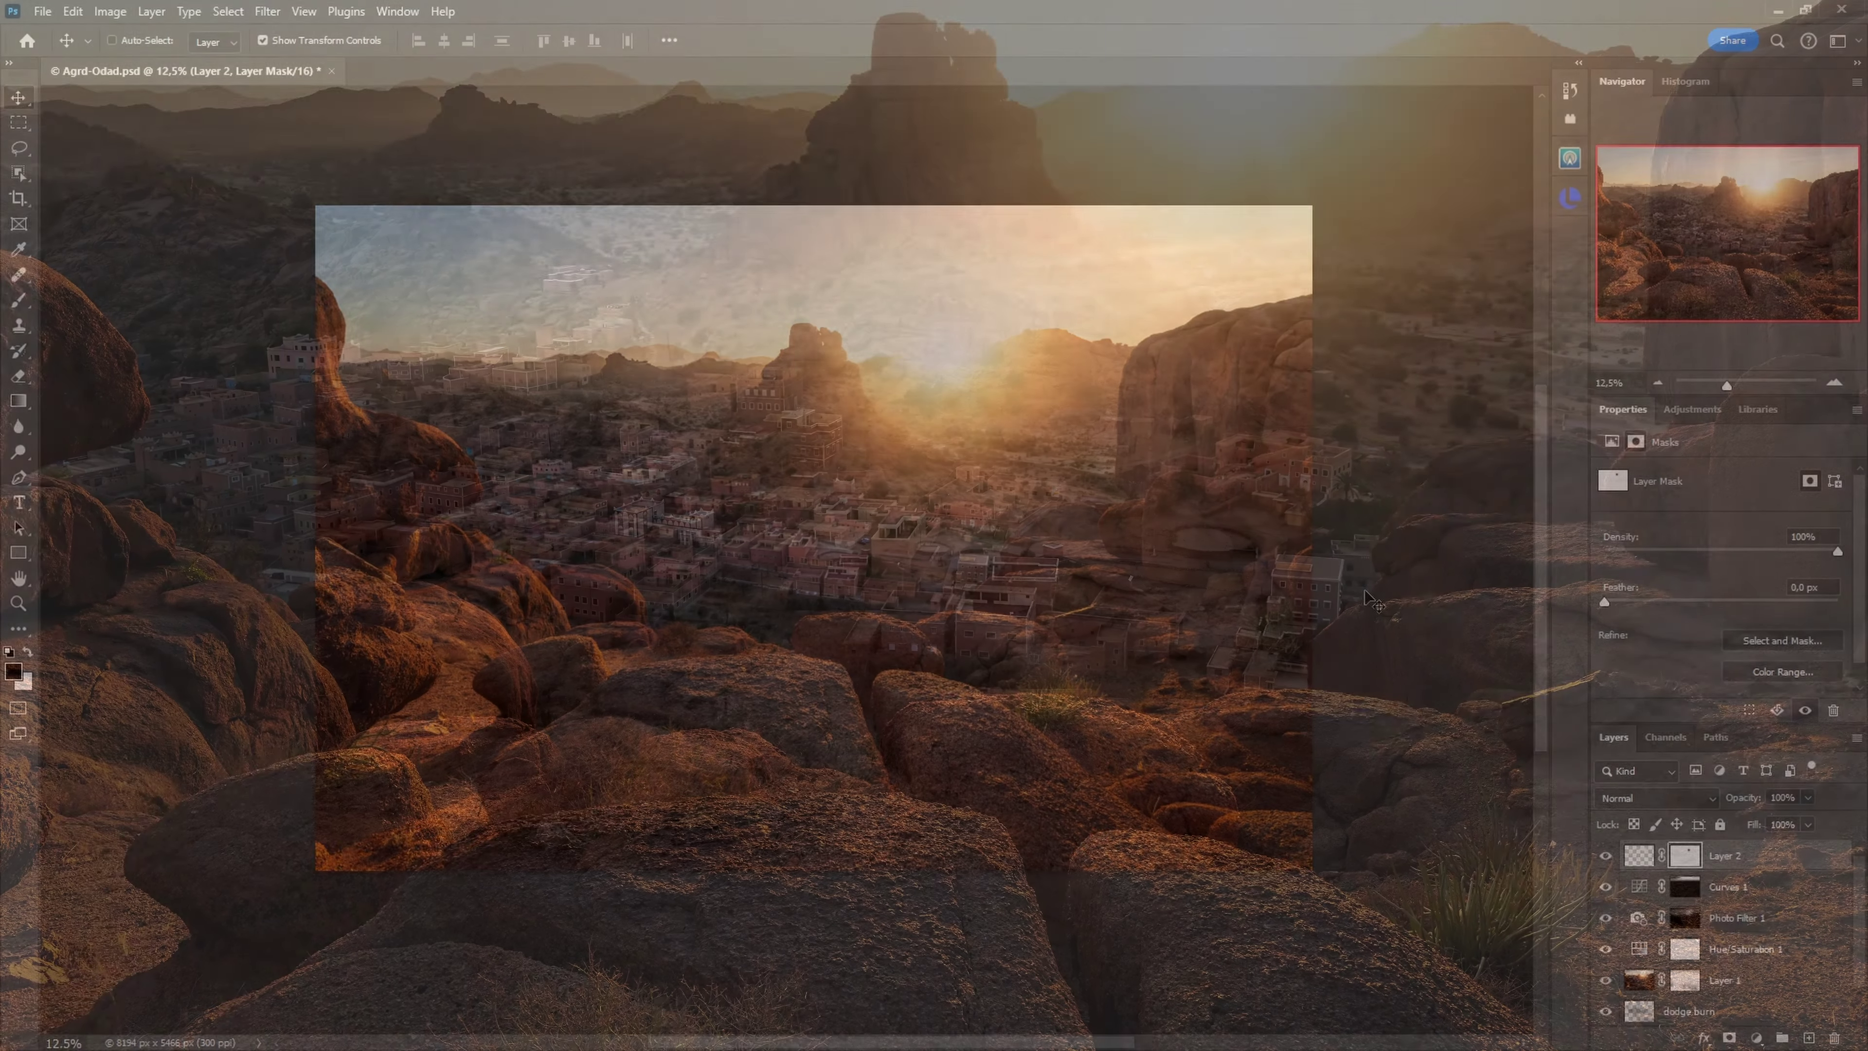